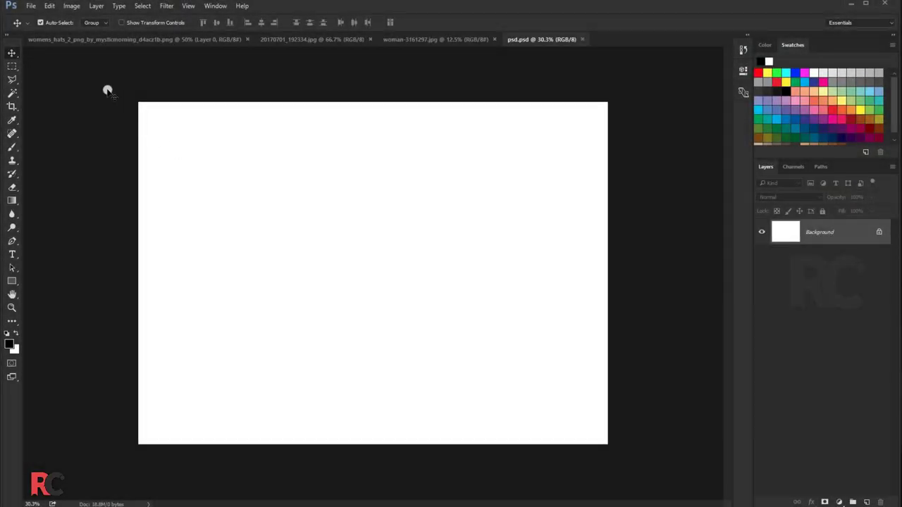
- Check the blank canvas's image size of 3000 × 2189 px, leaving it unchanged
click(69, 10)
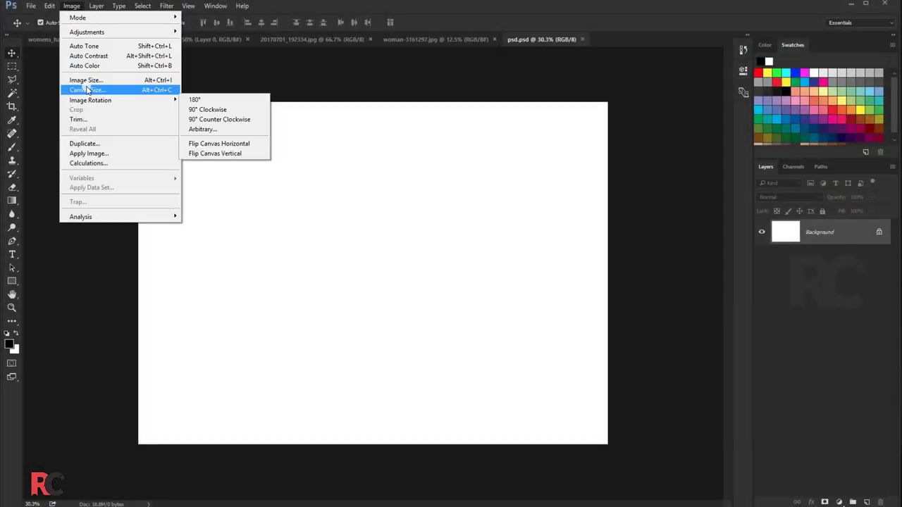
click(83, 81)
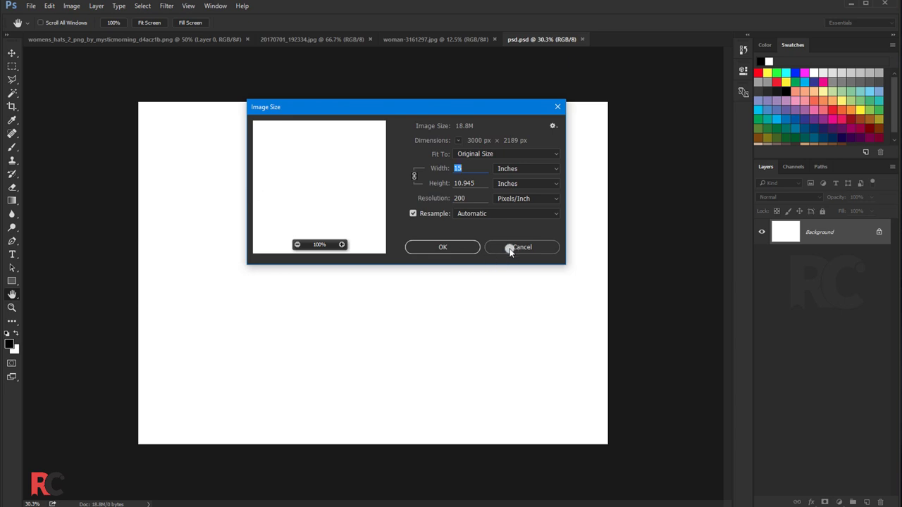
click(499, 244)
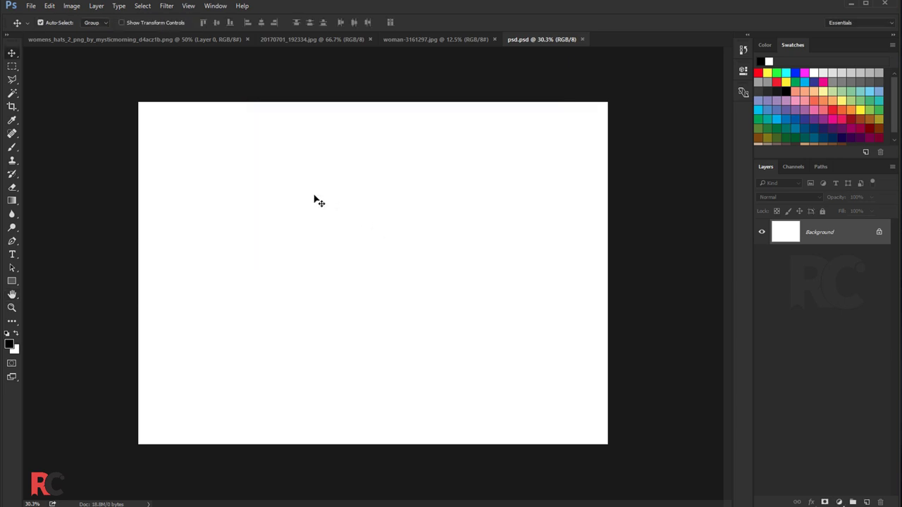
- Bring the woman-3161297.jpg photo into view after passing the cloudy sky photo
click(318, 39)
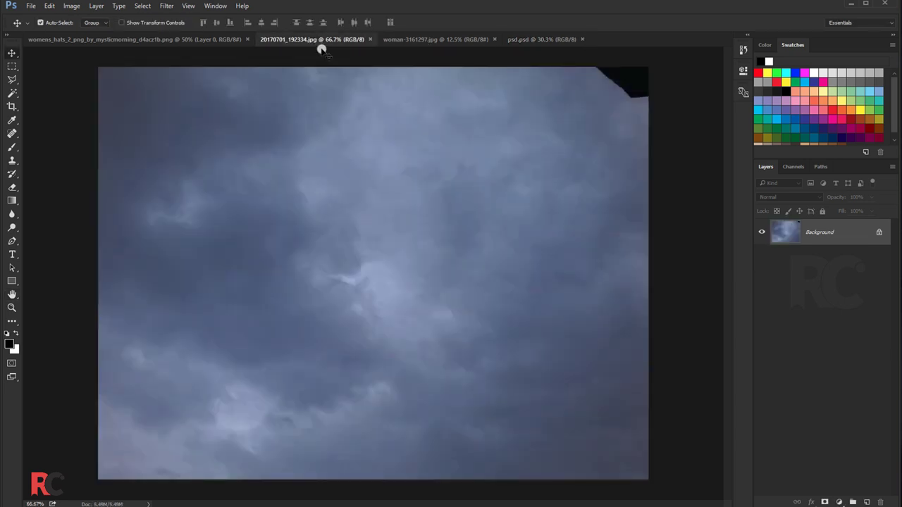
click(383, 41)
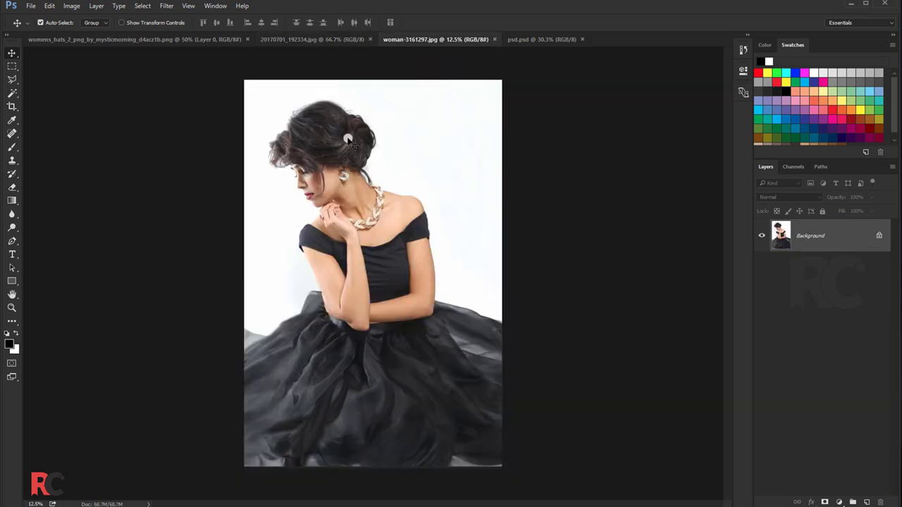
scroll(348, 138, up, 1)
click(163, 13)
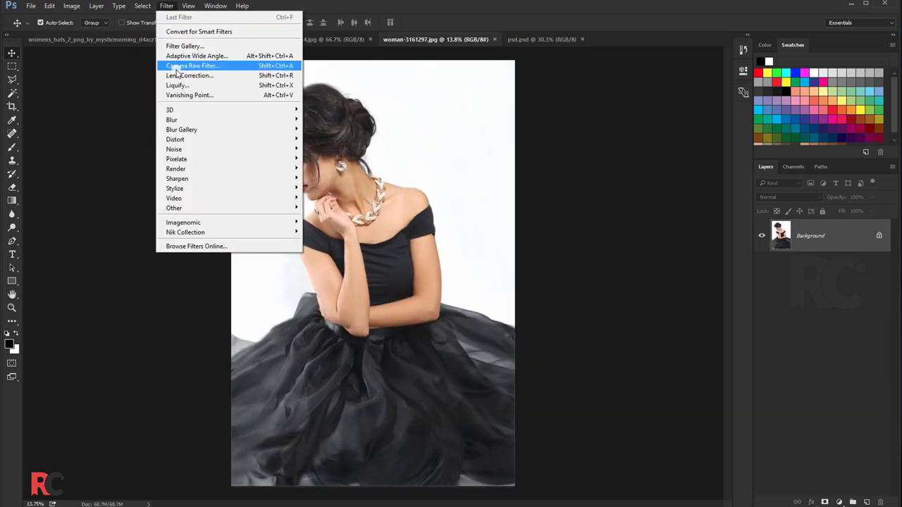
- Use Camera Raw Filter: exposure -0.25, contrast +18, highlights +16, clarity +31, vibrance -12
click(175, 65)
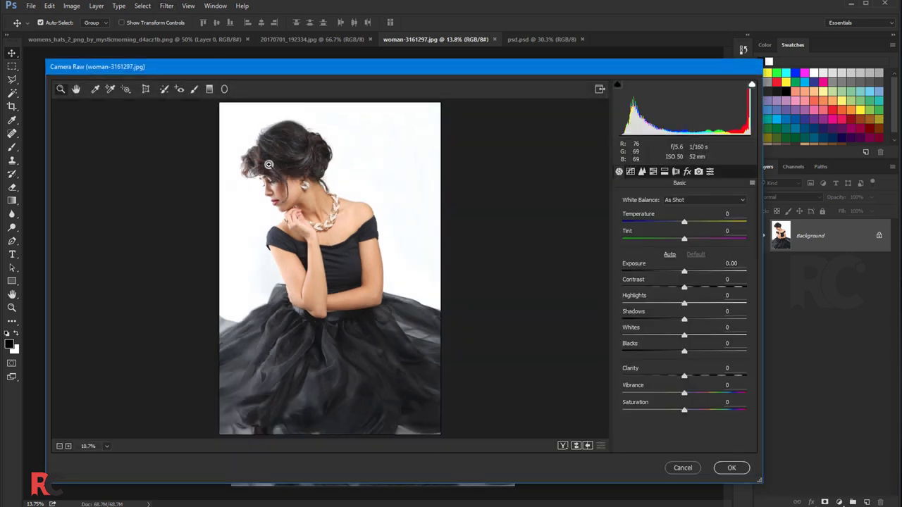
click(268, 164)
drag(691, 379, 700, 379)
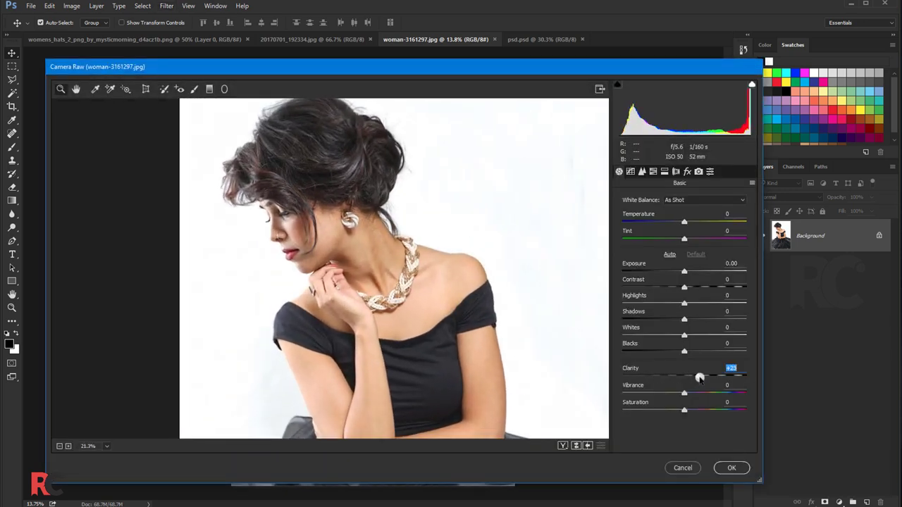
drag(683, 276, 681, 272)
drag(685, 299, 696, 296)
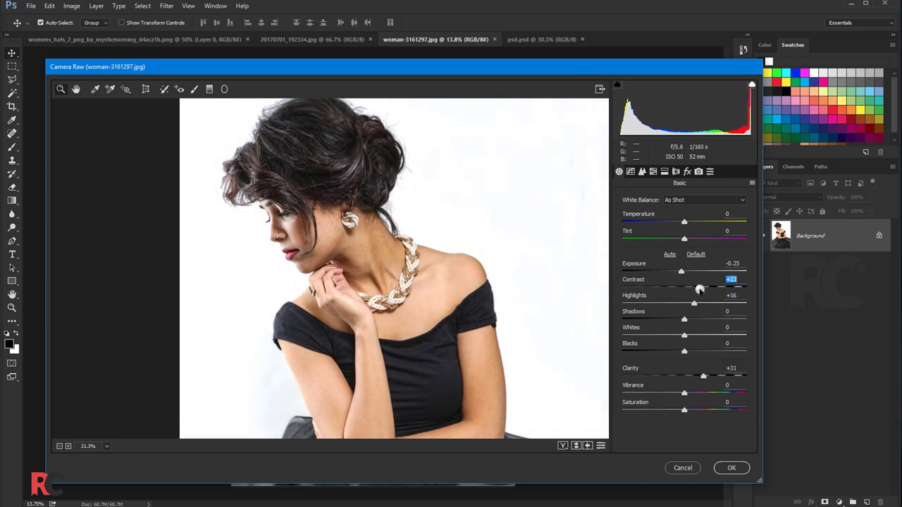
drag(685, 392, 677, 395)
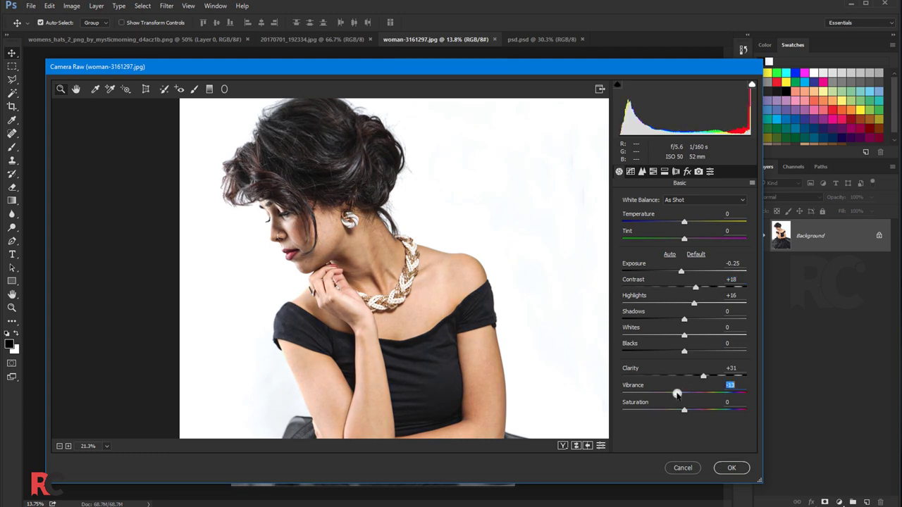
click(724, 468)
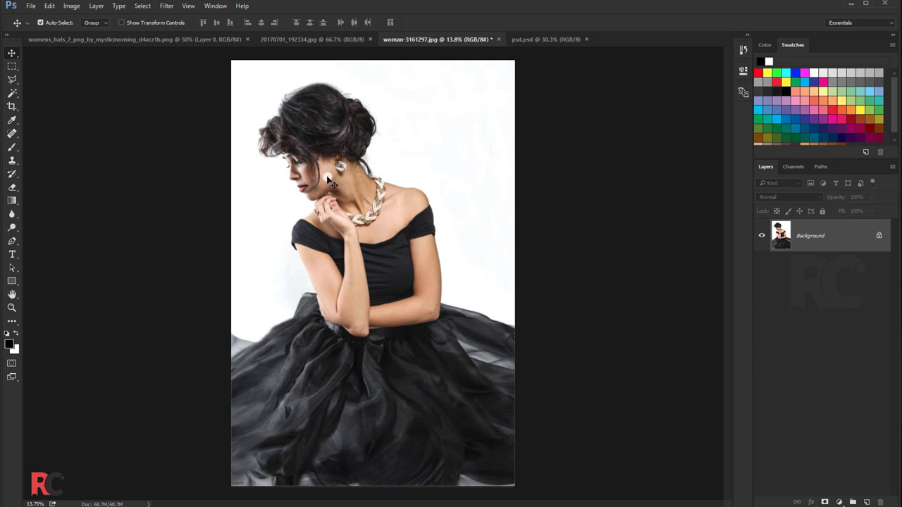
scroll(329, 181, up, 2)
key(ctrl+z)
key(ctrl+z)
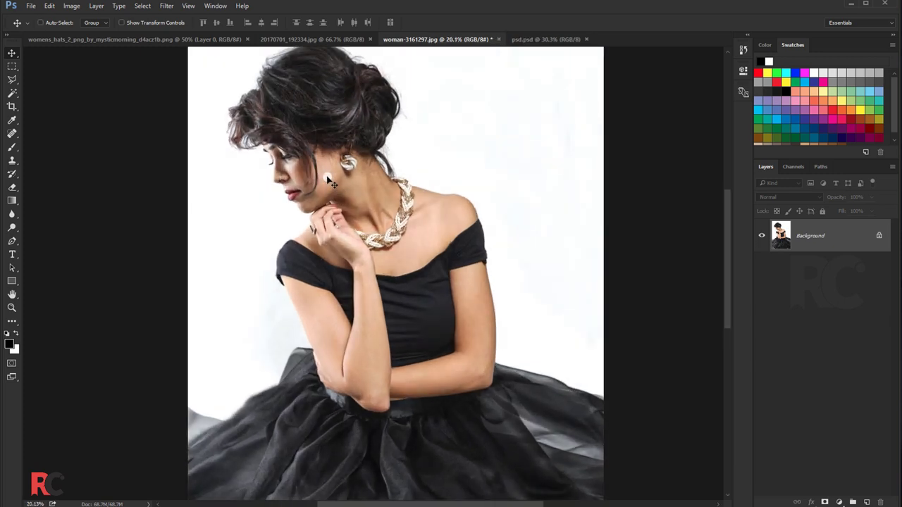
scroll(329, 181, up, 1)
scroll(329, 182, down, 1)
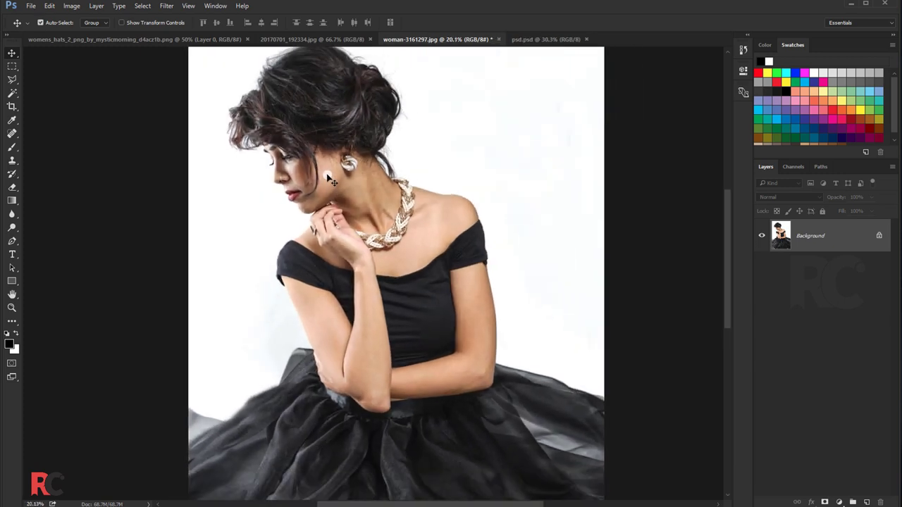
scroll(329, 181, down, 2)
scroll(329, 181, down, 1)
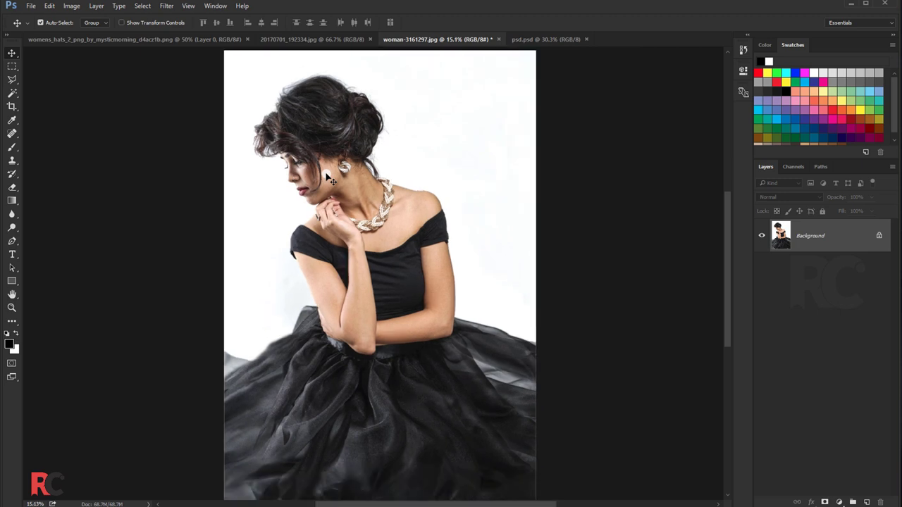
scroll(329, 181, up, 1)
scroll(330, 181, up, 1)
scroll(331, 155, up, 1)
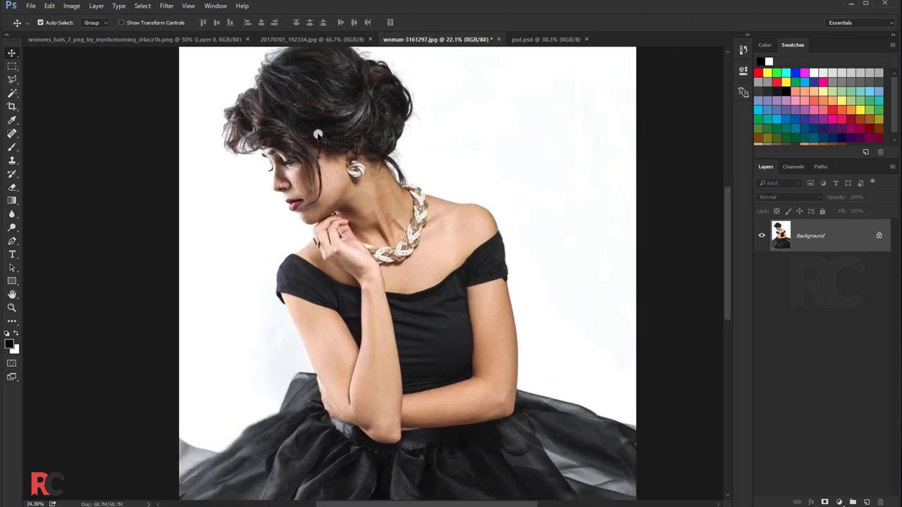
scroll(331, 155, up, 1)
drag(317, 134, 316, 179)
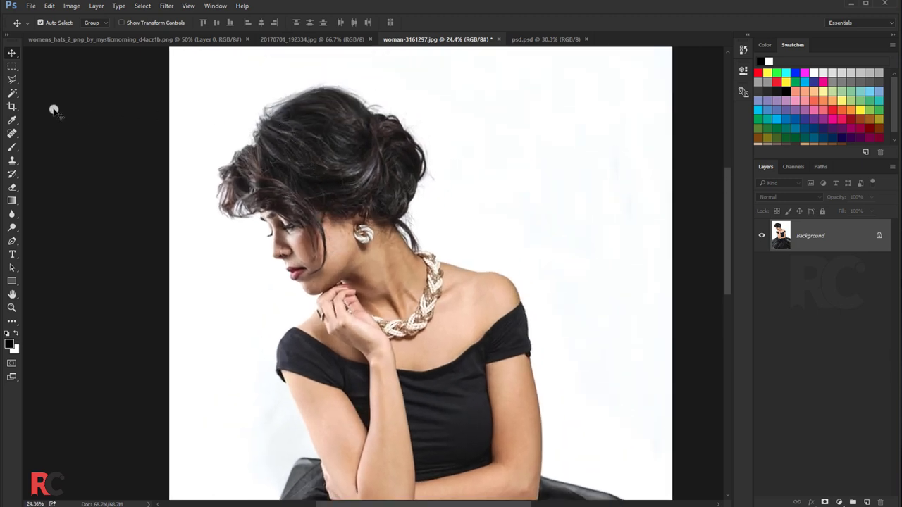
right_click(14, 97)
click(56, 92)
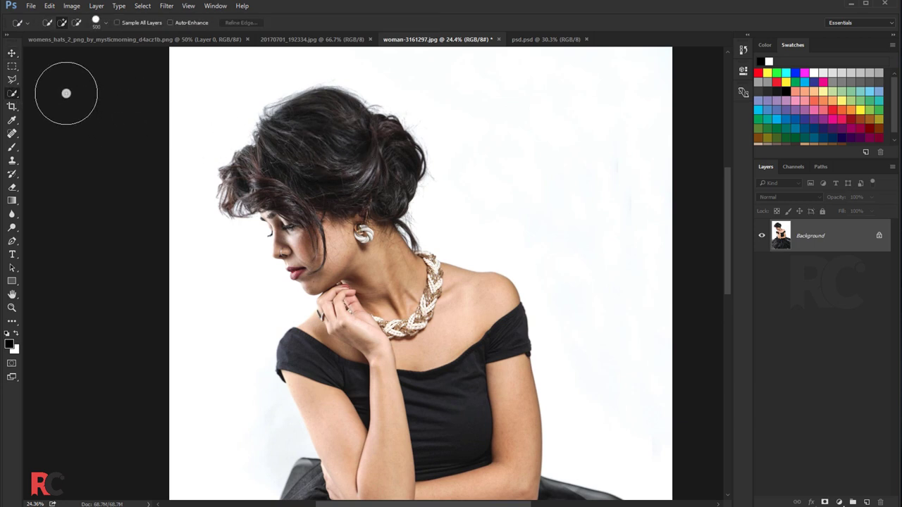
click(13, 54)
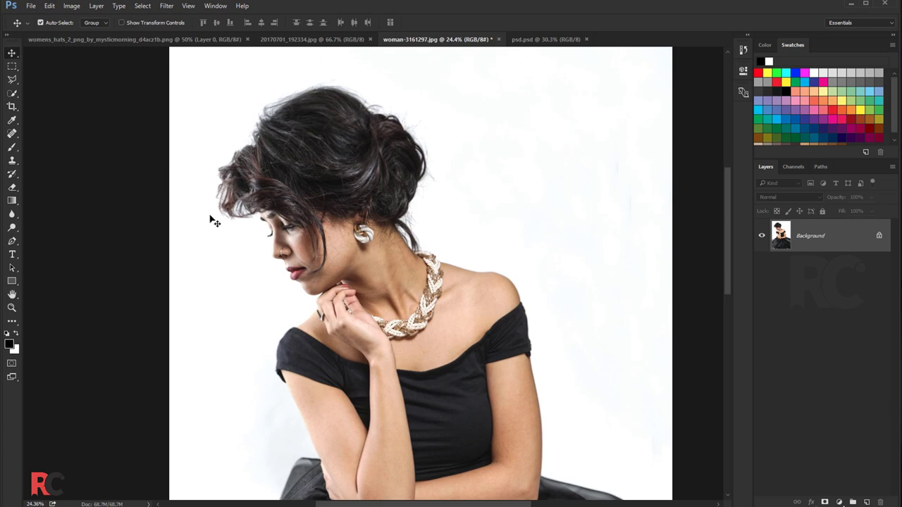
scroll(212, 220, up, 2)
scroll(262, 256, up, 2)
scroll(282, 268, up, 2)
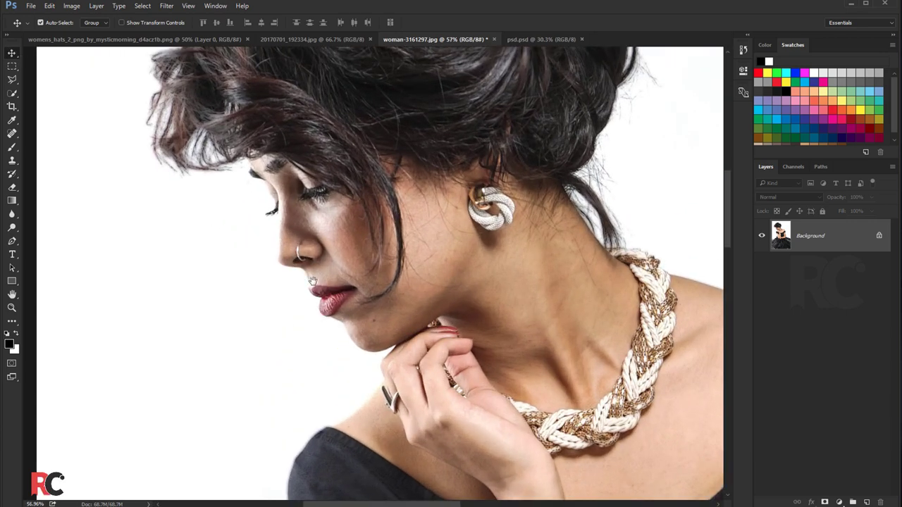
scroll(312, 281, down, 3)
drag(316, 298, 287, 188)
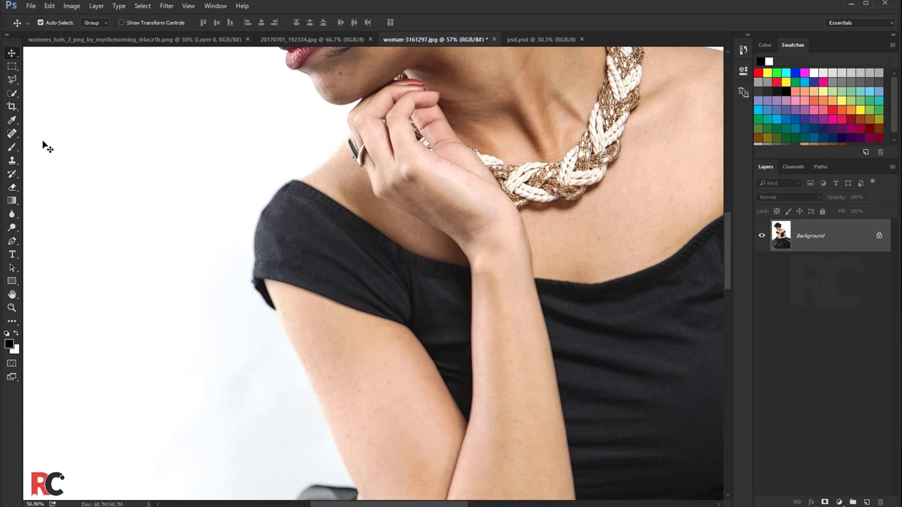
scroll(91, 159, down, 2)
scroll(115, 167, down, 2)
scroll(115, 167, down, 1)
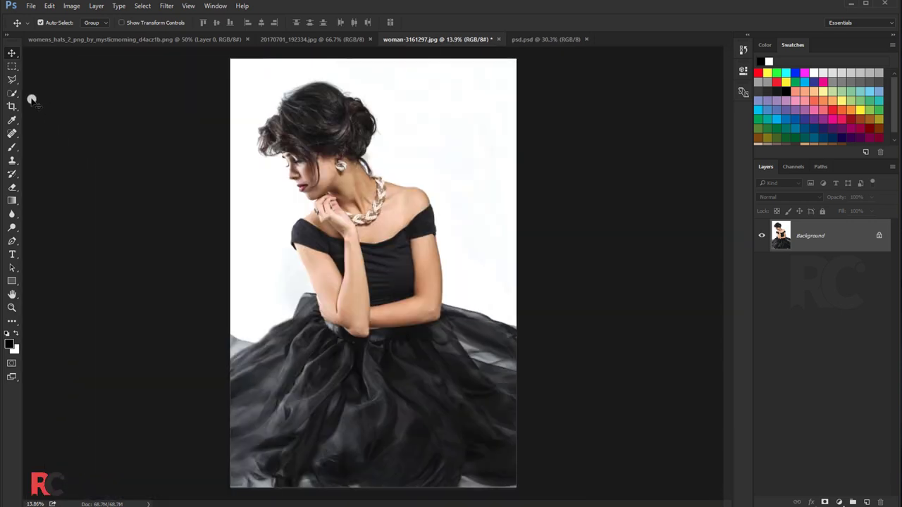
click(12, 93)
- Quick-select the woman's hair, head, neck and dress, then mask out the white backdrop
key(bracketleft)
key(bracketleft)
mouse_move(301, 120)
mouse_down()
mouse_move(328, 115)
mouse_move(275, 141)
mouse_move(342, 233)
mouse_up()
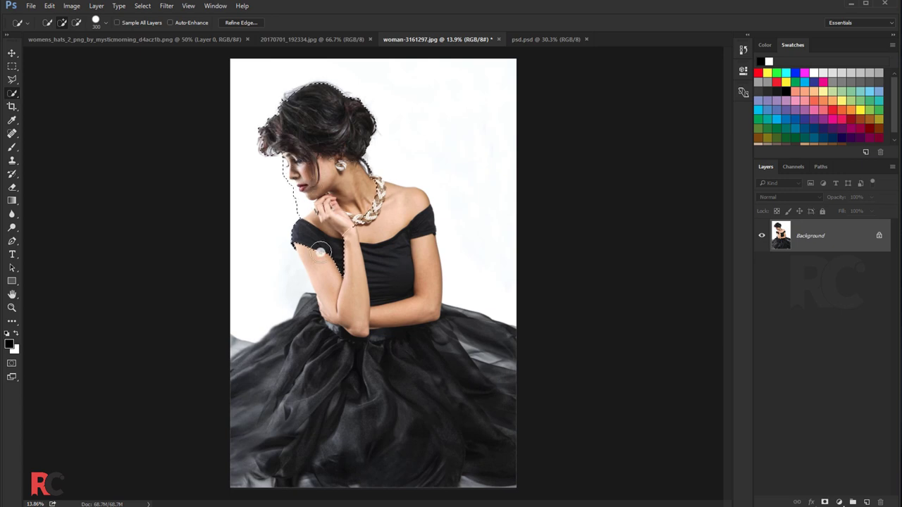
mouse_move(243, 134)
mouse_down()
mouse_move(267, 170)
mouse_move(386, 199)
mouse_move(418, 294)
mouse_move(317, 346)
mouse_move(289, 350)
mouse_move(318, 430)
mouse_up()
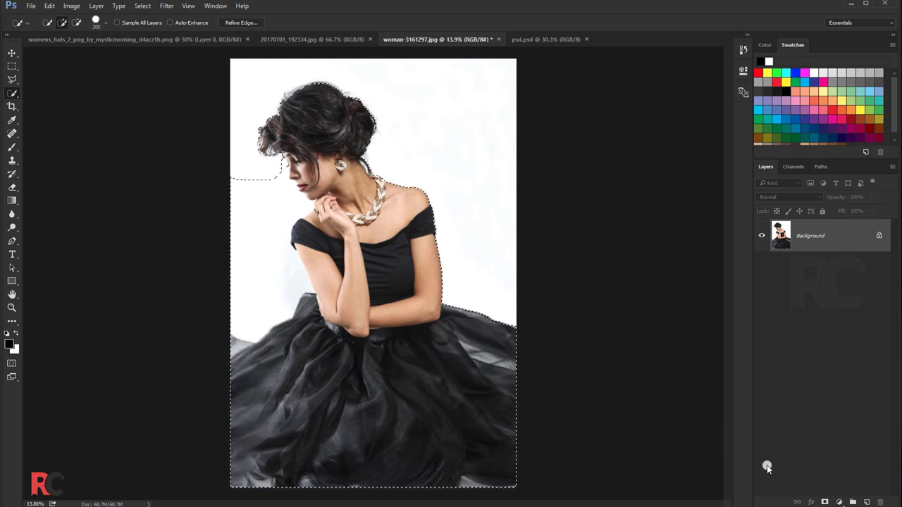
click(825, 503)
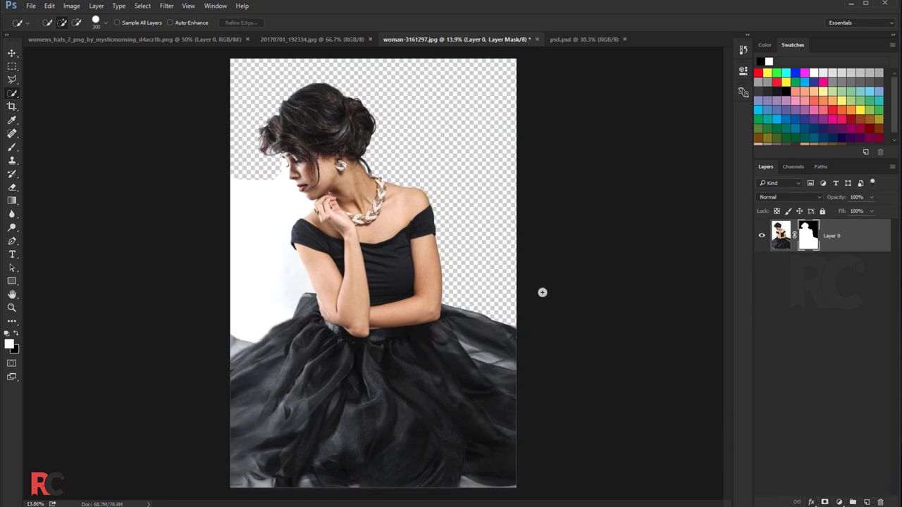
right_click(802, 243)
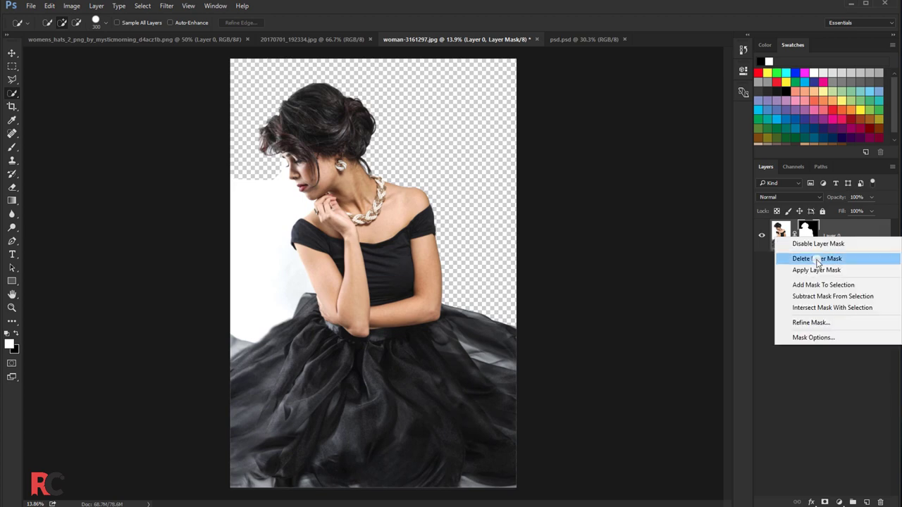
- Refine the mask edges along the top and right of the hair and down the neck
click(814, 321)
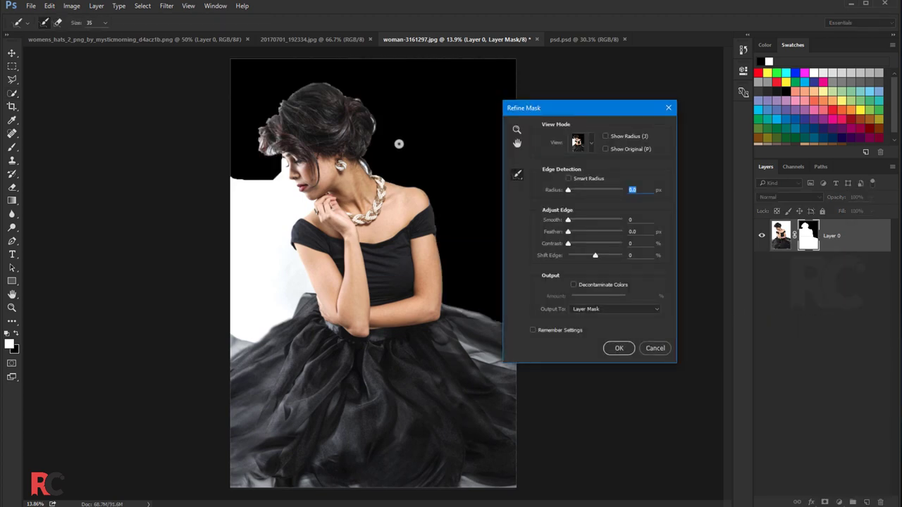
scroll(370, 122, up, 1)
scroll(370, 122, up, 1)
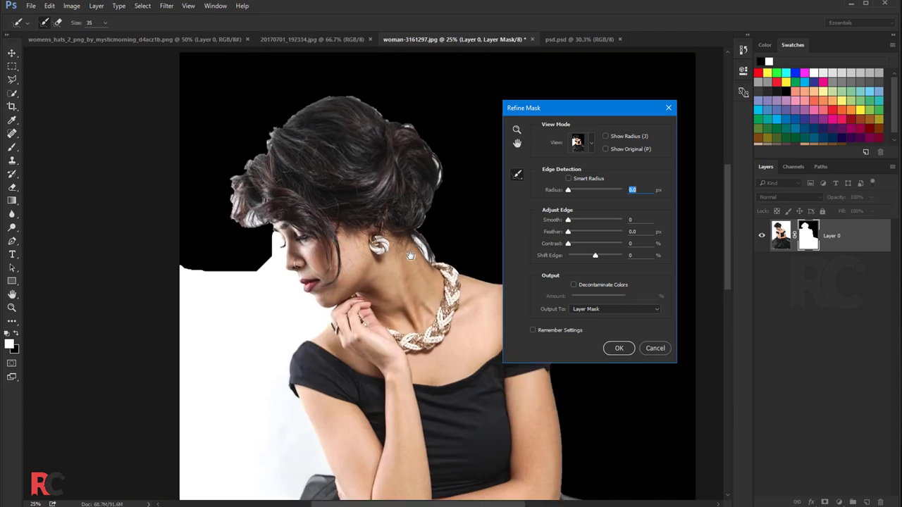
drag(410, 255, 411, 261)
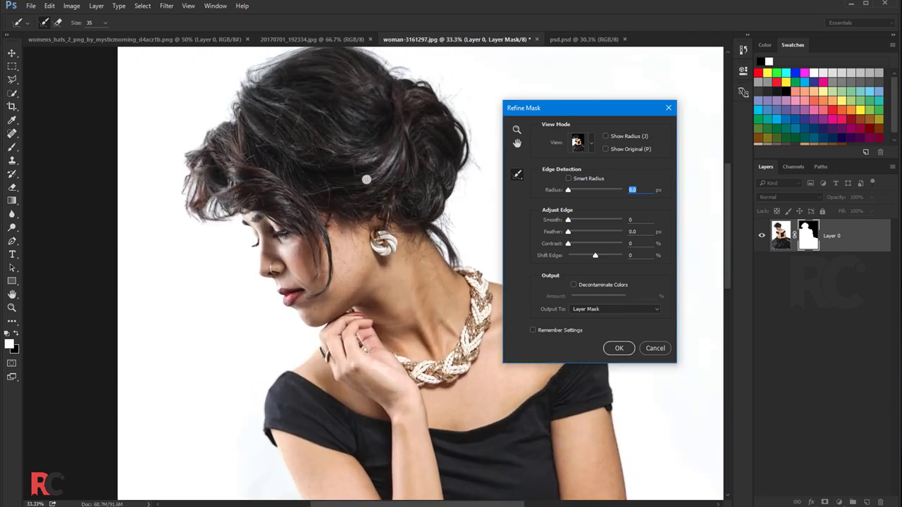
scroll(364, 179, up, 1)
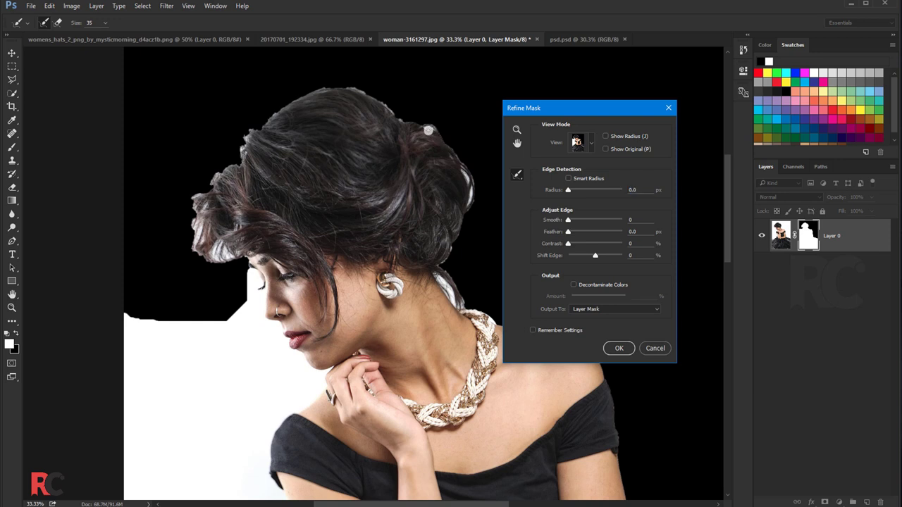
key(bracketright)
key(bracketright)
key(bracketright)
mouse_move(428, 131)
mouse_down()
mouse_move(227, 166)
mouse_move(235, 261)
mouse_move(195, 204)
mouse_up()
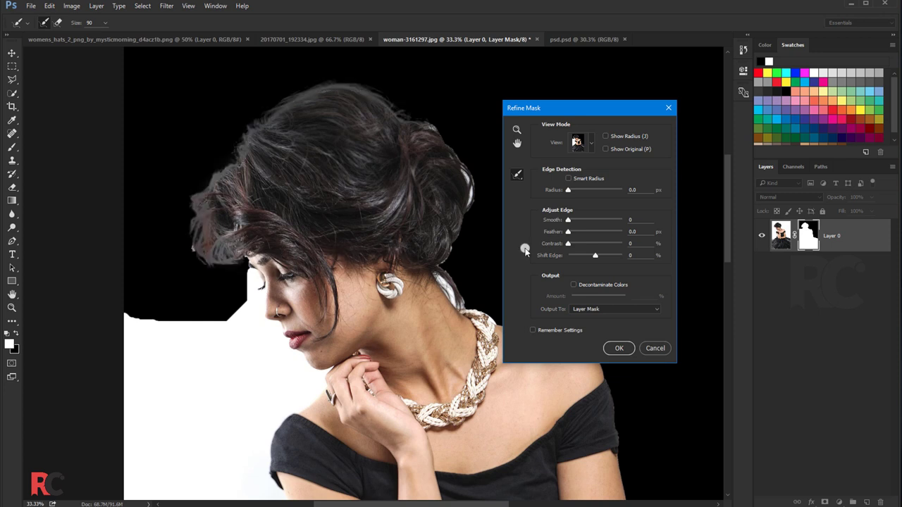
drag(458, 240, 405, 102)
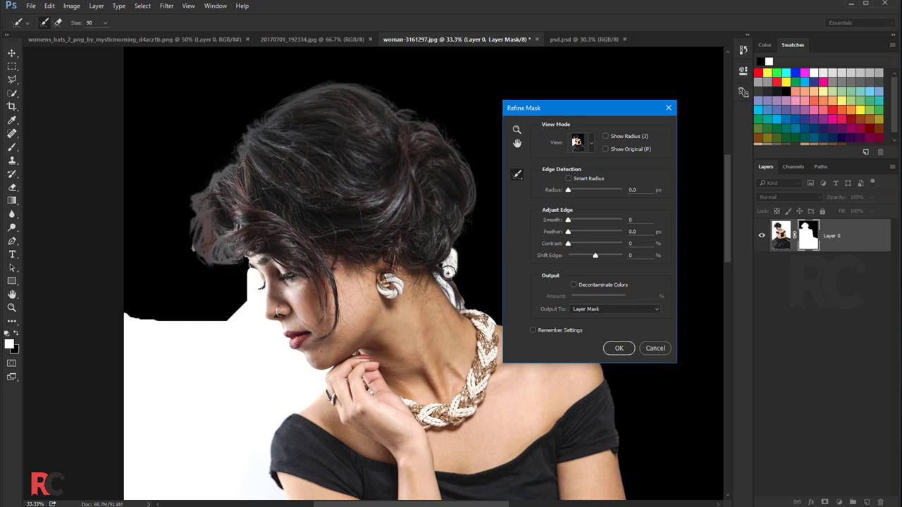
mouse_move(459, 253)
mouse_down()
mouse_move(458, 297)
mouse_move(477, 273)
mouse_up()
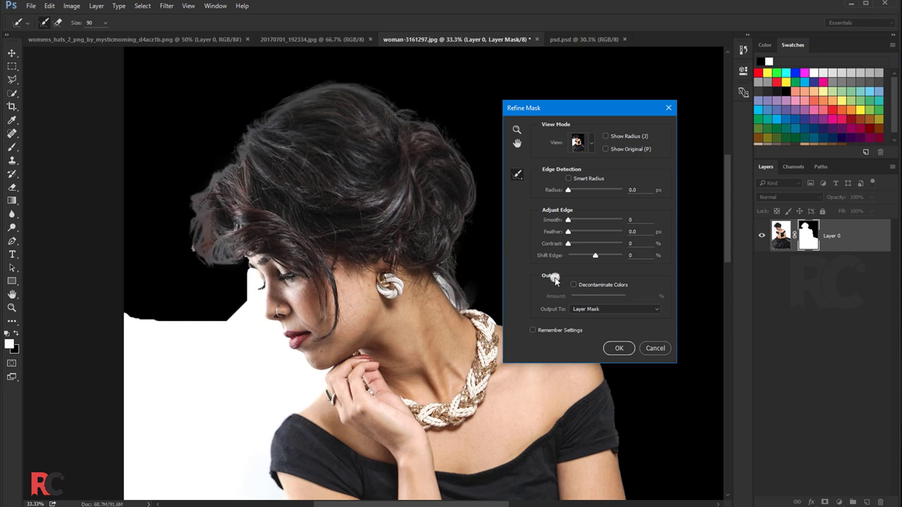
click(618, 348)
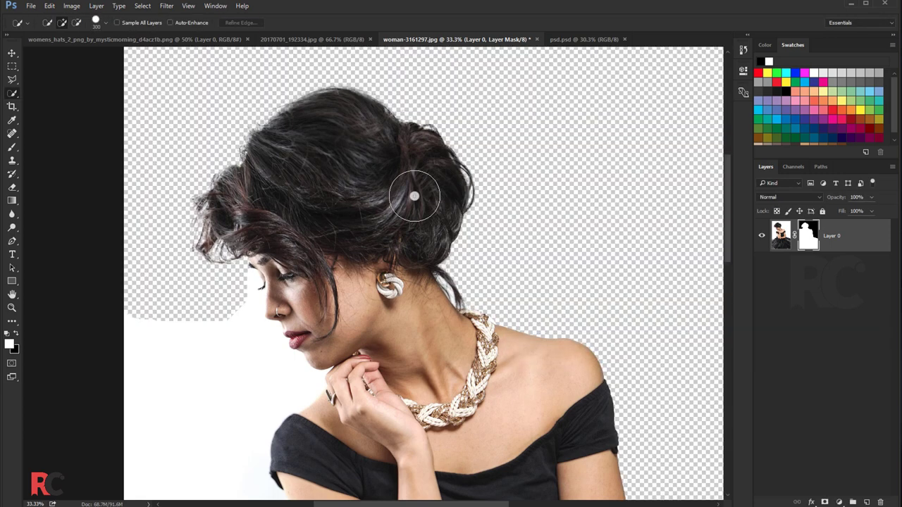
- Apply the refined layer mask permanently to Layer 0
key(ctrl+0)
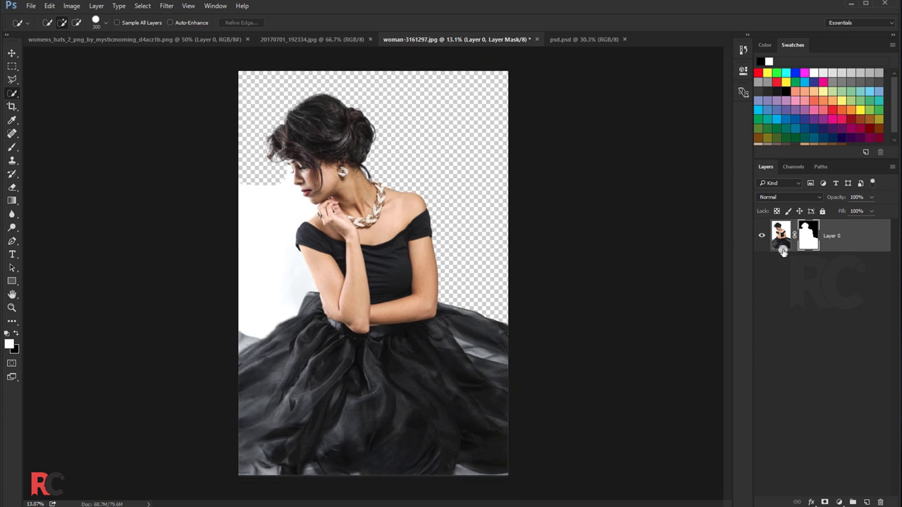
right_click(804, 239)
click(808, 267)
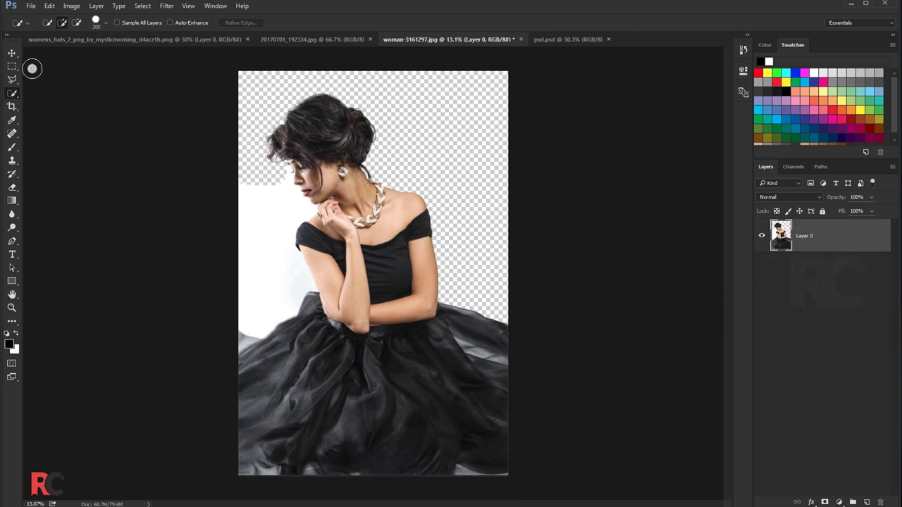
- Start a Pen path at the dress edge and trace up the shoulder and neck to the chin
click(13, 55)
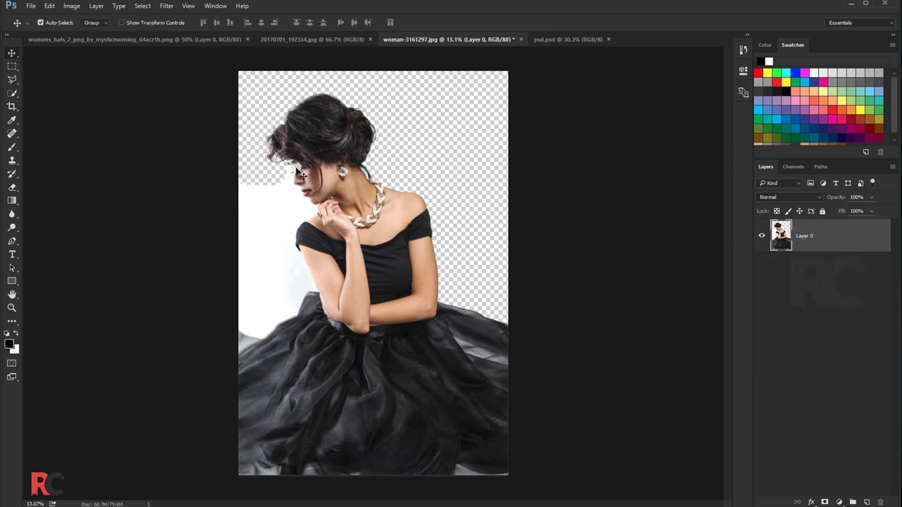
scroll(189, 332, up, 3)
scroll(204, 366, up, 3)
scroll(218, 368, up, 1)
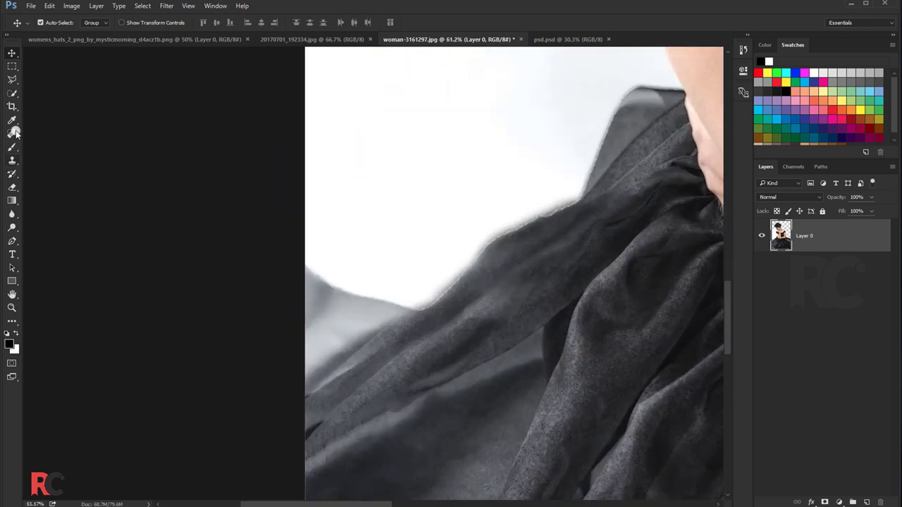
click(12, 240)
scroll(312, 393, up, 1)
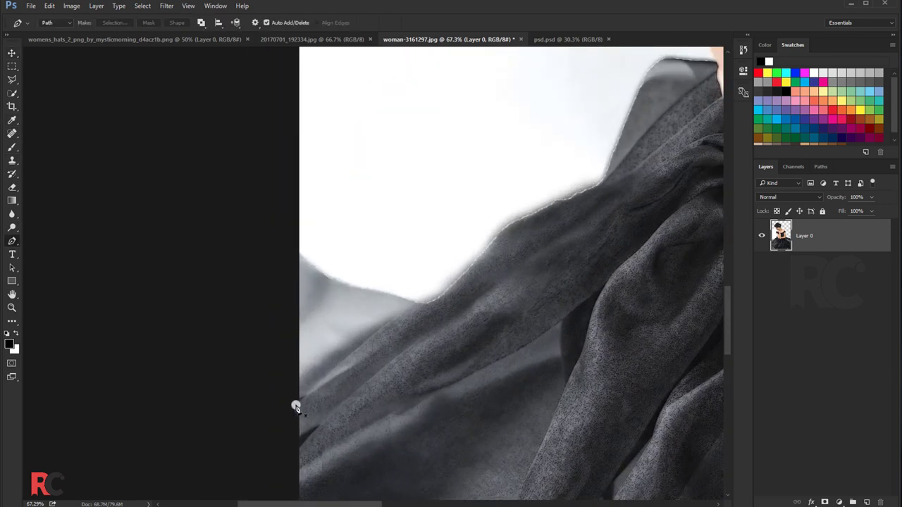
click(296, 405)
scroll(494, 225, up, 5)
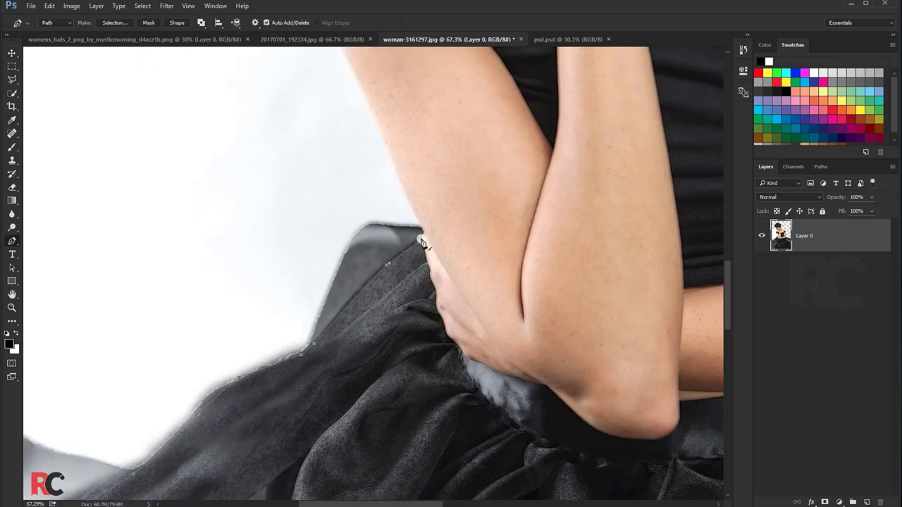
scroll(241, 237, up, 3)
scroll(255, 259, up, 5)
scroll(255, 260, up, 3)
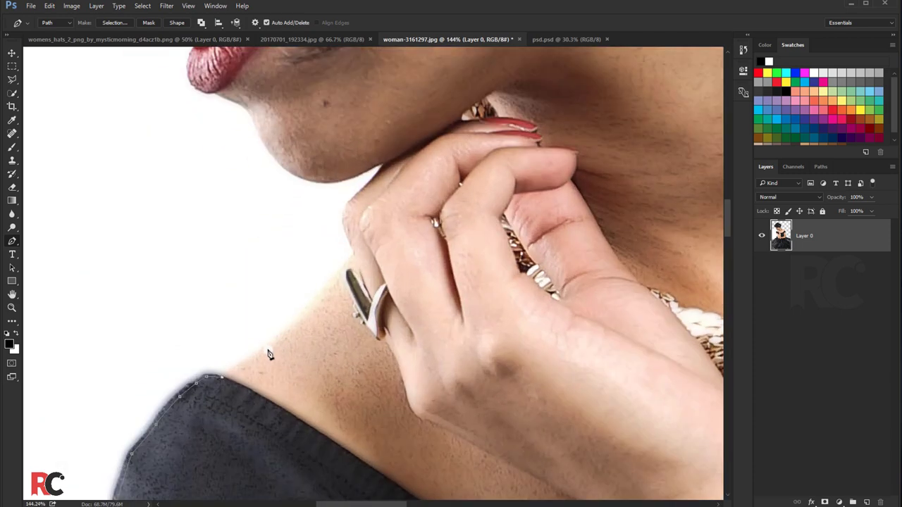
click(272, 345)
click(319, 299)
click(346, 262)
click(379, 171)
- Continue the path over the chin, lips, nose and up toward the eyes
scroll(367, 168, up, 3)
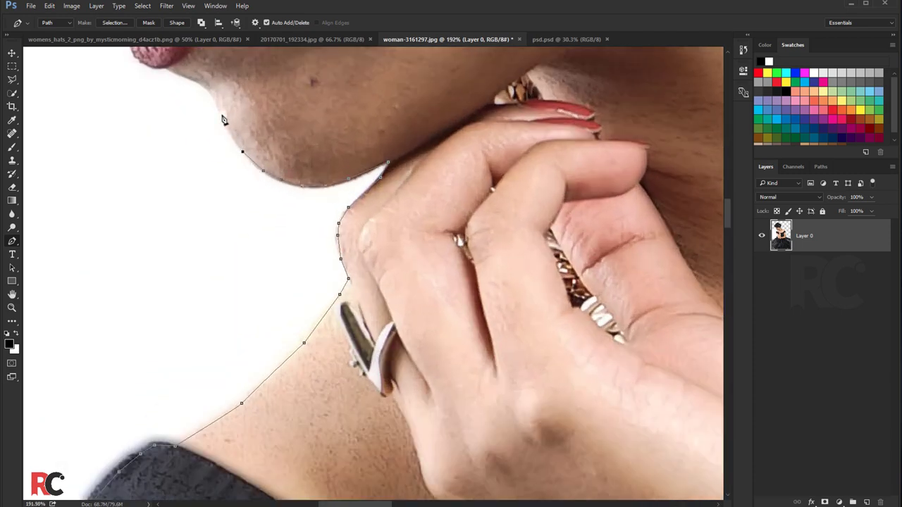
scroll(239, 148, up, 5)
scroll(288, 352, up, 2)
click(270, 278)
click(215, 196)
click(175, 163)
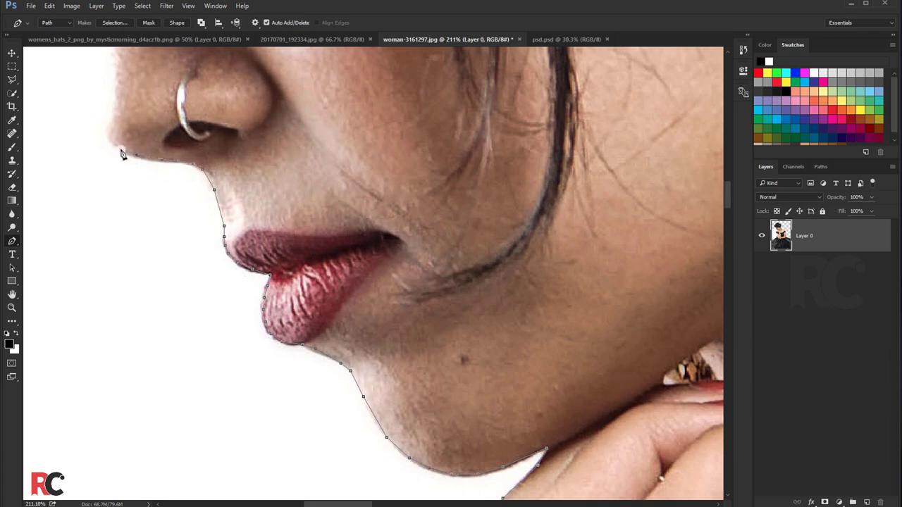
click(120, 151)
scroll(120, 151, up, 2)
click(187, 290)
click(187, 257)
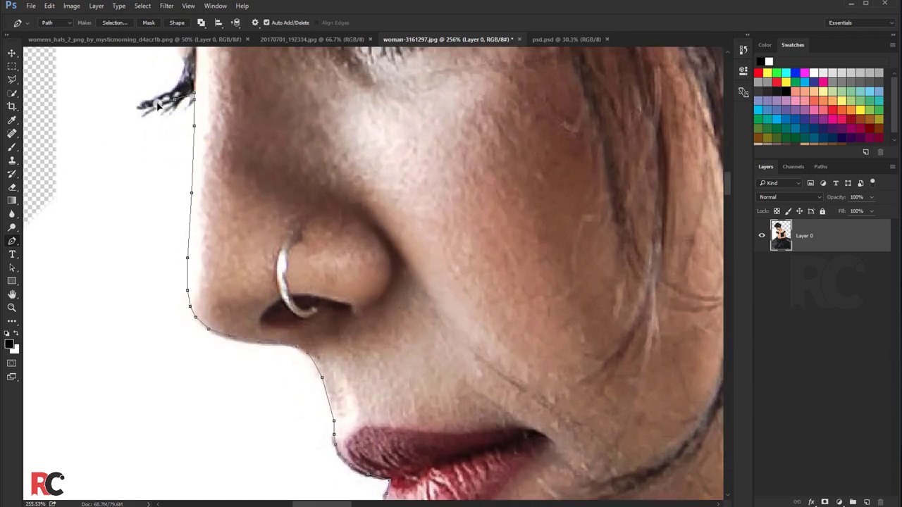
scroll(160, 105, up, 5)
click(169, 164)
scroll(161, 183, down, 5)
scroll(161, 182, down, 3)
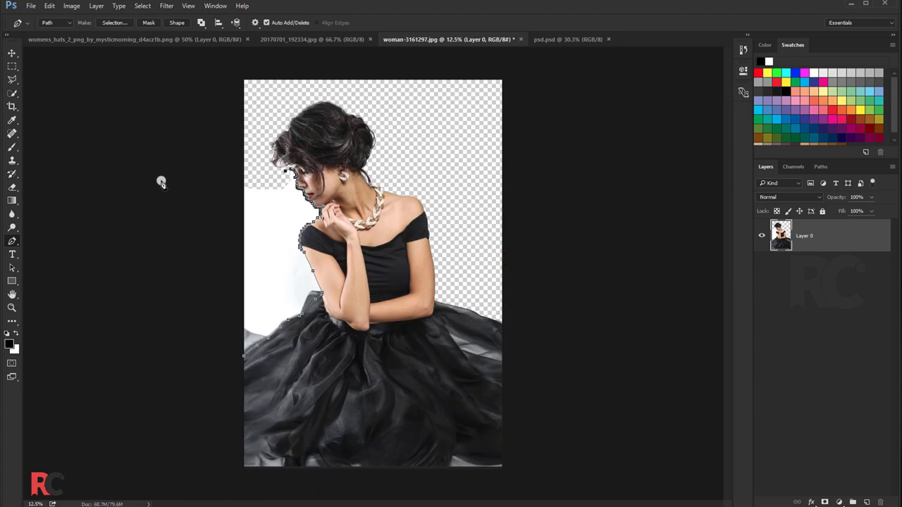
- Close the path around the white area back to the dress and make it a selection
click(184, 164)
click(181, 210)
click(201, 287)
click(209, 308)
click(217, 330)
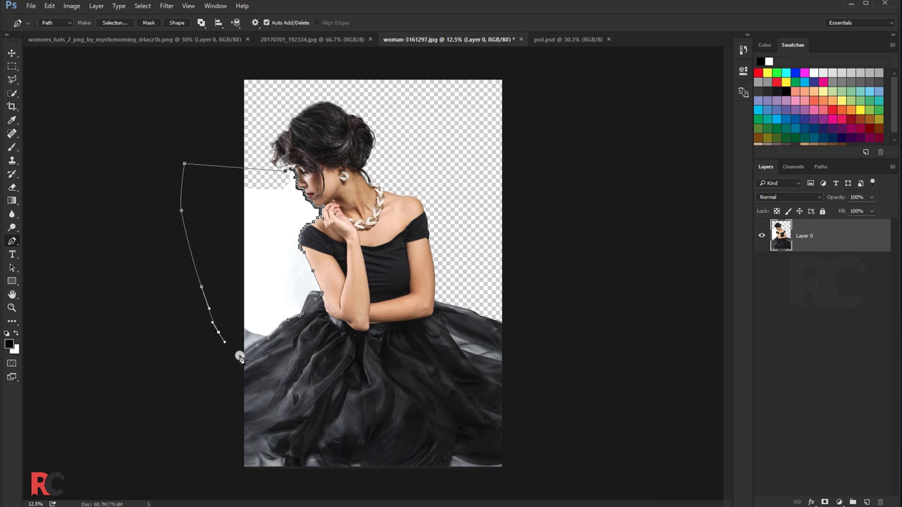
right_click(279, 256)
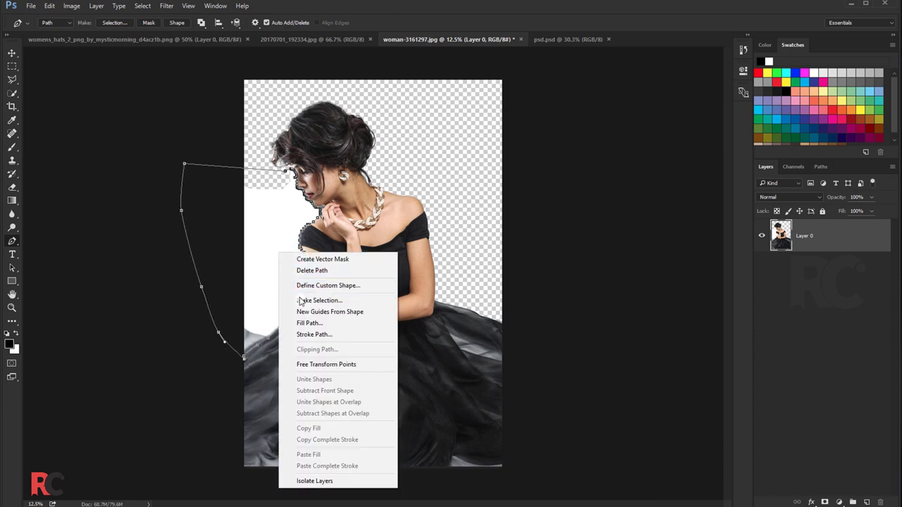
click(303, 301)
key(Return)
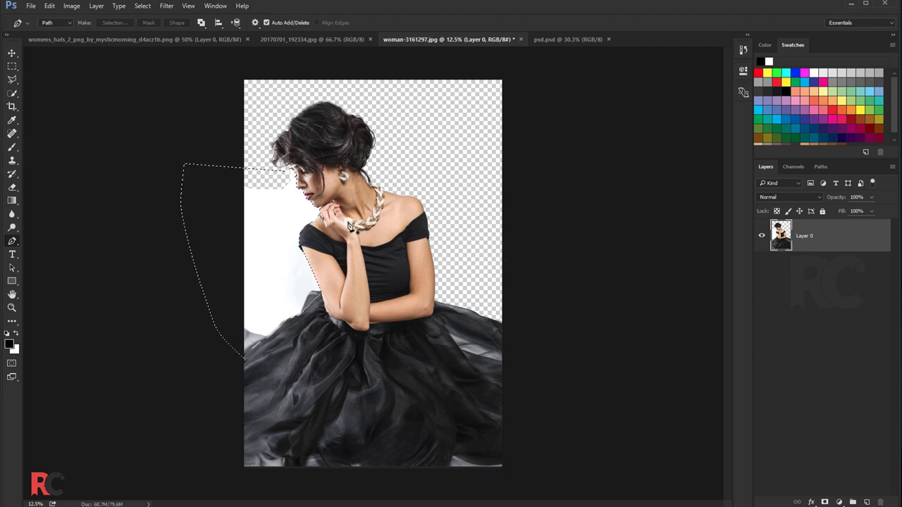
click(15, 184)
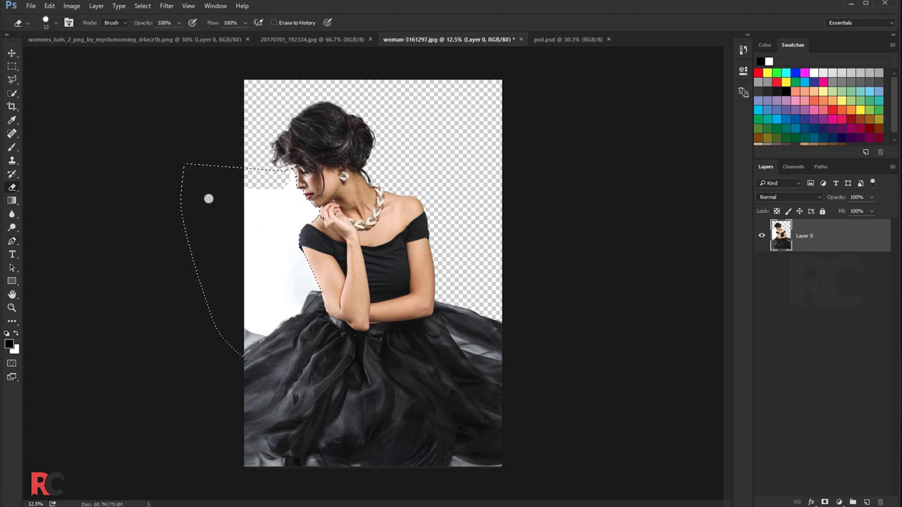
- Erase the white patch inside the selection with a large soft round eraser, then deselect
key(bracketright)
key(bracketright)
key(bracketright)
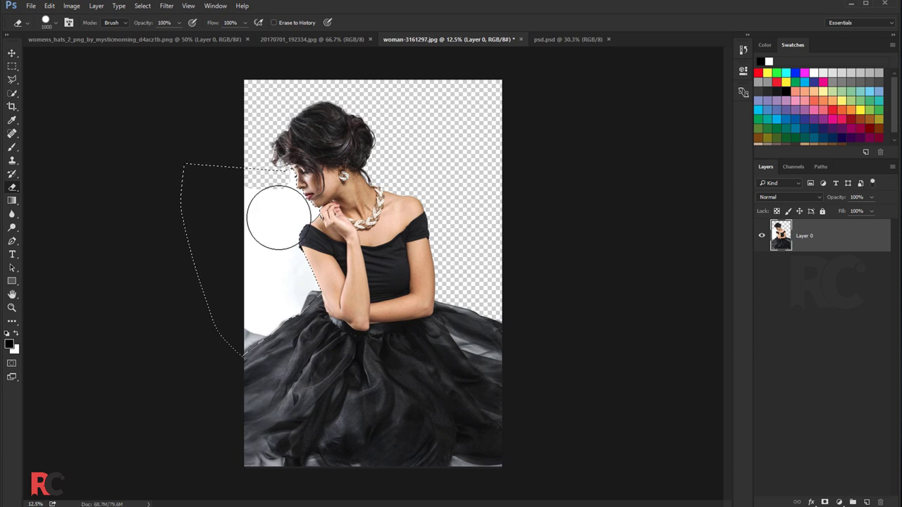
drag(272, 211, 275, 232)
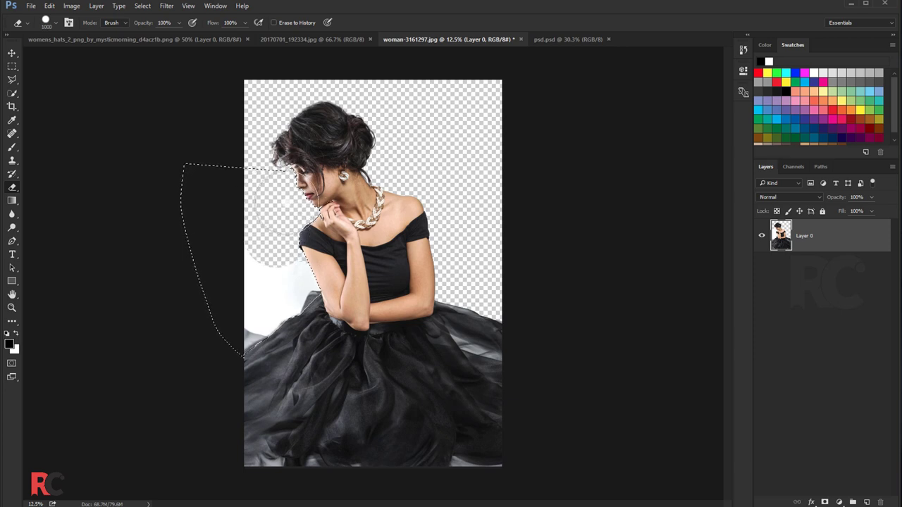
click(49, 22)
click(86, 121)
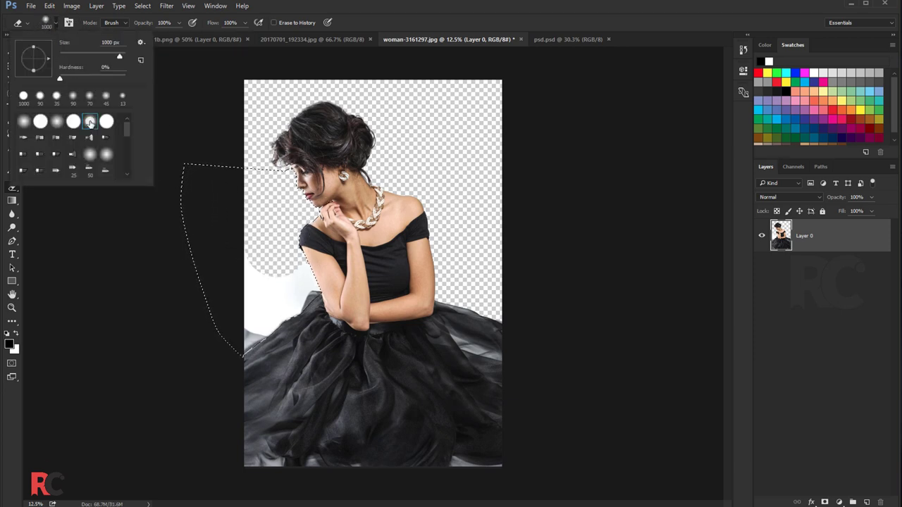
key(Return)
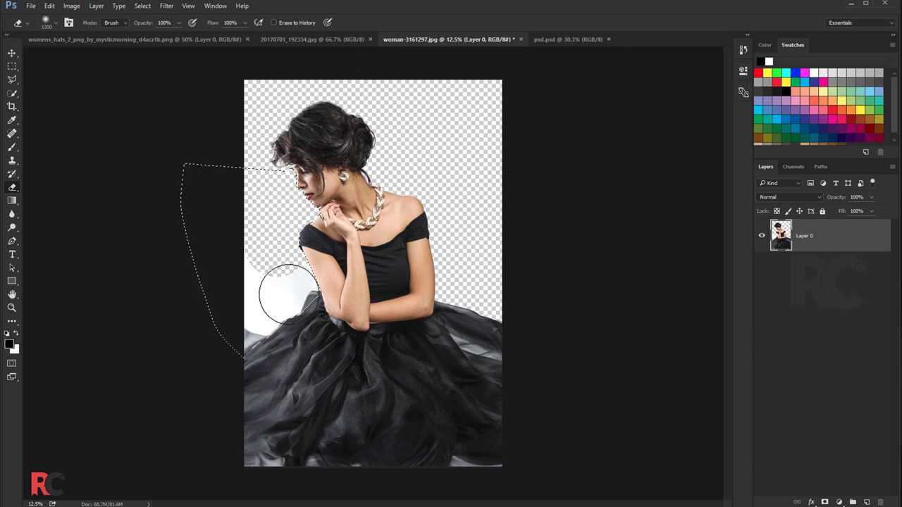
drag(282, 292, 251, 346)
key(bracketright)
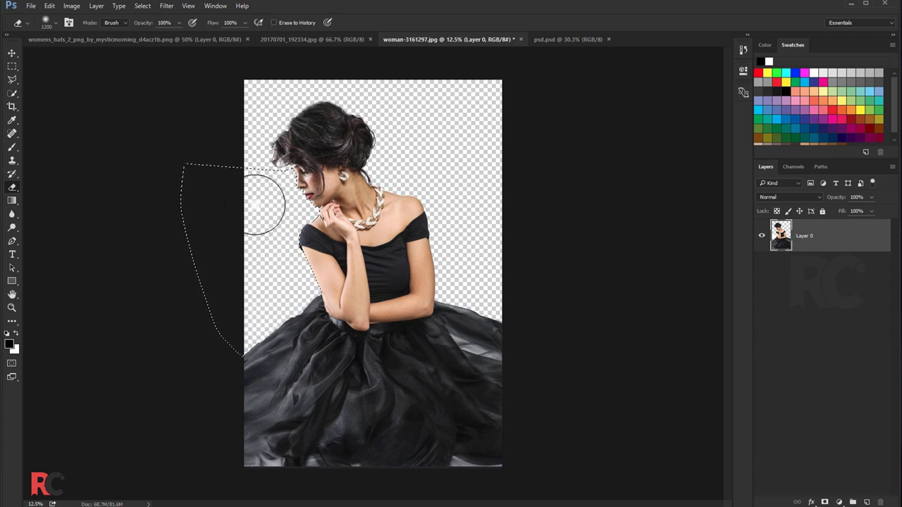
key(ctrl+d)
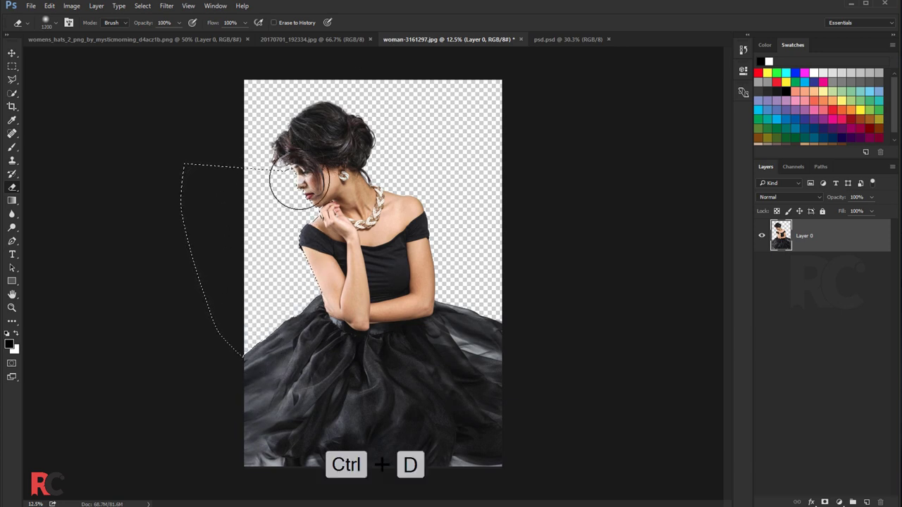
- Drag the woman cutout into psd.psd as a new layer
scroll(151, 138, up, 1)
click(12, 54)
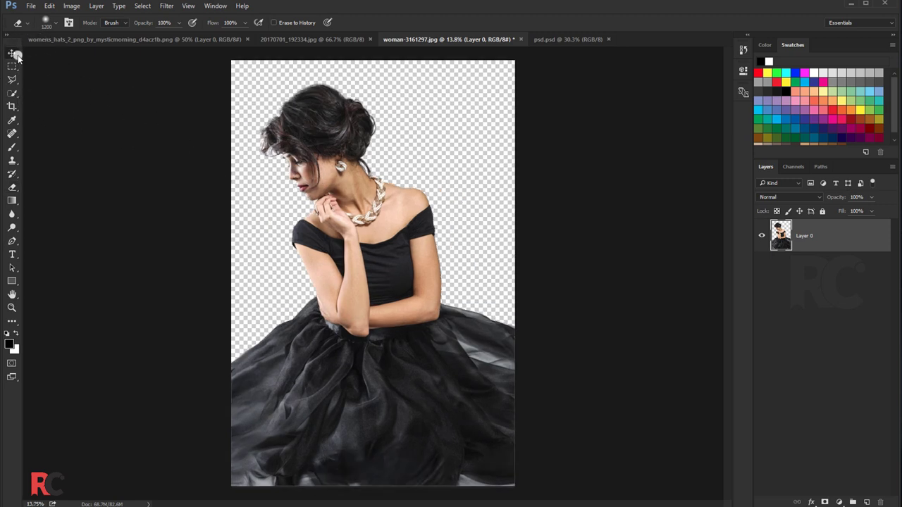
mouse_move(312, 133)
mouse_down()
mouse_move(536, 42)
mouse_move(410, 168)
mouse_up()
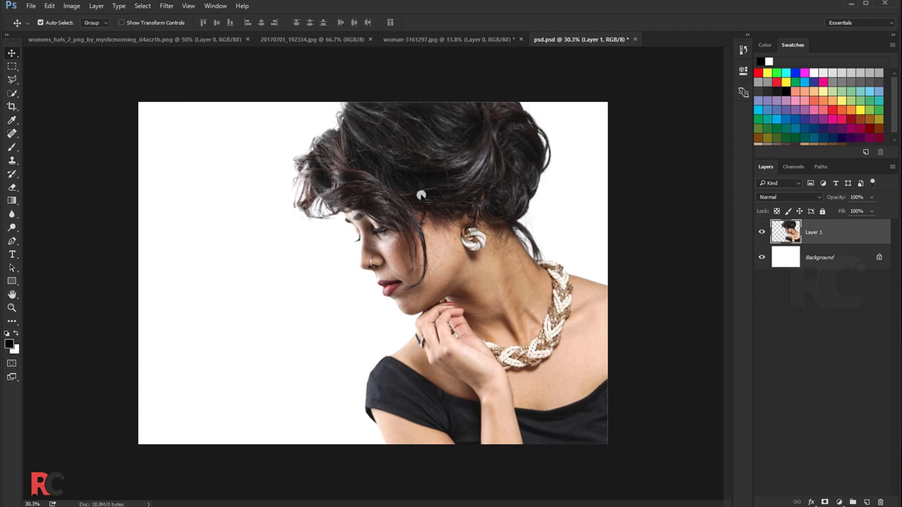
- Scale the woman cutout down and position her near the top of the canvas
key(ctrl+minus)
key(ctrl+t)
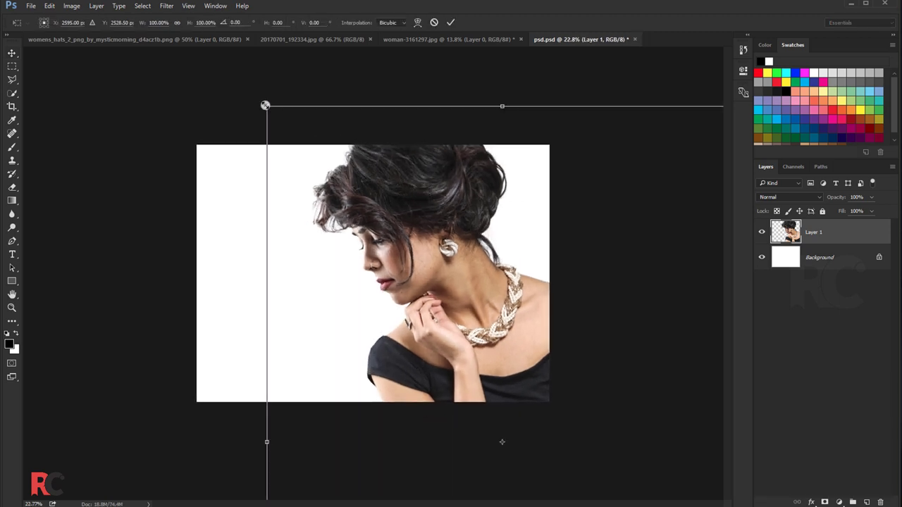
drag(265, 105, 366, 199)
mouse_move(417, 264)
mouse_down()
mouse_move(298, 184)
mouse_move(363, 197)
mouse_up()
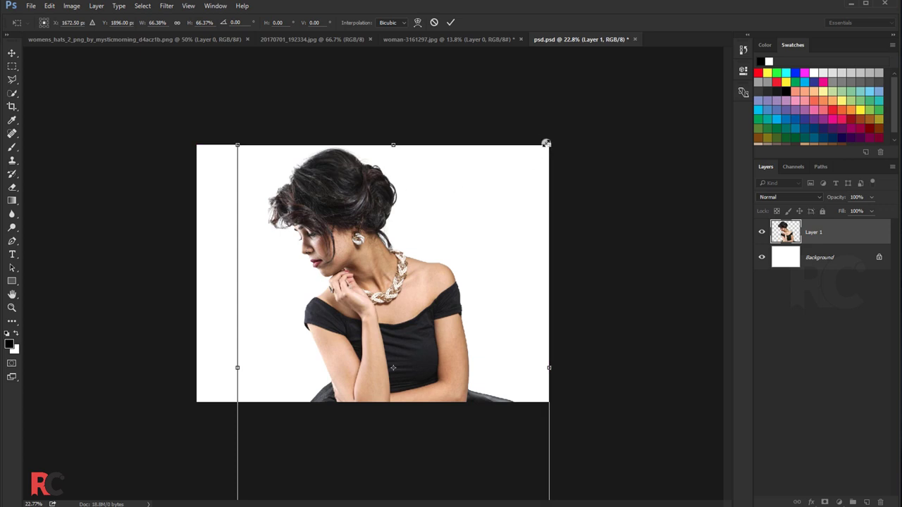
drag(546, 144, 524, 186)
drag(472, 232, 460, 206)
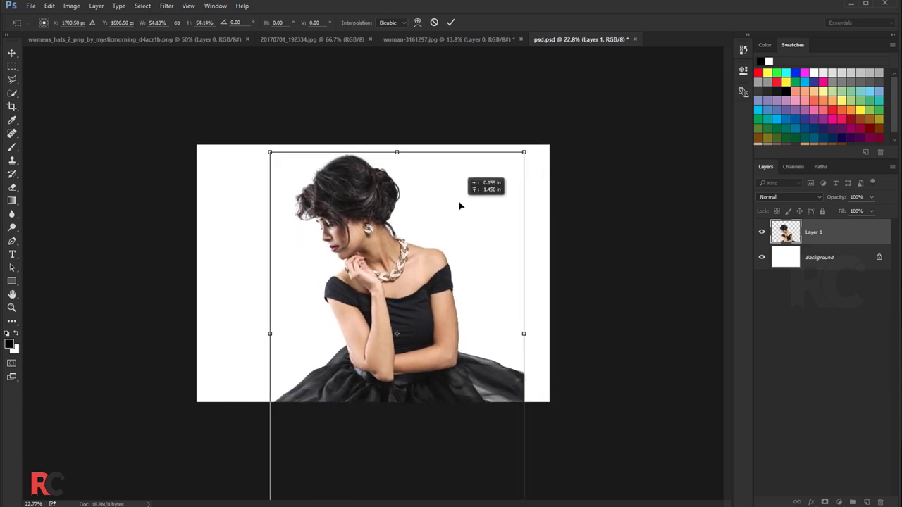
key(Return)
- Shrink her slightly more to about 84%, nudge her lower, and close woman-3161297.jpg
scroll(389, 202, up, 2)
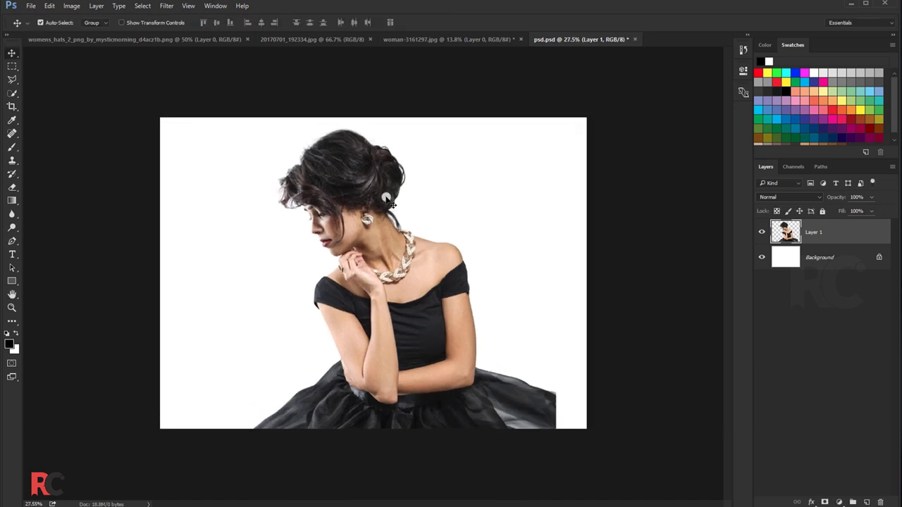
key(ctrl+t)
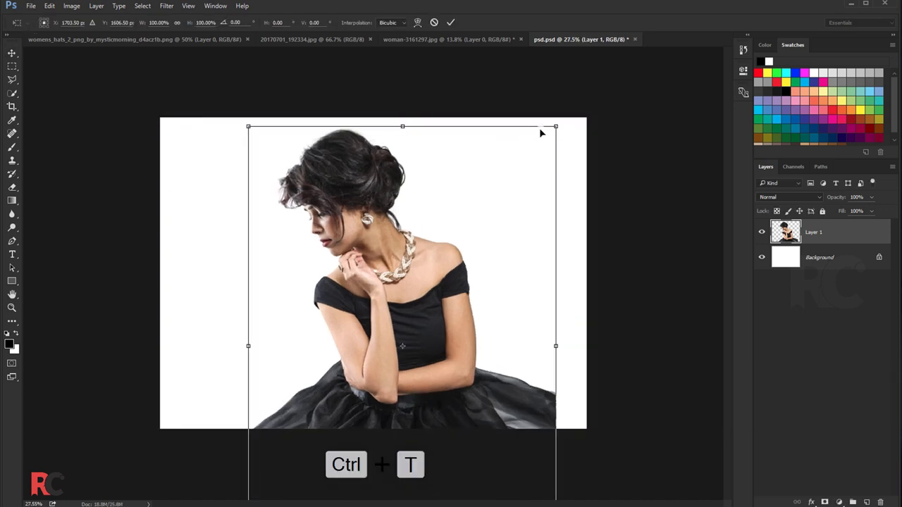
drag(554, 126, 531, 161)
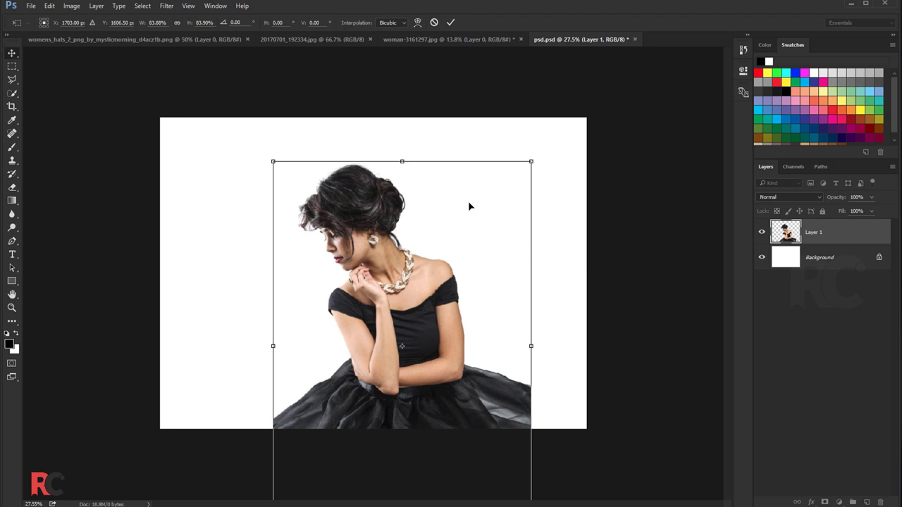
key(Return)
drag(352, 195, 353, 210)
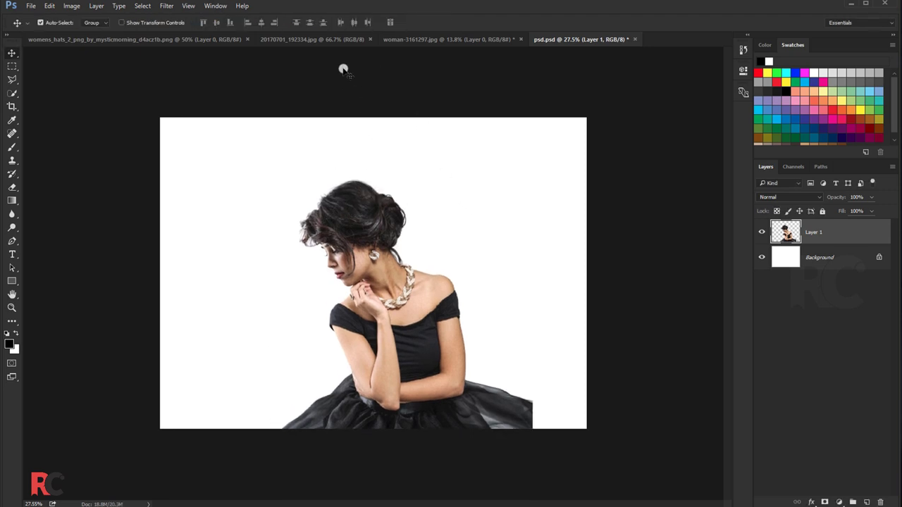
click(426, 41)
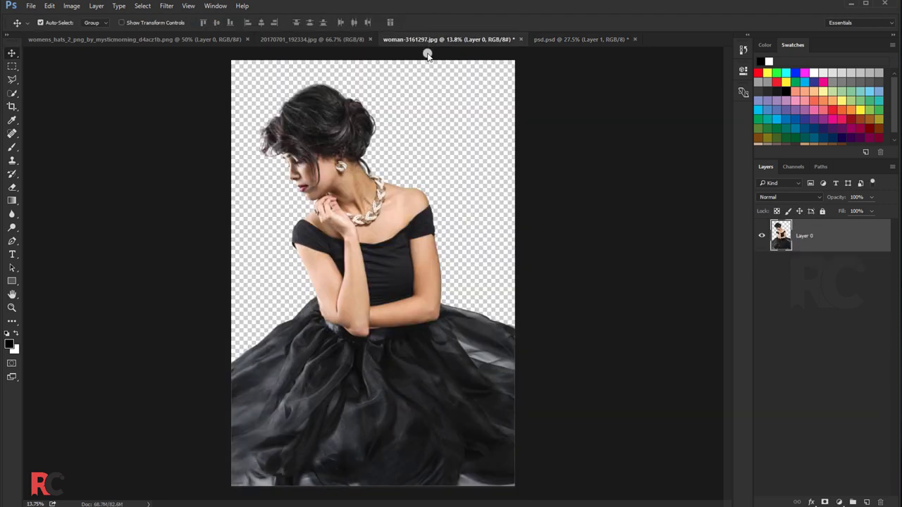
click(519, 40)
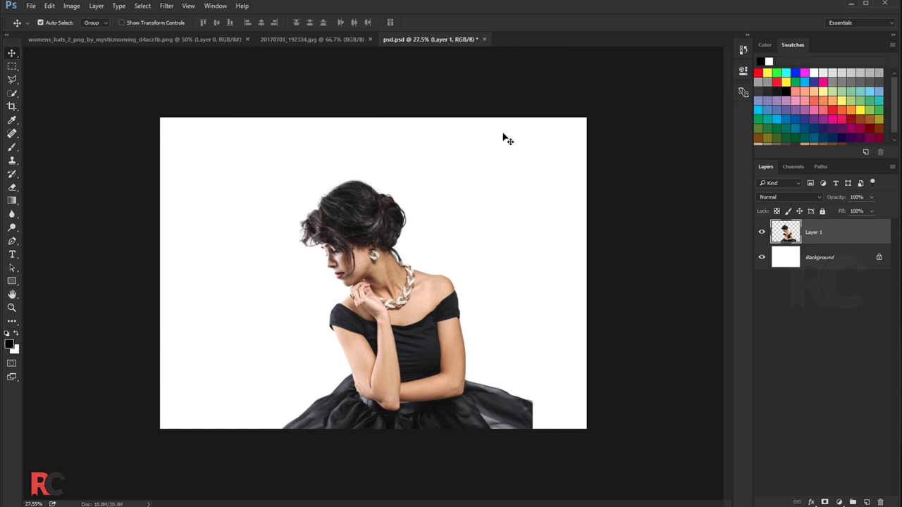
- Copy the cloudy sky into psd.psd as Layer 2, placed beneath the woman
click(284, 43)
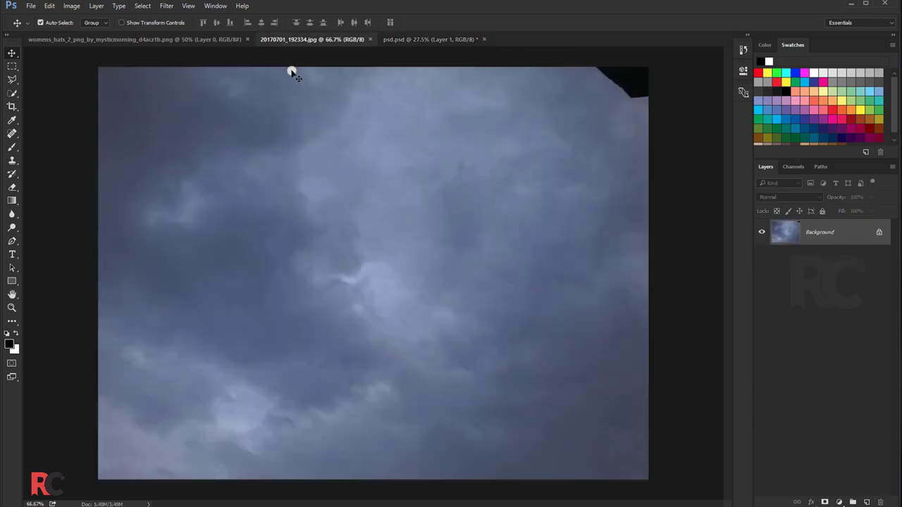
drag(328, 118, 402, 143)
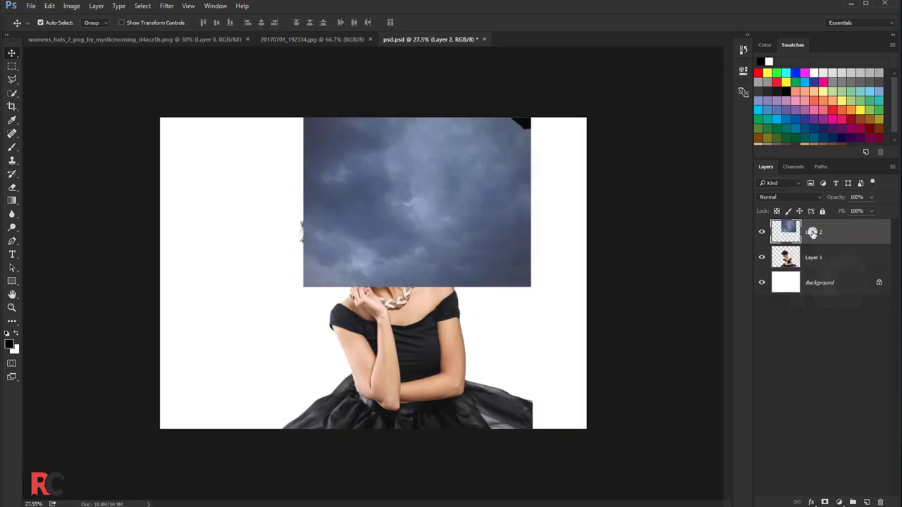
drag(812, 233, 814, 269)
drag(461, 242, 456, 276)
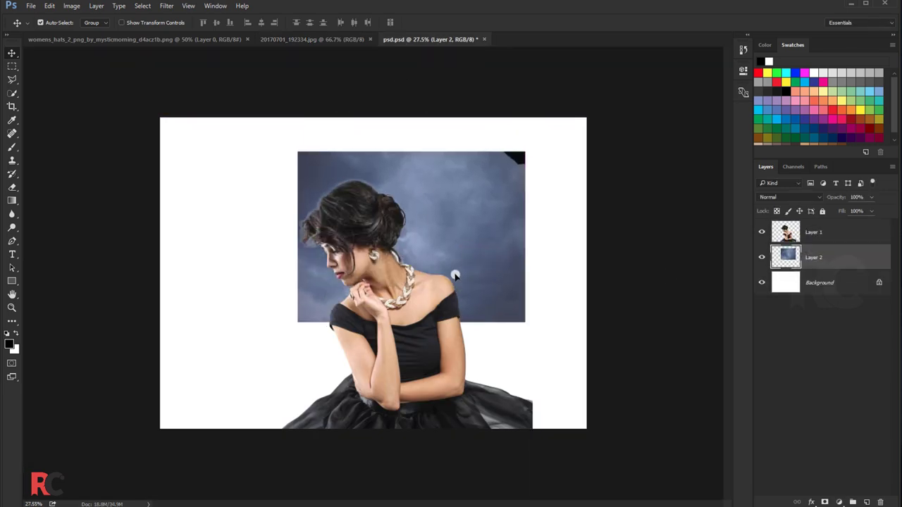
- Stretch the sky to cover the whole canvas, including the left edge and bottom strip
key(ctrl+t)
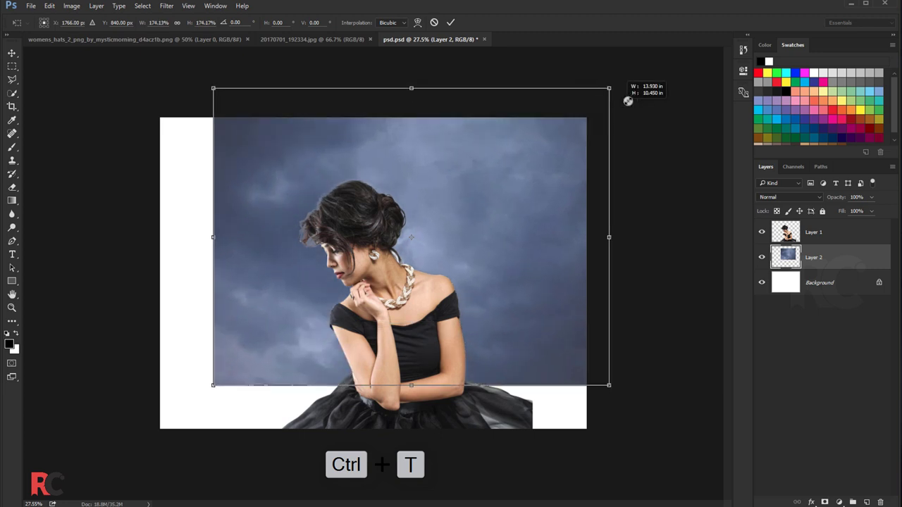
drag(521, 153, 623, 78)
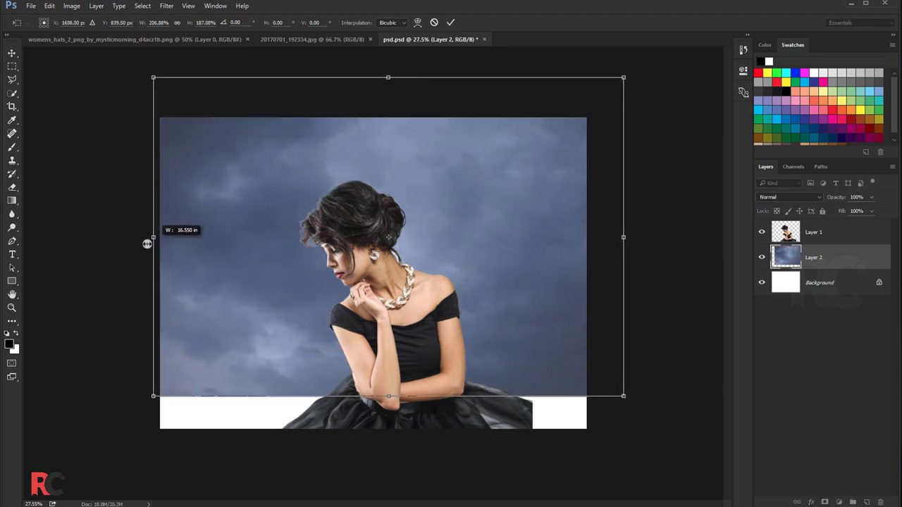
drag(183, 241, 146, 238)
drag(380, 397, 383, 439)
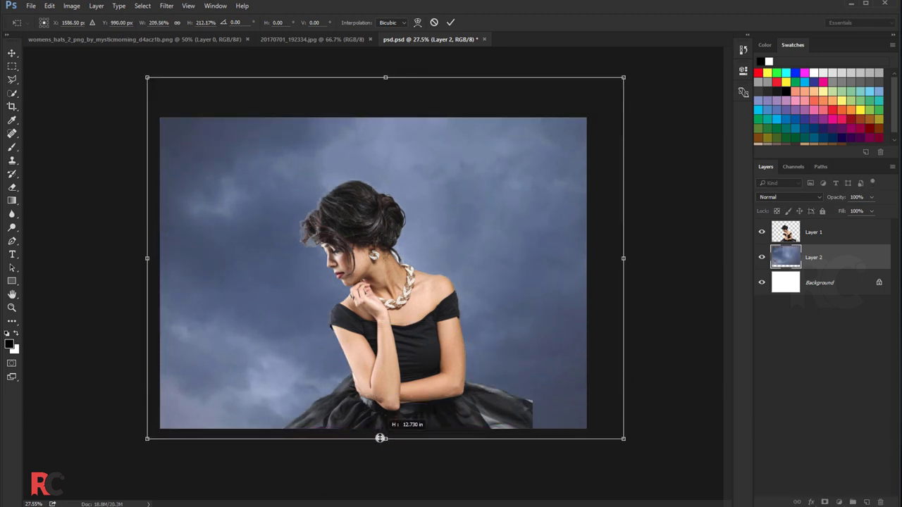
click(449, 23)
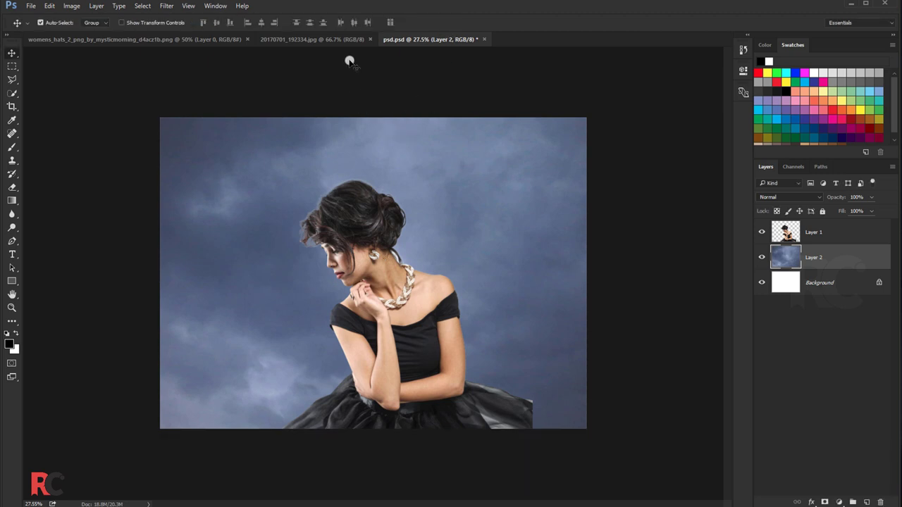
- Close the cloudy sky photo so the hats image shows
click(361, 41)
click(369, 39)
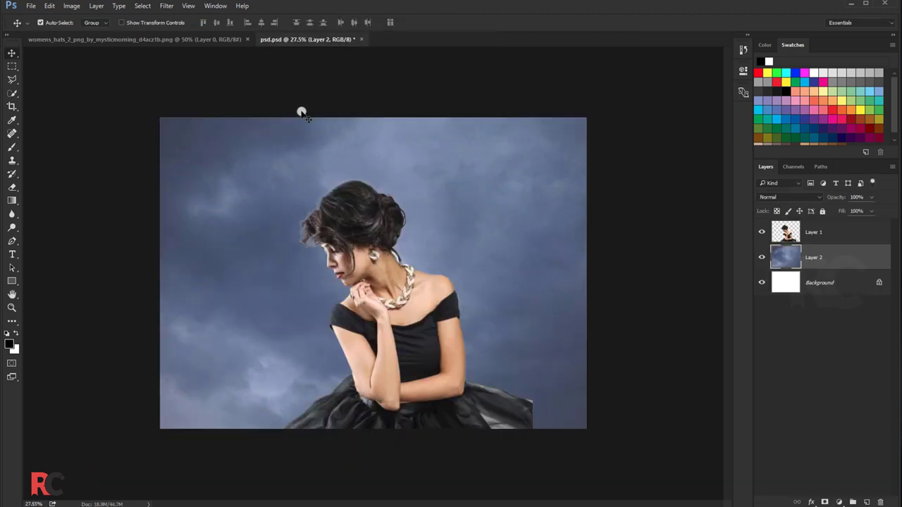
click(177, 39)
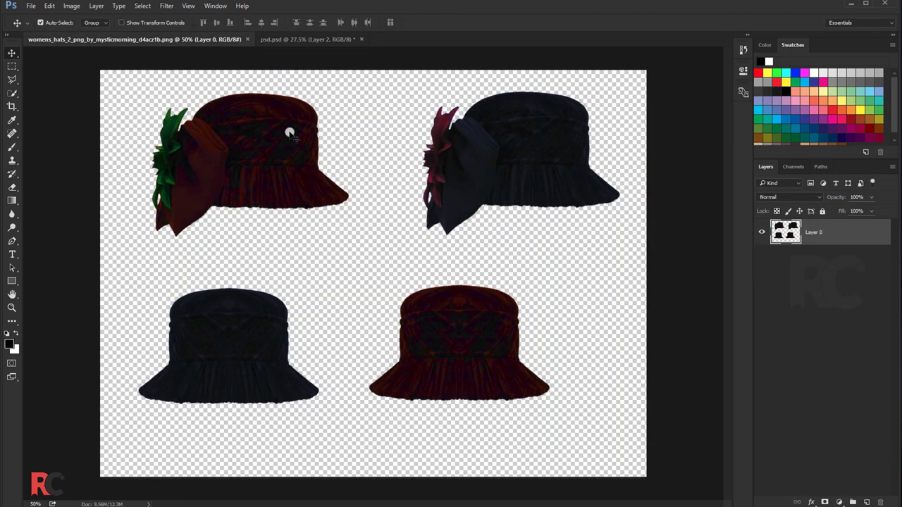
- Copy the lower-left dark hat into psd.psd as Layer 3 above the woman
click(12, 66)
mouse_move(111, 276)
mouse_down()
mouse_move(243, 383)
mouse_move(340, 427)
mouse_up()
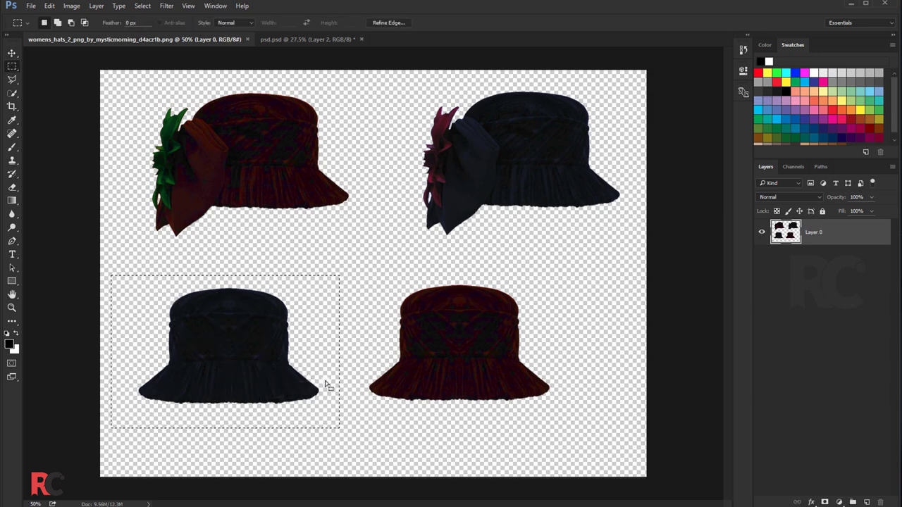
click(12, 53)
drag(246, 263, 292, 42)
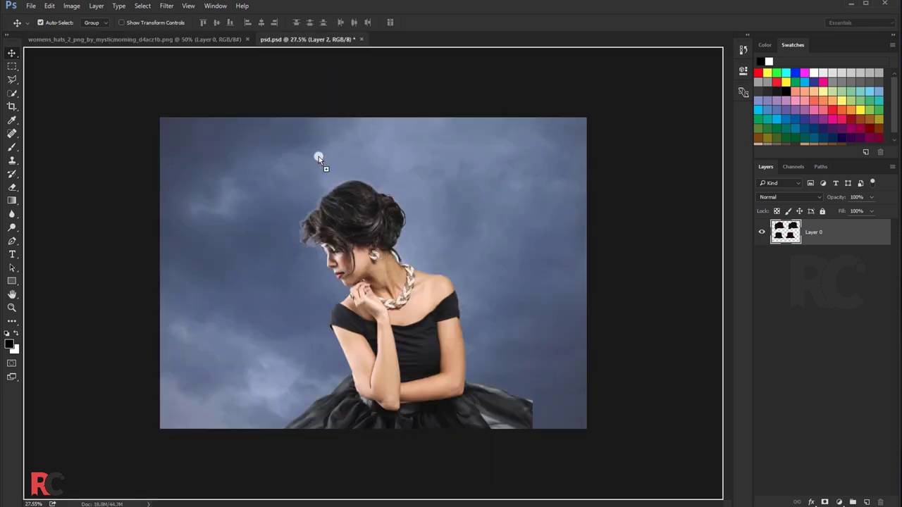
drag(292, 42, 327, 185)
drag(785, 263, 786, 231)
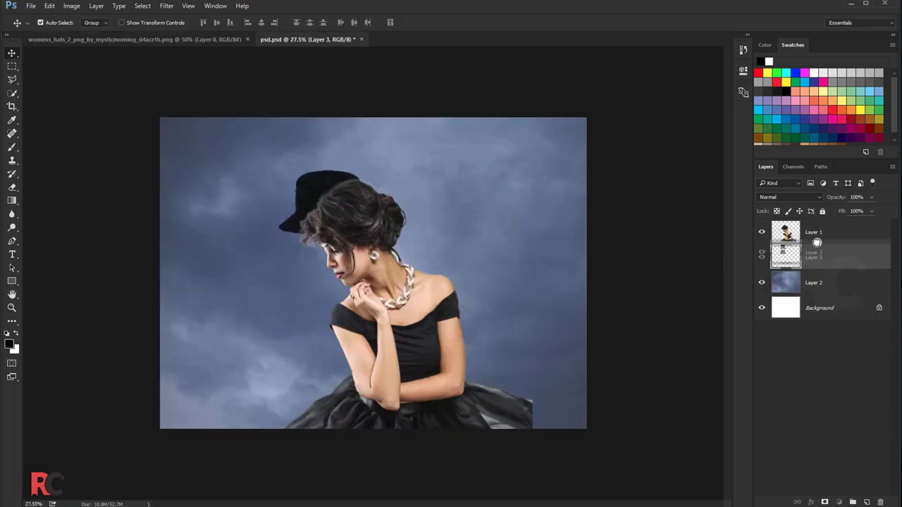
- Scale and tilt the hat so it sits on the woman's head
key(ctrl+t)
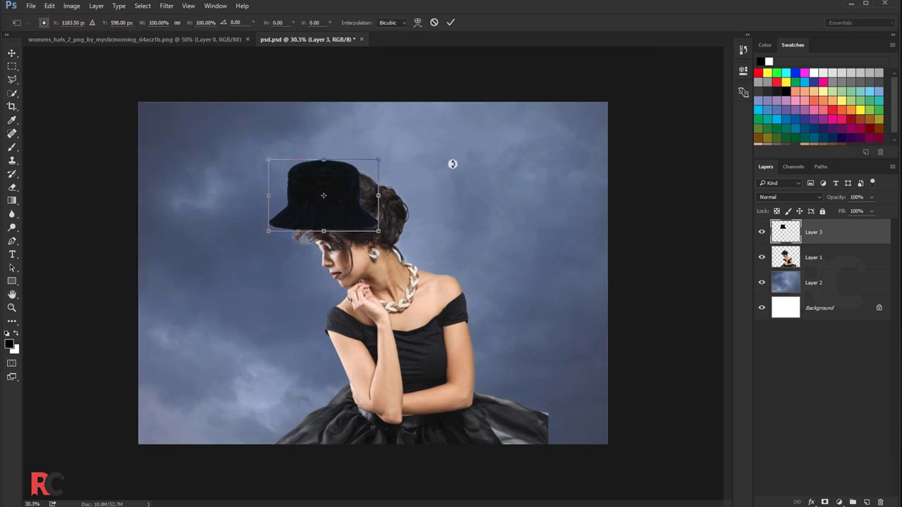
mouse_move(378, 167)
mouse_down()
mouse_move(413, 145)
mouse_move(405, 131)
mouse_up()
mouse_move(333, 146)
mouse_down()
mouse_move(394, 151)
mouse_move(395, 138)
mouse_up()
drag(337, 175, 354, 187)
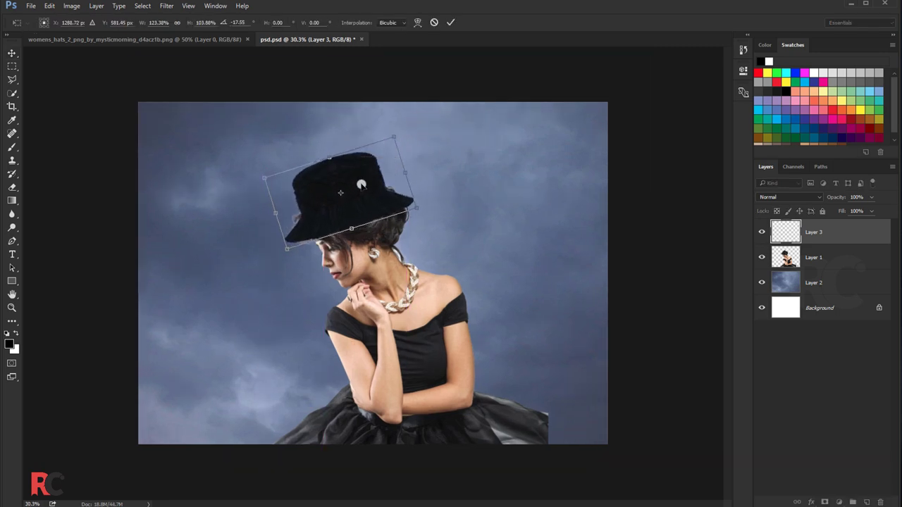
drag(393, 139, 419, 129)
key(Escape)
scroll(370, 273, up, 2)
key(ctrl+t)
drag(384, 158, 378, 181)
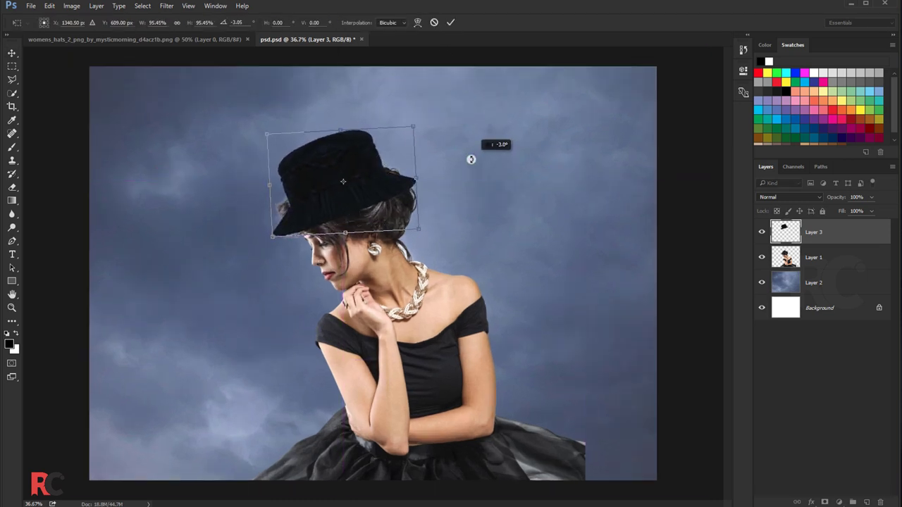
key(Return)
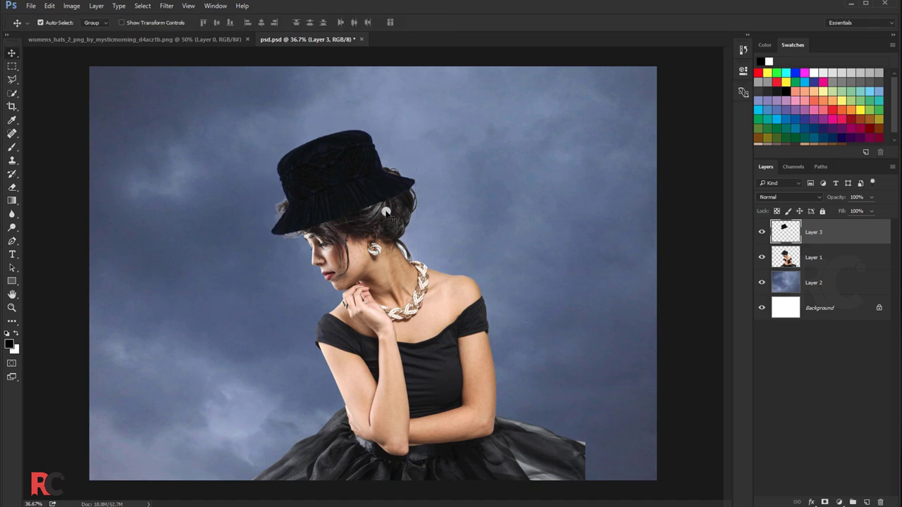
scroll(388, 227, up, 1)
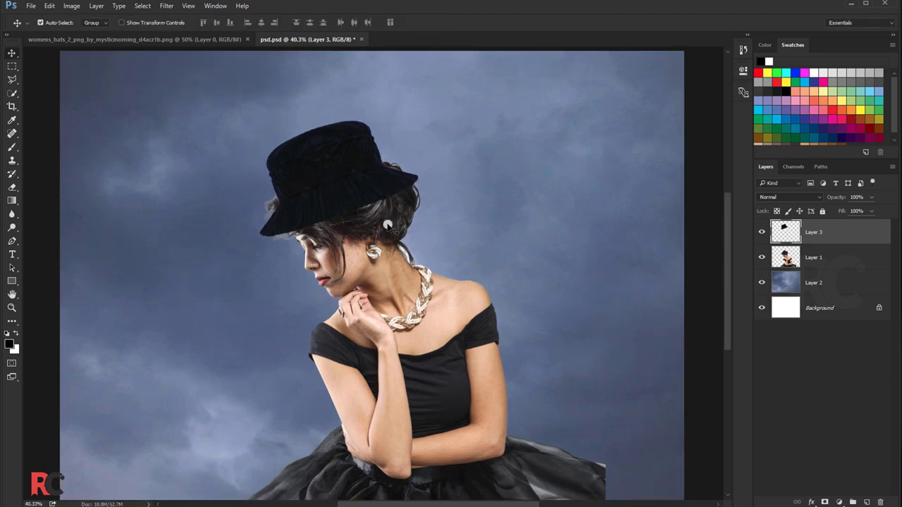
- Apply Selective Color to Layer 1 with the Blacks range set to Black +10%
click(812, 261)
click(72, 7)
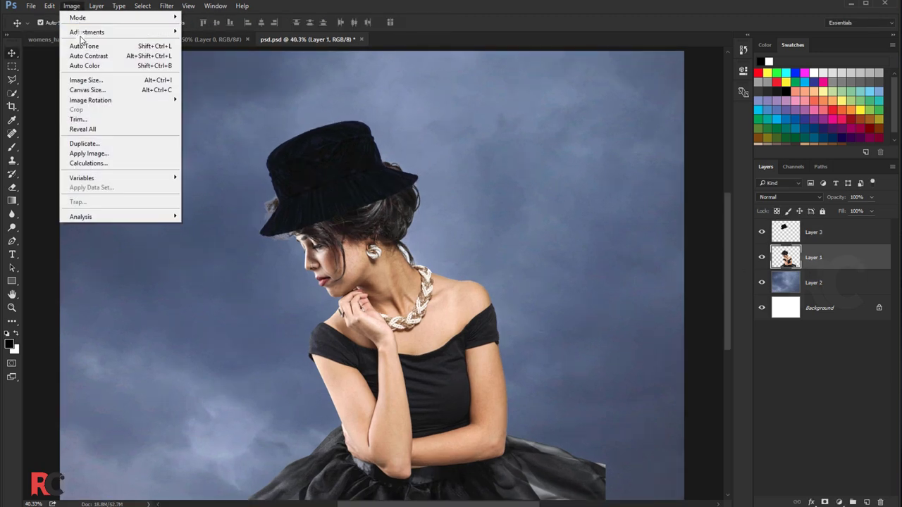
mouse_move(87, 32)
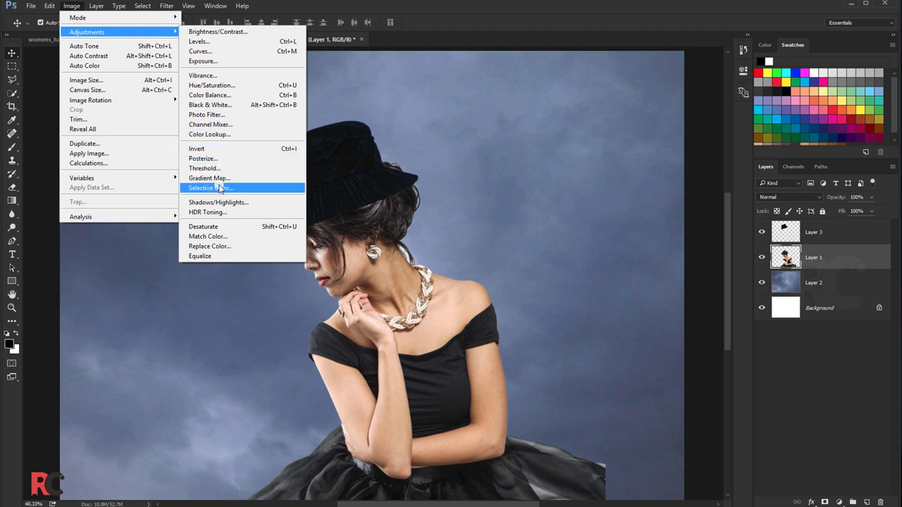
click(220, 188)
click(592, 172)
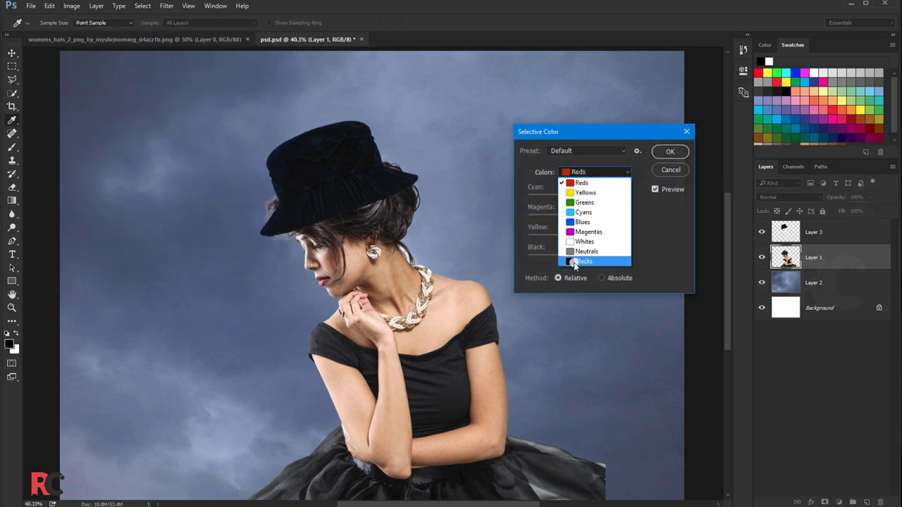
click(575, 262)
drag(583, 260, 585, 262)
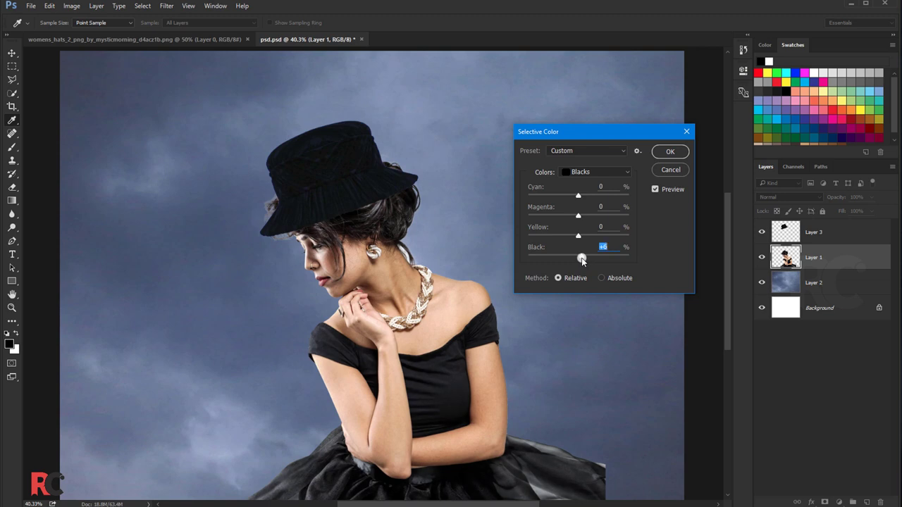
click(658, 155)
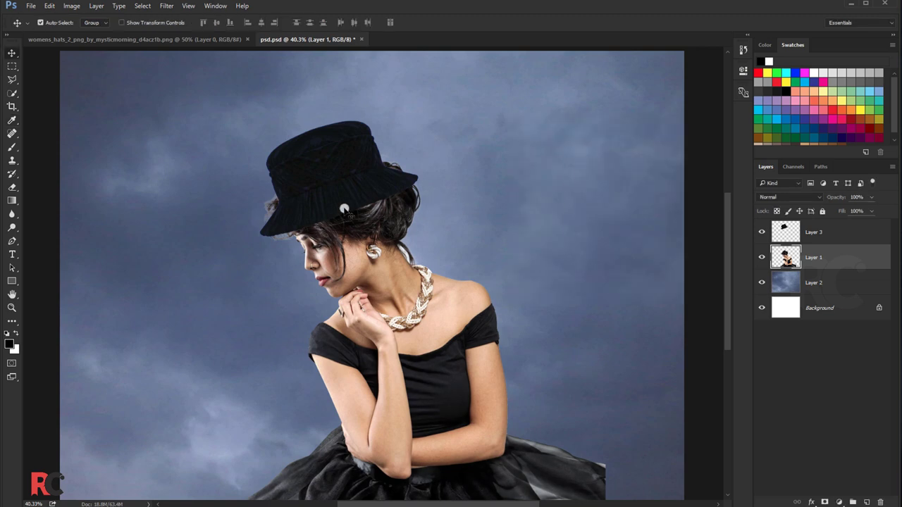
scroll(338, 210, up, 1)
scroll(338, 208, up, 1)
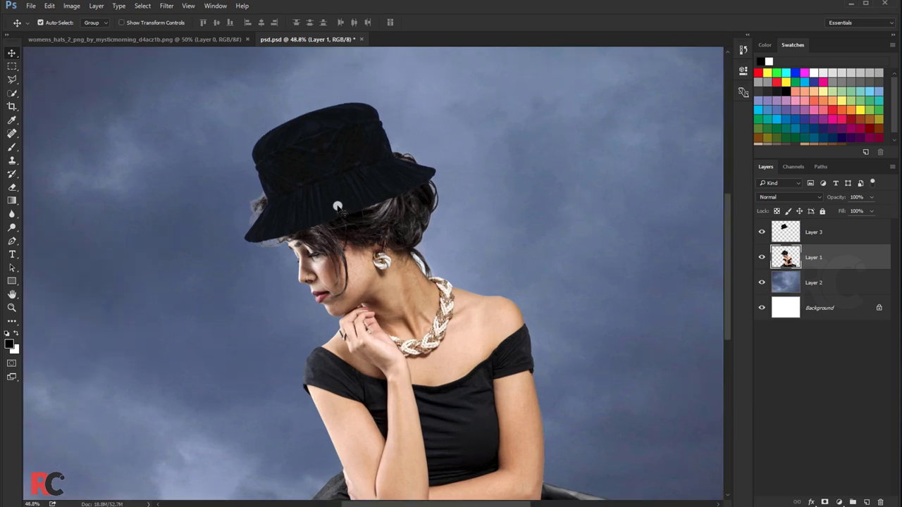
click(330, 187)
- Lift the hat's shadows to about +44 in the Camera Raw filter and apply it
click(167, 6)
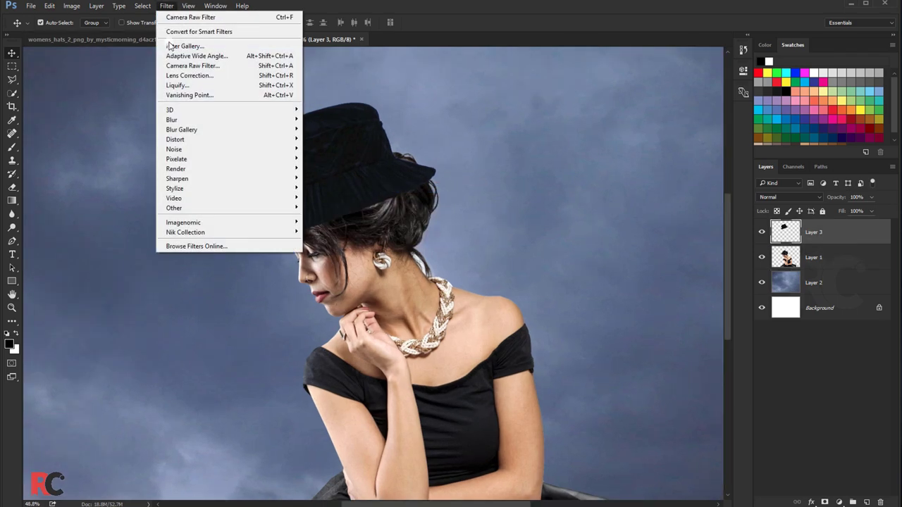
click(176, 63)
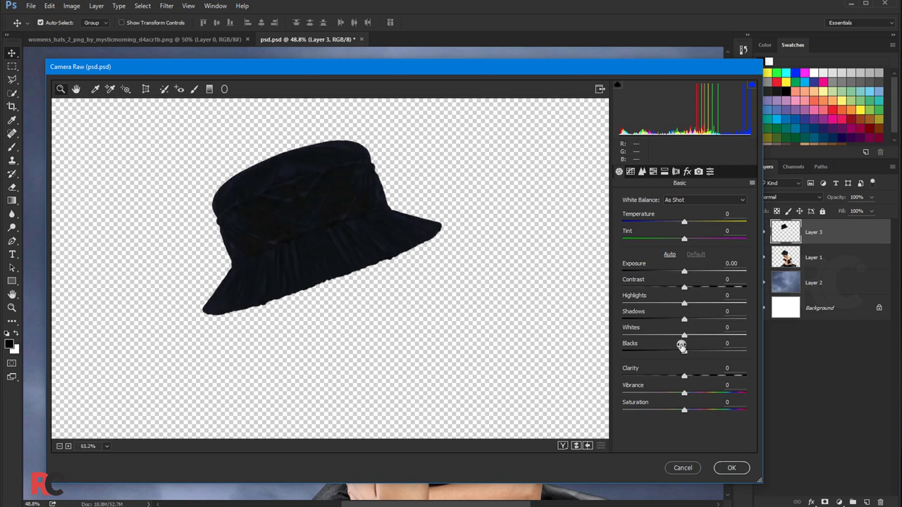
drag(684, 320, 711, 324)
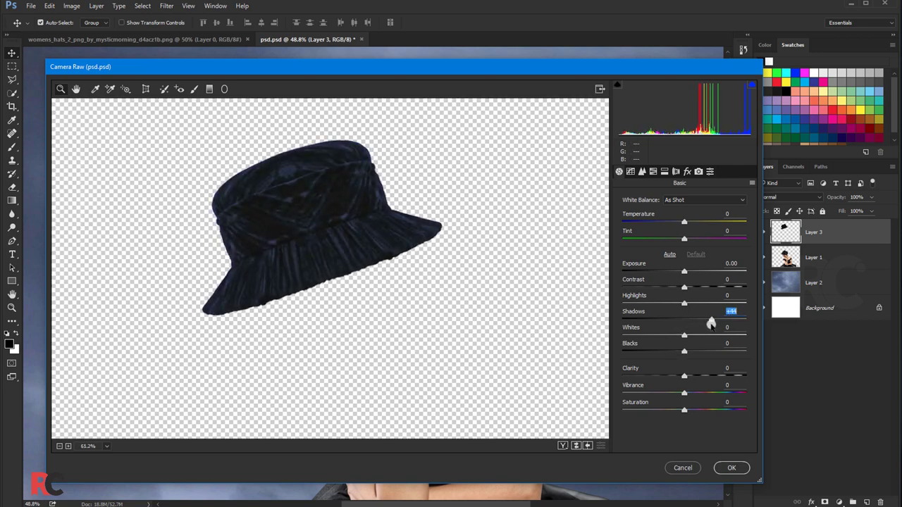
click(732, 468)
scroll(373, 237, down, 2)
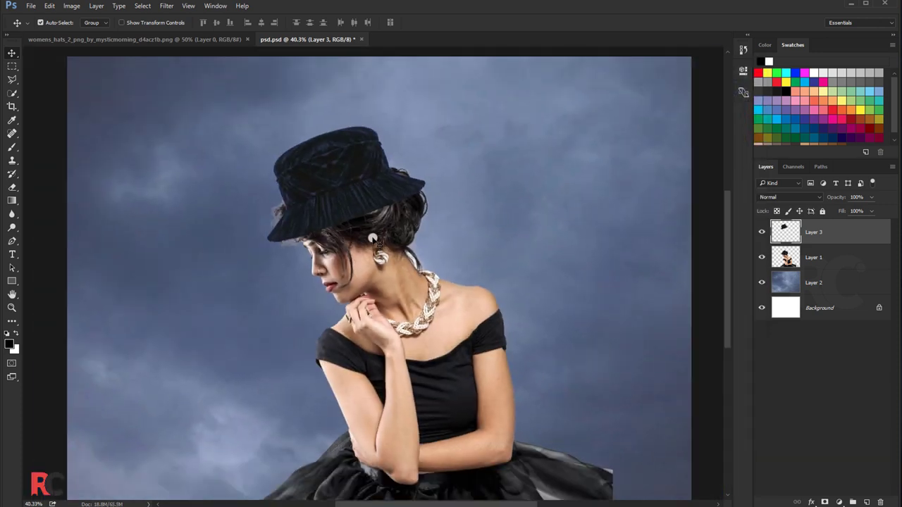
key(ctrl)
- Shift the hat's highlights toward yellow and cyan with Color Balance
key(ctrl+b)
click(590, 292)
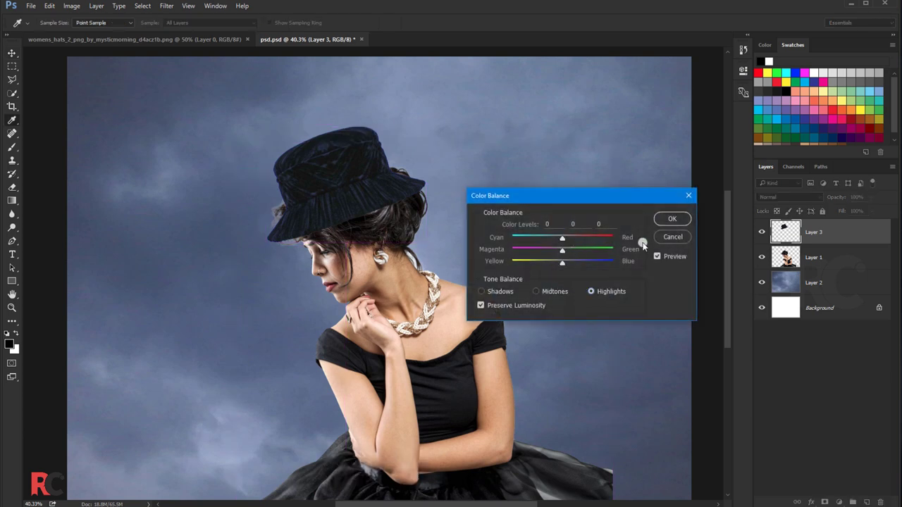
click(563, 251)
drag(563, 242, 551, 243)
click(659, 221)
key(v)
- Lower the hat's saturation and lightness with Hue/Saturation
key(ctrl+u)
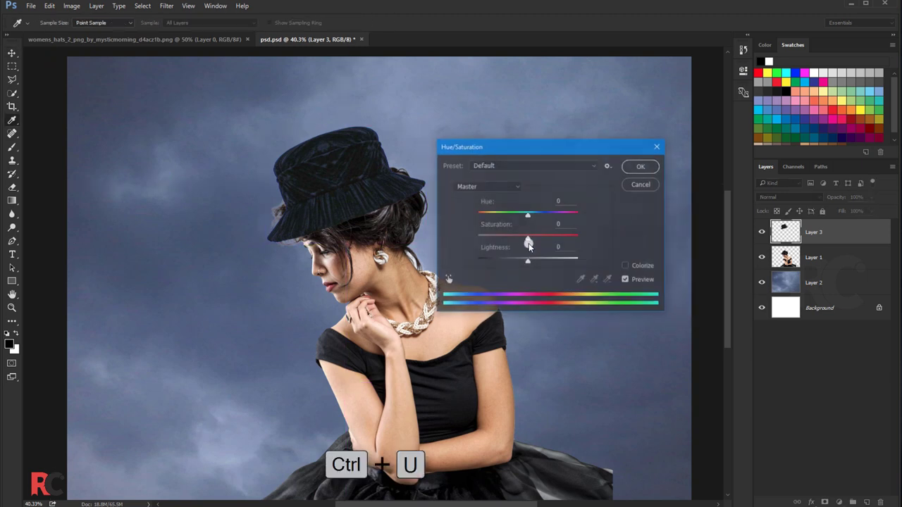
mouse_move(528, 236)
mouse_down()
mouse_move(498, 240)
mouse_move(525, 264)
mouse_up()
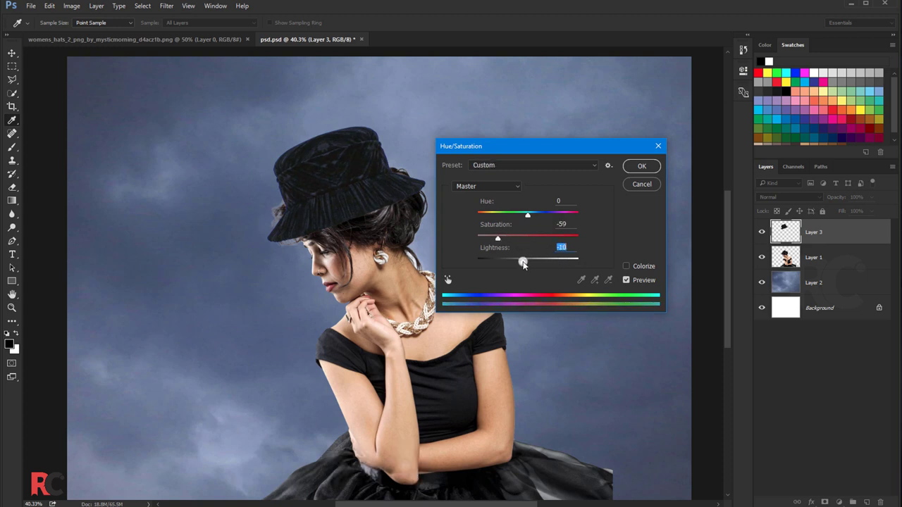
click(634, 174)
key(v)
- Apply Selective Color to the hat, adjusting the black amount in the Blacks range
click(72, 6)
mouse_move(87, 32)
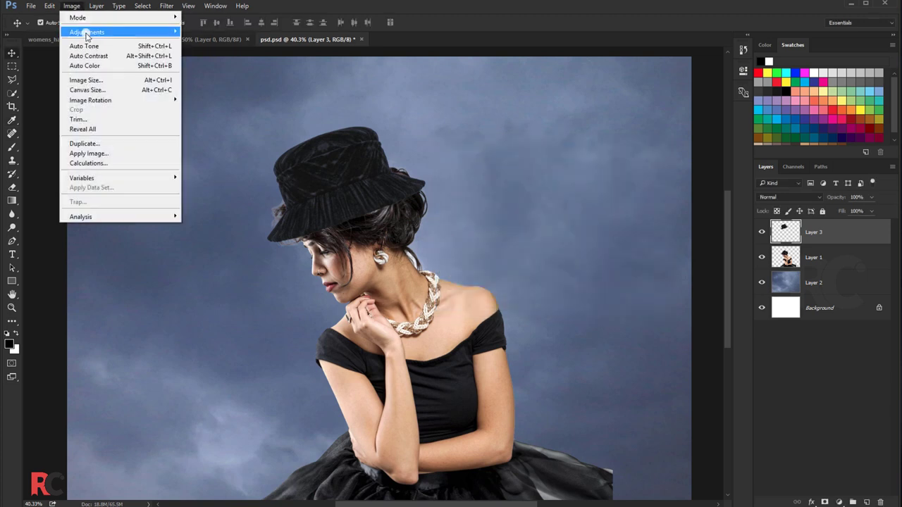
click(281, 189)
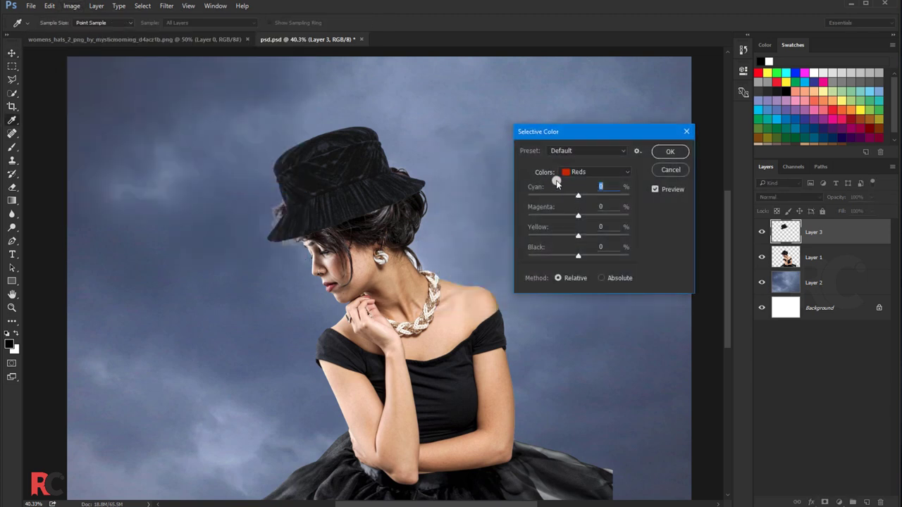
click(571, 172)
click(578, 258)
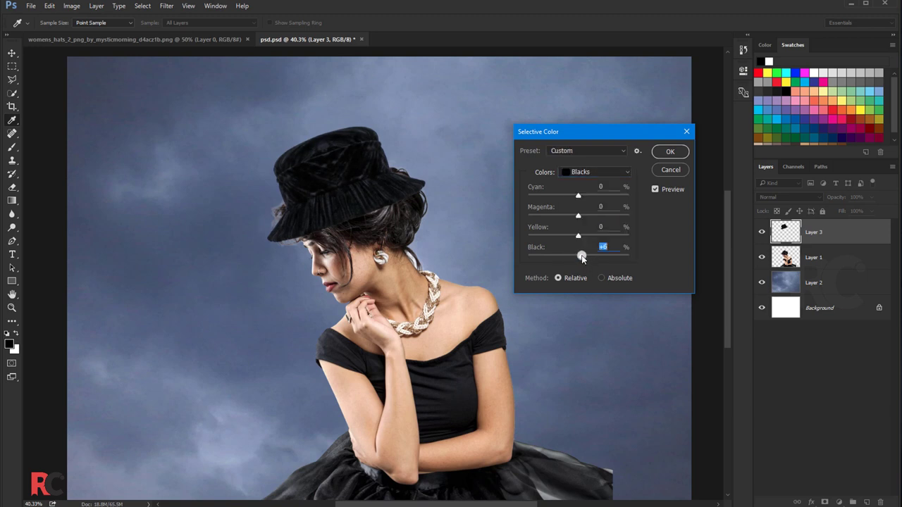
key(Down)
key(Down)
key(Down)
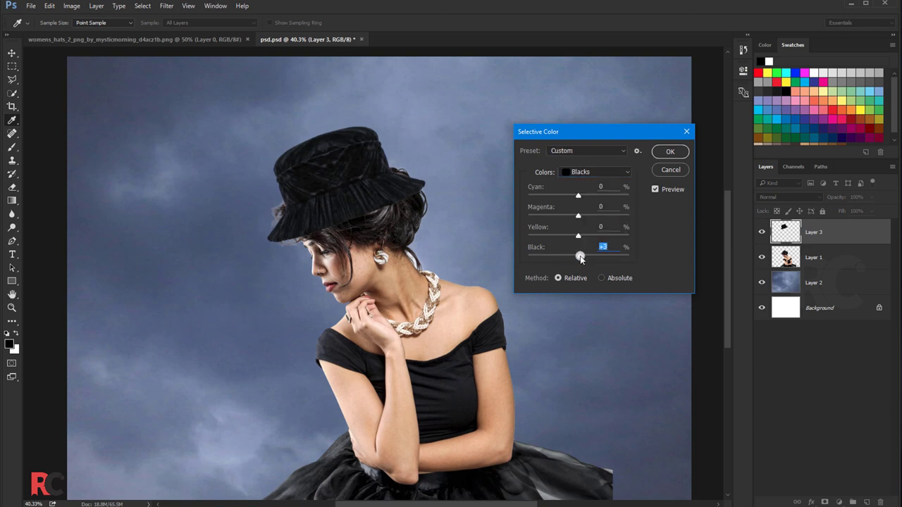
click(669, 152)
key(v)
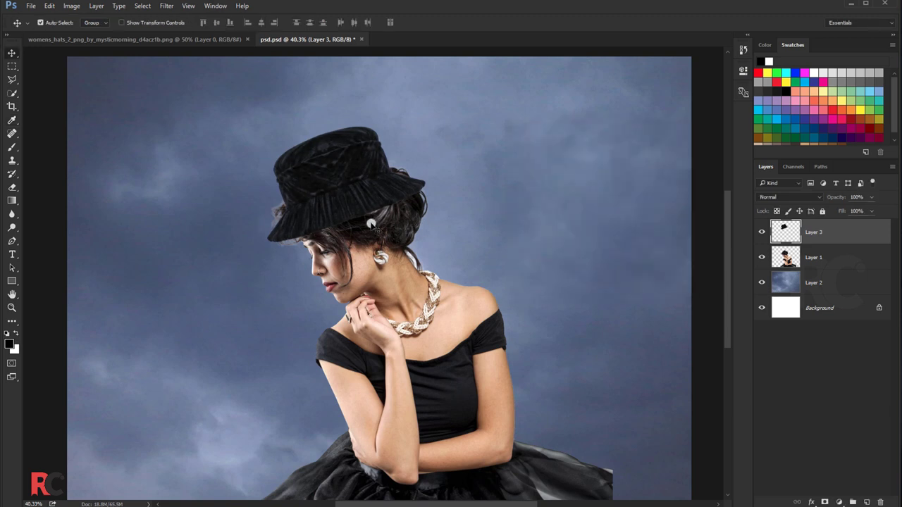
- Select the woman's photo layer, Layer 1
scroll(359, 183, up, 1)
scroll(360, 184, up, 1)
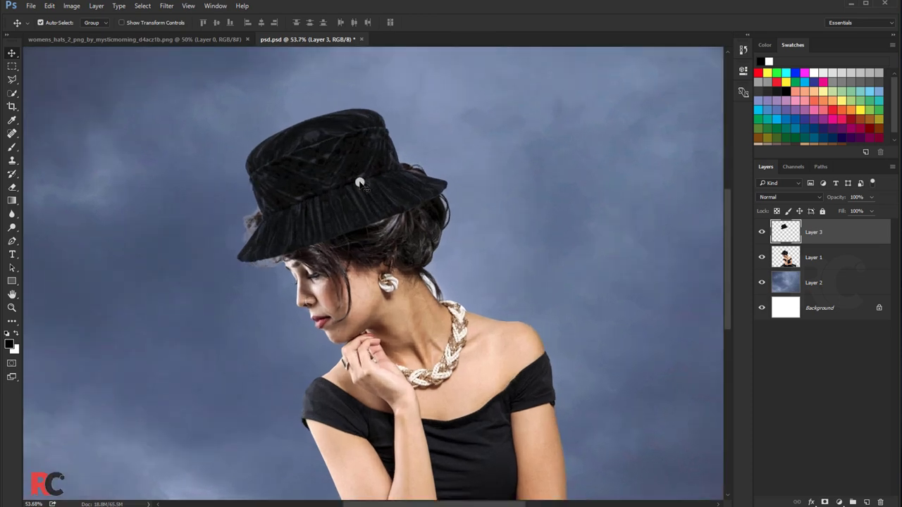
scroll(359, 183, up, 2)
scroll(359, 184, up, 1)
click(810, 258)
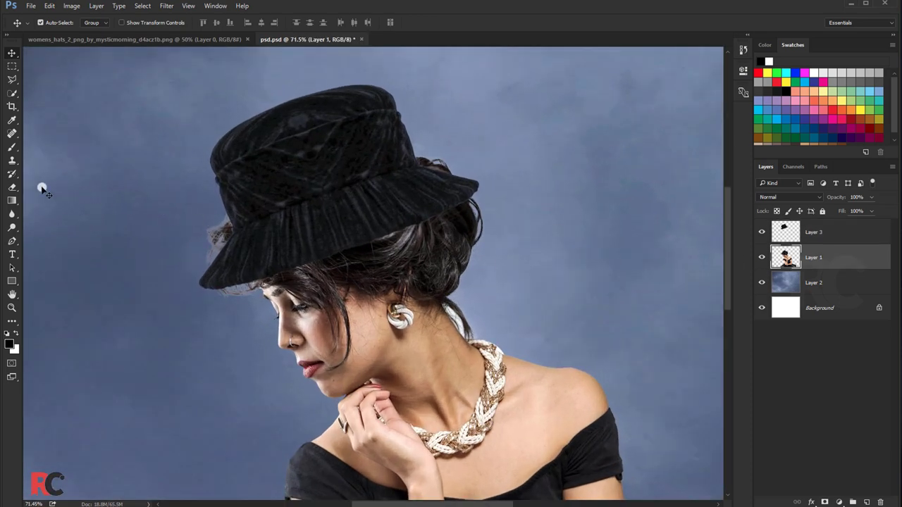
- Erase the white ribbon strip beside the woman's neck with a small Eraser brush
key(e)
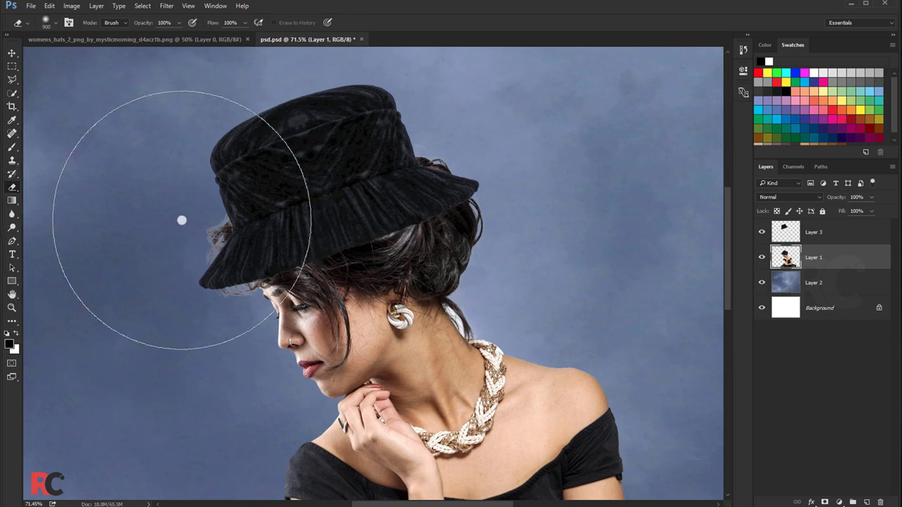
key(bracketleft)
key(bracketleft)
key(bracketleft)
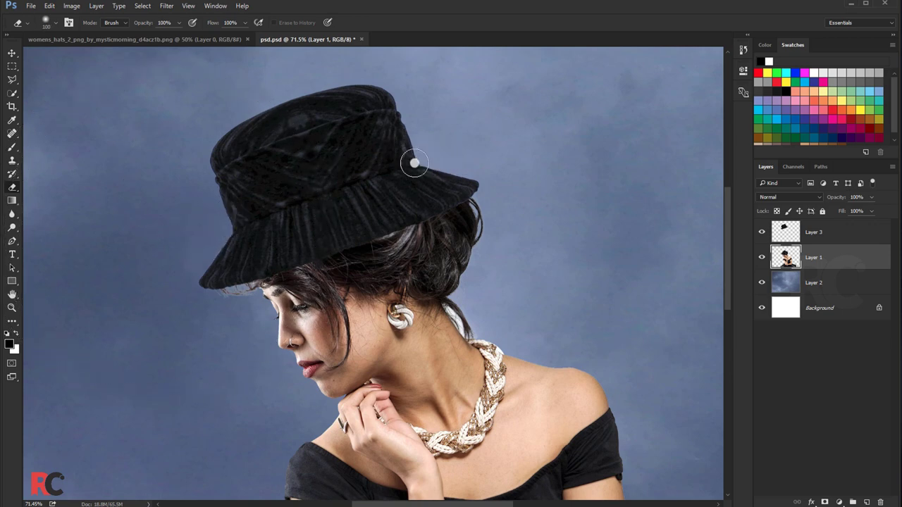
key(bracketleft)
key(bracketleft)
key(bracketleft)
scroll(446, 333, up, 10)
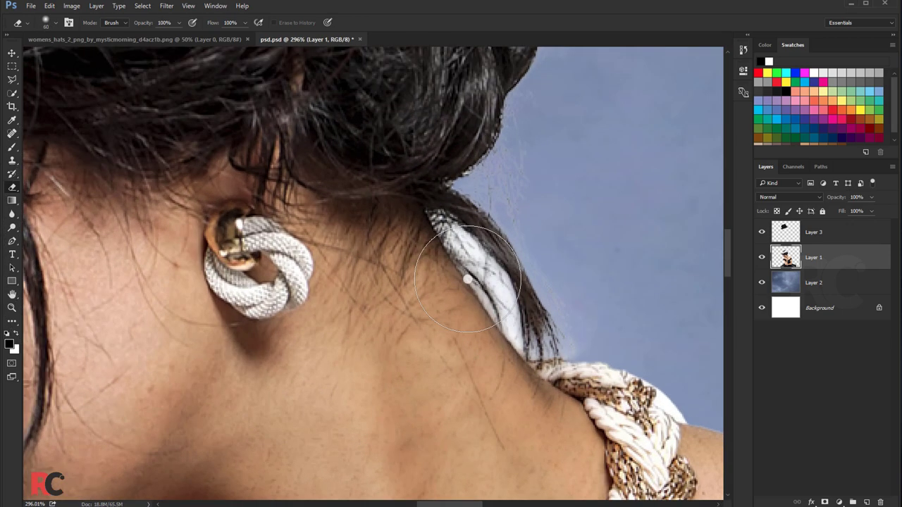
key(bracketleft)
key(bracketleft)
key(bracketleft)
mouse_move(438, 227)
mouse_down()
mouse_move(504, 329)
mouse_move(447, 239)
mouse_move(475, 278)
mouse_move(485, 248)
mouse_move(521, 347)
mouse_move(453, 233)
mouse_move(468, 239)
mouse_move(475, 270)
mouse_move(494, 275)
mouse_move(509, 328)
mouse_up()
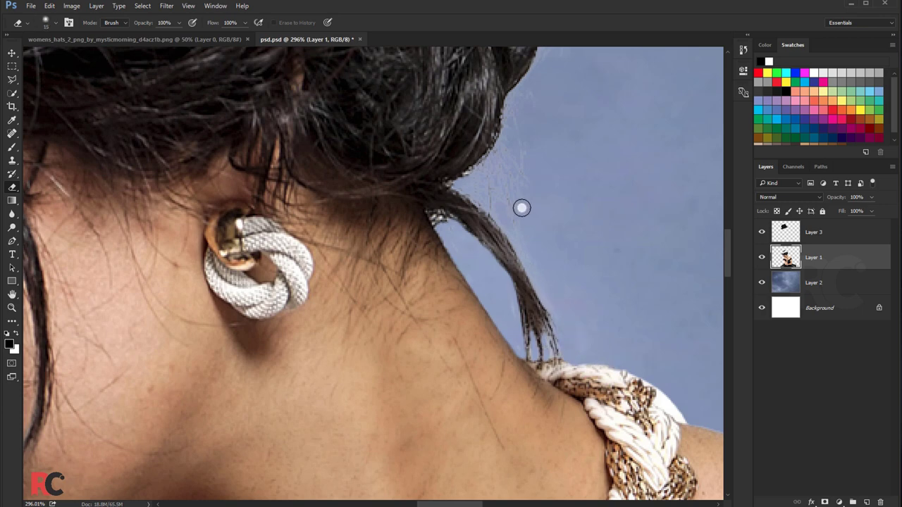
key(ctrl+minus)
key(ctrl+minus)
key(ctrl+plus)
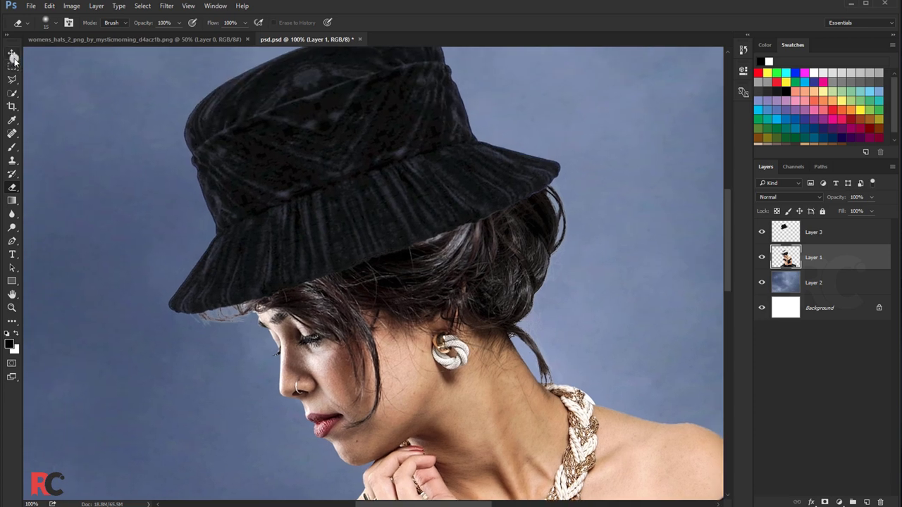
- Widen the hat on Layer 3 to about 105% with Free Transform
click(12, 55)
key(ctrl+minus)
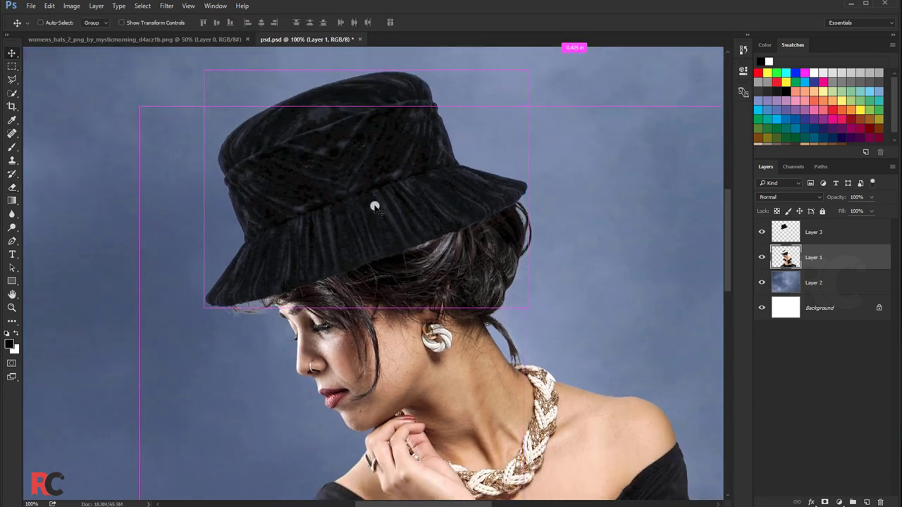
right_click(426, 219)
click(429, 221)
key(ctrl+t)
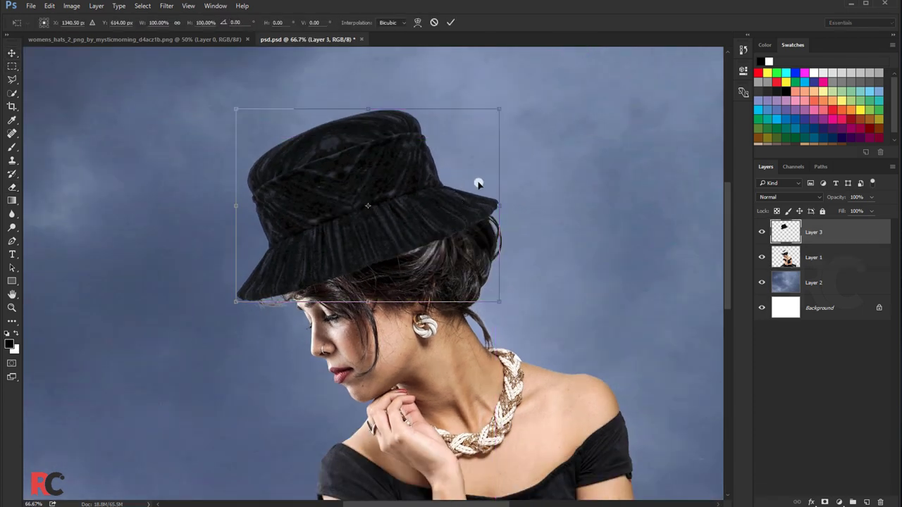
drag(503, 177, 516, 173)
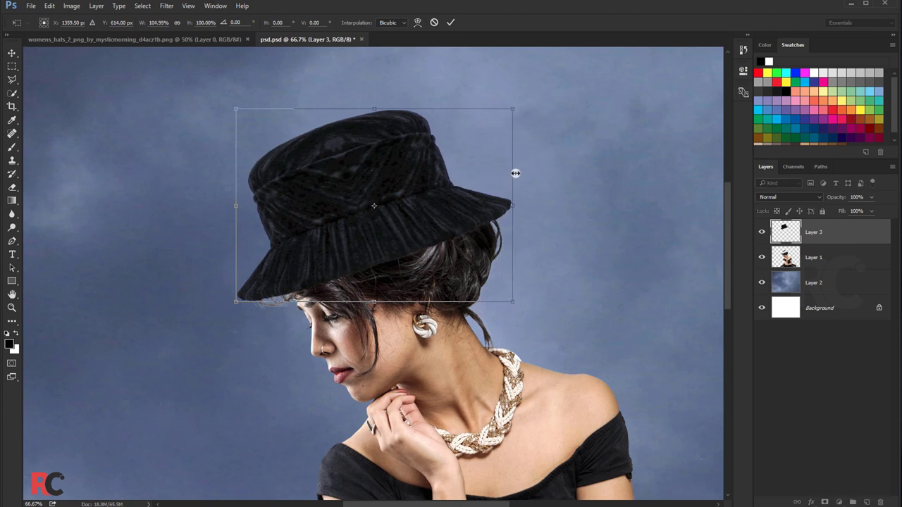
click(452, 23)
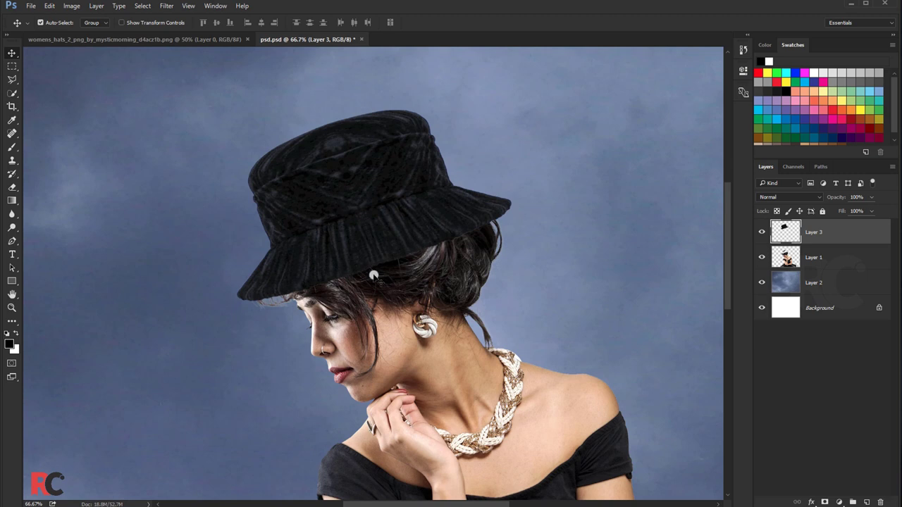
scroll(377, 275, up, 1)
- Burn the hat brim edge and right-side hair on Layer 1 with brush sizes 90 and 175
click(839, 261)
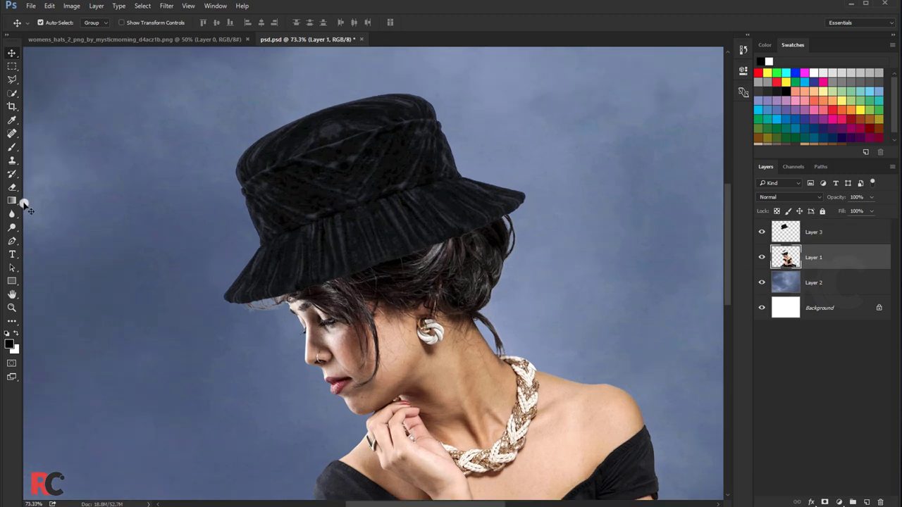
click(11, 227)
click(42, 240)
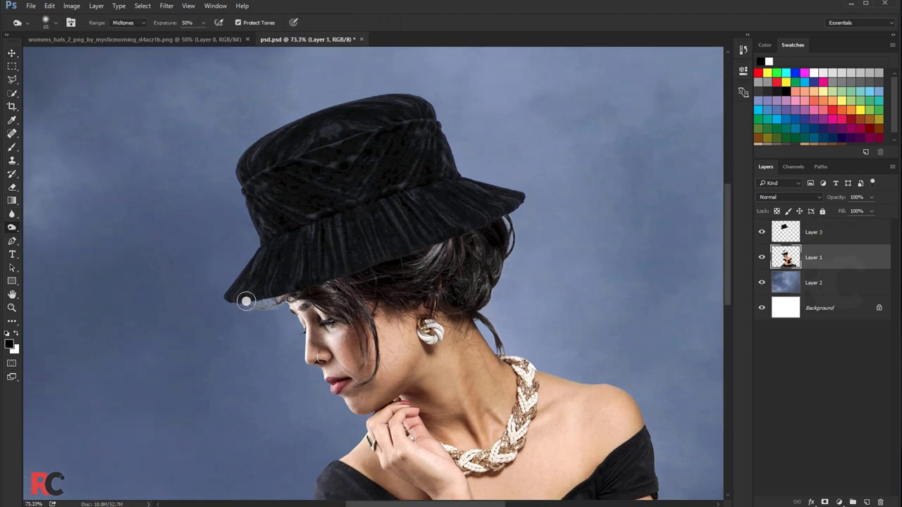
scroll(246, 302, up, 1)
key(bracketright)
key(bracketright)
key(bracketright)
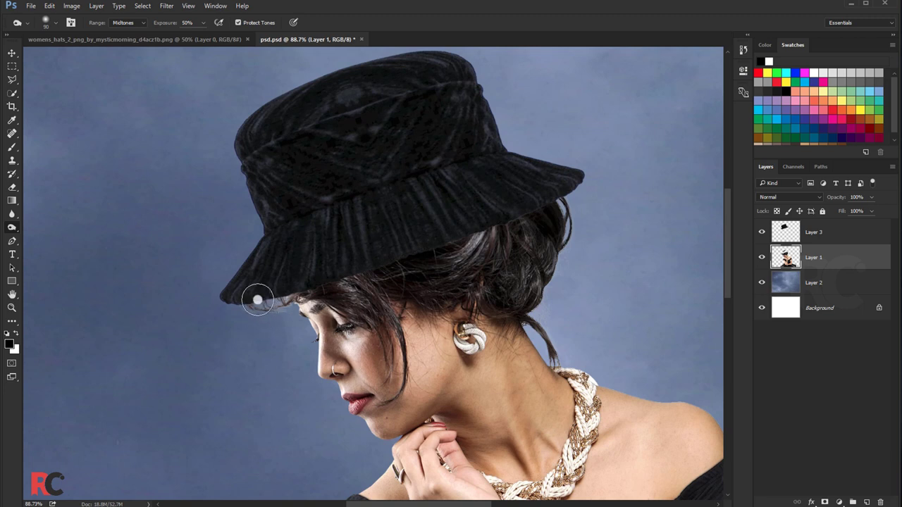
mouse_move(257, 301)
mouse_down()
mouse_move(289, 276)
mouse_move(254, 302)
mouse_move(282, 286)
mouse_up()
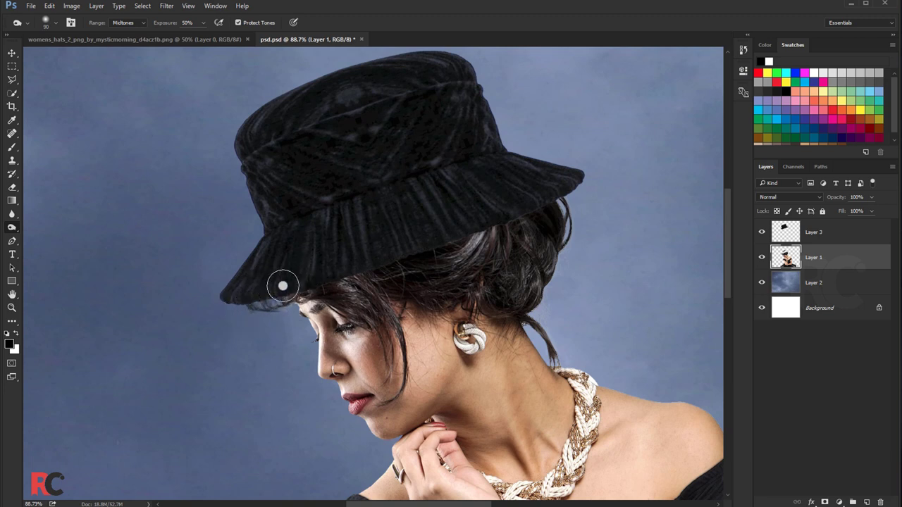
key(bracketright)
key(bracketright)
key(bracketright)
key(bracketright)
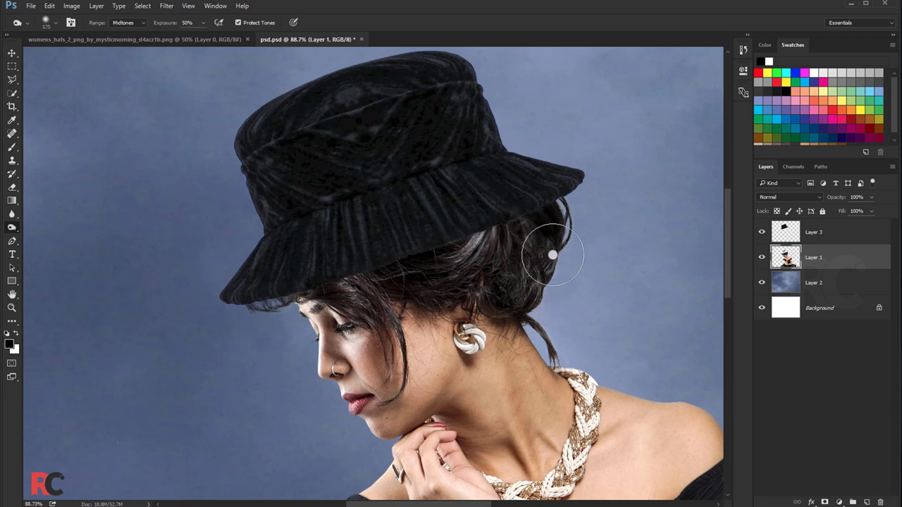
mouse_move(552, 255)
mouse_down()
mouse_move(573, 222)
mouse_move(560, 322)
mouse_move(501, 258)
mouse_move(469, 240)
mouse_move(489, 218)
mouse_move(552, 193)
mouse_up()
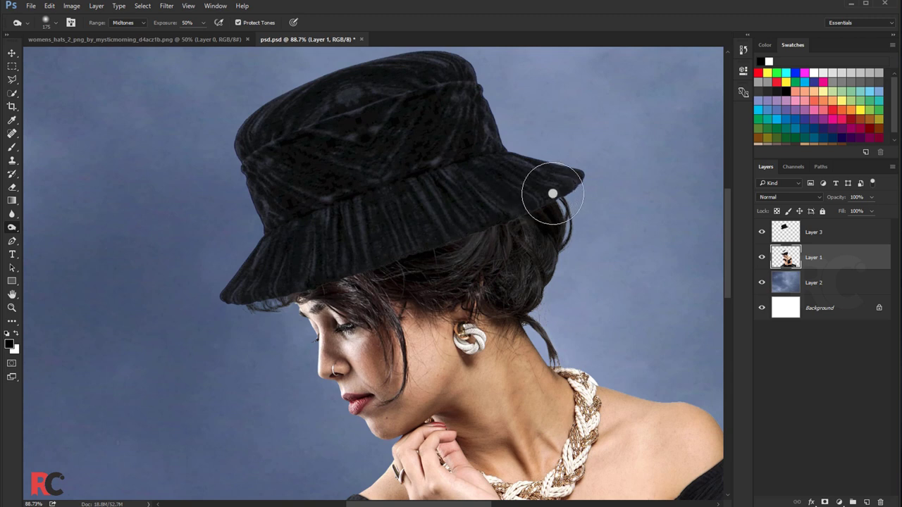
- Set the Burn range to Shadows and darken the hair under the hat brim
click(133, 23)
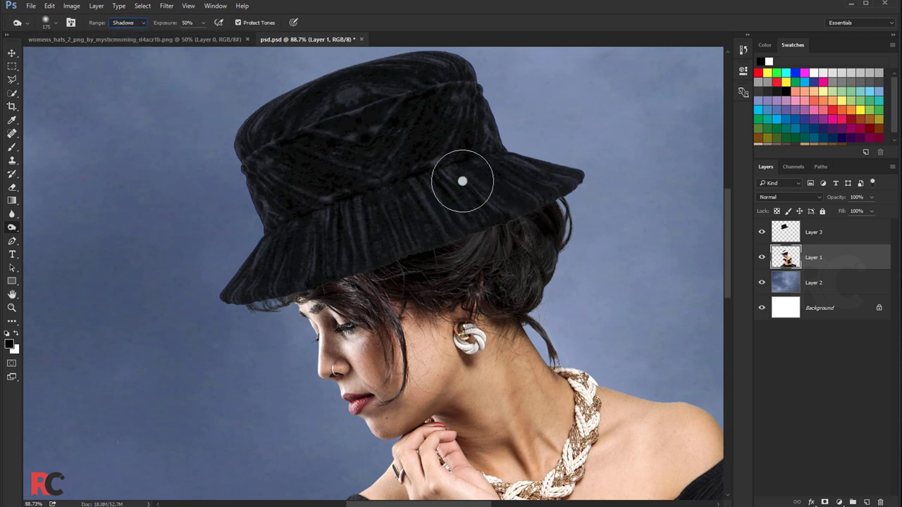
mouse_move(462, 182)
mouse_down()
mouse_move(459, 244)
mouse_move(550, 218)
mouse_move(572, 274)
mouse_move(584, 181)
mouse_up()
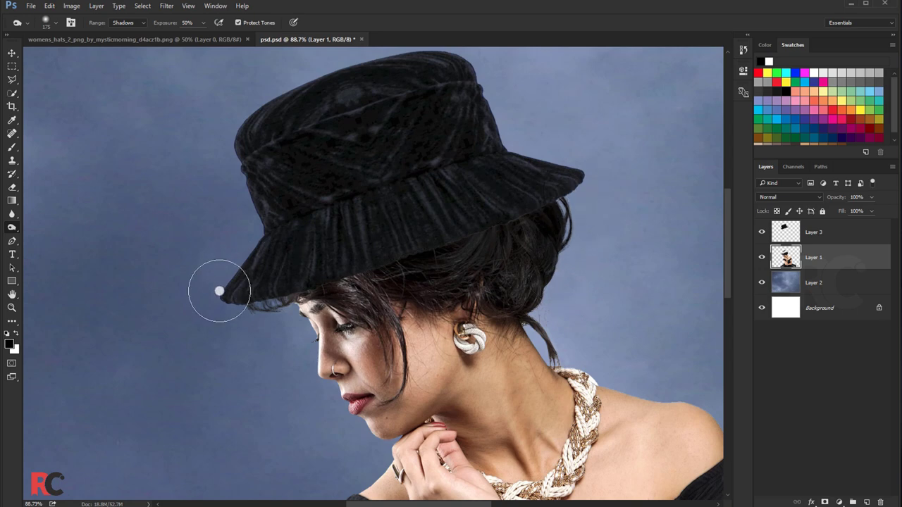
mouse_move(219, 291)
mouse_down()
mouse_move(247, 298)
mouse_move(258, 318)
mouse_move(341, 261)
mouse_move(361, 281)
mouse_up()
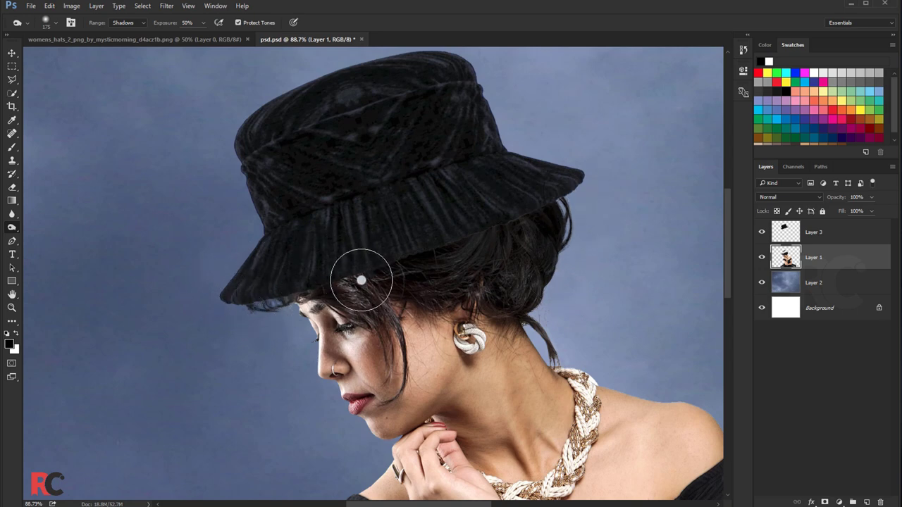
scroll(244, 233, down, 2)
scroll(248, 224, down, 3)
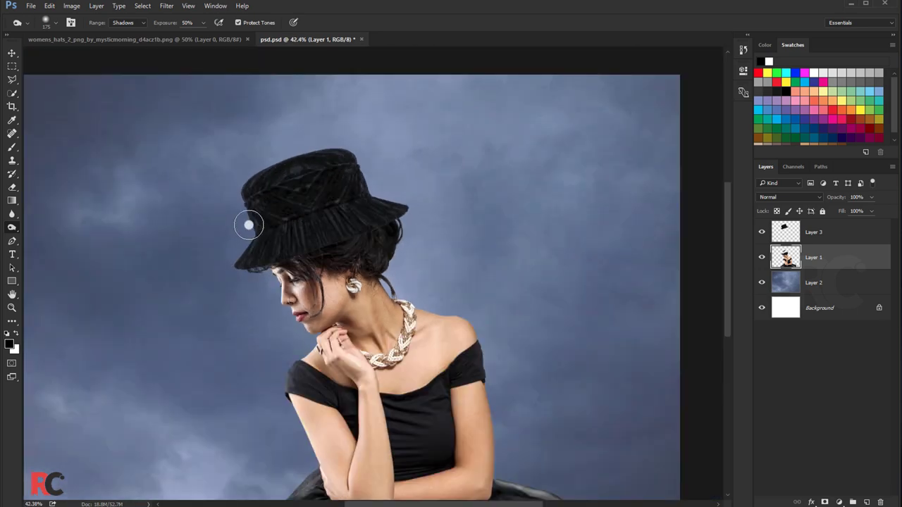
scroll(248, 224, down, 2)
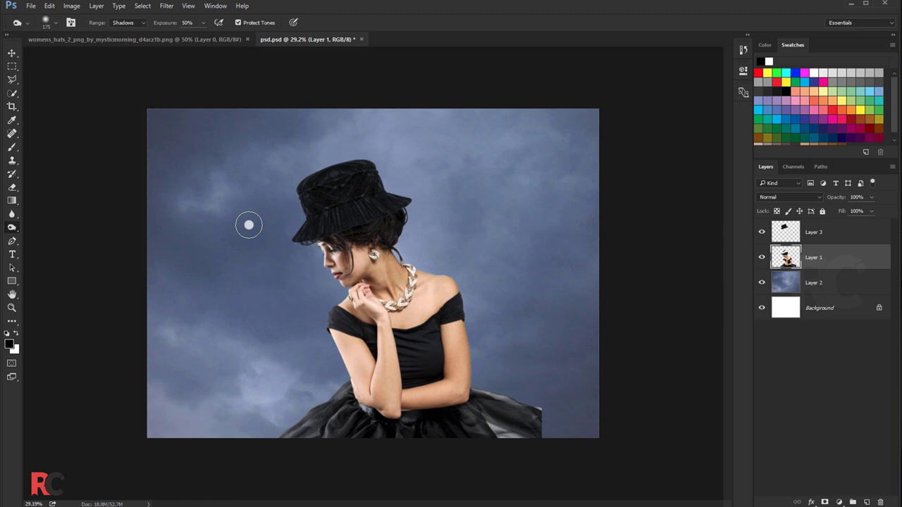
- Rotate the hat on Layer 3 about -2.26°, scale it to 97.88% and nudge it left
click(14, 57)
key(ctrl+t)
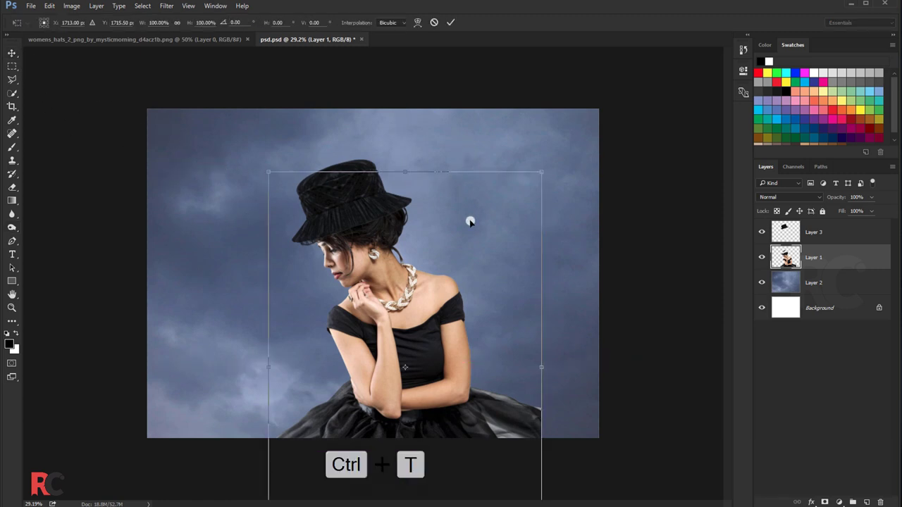
click(451, 22)
click(835, 232)
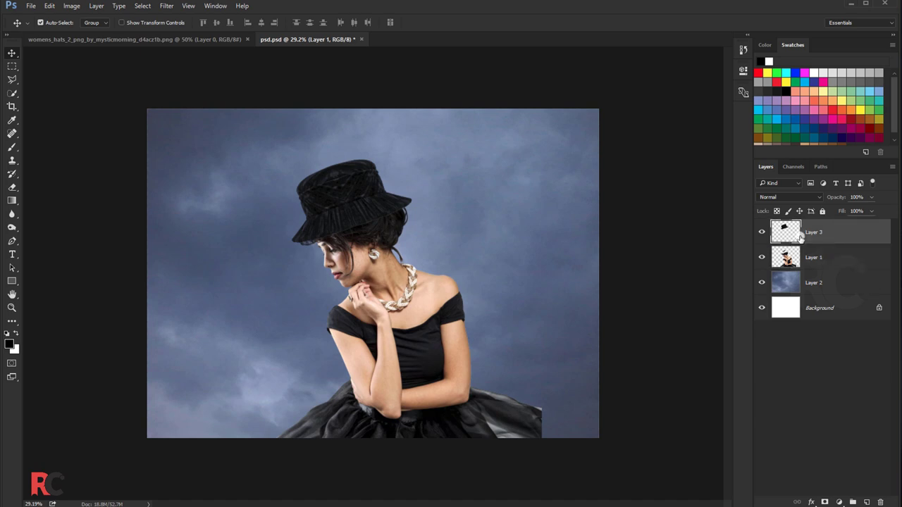
key(ctrl+t)
drag(498, 161, 495, 158)
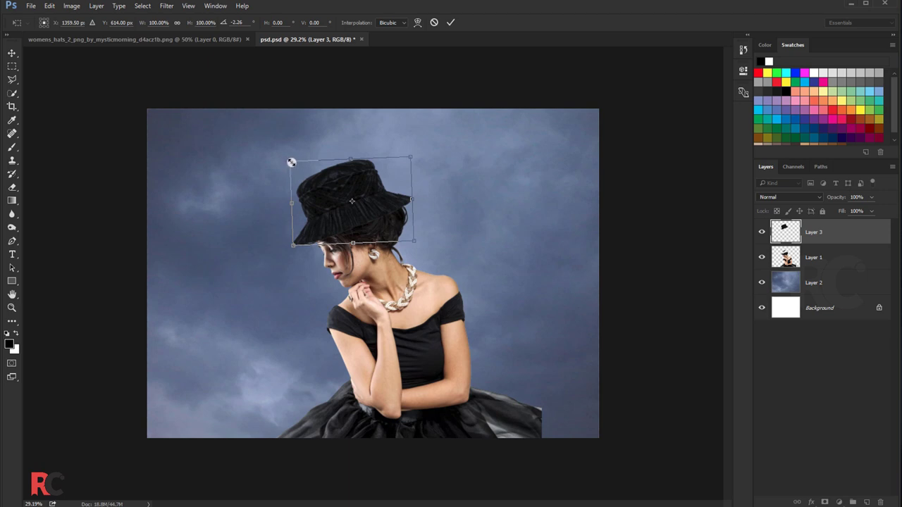
drag(291, 162, 291, 164)
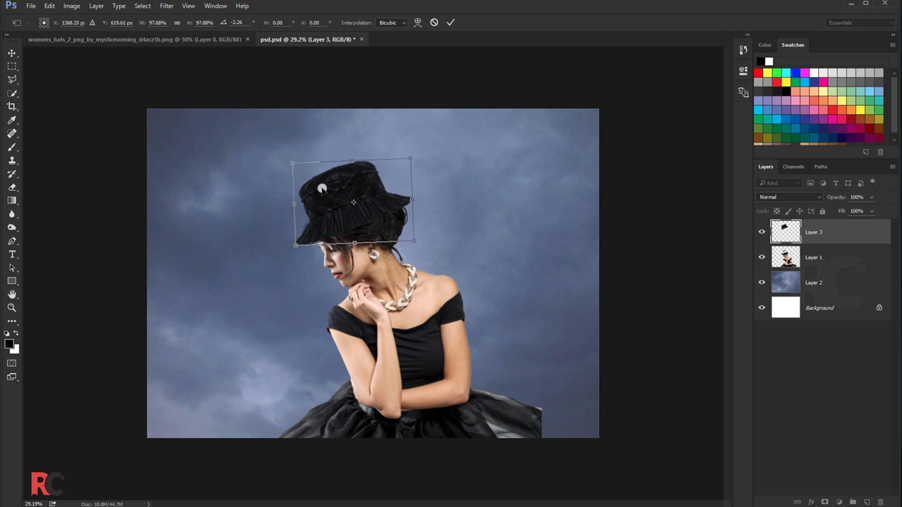
drag(325, 192, 322, 193)
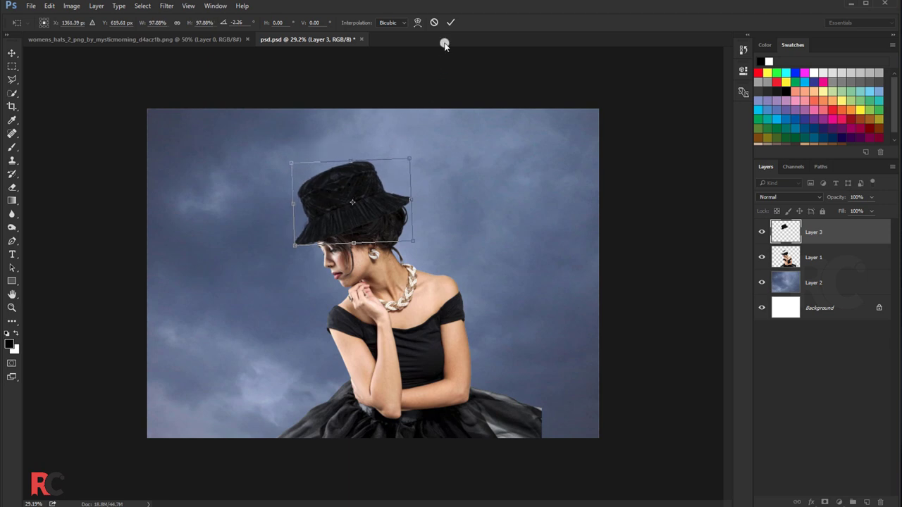
click(450, 22)
scroll(325, 233, up, 3)
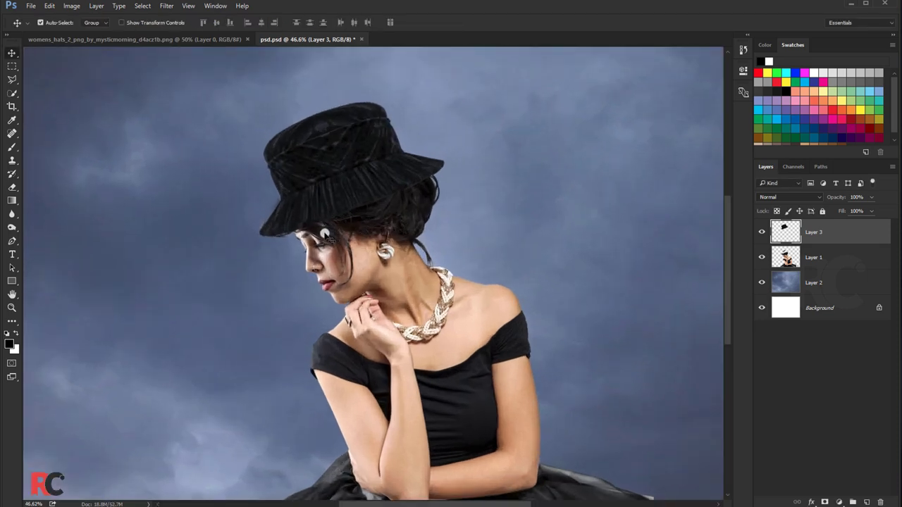
- Erase stray Layer 1 strands under the hat brim's left tip, then return to the Move tool
scroll(313, 215, up, 2)
scroll(312, 215, up, 1)
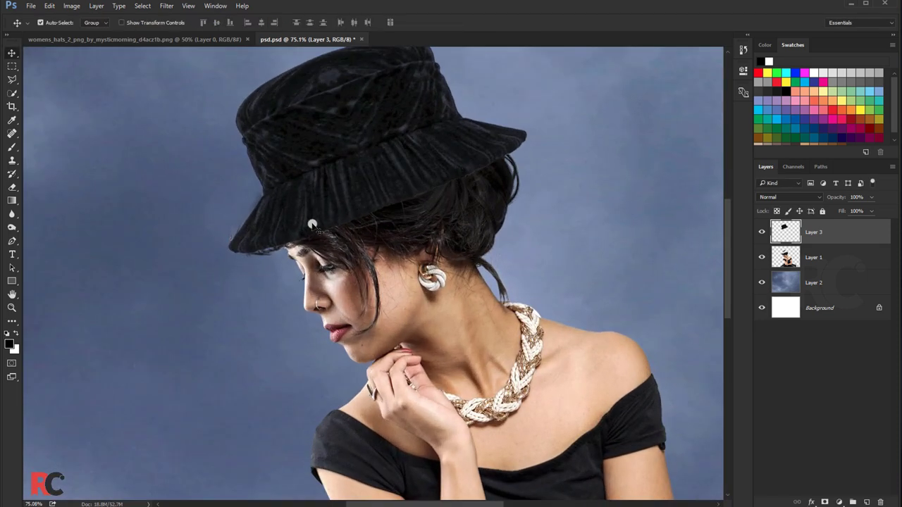
scroll(267, 227, up, 2)
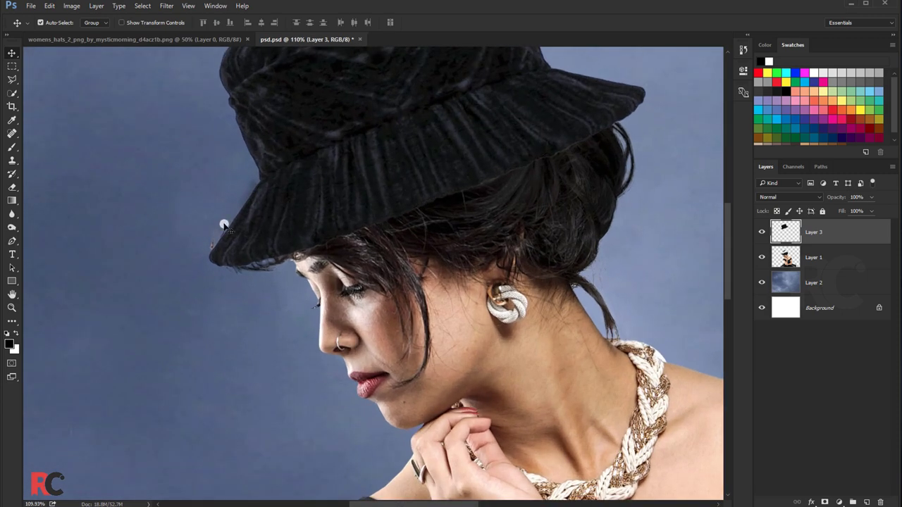
click(17, 188)
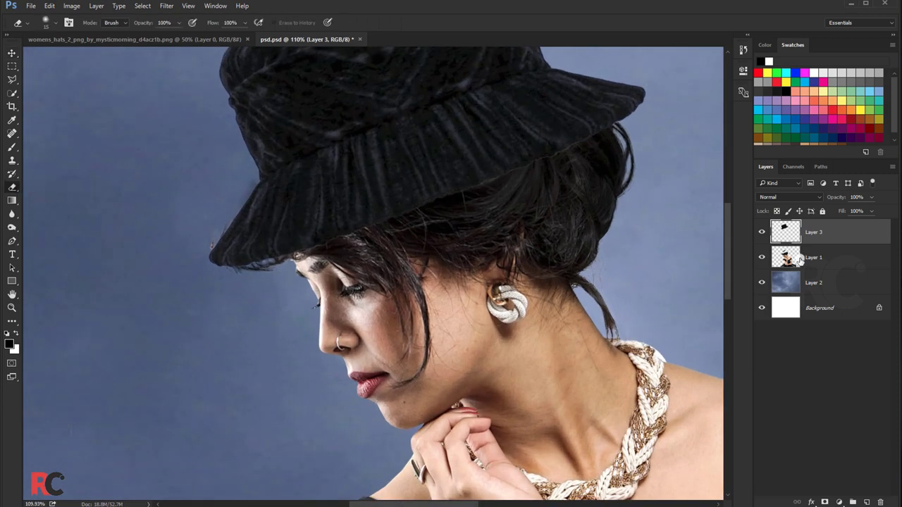
click(801, 259)
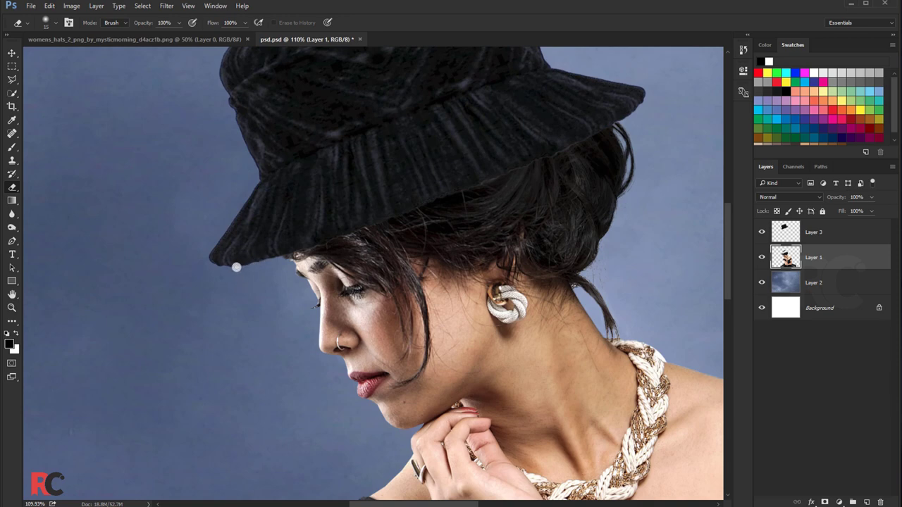
scroll(233, 279, down, 2)
scroll(230, 278, down, 1)
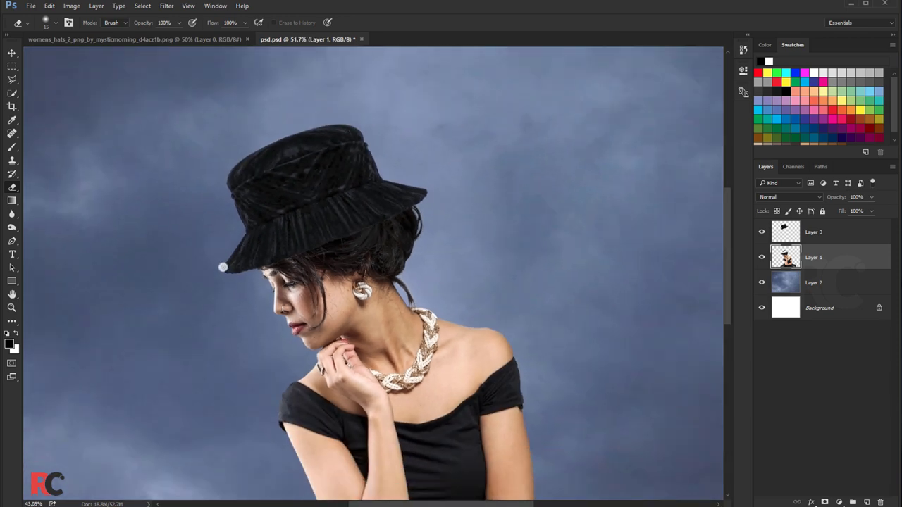
scroll(218, 266, down, 1)
scroll(246, 224, down, 1)
scroll(242, 217, up, 1)
scroll(232, 205, up, 1)
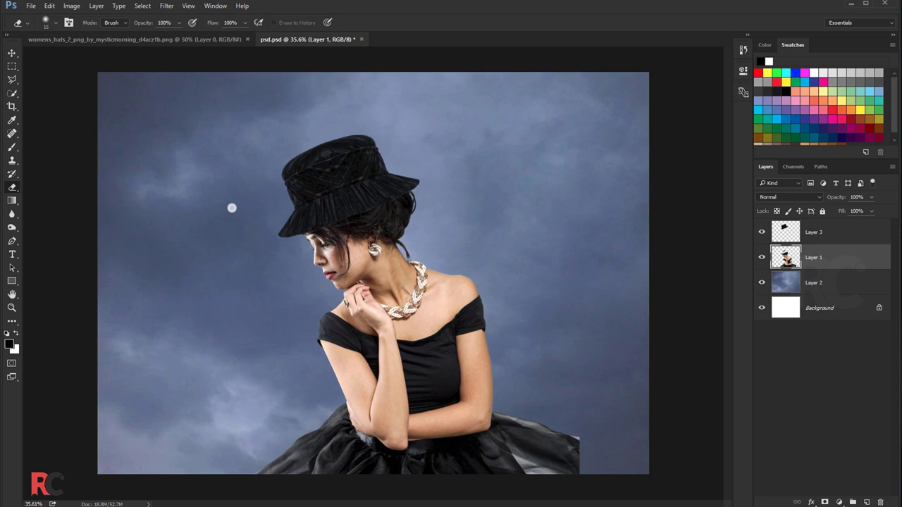
scroll(234, 196, up, 1)
scroll(210, 179, up, 1)
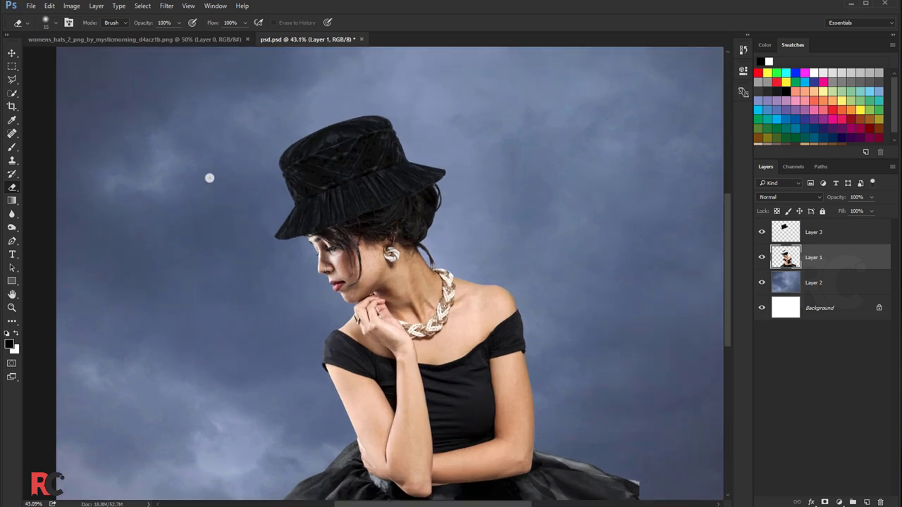
click(12, 54)
scroll(124, 177, up, 3)
scroll(125, 177, up, 3)
scroll(124, 177, up, 3)
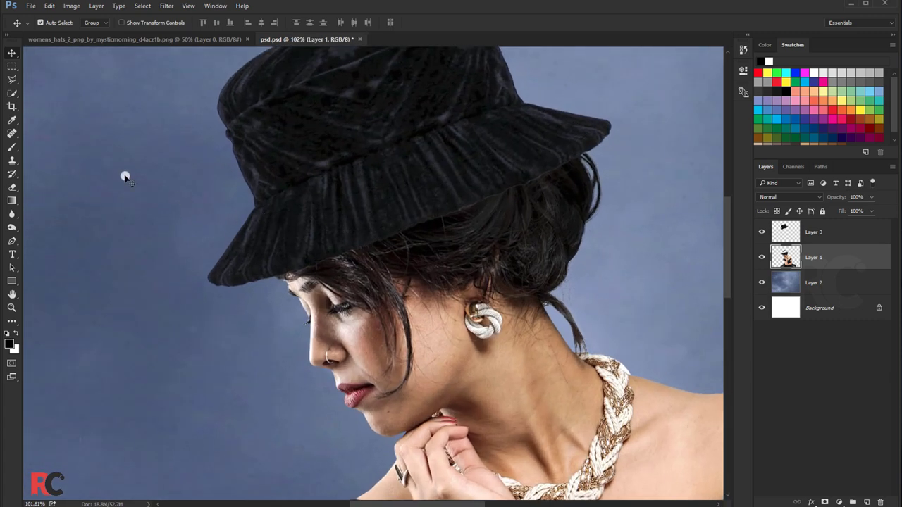
- Add a new Layer 4 and move it beneath the woman's layer
click(15, 147)
scroll(253, 262, up, 3)
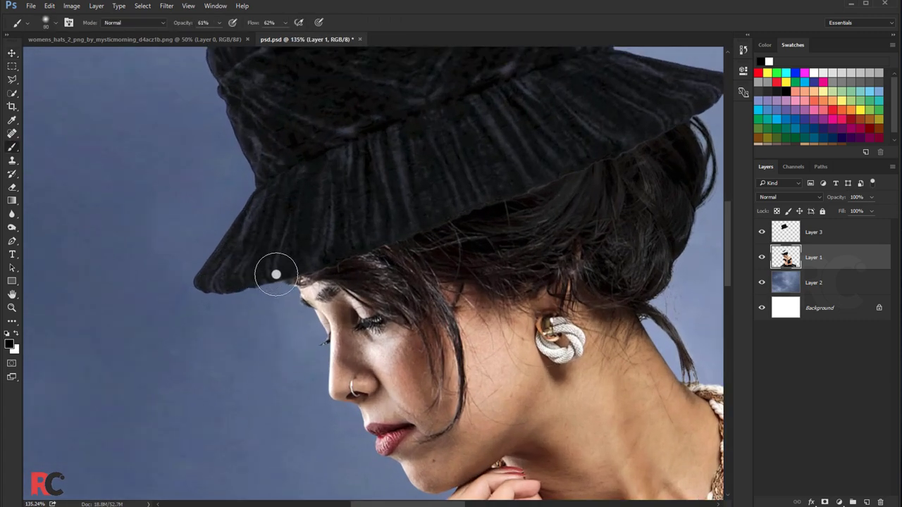
key(bracketleft)
key(bracketleft)
key(bracketleft)
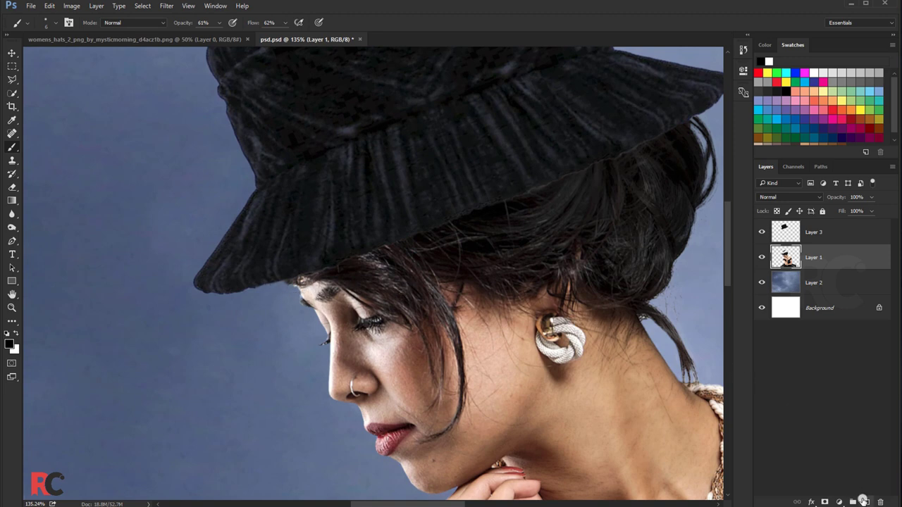
click(864, 501)
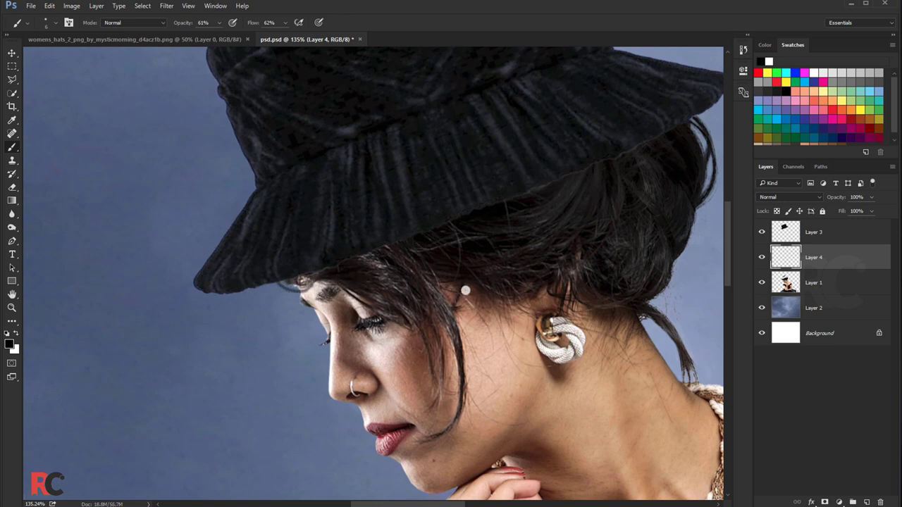
drag(850, 255, 804, 301)
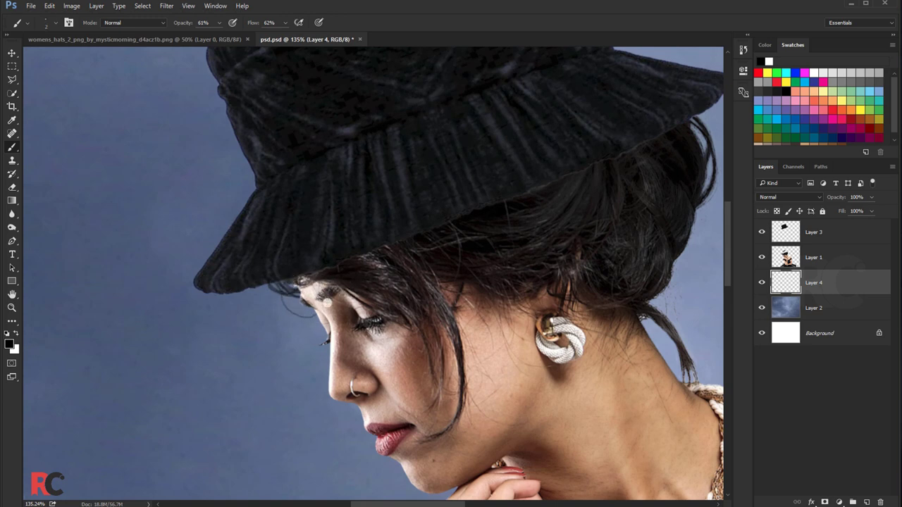
- Try painting fine hair strands under the brim, undo them, and switch to a larger Eraser
drag(295, 285, 244, 310)
key(ctrl+z)
click(13, 187)
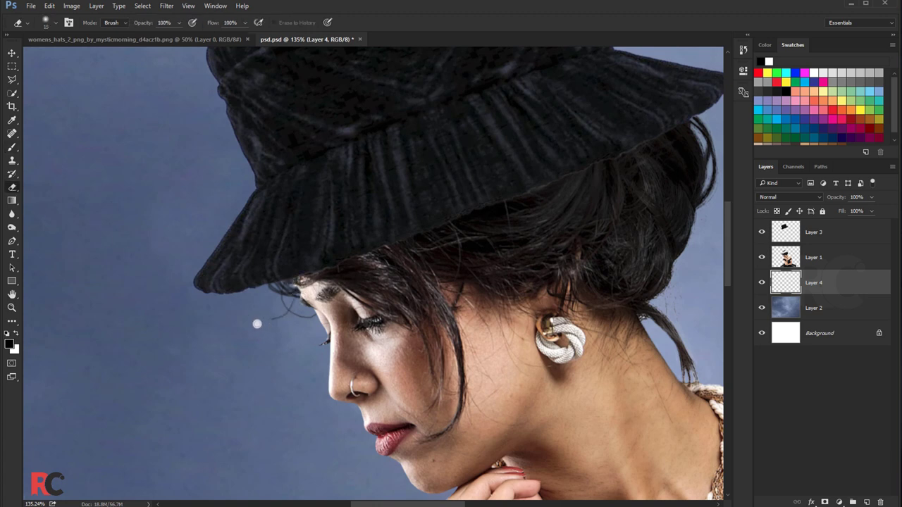
key(bracketright)
key(bracketright)
key(ctrl+minus)
key(ctrl+minus)
click(12, 54)
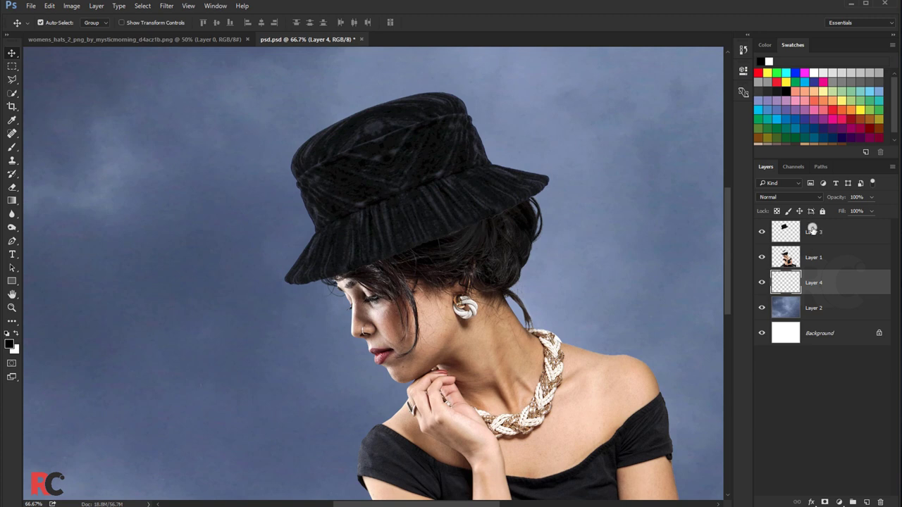
- Create Layer 5 above Layer 1 and paint soft shading under the brim at 61% opacity
click(826, 258)
click(865, 501)
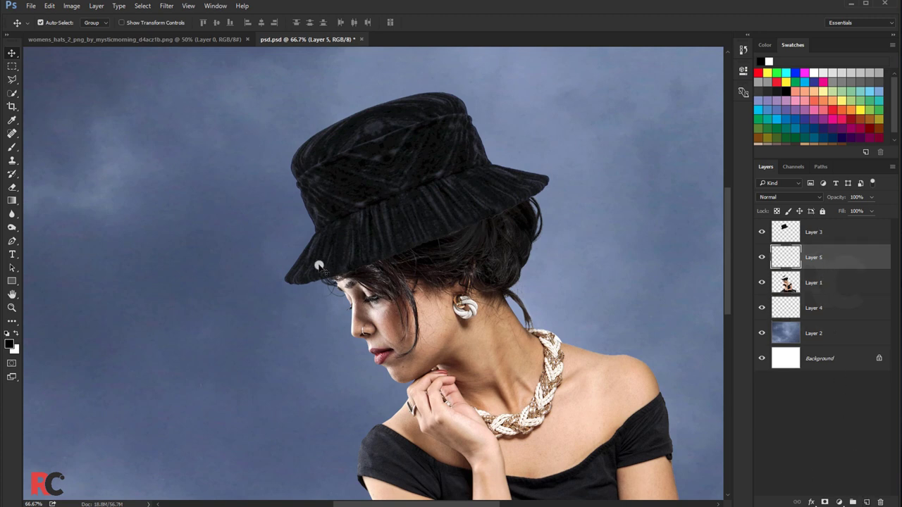
key(b)
scroll(328, 267, up, 2)
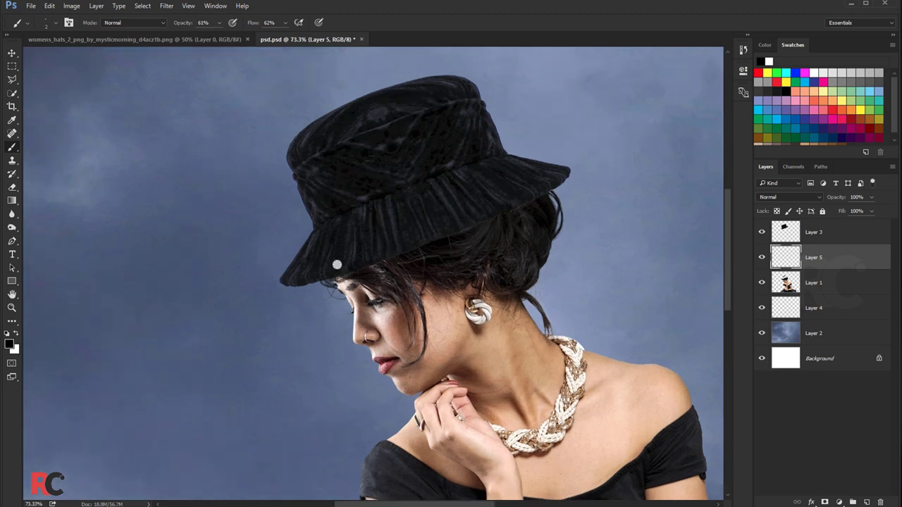
scroll(419, 245, up, 1)
key(bracketright)
key(bracketright)
key(bracketright)
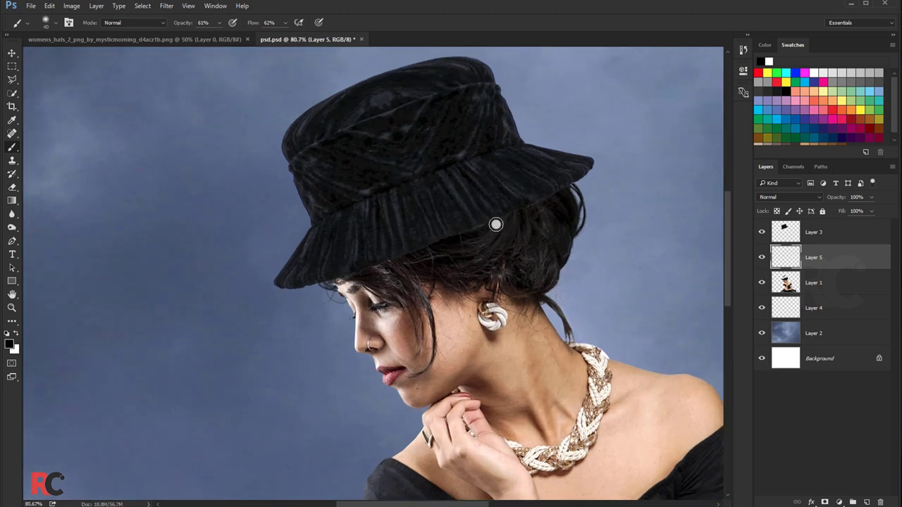
key(bracketright)
key(bracketright)
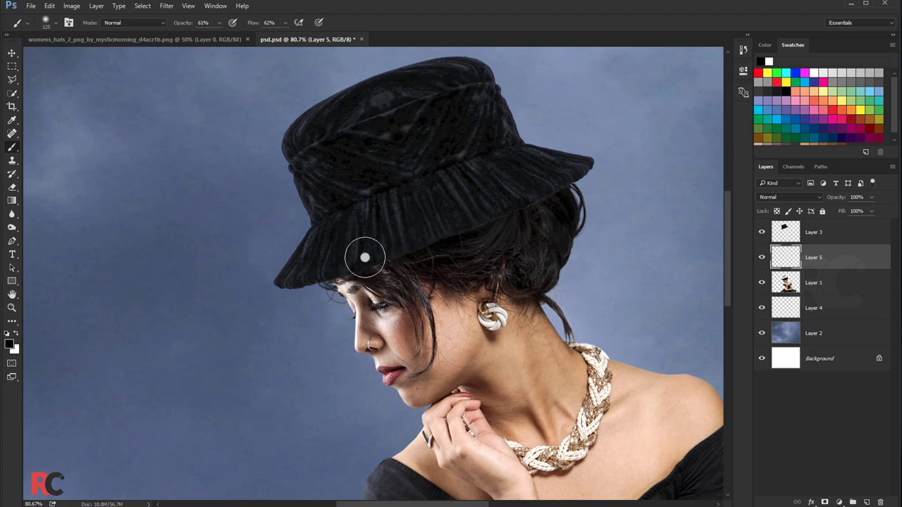
key(bracketleft)
key(bracketleft)
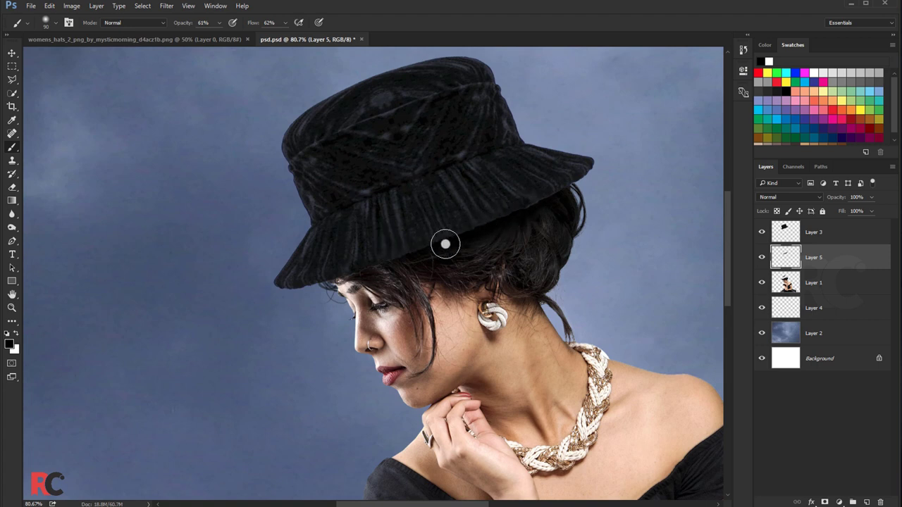
scroll(389, 200, down, 1)
scroll(389, 200, down, 1)
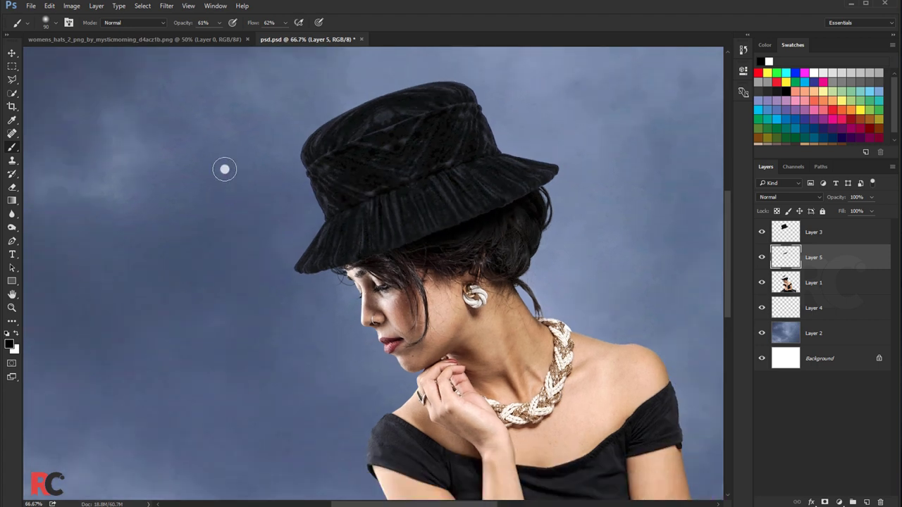
click(12, 54)
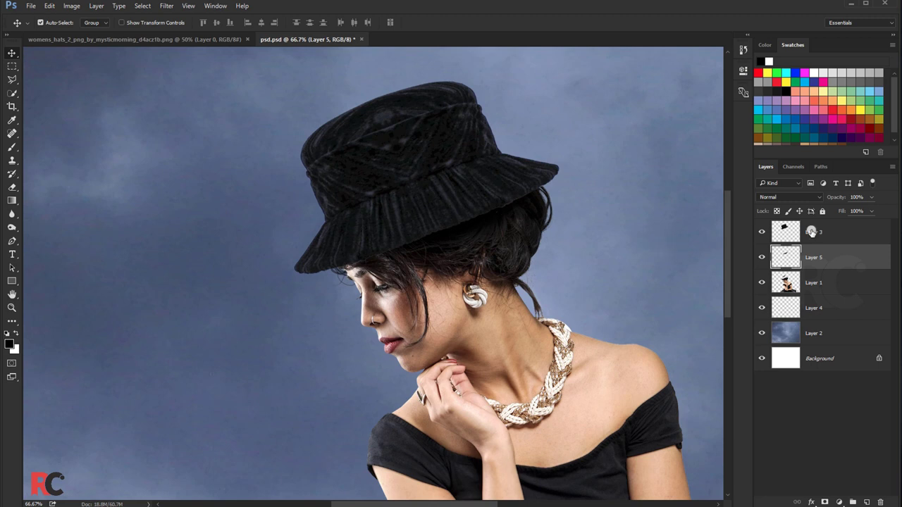
- Add a Curves adjustment clipped to the hat layer, lowering the top point to darken it
click(812, 234)
click(837, 498)
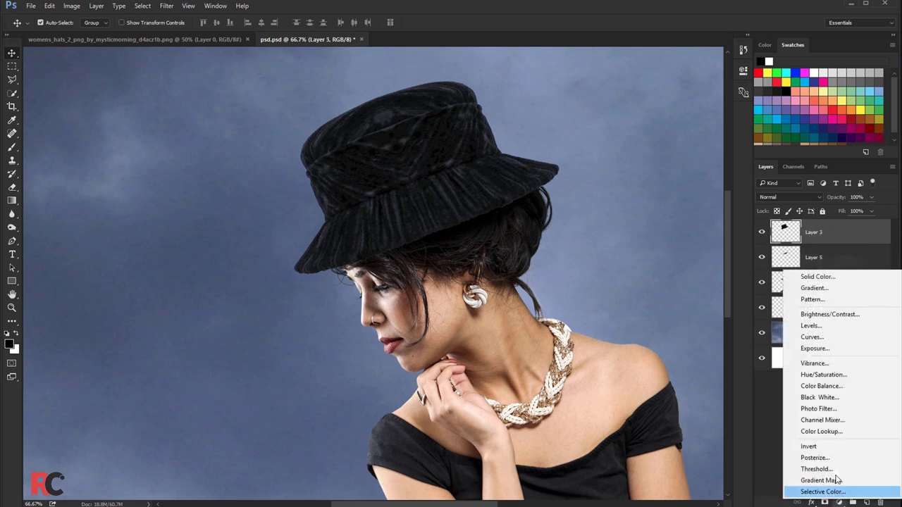
click(758, 337)
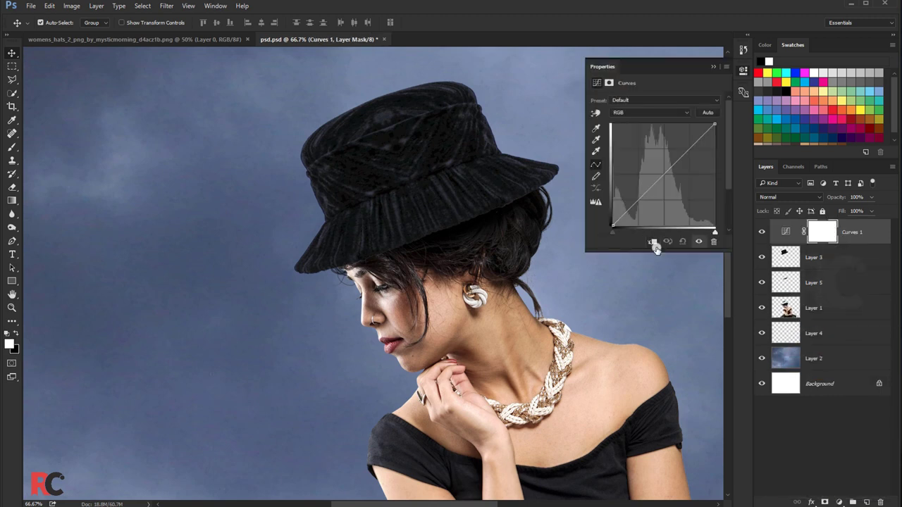
click(653, 244)
drag(716, 126, 728, 168)
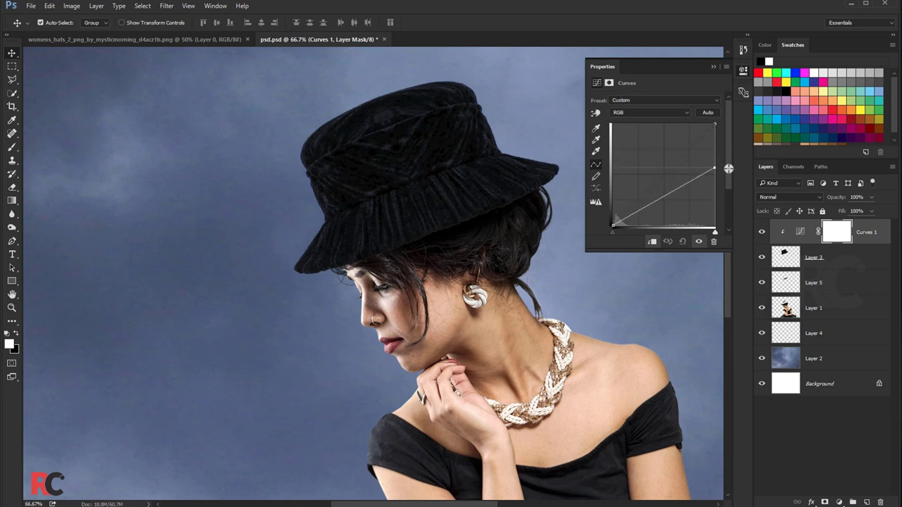
click(711, 70)
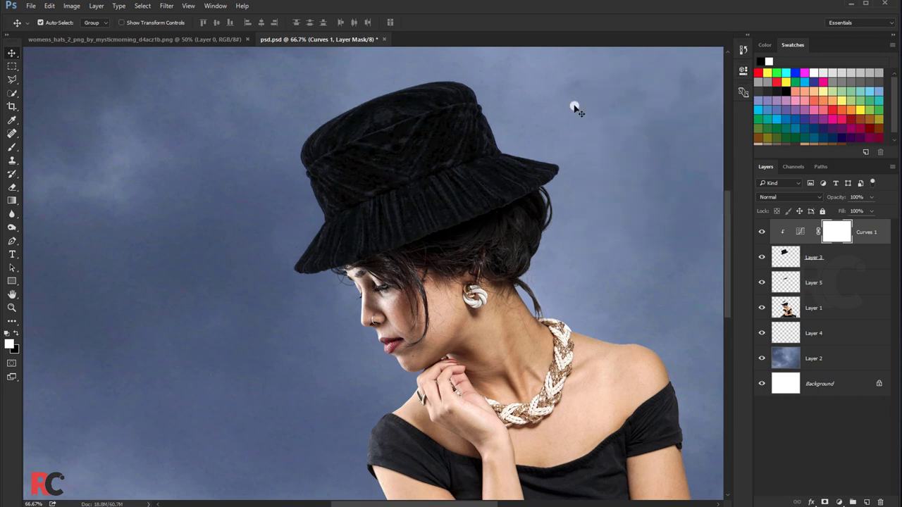
- Paint black at 84% flow on the Curves mask to restore part of the hat
click(14, 146)
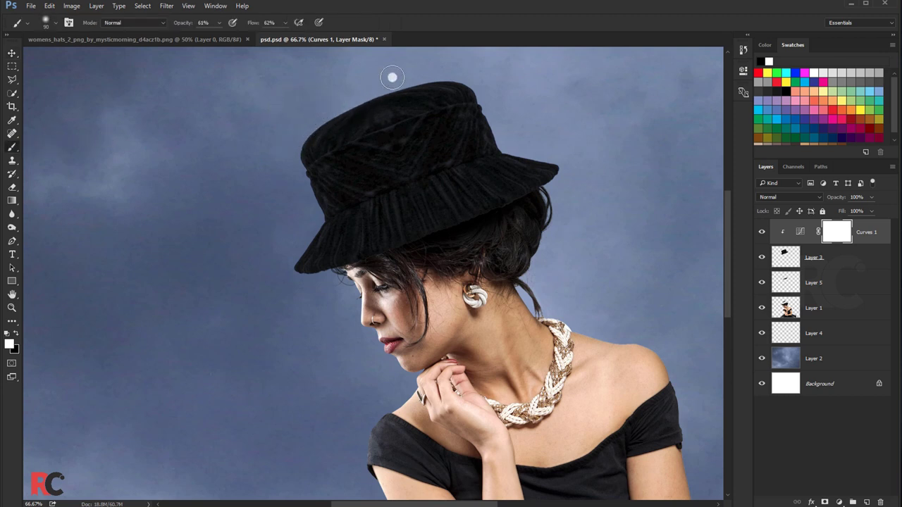
click(219, 22)
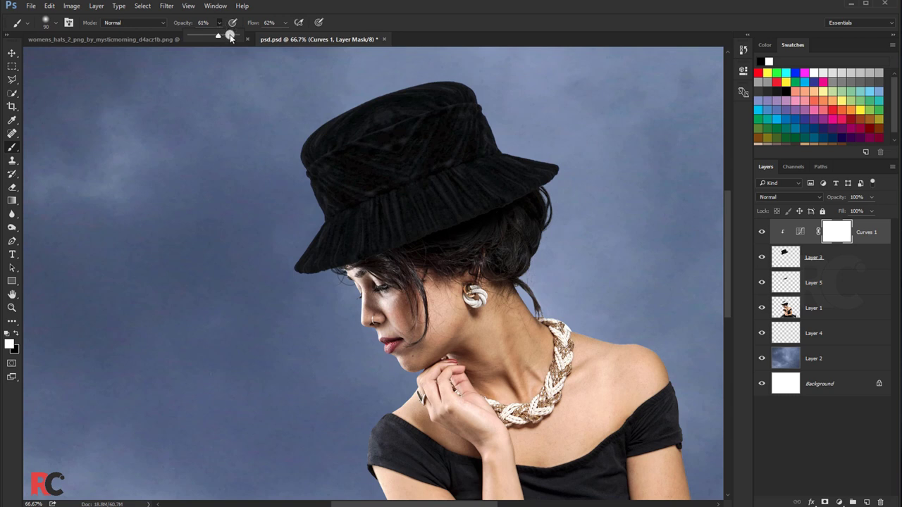
drag(285, 22, 294, 35)
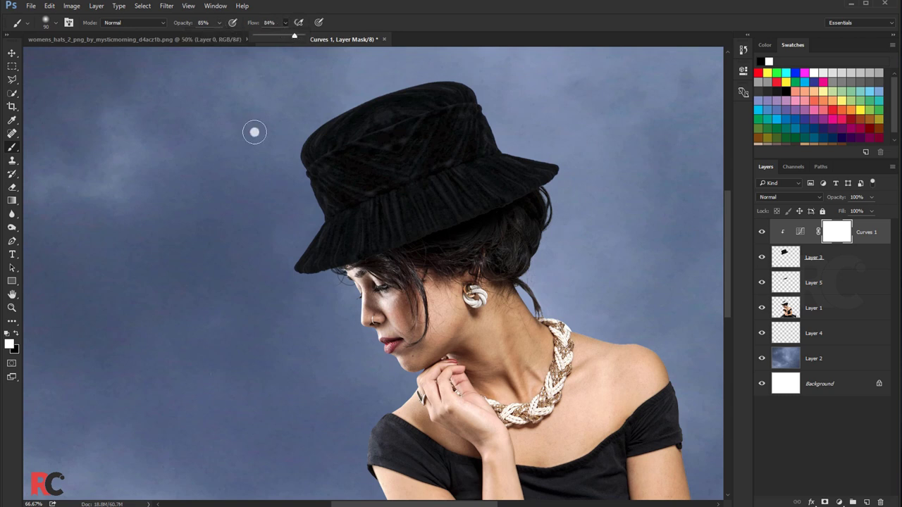
click(19, 332)
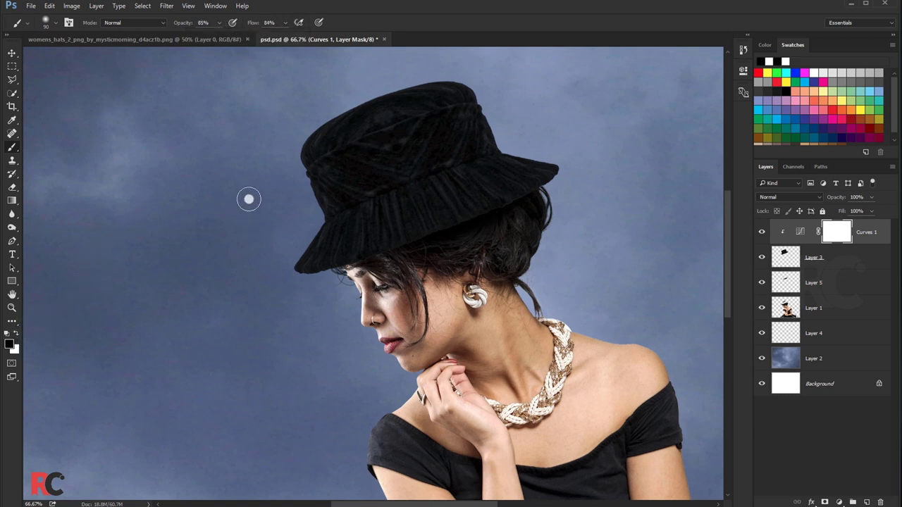
mouse_move(432, 93)
mouse_down()
mouse_move(369, 104)
mouse_move(535, 165)
mouse_up()
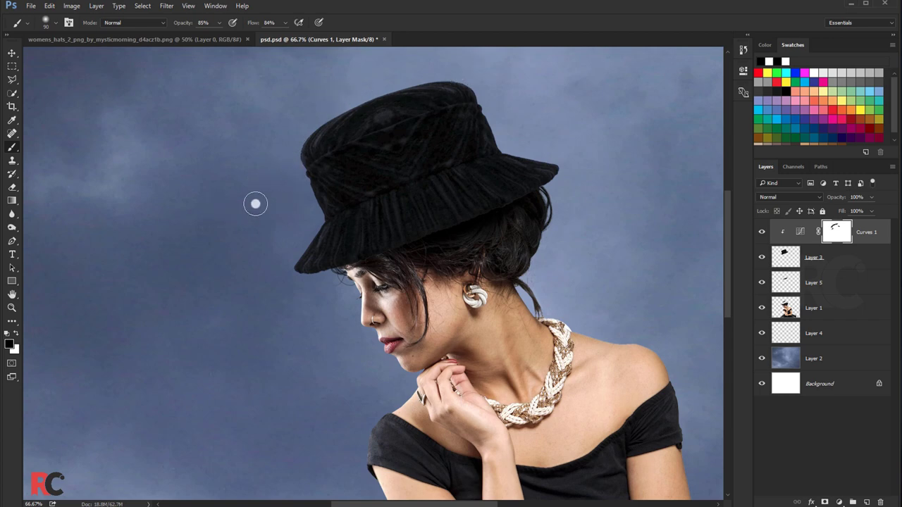
scroll(257, 192, down, 2)
scroll(257, 192, down, 3)
scroll(257, 193, down, 2)
scroll(260, 189, up, 1)
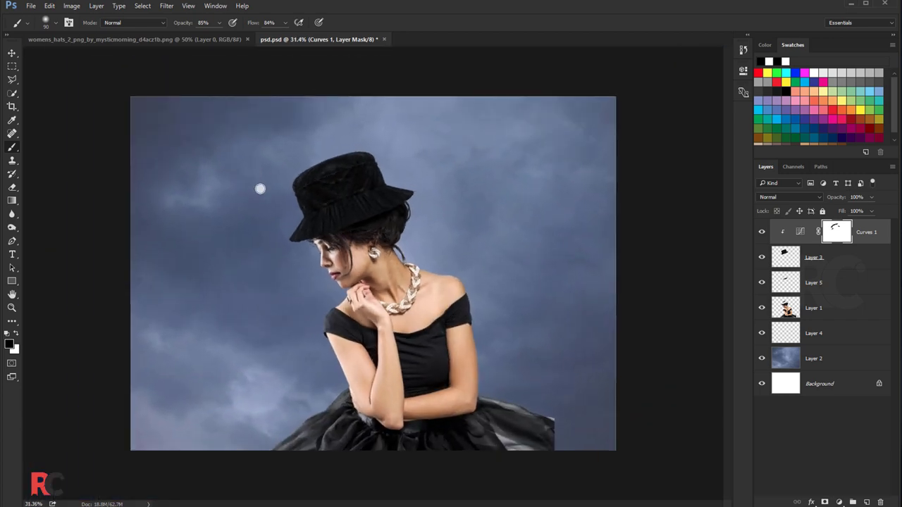
click(14, 55)
scroll(396, 328, up, 1)
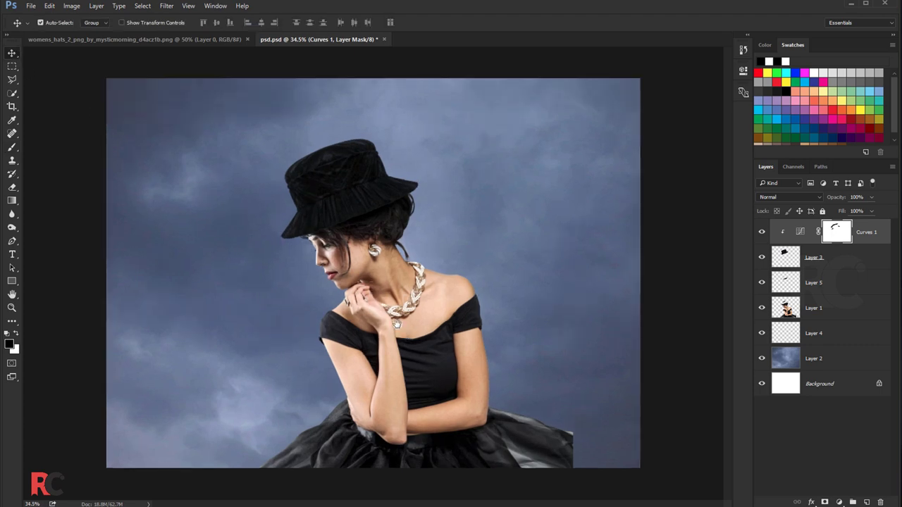
right_click(442, 373)
click(458, 386)
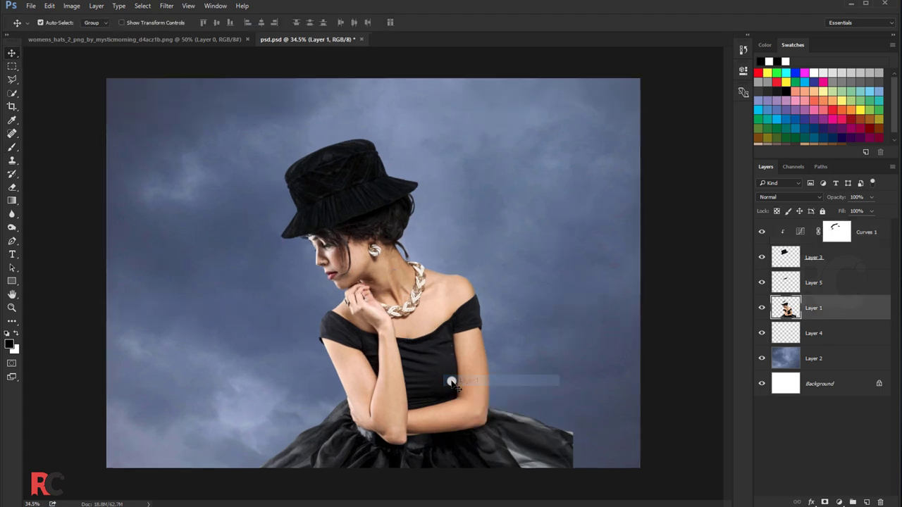
scroll(446, 372, up, 1)
scroll(446, 371, up, 1)
key(ctrl+0)
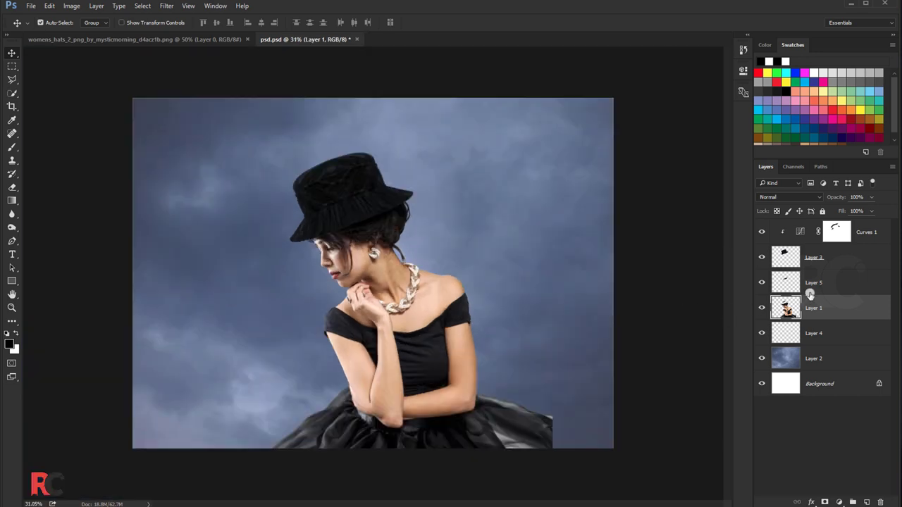
shift+click(870, 234)
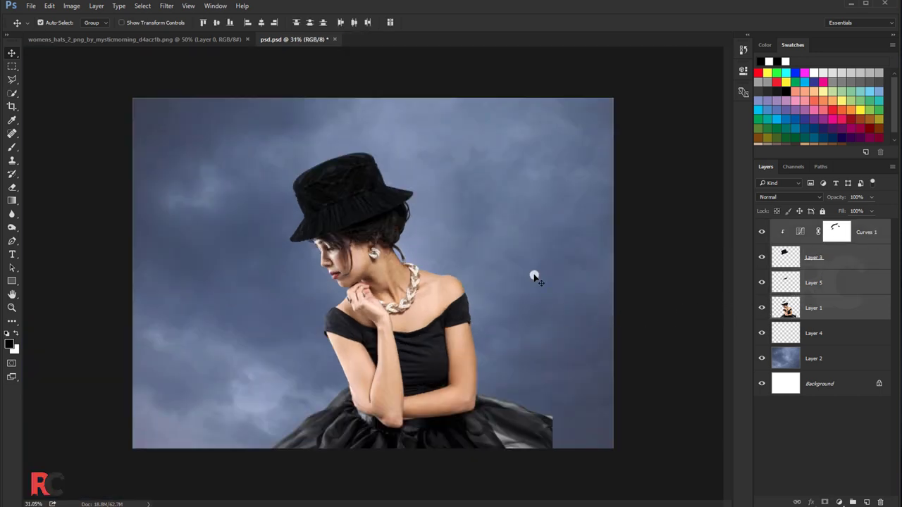
key(ctrl+t)
drag(429, 242, 419, 218)
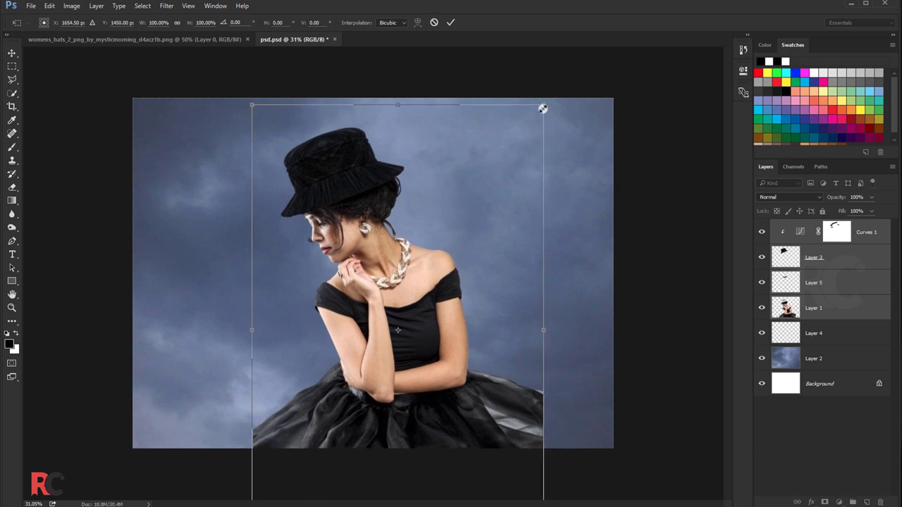
drag(543, 108, 544, 105)
key(Escape)
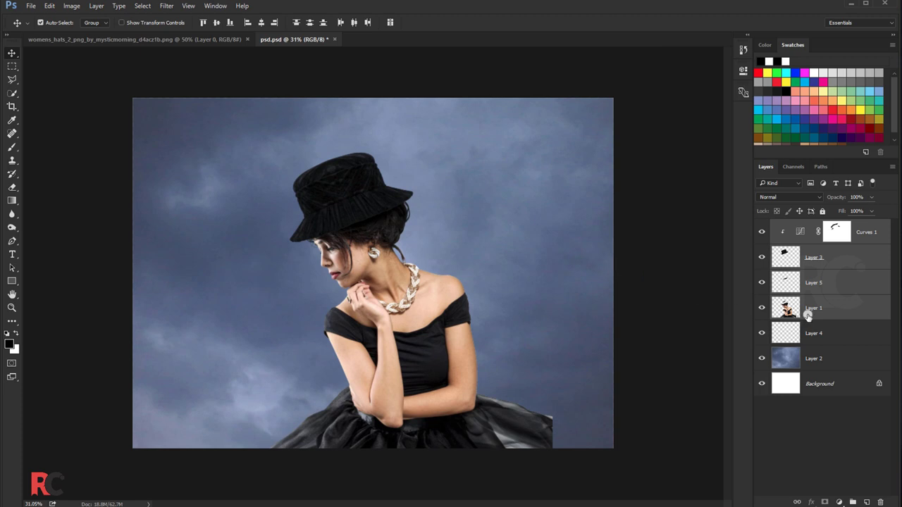
click(762, 285)
scroll(323, 228, up, 1)
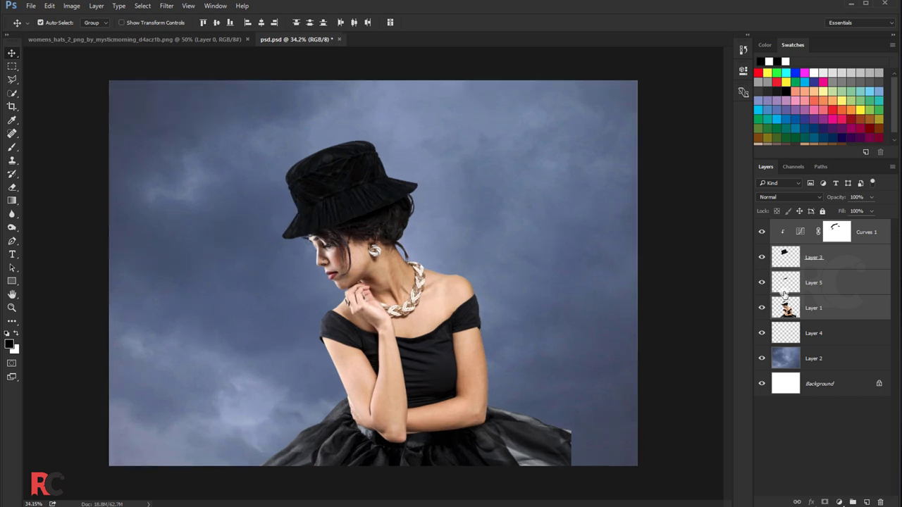
click(844, 310)
scroll(306, 266, up, 2)
scroll(305, 266, up, 4)
scroll(306, 265, up, 3)
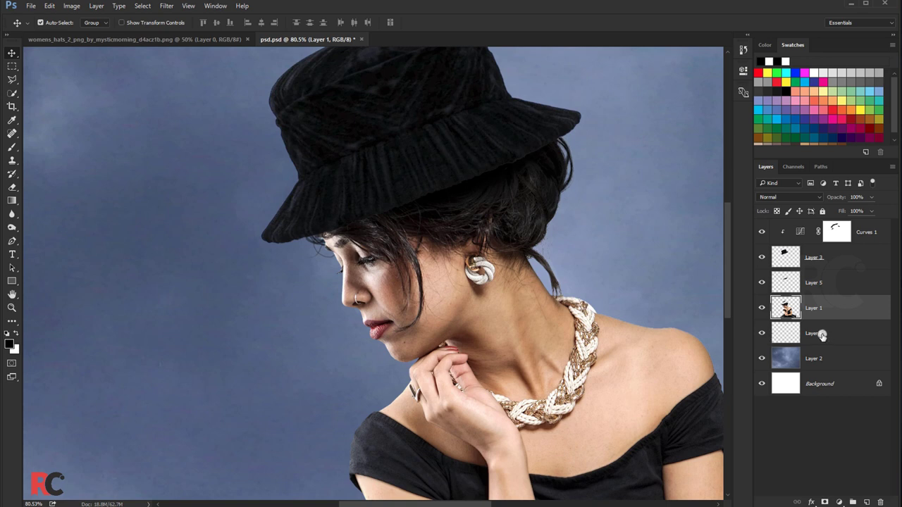
- Merge Layer 4 into Layer 1 and toggle its visibility to check the result
ctrl+click(821, 336)
key(ctrl+e)
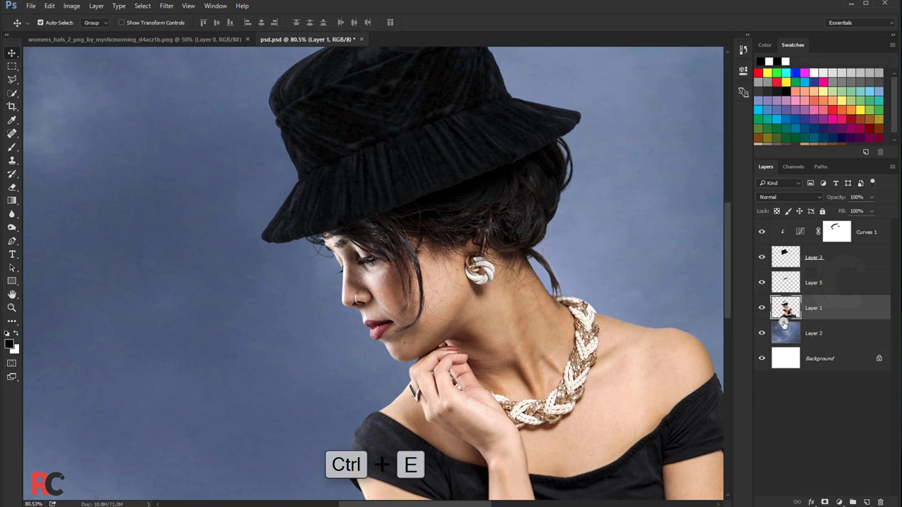
click(762, 308)
- Move Curves 1, Layer 3, Layer 5 and Layer 1 together about 35 px higher
scroll(346, 272, down, 2)
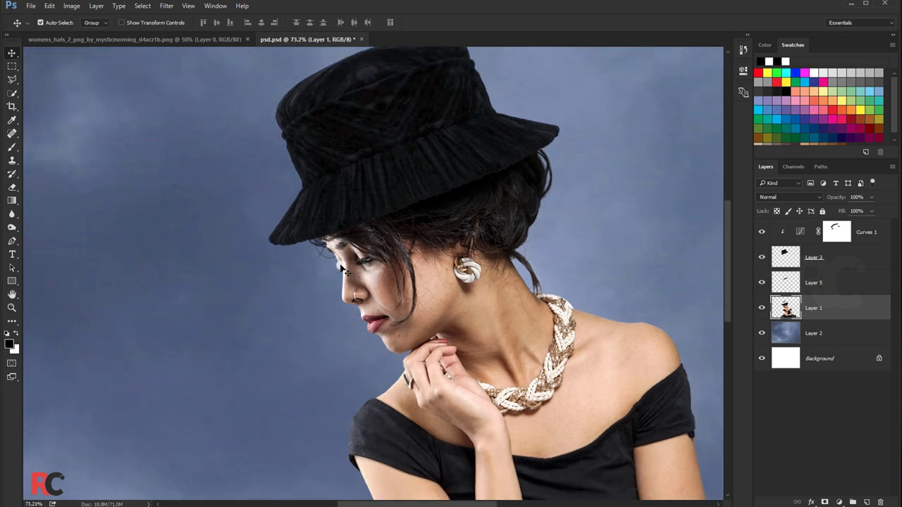
scroll(345, 273, down, 2)
scroll(345, 273, down, 4)
scroll(345, 273, down, 2)
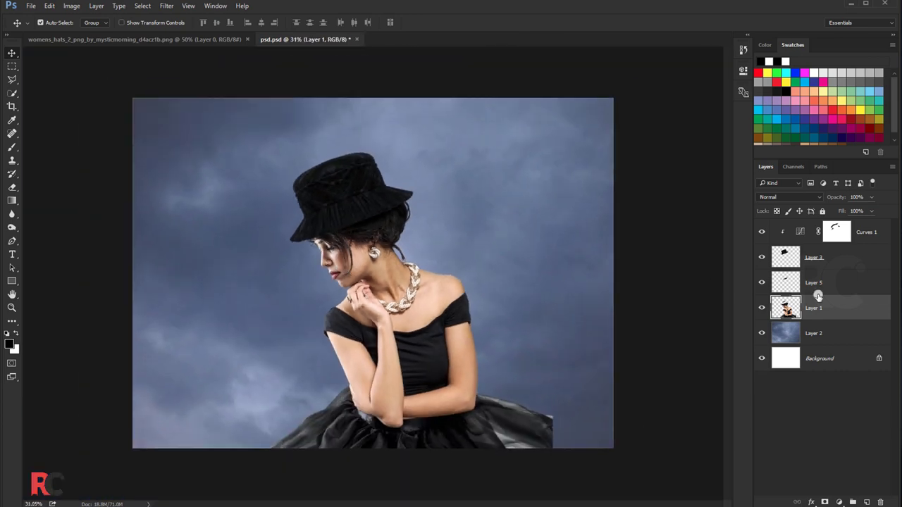
shift+click(869, 234)
key(ctrl+t)
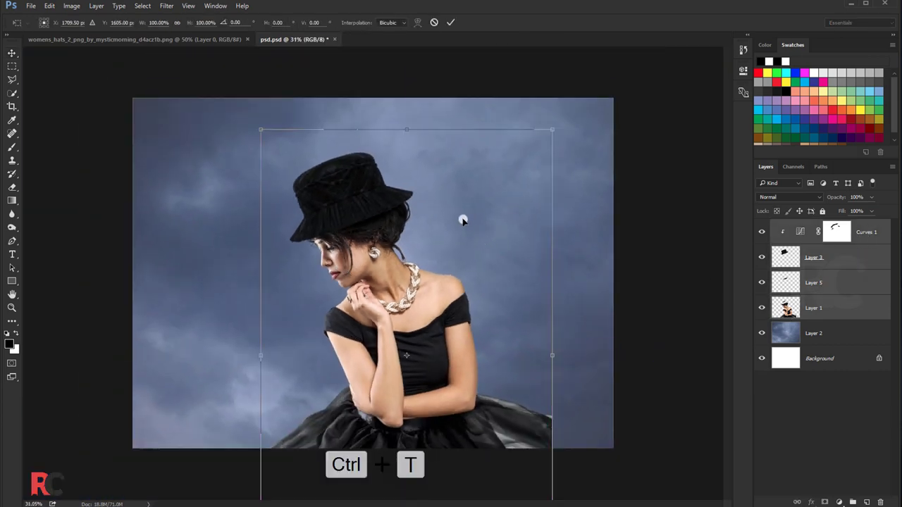
drag(461, 217, 458, 195)
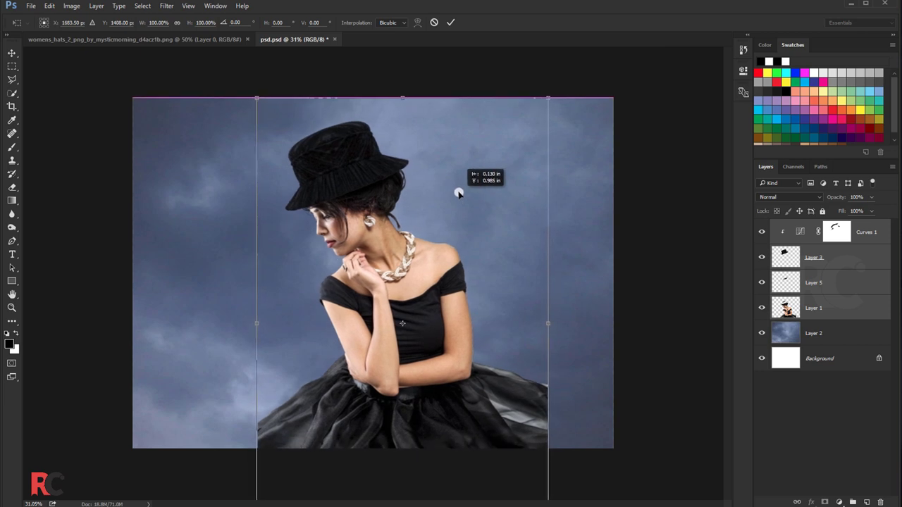
click(450, 22)
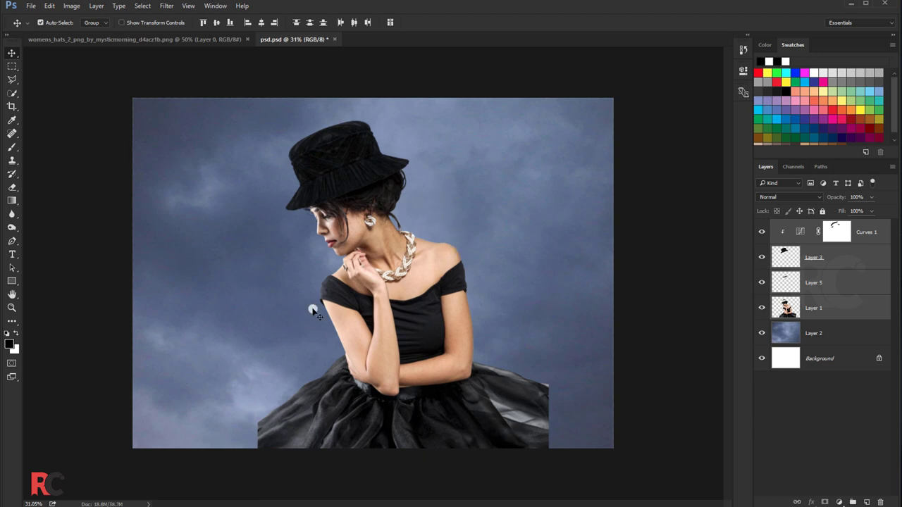
click(835, 311)
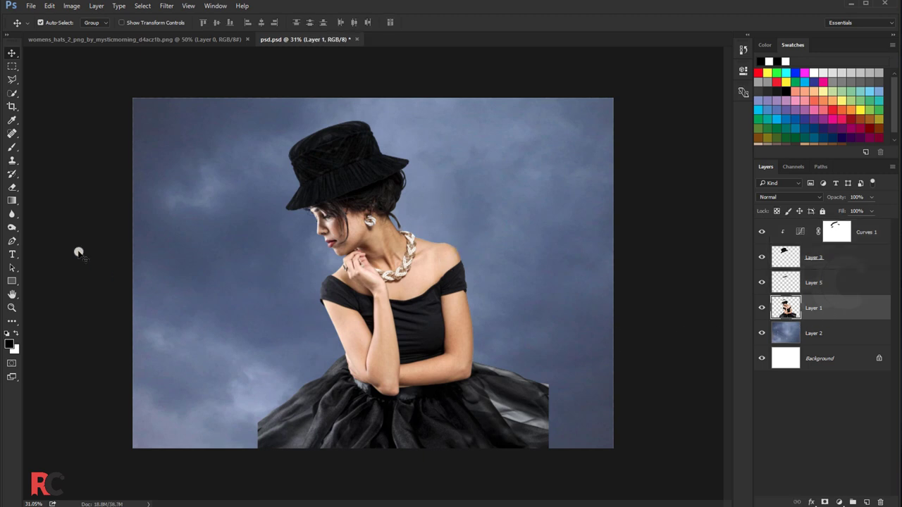
click(12, 162)
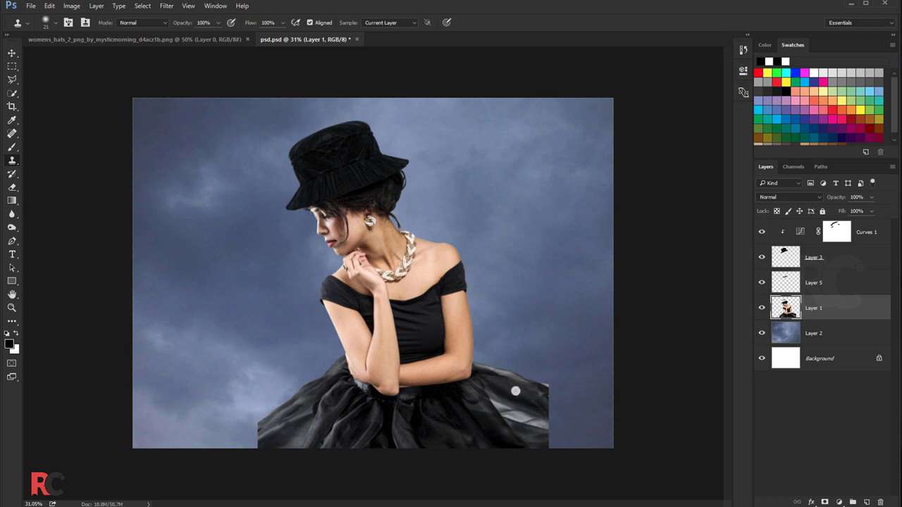
key(bracketright)
key(bracketright)
key(bracketright)
key(bracketright)
key(bracketright)
key(bracketright)
key(bracketright)
key(bracketright)
alt+click(525, 393)
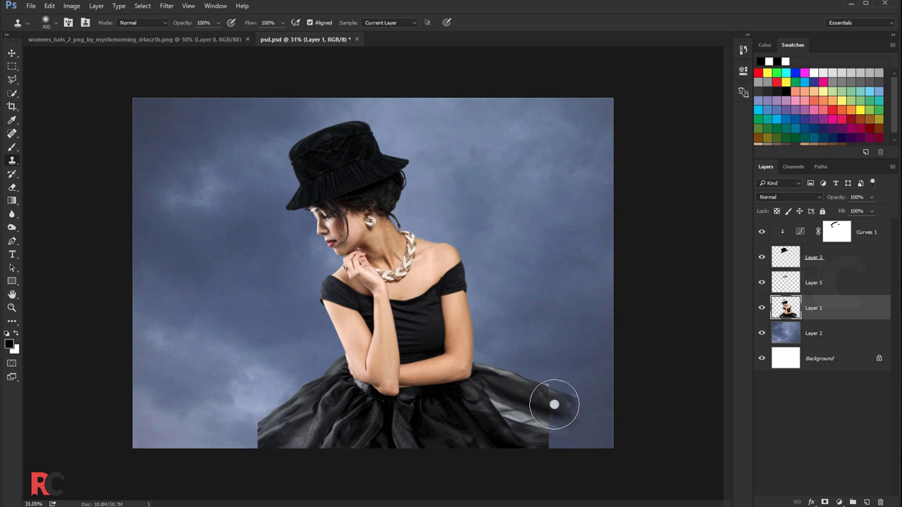
mouse_move(552, 409)
mouse_down()
mouse_move(542, 437)
mouse_move(550, 444)
mouse_up()
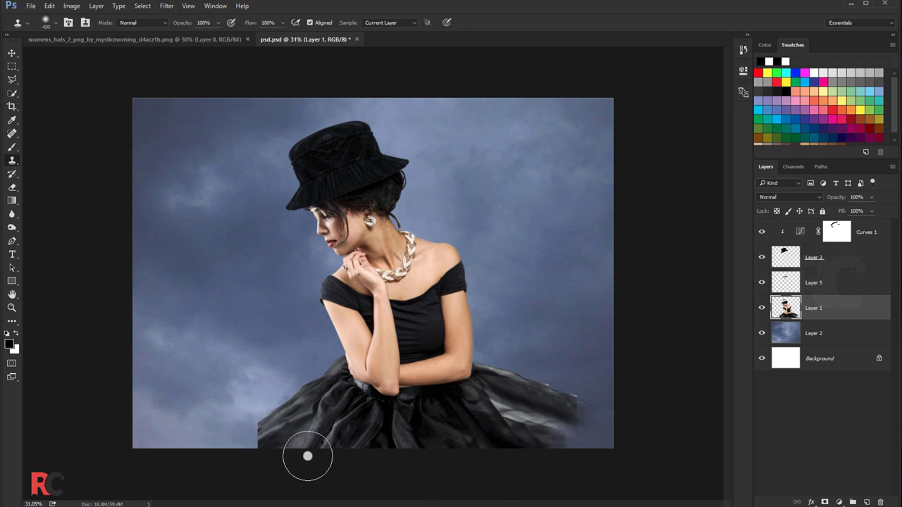
drag(255, 444, 250, 441)
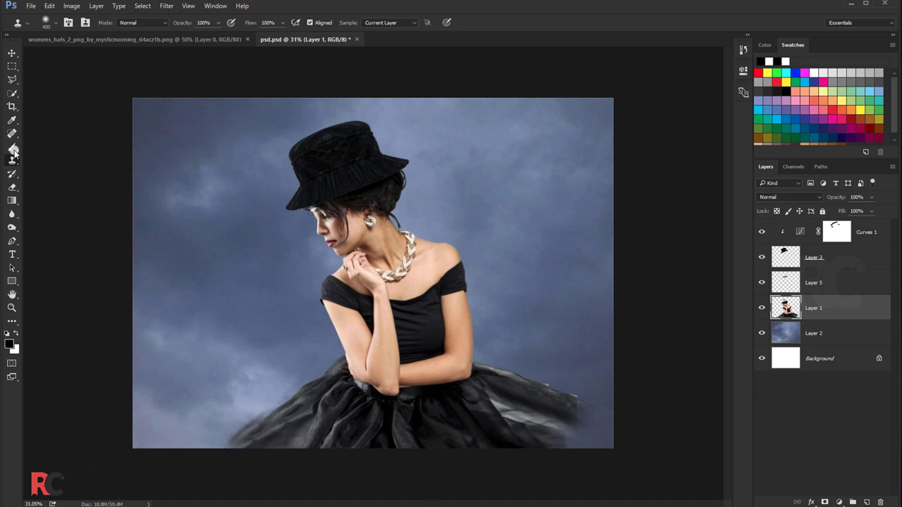
key(l)
click(204, 456)
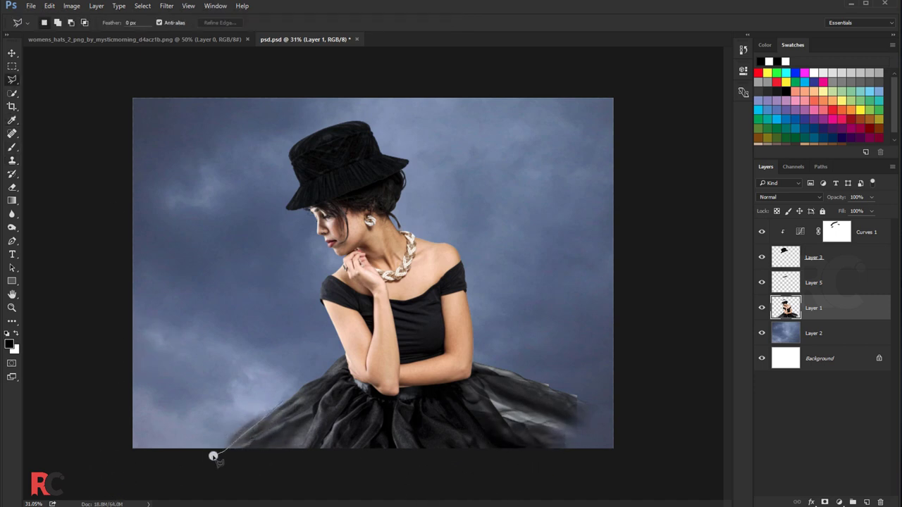
click(281, 399)
right_click(267, 402)
click(284, 248)
text(1)
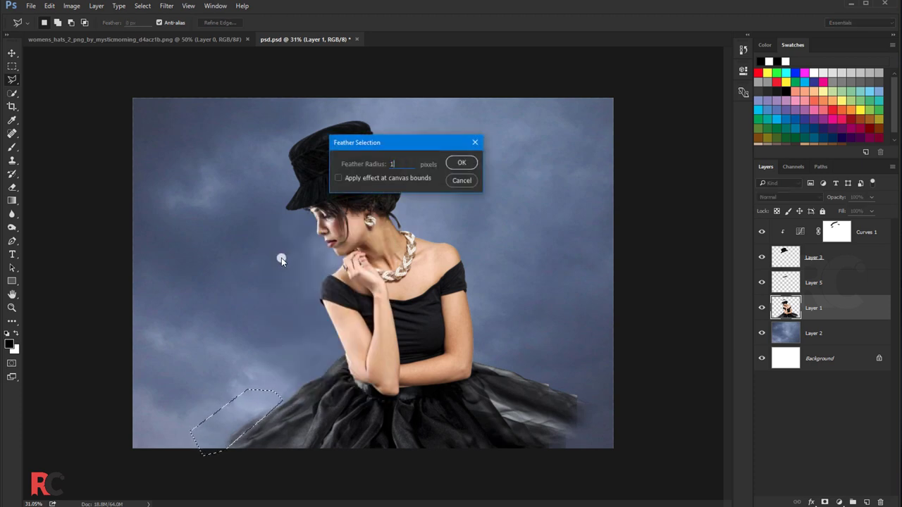
key(Return)
scroll(534, 404, up, 1)
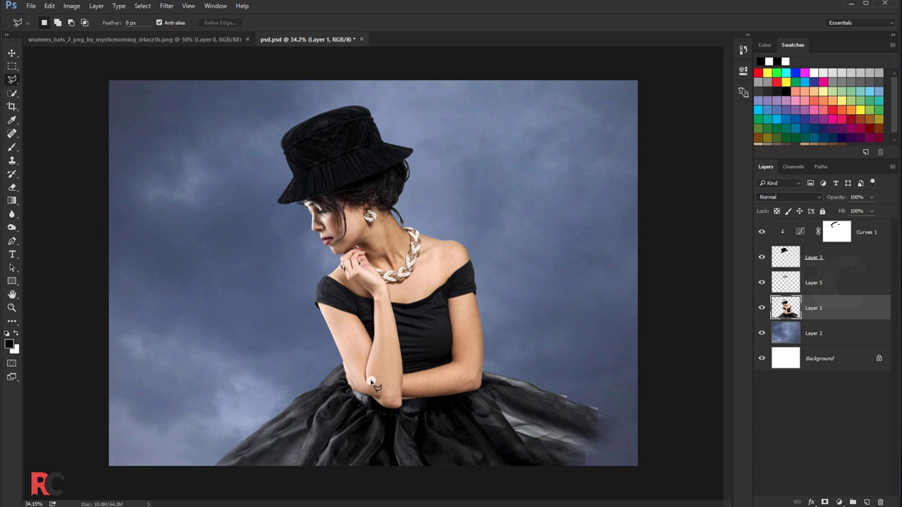
scroll(368, 392, up, 2)
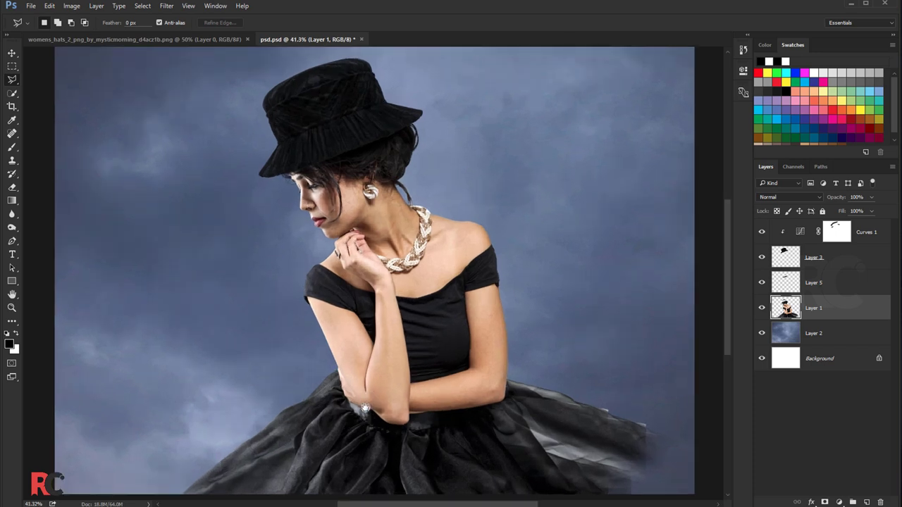
drag(365, 407, 352, 330)
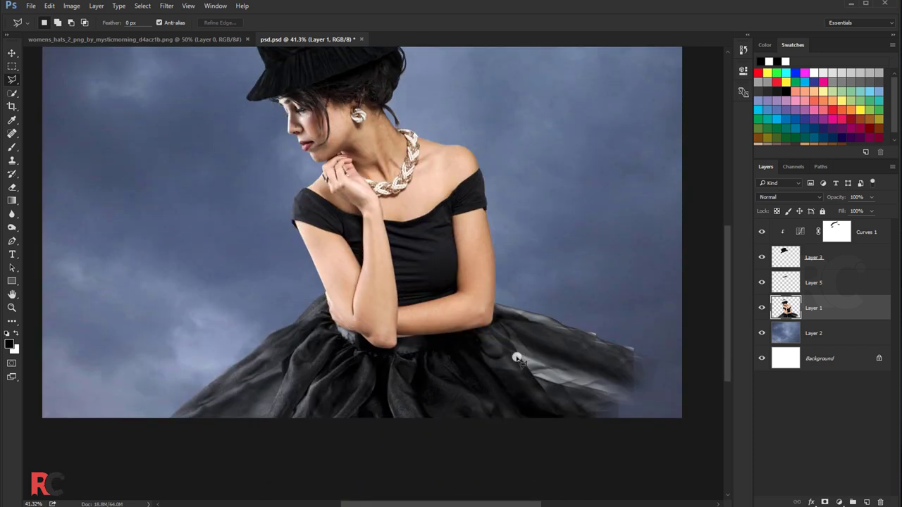
- Clone dark skirt fabric over the light streaks on the skirt's right side
click(17, 169)
alt+click(429, 379)
drag(486, 384, 611, 376)
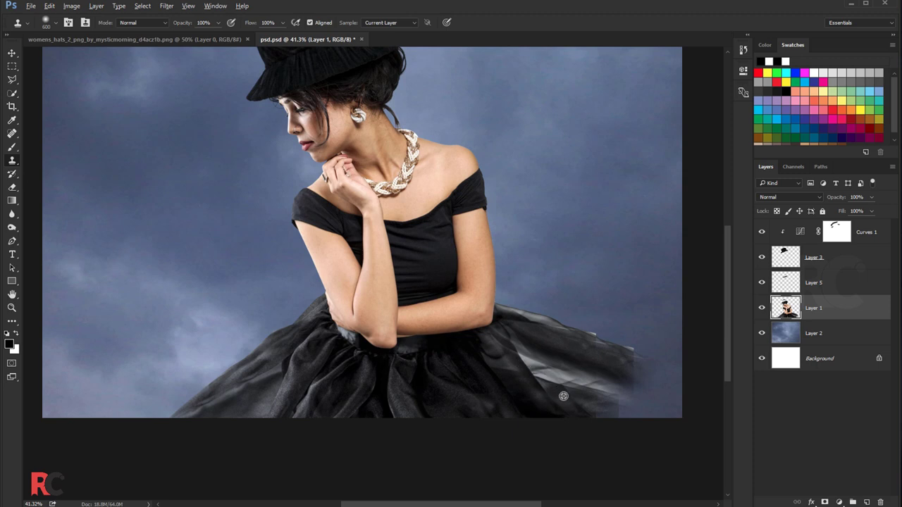
alt+click(472, 398)
mouse_move(556, 388)
mouse_down()
mouse_move(541, 371)
mouse_move(582, 379)
mouse_up()
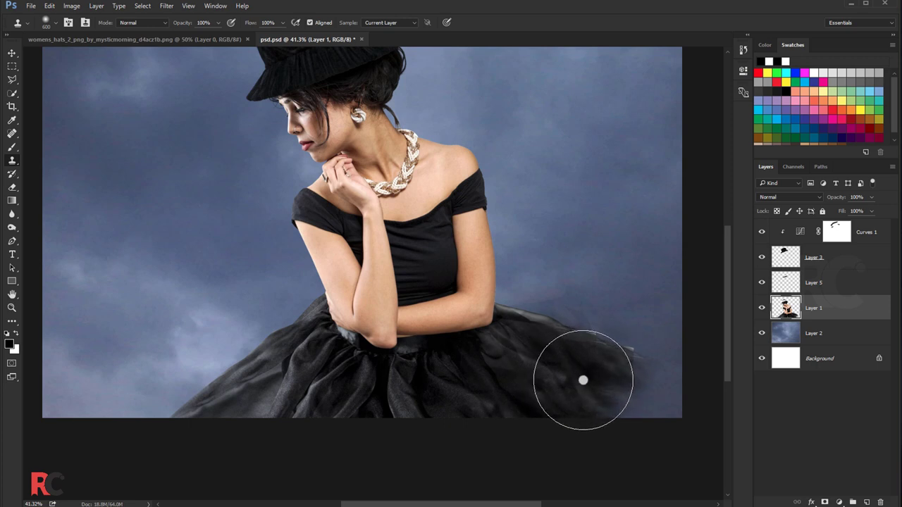
- Clone fabric over the skirt's right edge, undoing the last stroke and a stray sky smudge
alt+click(447, 382)
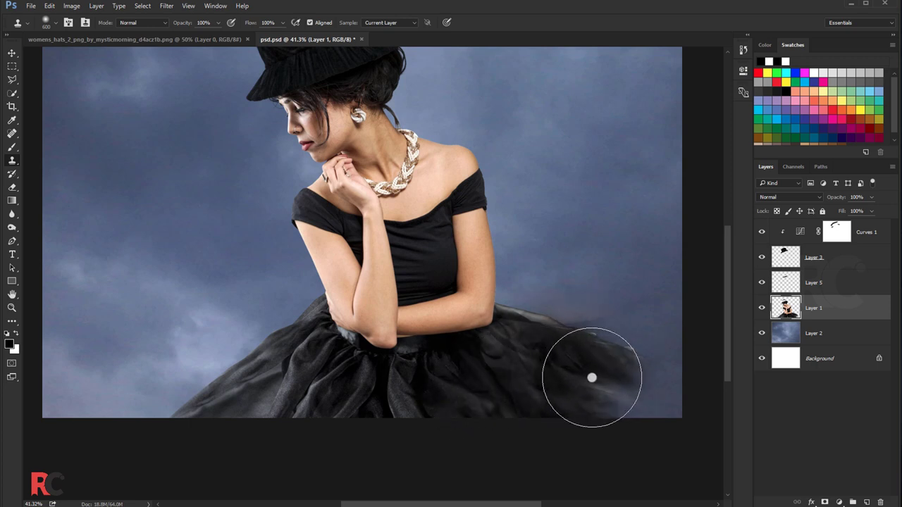
drag(592, 376, 617, 390)
key(ctrl+z)
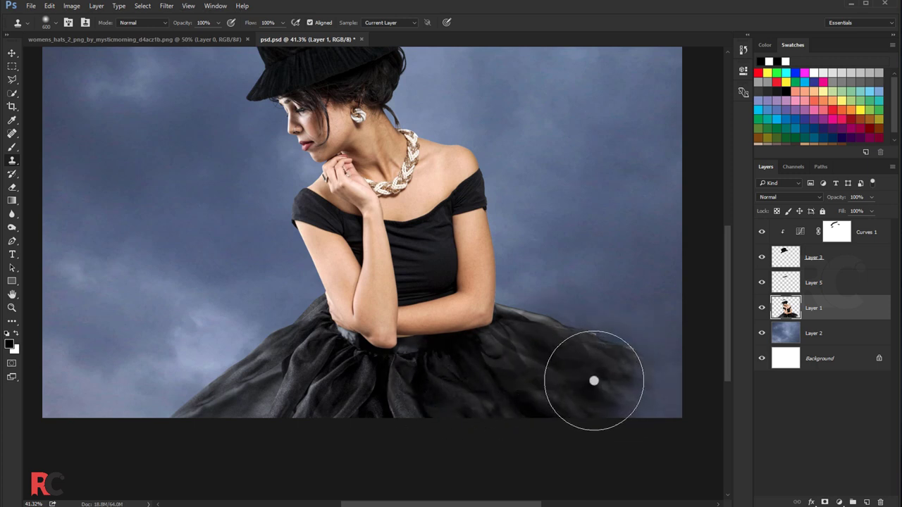
drag(106, 137, 70, 105)
key(ctrl+z)
click(12, 54)
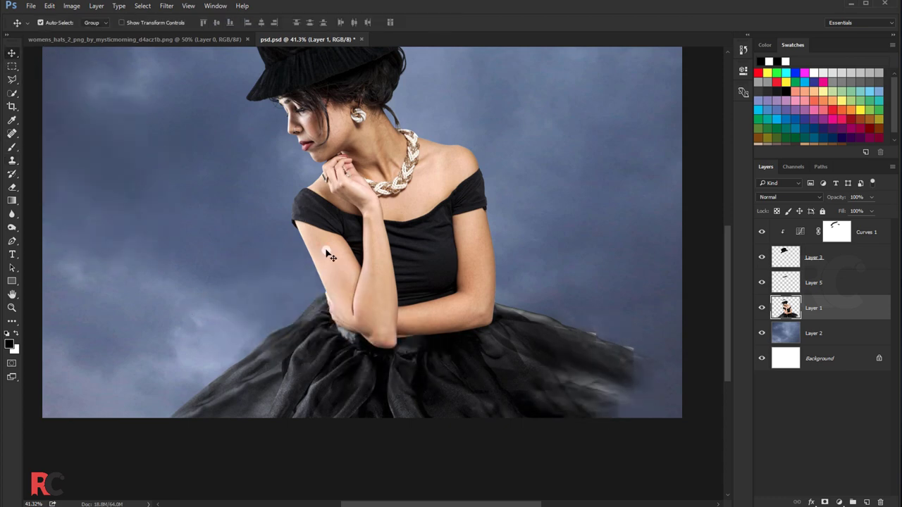
- Start a polygonal lasso outline along the arm and around the skirt below the elbow
click(12, 79)
scroll(324, 303, up, 3)
scroll(325, 289, up, 3)
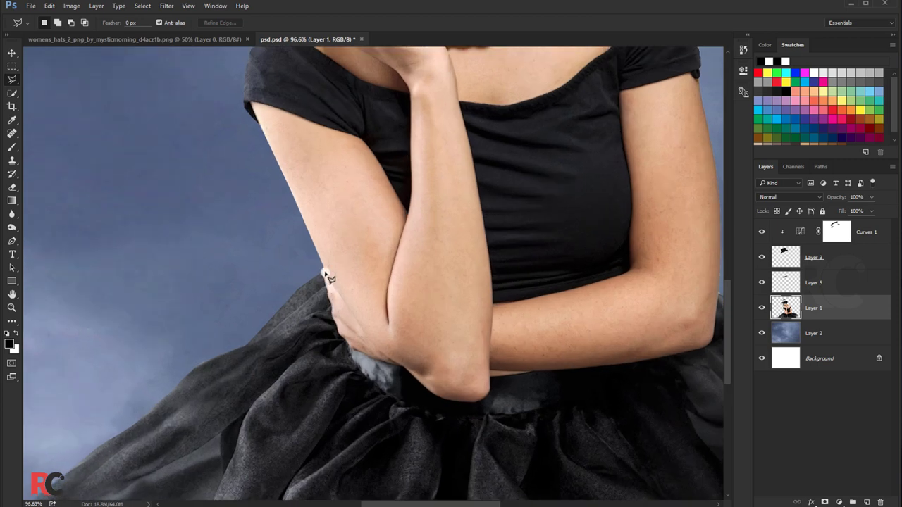
scroll(324, 279, up, 2)
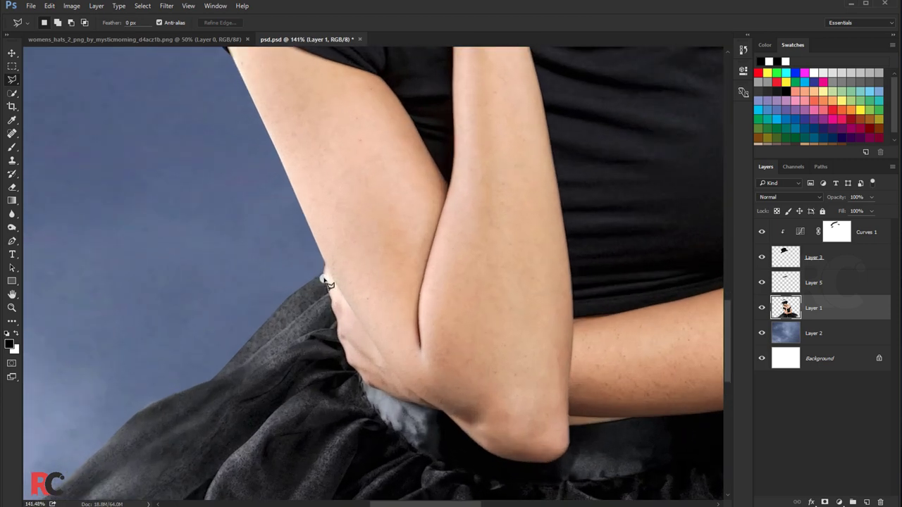
click(322, 277)
click(345, 352)
drag(391, 440, 353, 281)
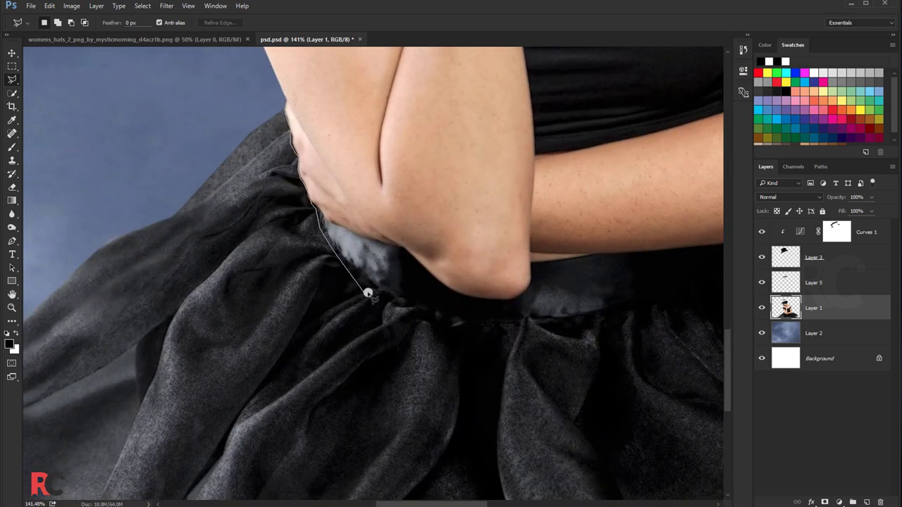
click(367, 292)
click(401, 309)
click(419, 345)
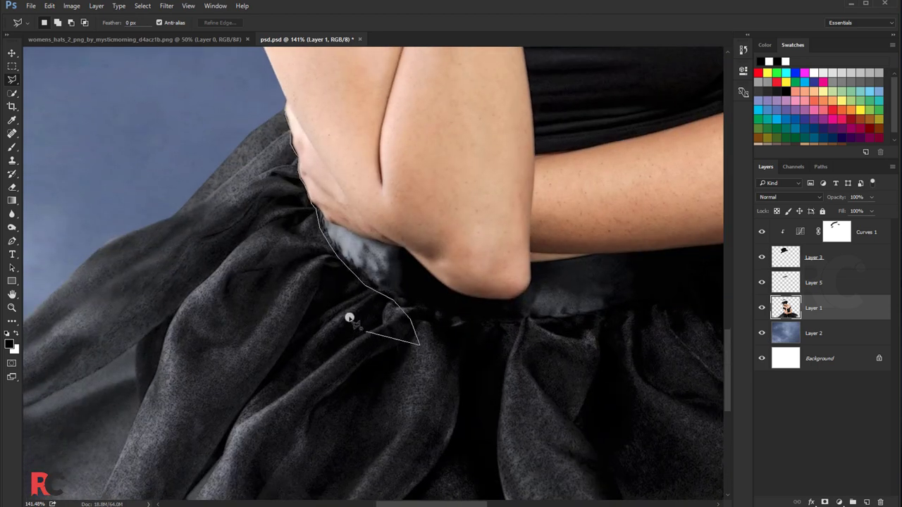
- Close the outline around the skirt's bottom and left side and cut it onto Layer 6
scroll(349, 319, down, 1)
scroll(349, 319, down, 1)
scroll(349, 319, down, 1)
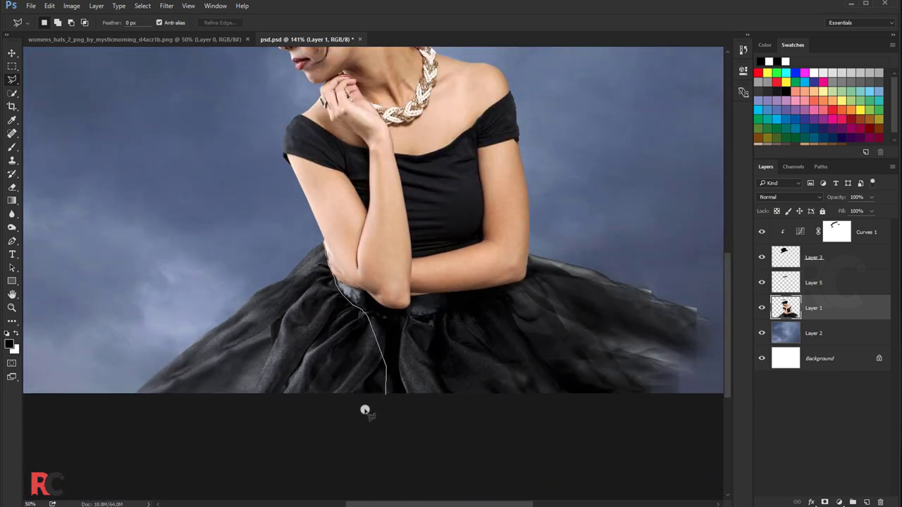
click(279, 423)
click(167, 422)
click(115, 408)
click(115, 337)
click(250, 253)
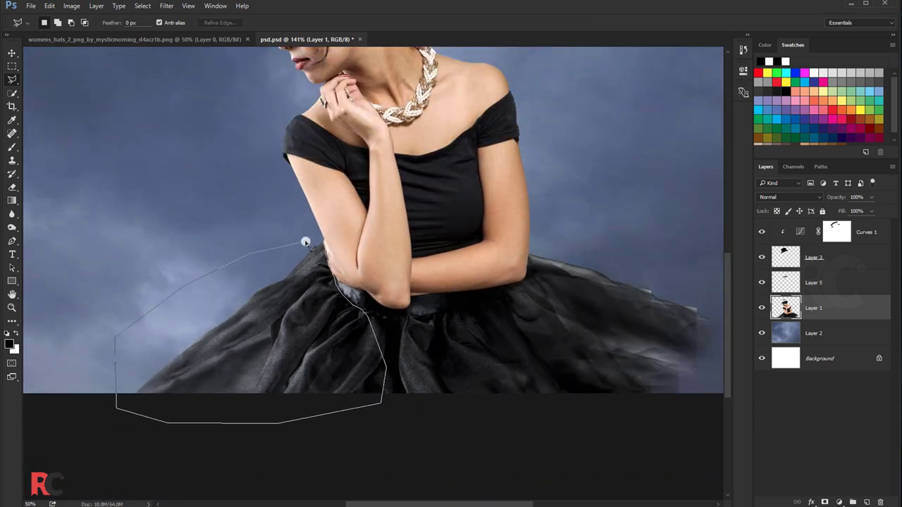
click(324, 243)
right_click(310, 273)
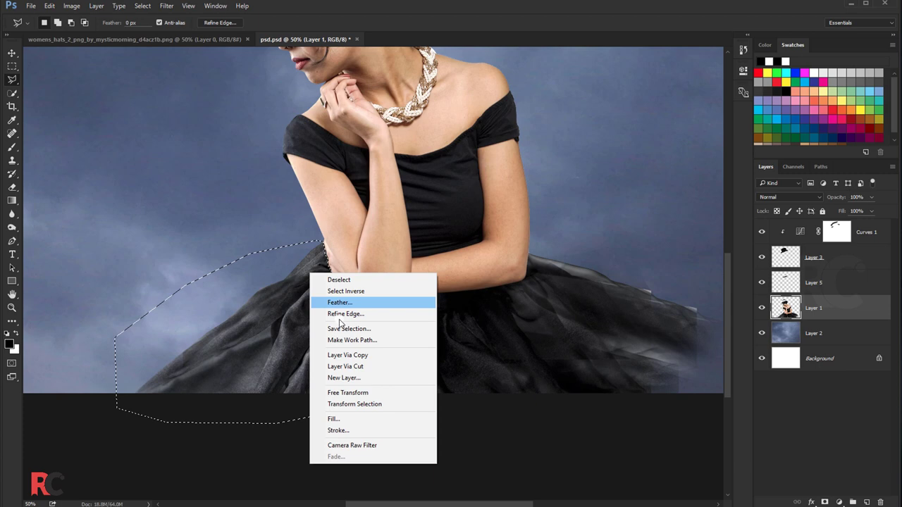
click(348, 365)
- Flip the skirt piece horizontally, move it right, rotate to about -13.56° and stretch it taller
scroll(304, 300, down, 1)
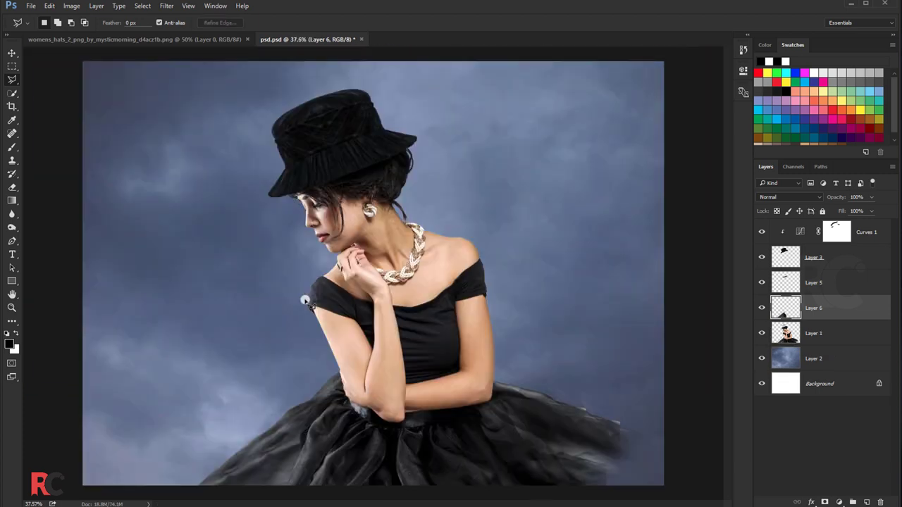
key(ctrl+t)
drag(345, 422, 578, 416)
right_click(558, 429)
click(572, 372)
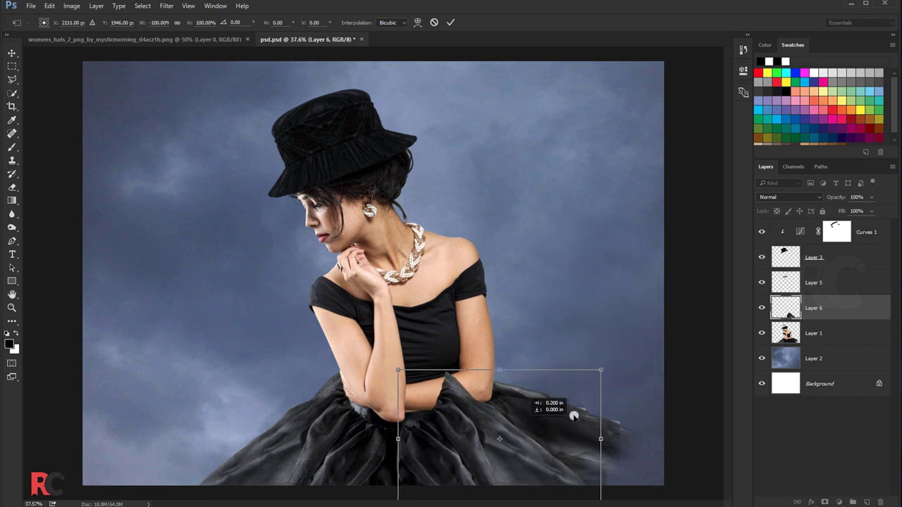
drag(576, 315, 568, 308)
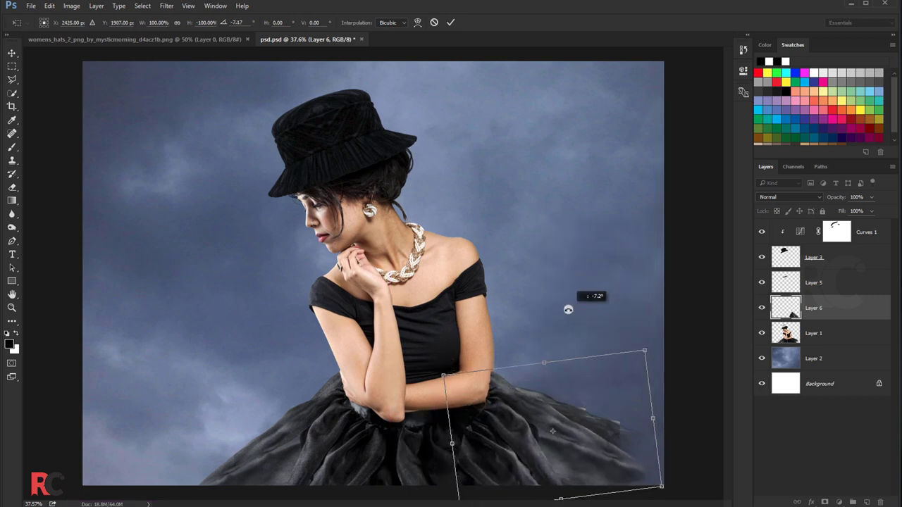
drag(573, 397, 572, 386)
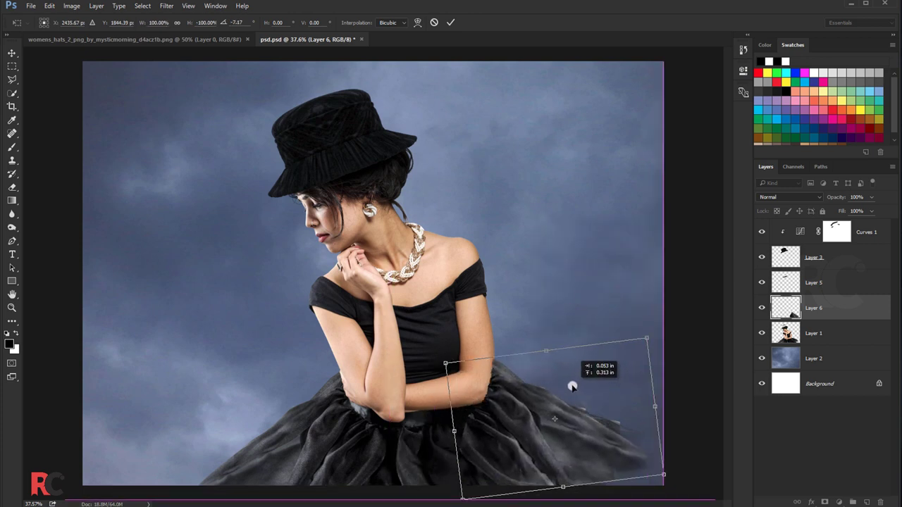
drag(565, 486, 590, 495)
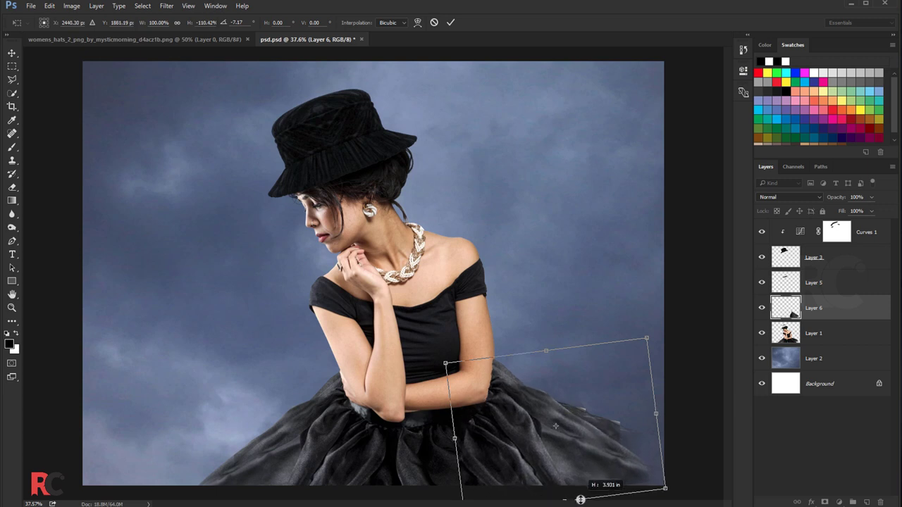
mouse_move(634, 298)
mouse_down()
mouse_move(620, 275)
mouse_move(568, 359)
mouse_up()
drag(552, 398, 559, 397)
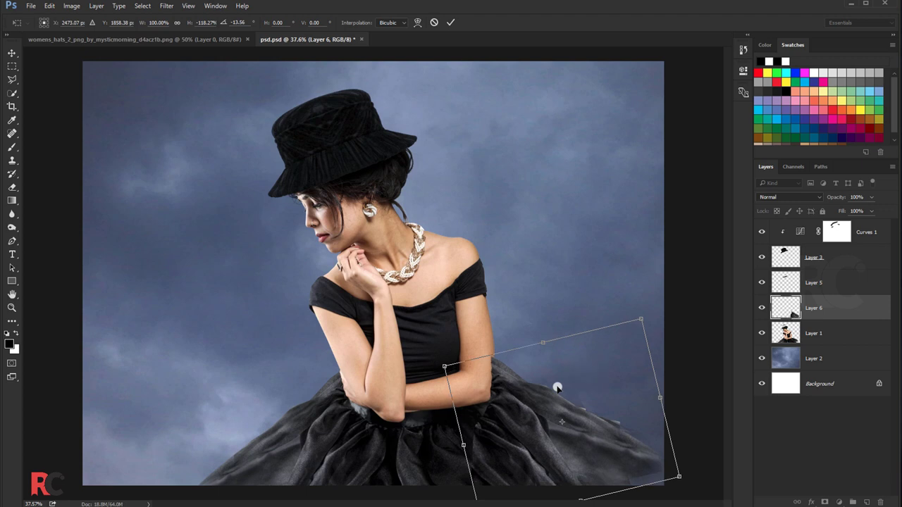
key(Return)
- Merge Layer 1 and Layer 6 into one layer and toggle its visibility to check
click(15, 188)
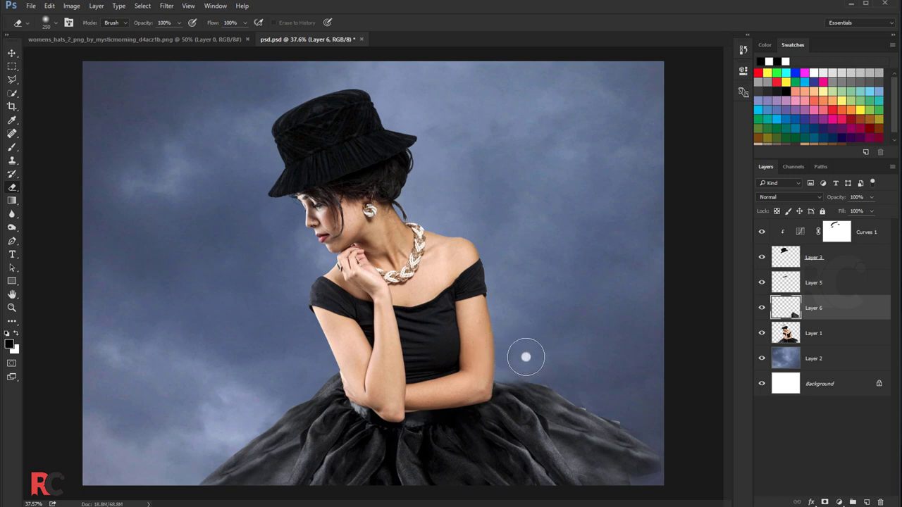
scroll(628, 376, up, 1)
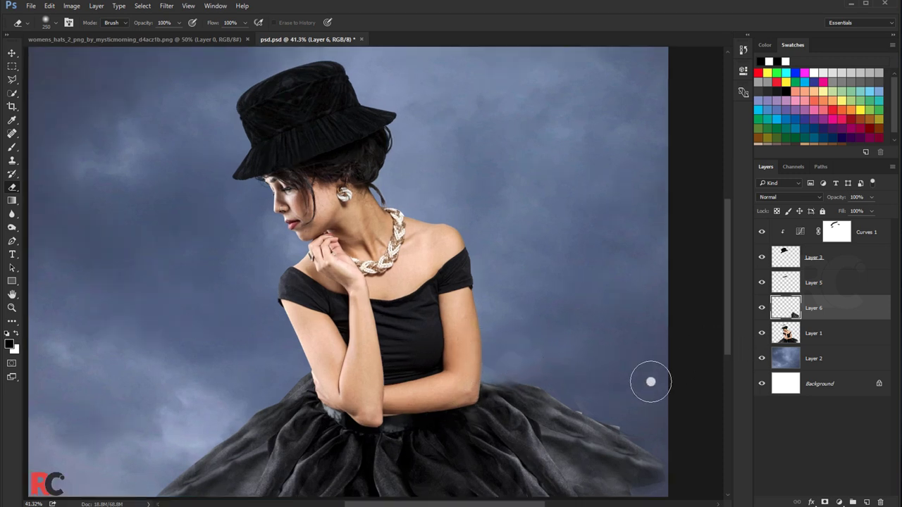
ctrl+click(810, 338)
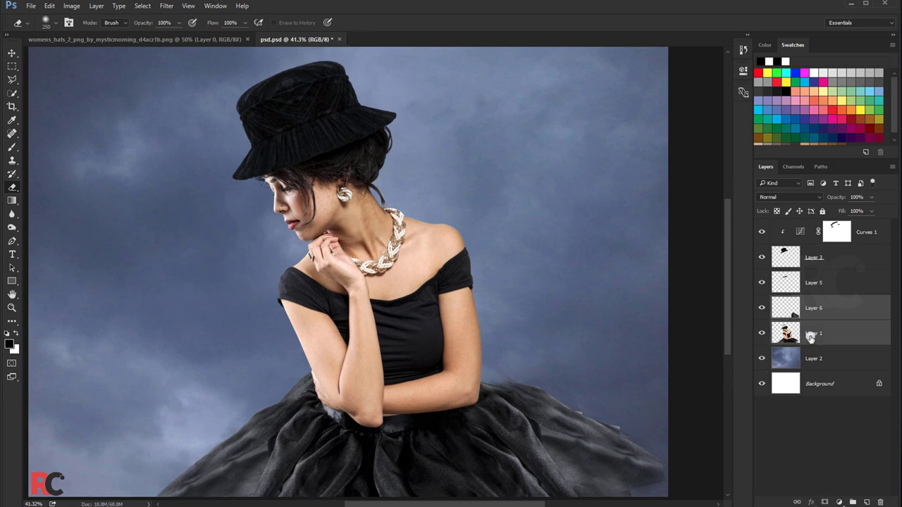
key(ctrl+e)
click(762, 308)
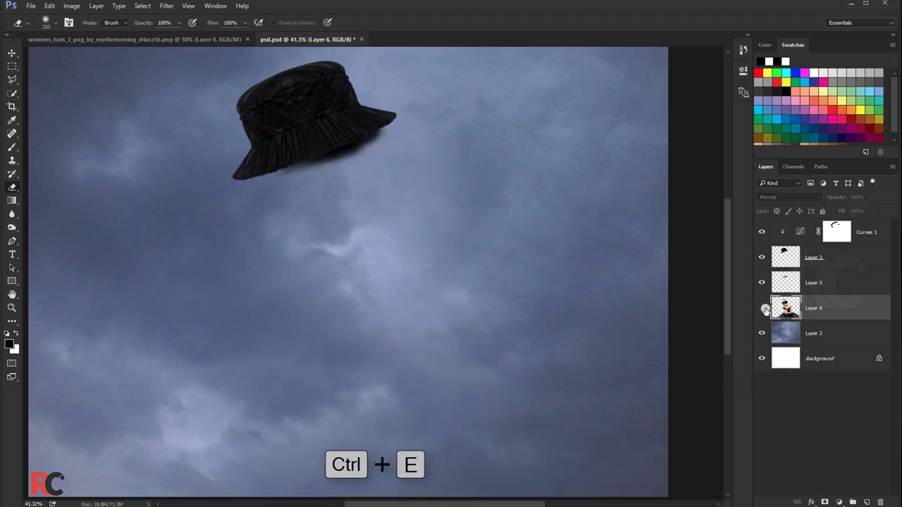
scroll(503, 354, up, 1)
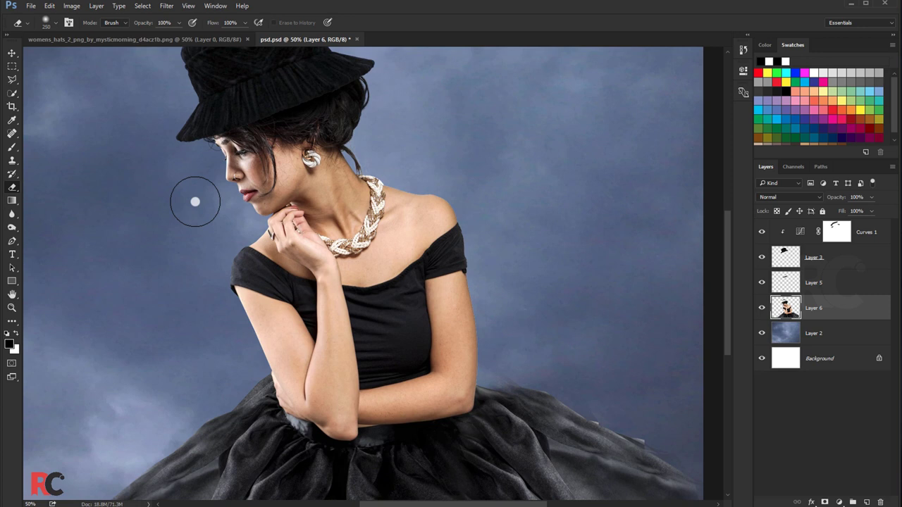
- Lasso the area around the skirt's right edge near the canvas border
click(12, 79)
scroll(500, 399, up, 1)
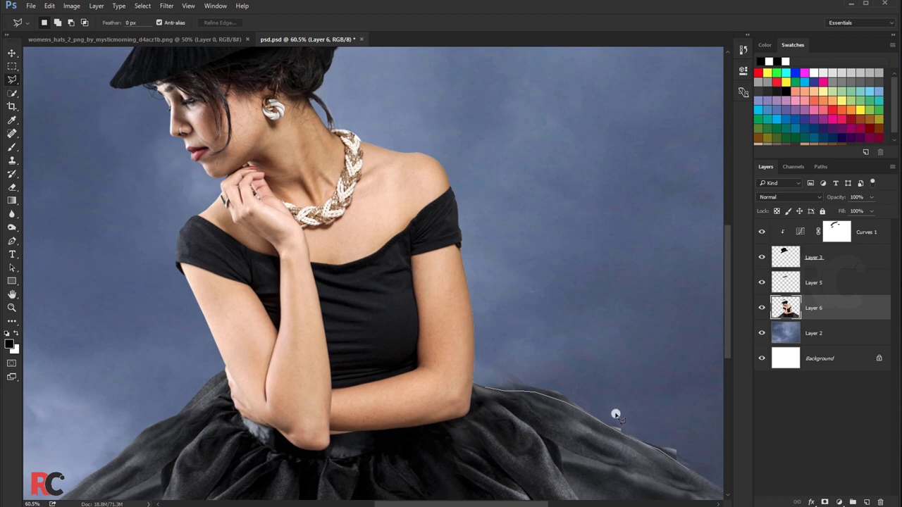
scroll(570, 372, down, 1)
scroll(521, 356, down, 1)
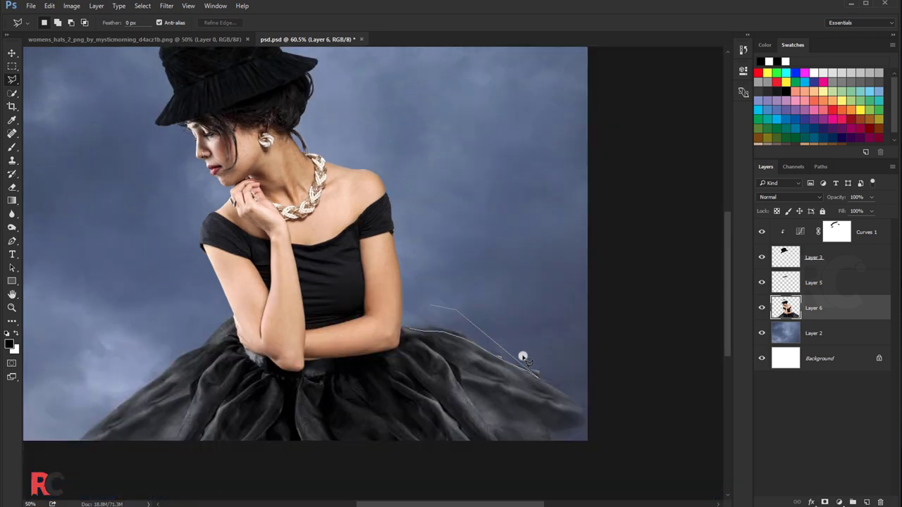
scroll(576, 409, down, 1)
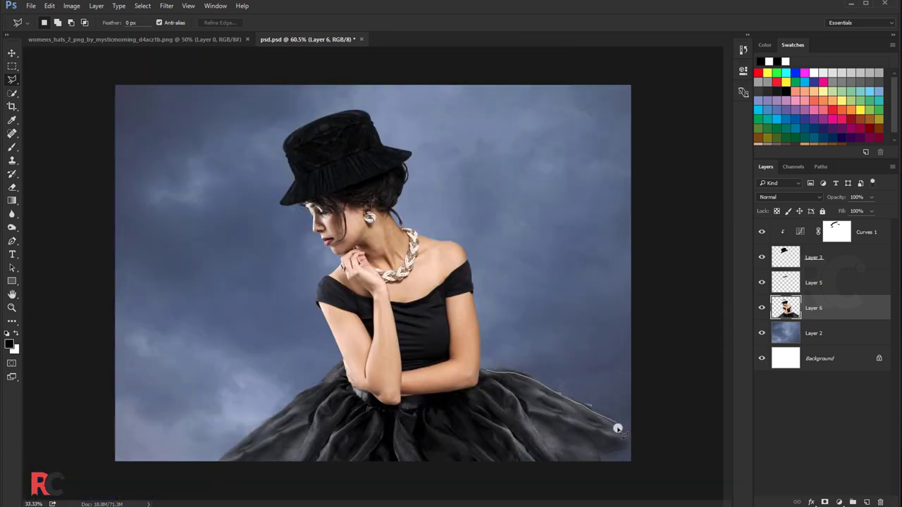
click(665, 437)
click(653, 372)
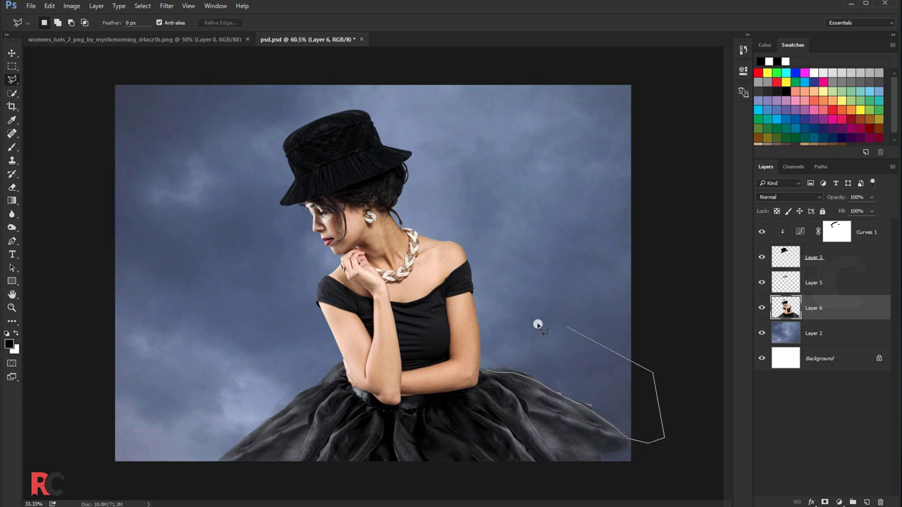
click(554, 325)
click(512, 337)
click(485, 368)
- Feather the selection, deselect, and set the Clone Stamp brush to 250
right_click(513, 366)
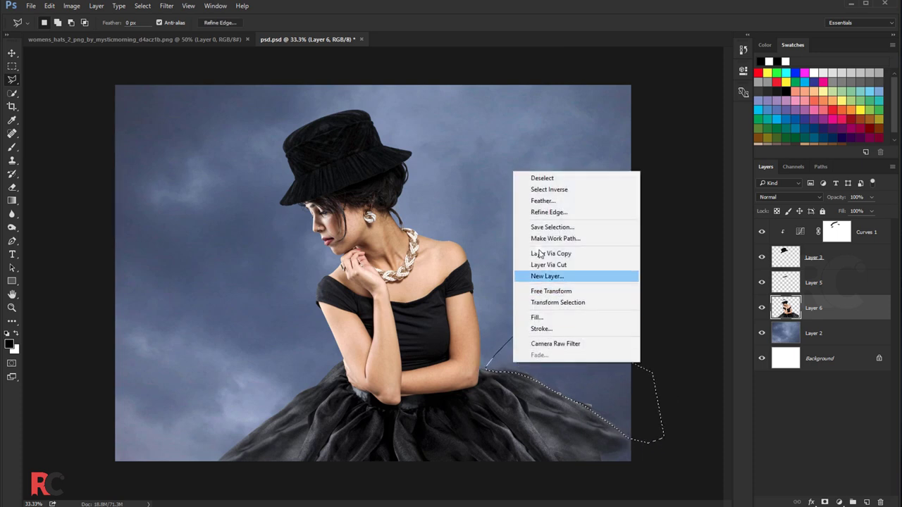
click(539, 203)
key(Return)
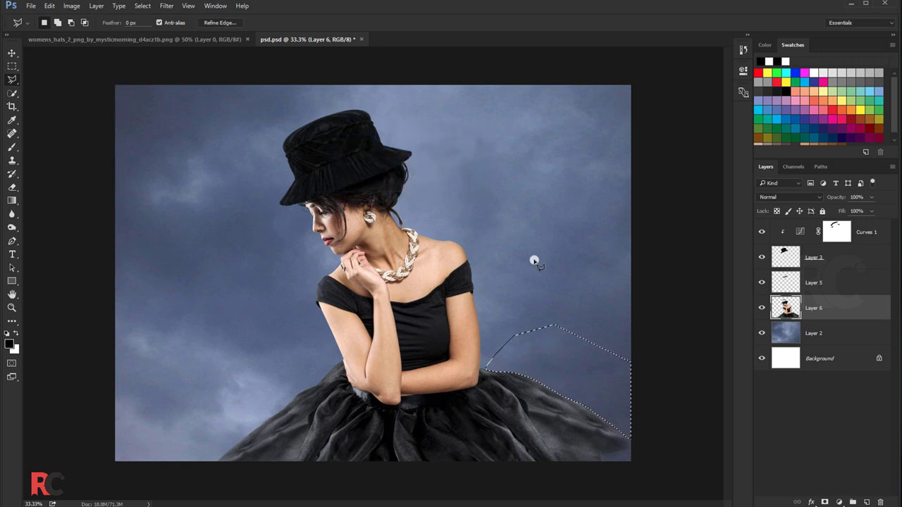
key(ctrl+d)
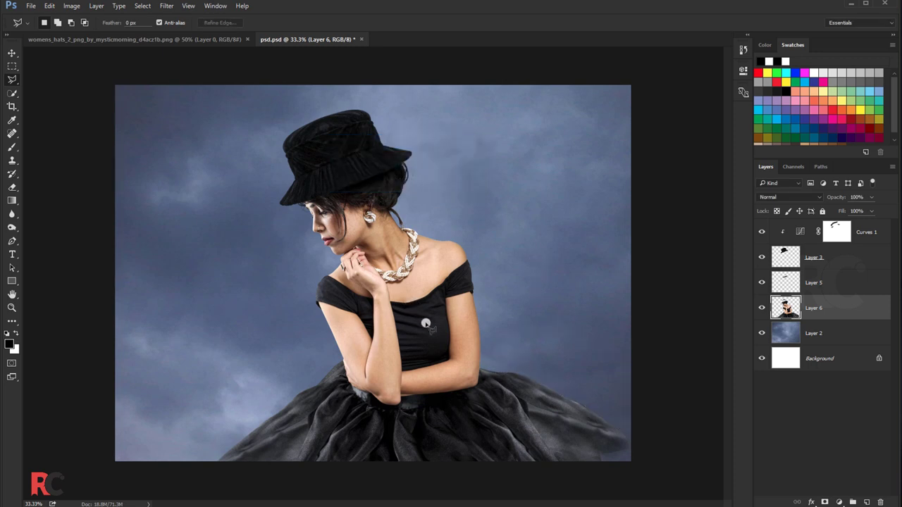
click(12, 160)
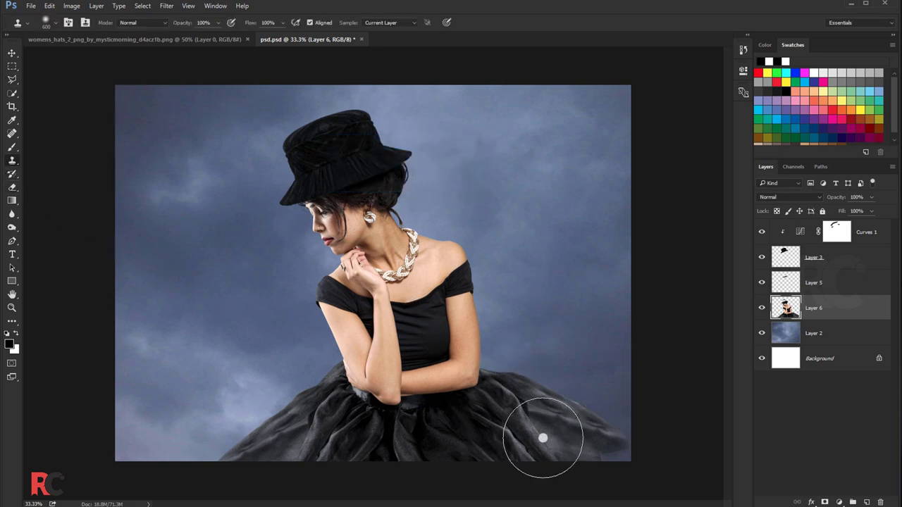
key(bracketleft)
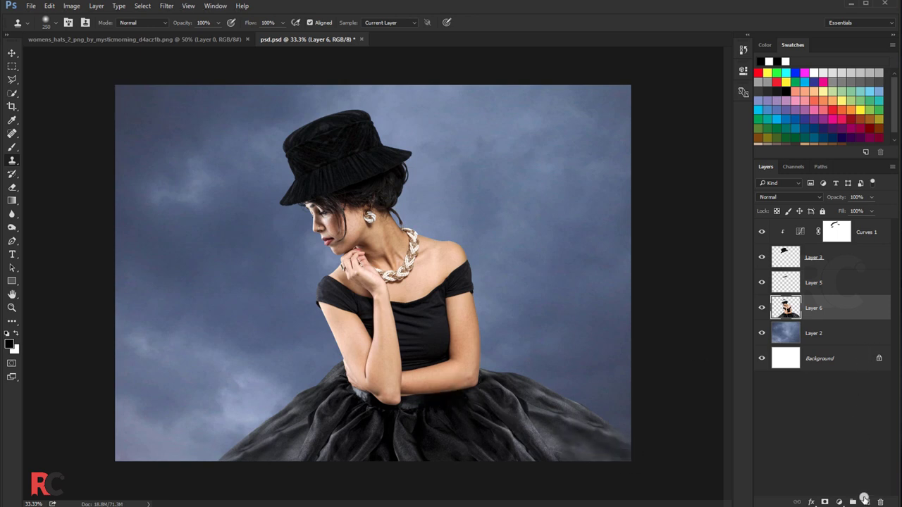
- Add a new empty layer clipped to the woman's layer
click(864, 499)
right_click(854, 310)
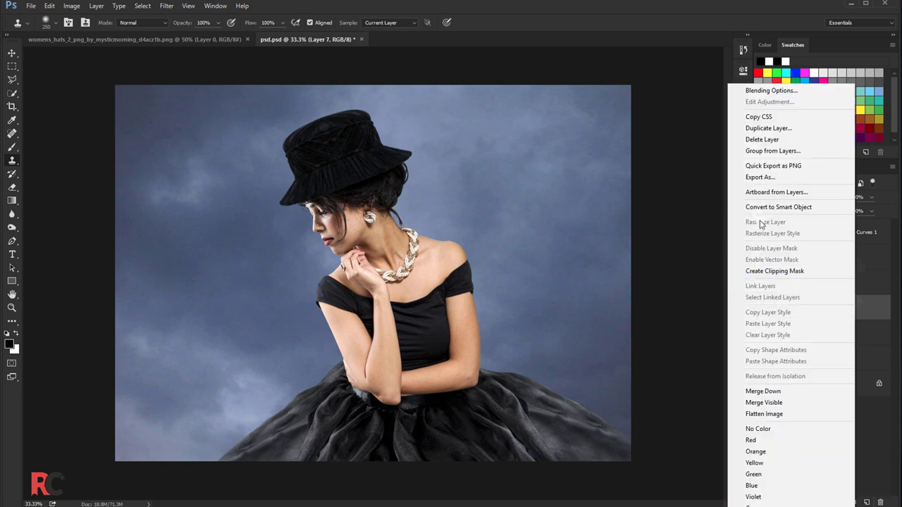
click(772, 271)
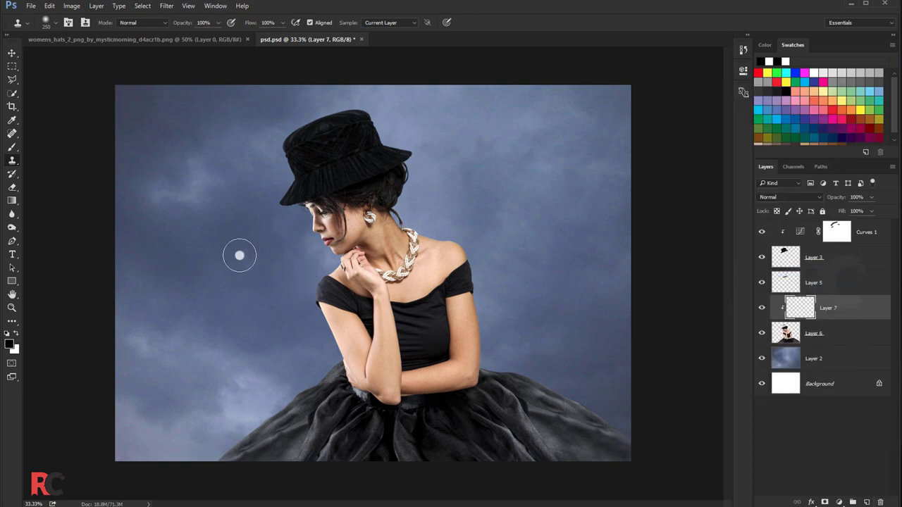
- Paint darker tone over the skirt's right side and left edge with a large soft brush
click(9, 149)
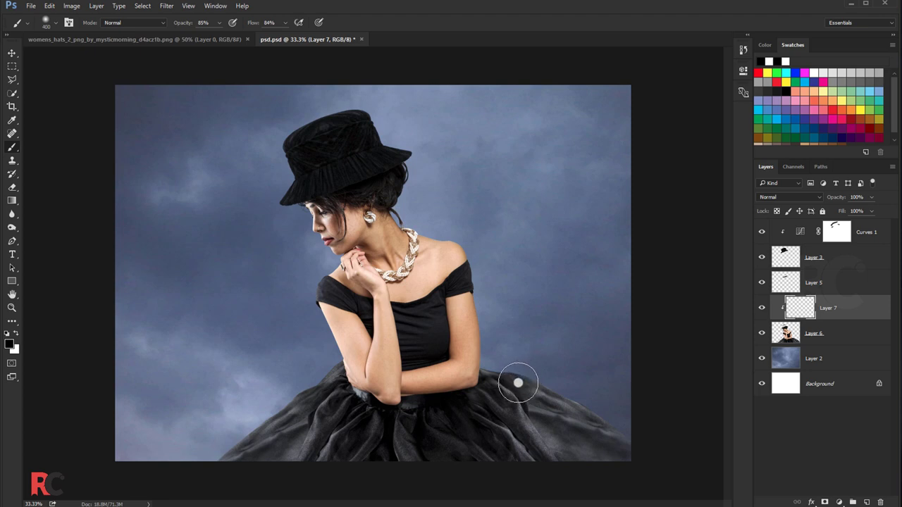
key(bracketright)
key(bracketright)
key(bracketright)
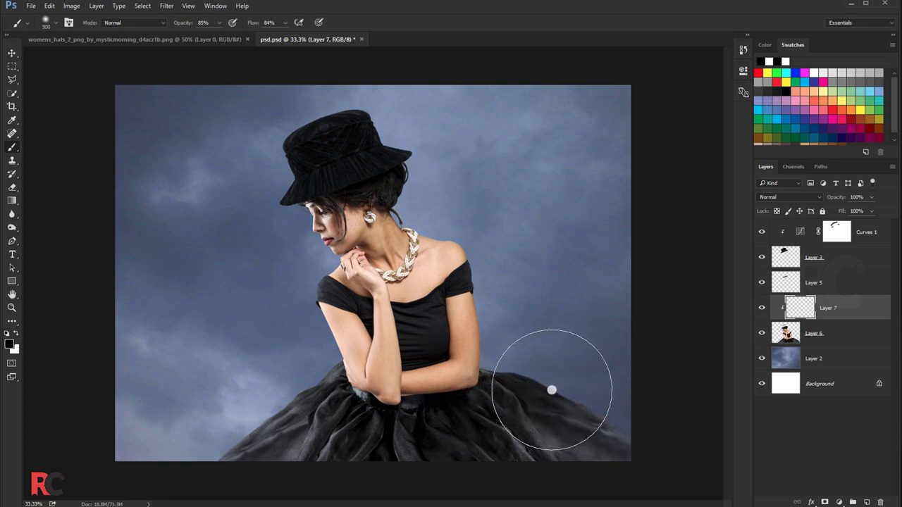
mouse_move(552, 390)
mouse_down()
mouse_move(610, 425)
mouse_move(515, 441)
mouse_move(524, 445)
mouse_move(521, 394)
mouse_up()
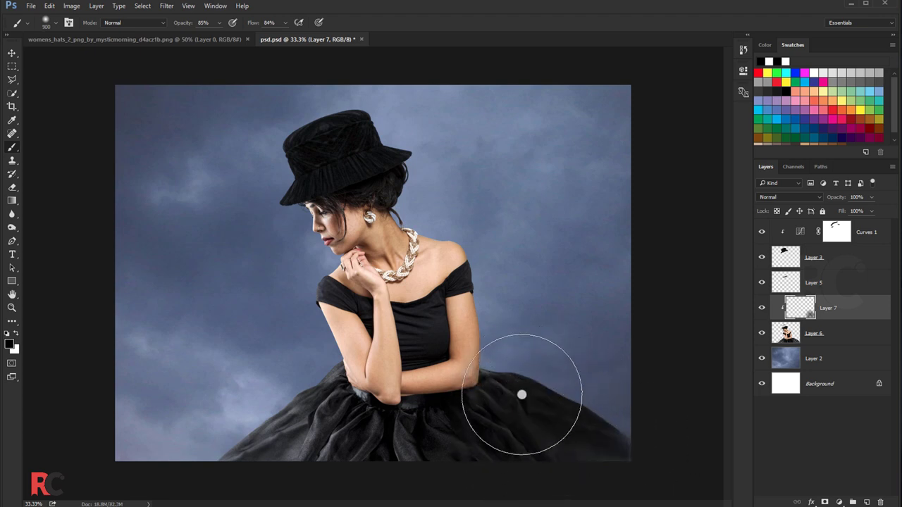
mouse_move(294, 411)
mouse_down()
mouse_move(218, 439)
mouse_move(285, 420)
mouse_move(324, 430)
mouse_move(355, 468)
mouse_move(228, 472)
mouse_up()
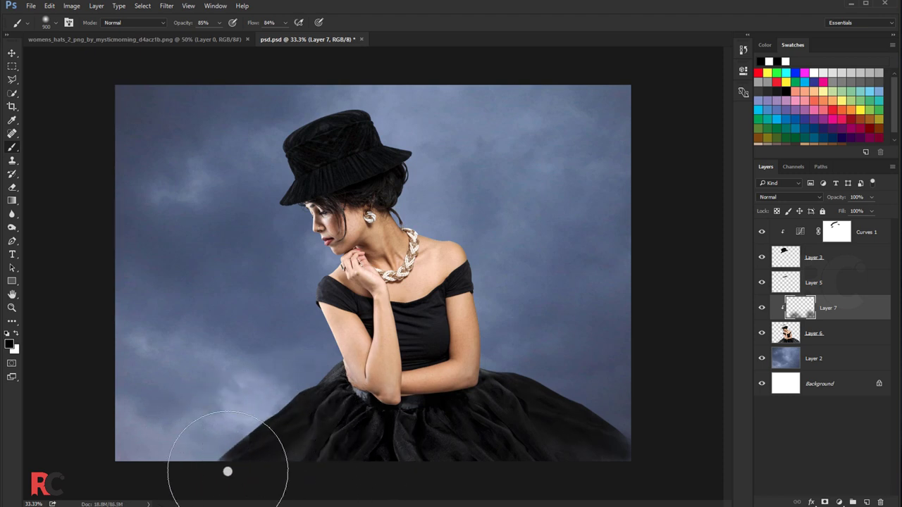
scroll(226, 381, up, 2)
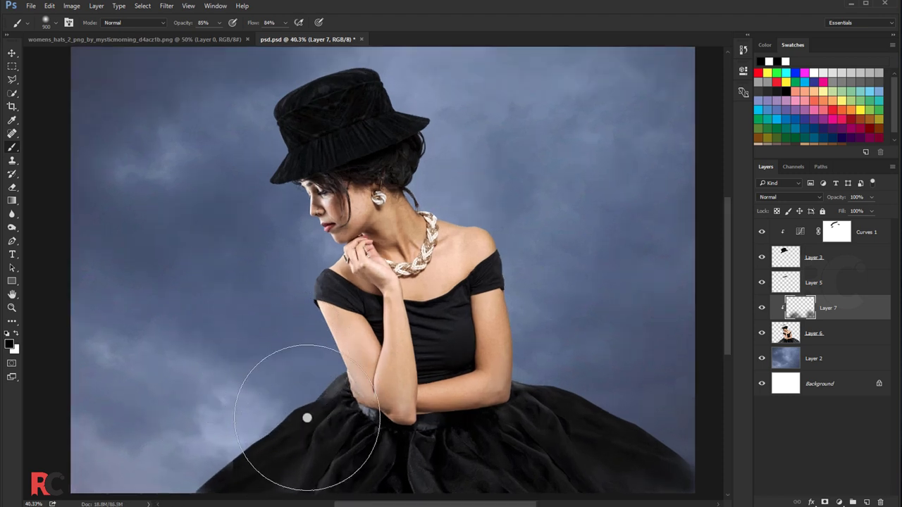
key(bracketleft)
key(bracketleft)
key(bracketleft)
key(bracketleft)
key(bracketleft)
key(bracketleft)
key(bracketleft)
key(bracketleft)
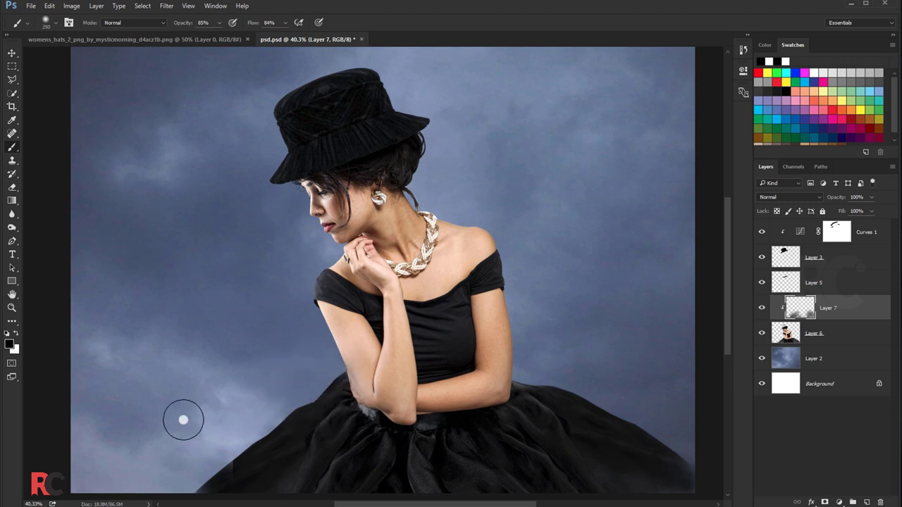
- Erase the darkening along the arm's edge and toggle the layer to compare
click(13, 188)
scroll(353, 373, up, 2)
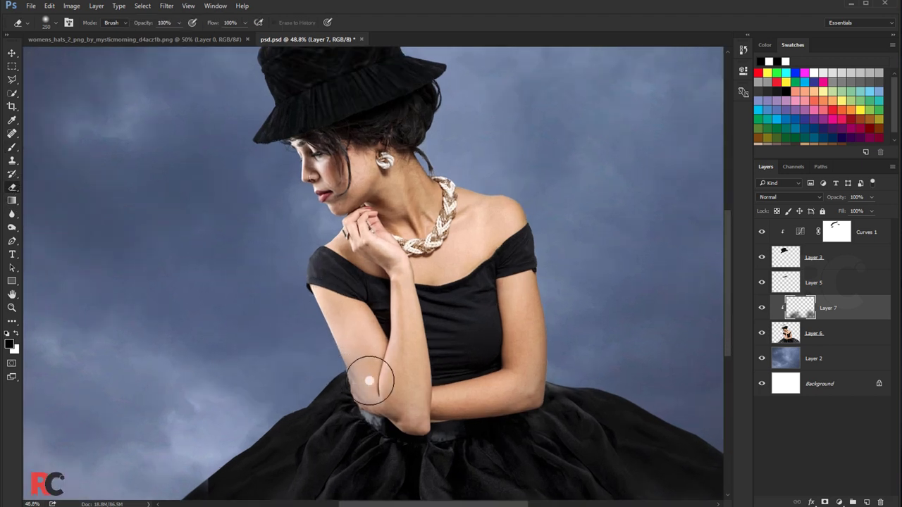
mouse_move(367, 383)
mouse_down()
mouse_move(379, 401)
mouse_move(410, 411)
mouse_move(519, 385)
mouse_move(524, 301)
mouse_up()
scroll(448, 296, down, 1)
scroll(401, 297, down, 1)
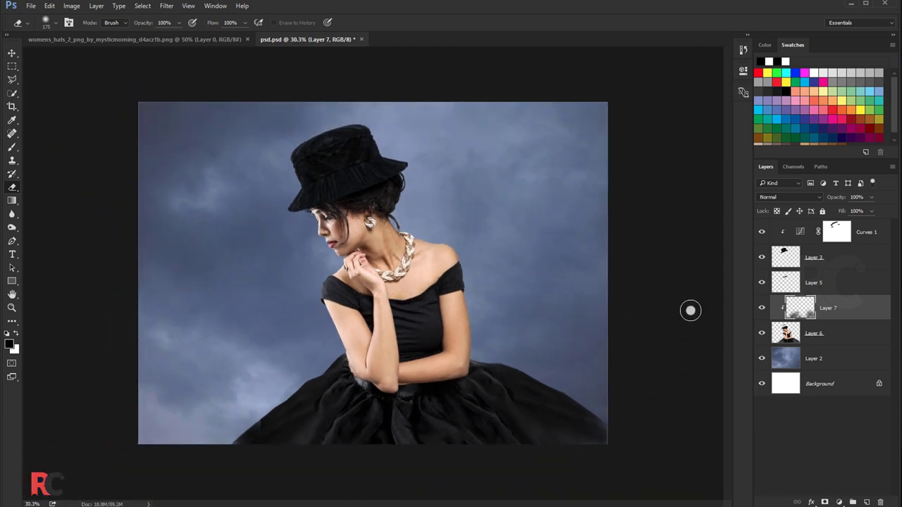
click(761, 308)
- Paint over the white fluffy patch by the elbow with a brush of about 70
shift+click(832, 336)
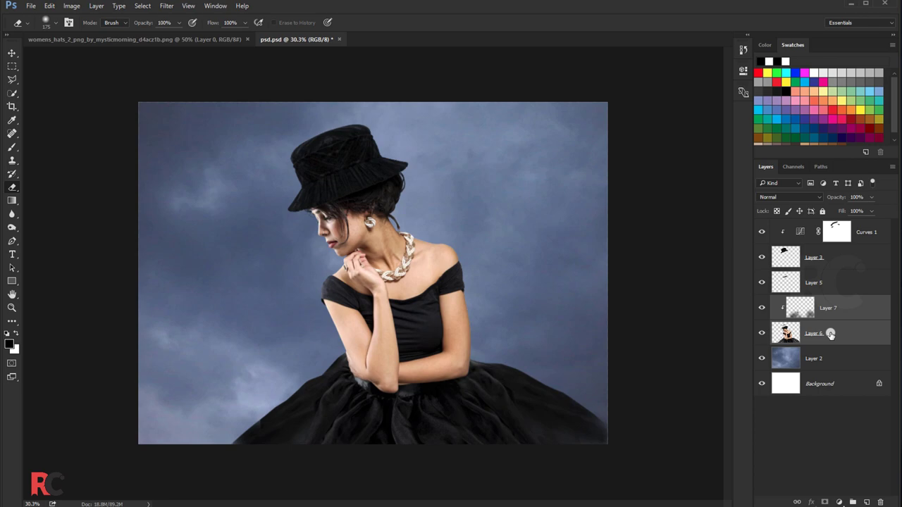
click(828, 312)
scroll(352, 331, up, 2)
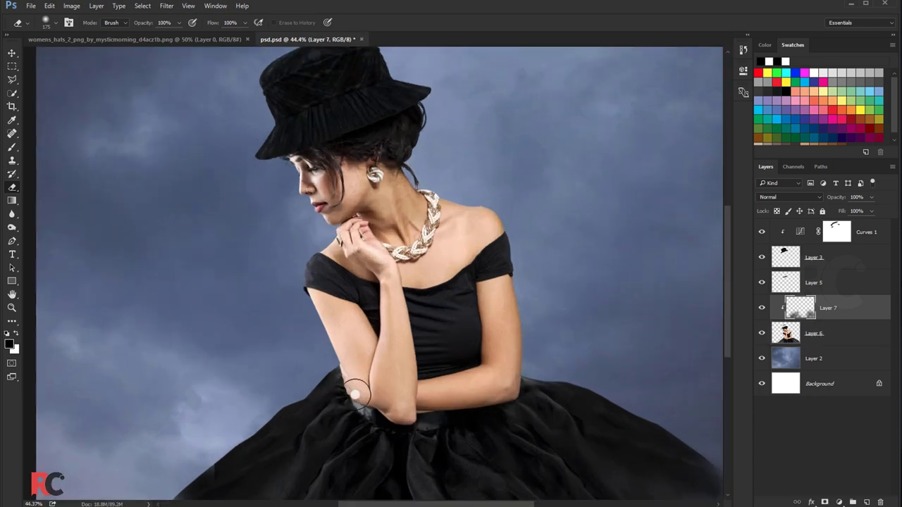
scroll(356, 367, up, 2)
scroll(358, 389, up, 2)
key(b)
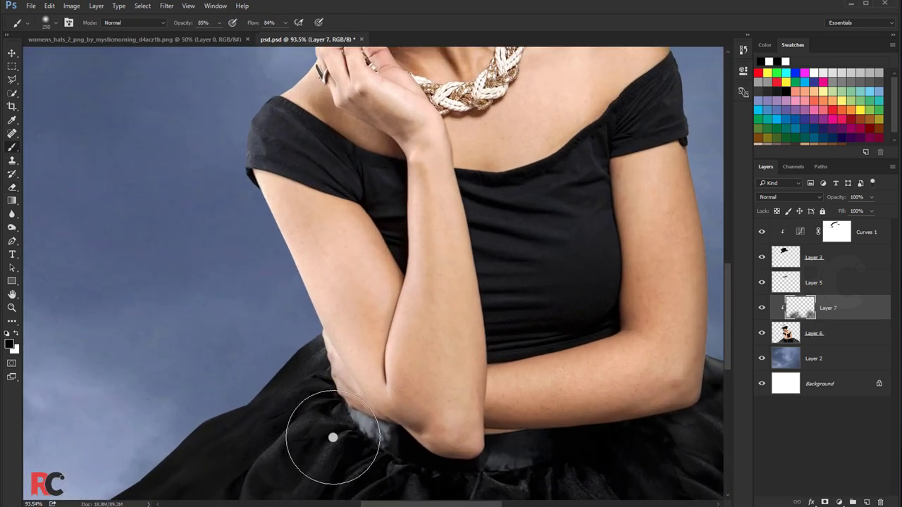
scroll(330, 435, up, 2)
key(bracketleft)
key(bracketleft)
key(bracketleft)
key(bracketleft)
key(bracketleft)
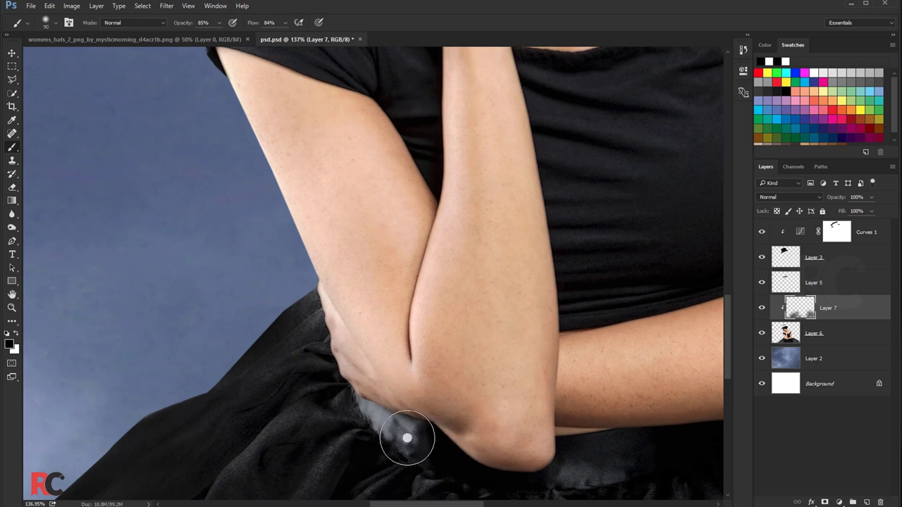
key(bracketleft)
key(bracketleft)
key(bracketleft)
drag(406, 435, 339, 394)
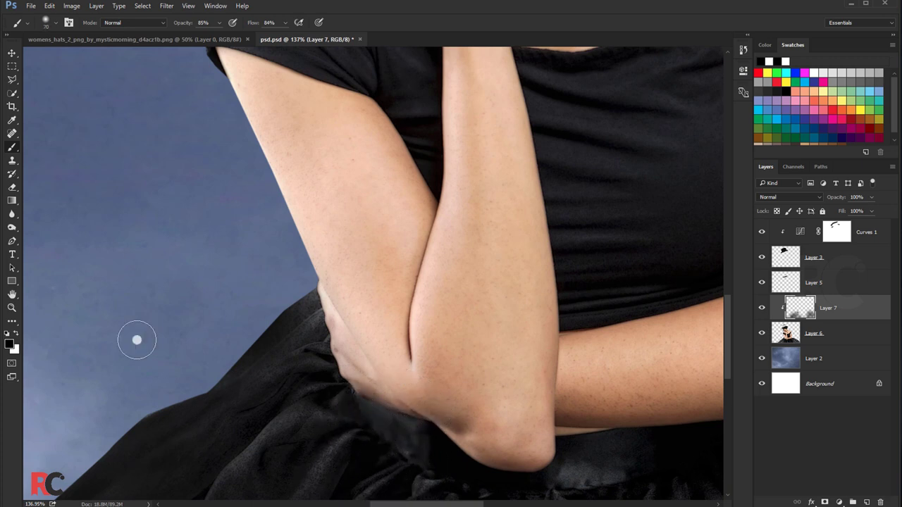
- Shrink the eraser to about 80, then merge Layer 6 and Layer 7 into one layer
click(12, 187)
key(bracketleft)
key(bracketleft)
key(bracketleft)
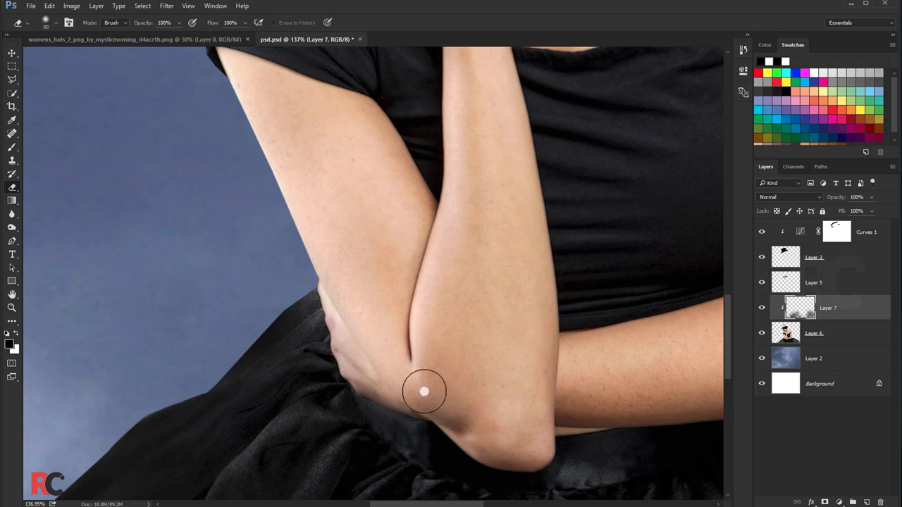
key(bracketleft)
key(bracketleft)
key(bracketleft)
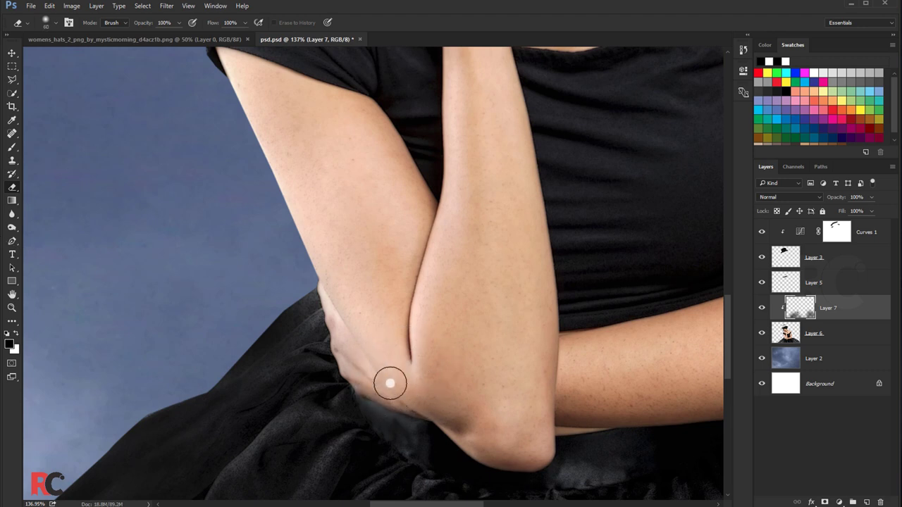
scroll(344, 312, down, 3)
scroll(344, 312, down, 2)
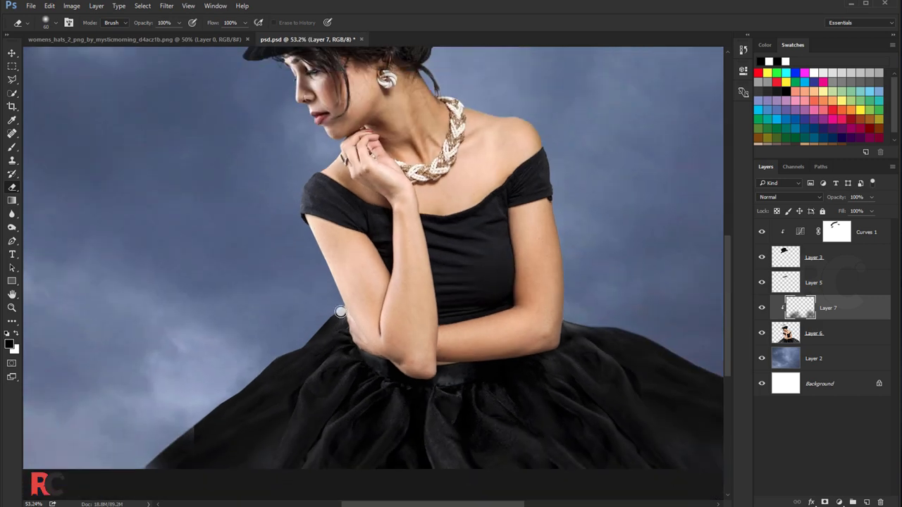
scroll(344, 312, down, 2)
scroll(347, 312, down, 1)
shift+click(820, 334)
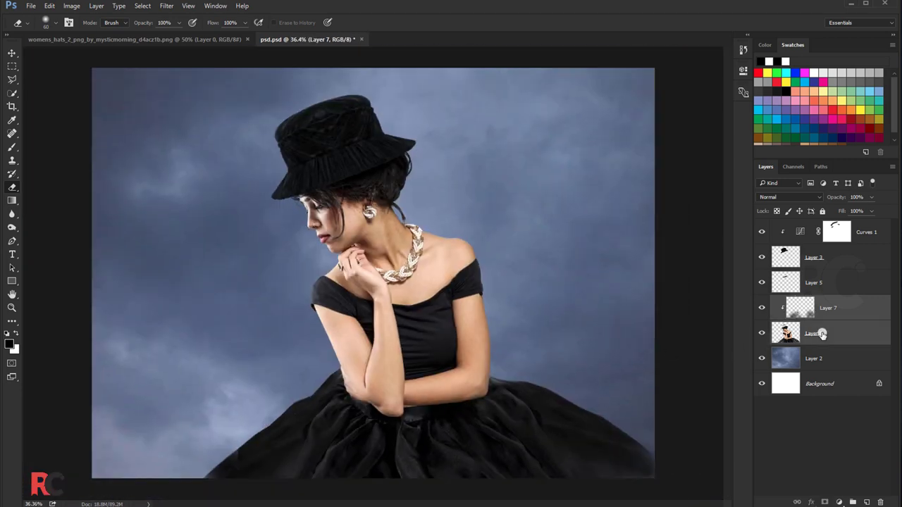
key(ctrl+e)
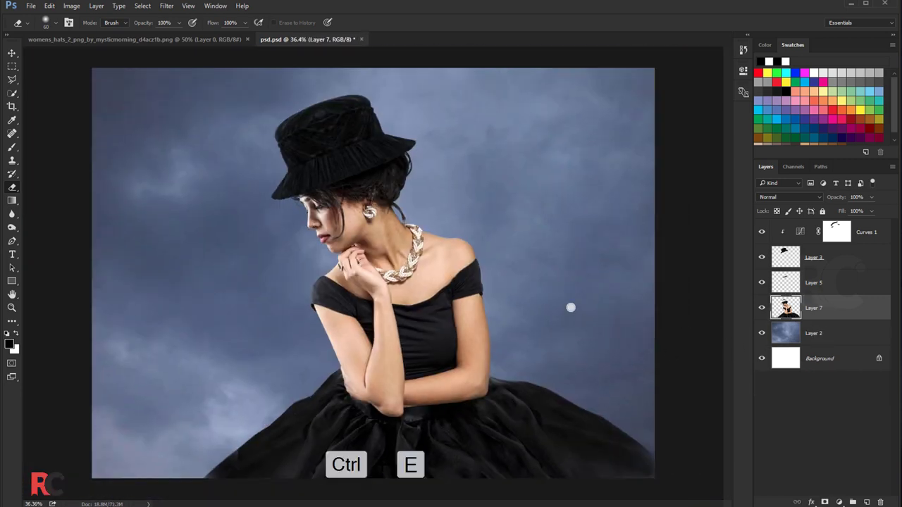
scroll(420, 283, down, 1)
click(12, 55)
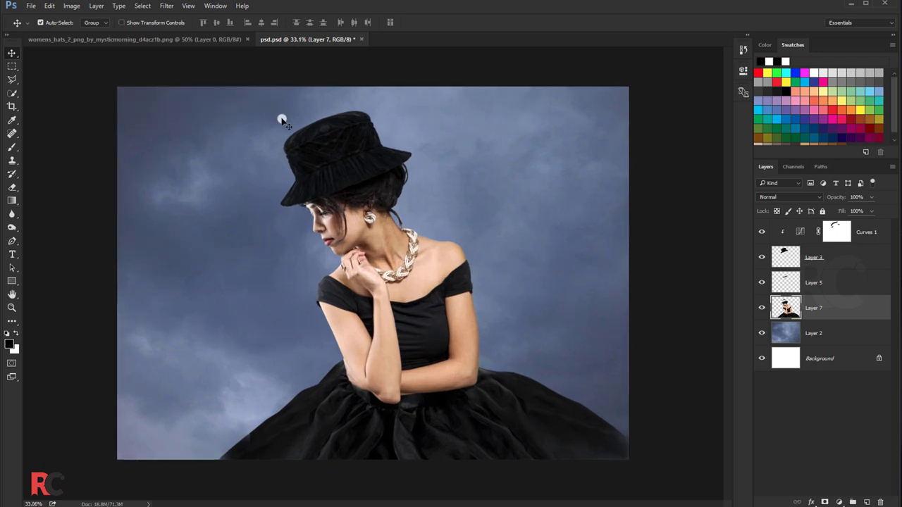
- Select the model layers down to Curves 1 and nudge them slightly downward
shift+click(865, 233)
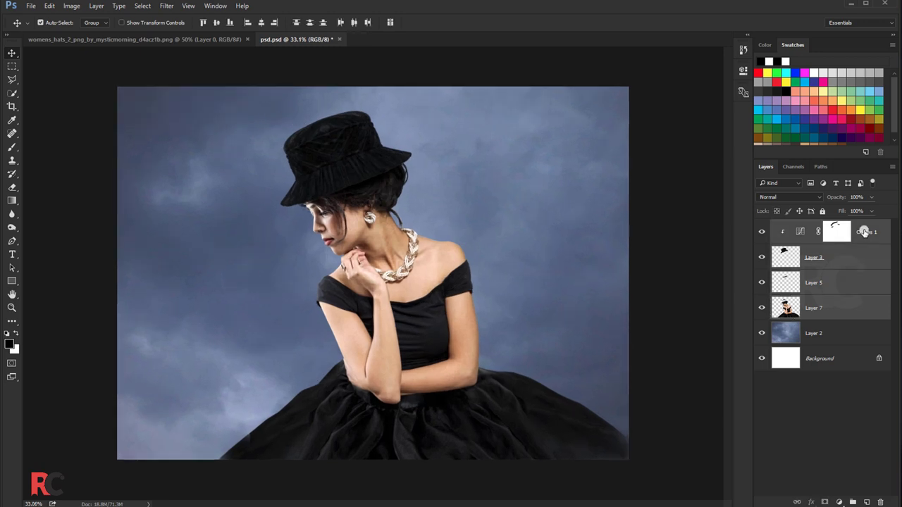
key(shift+Down)
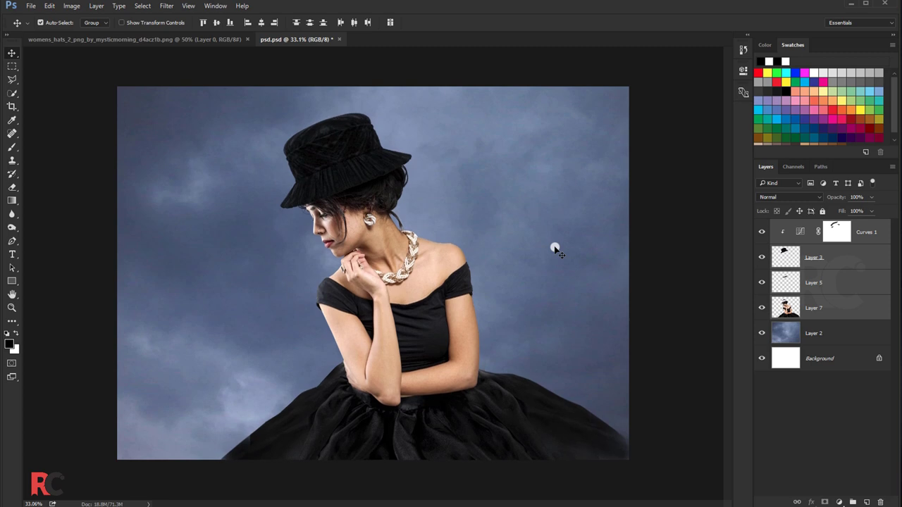
key(Down)
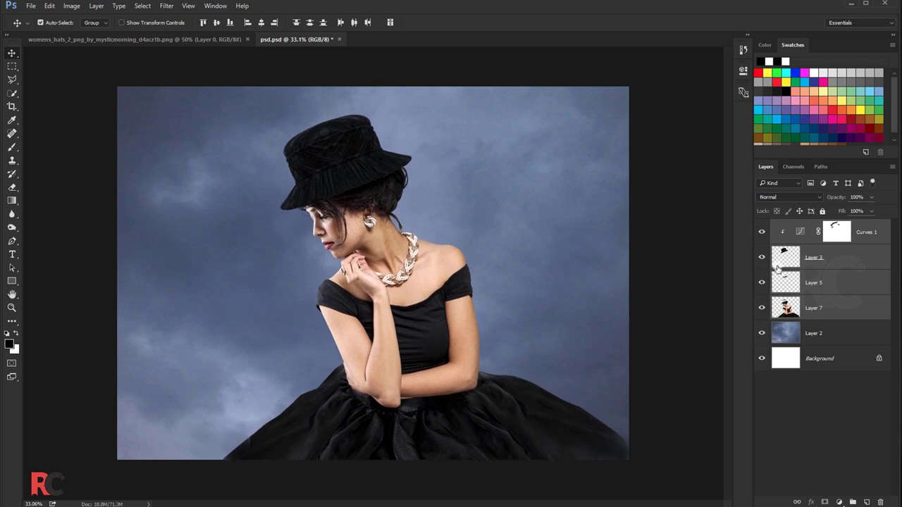
- Apply a soft Gaussian Blur to the cloudy blue backdrop, Layer 2
click(776, 335)
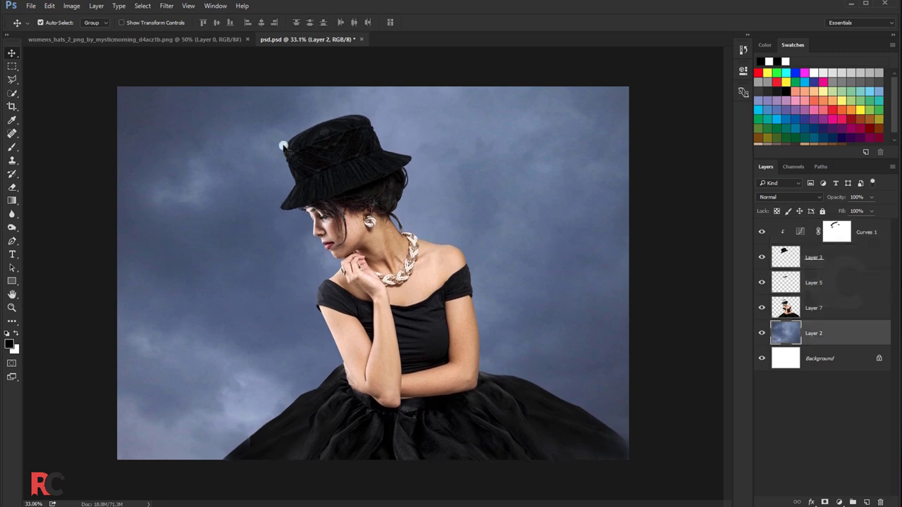
click(167, 6)
mouse_move(211, 119)
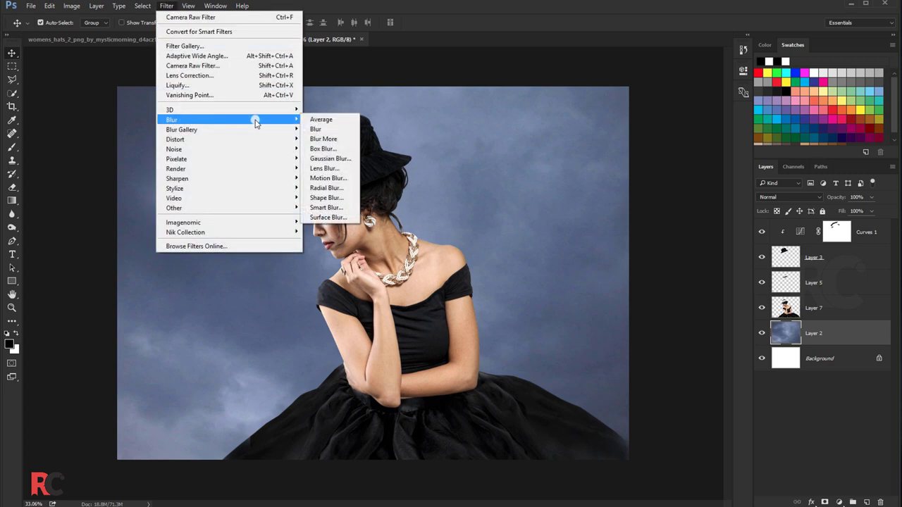
click(314, 160)
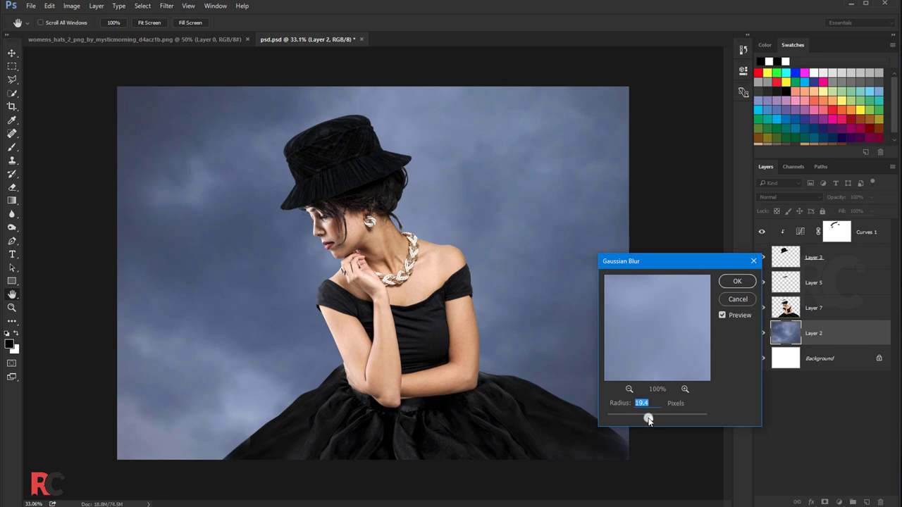
click(737, 281)
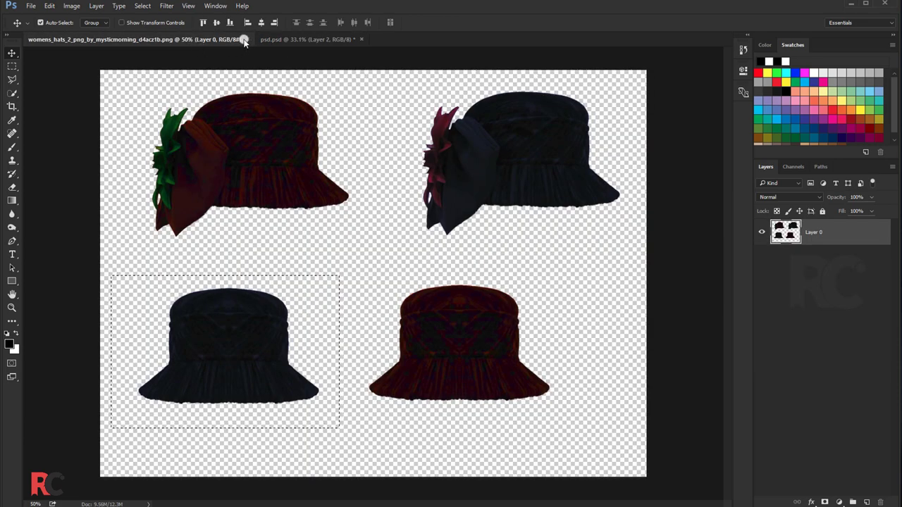
- Close the hats image and save the composite with maximum compatibility
drag(210, 43, 329, 185)
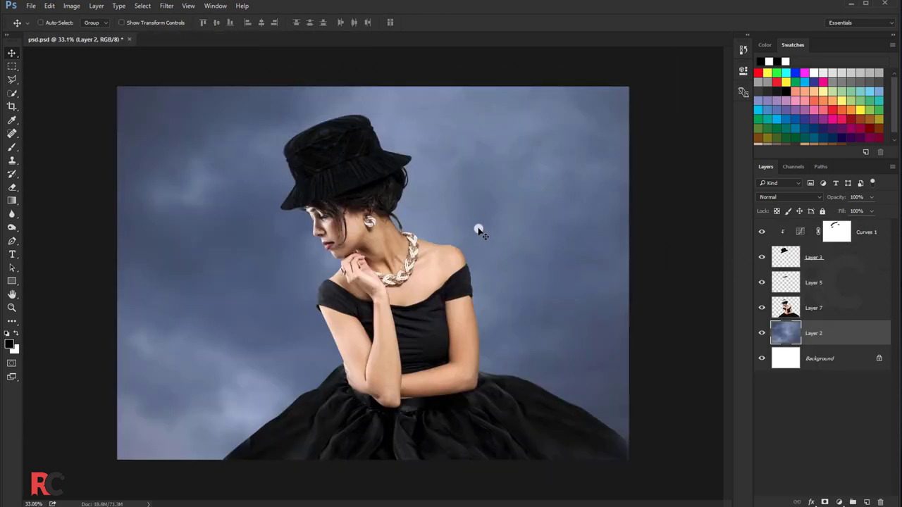
key(ctrl+s)
click(523, 145)
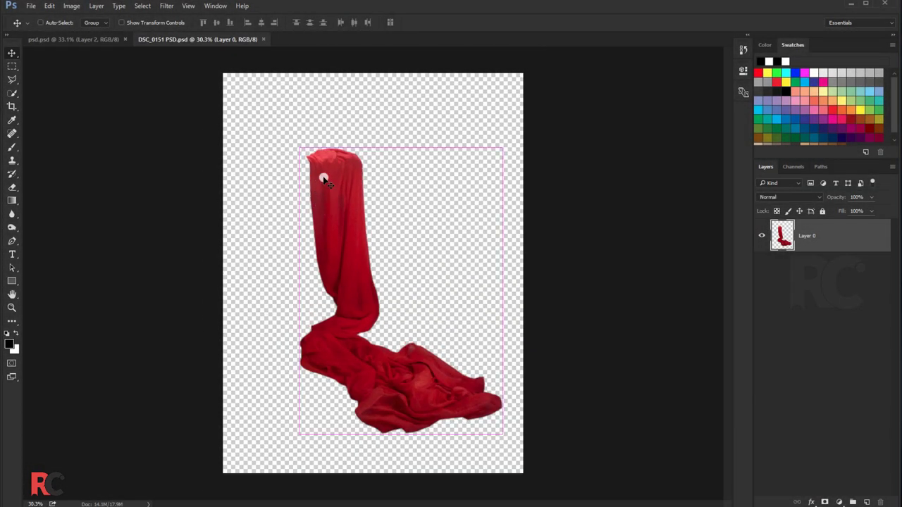
- Desaturate the red cloth in DSC_0151 with Saturation -100 and lower its lightness to darker grey
key(ctrl+u)
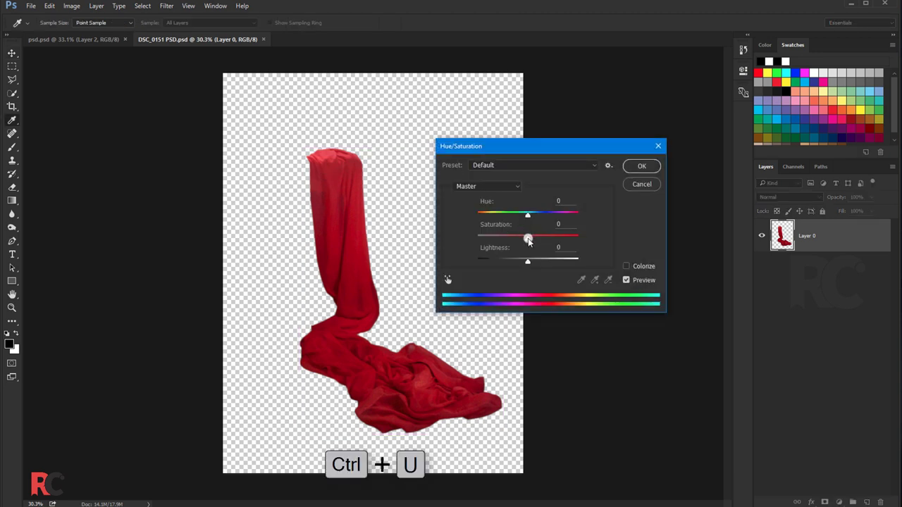
drag(527, 240, 477, 239)
drag(528, 263, 513, 264)
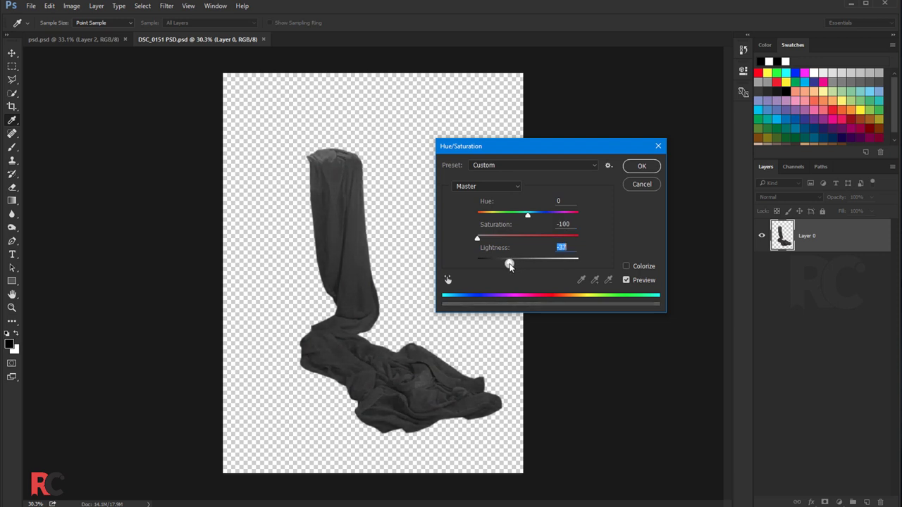
click(626, 168)
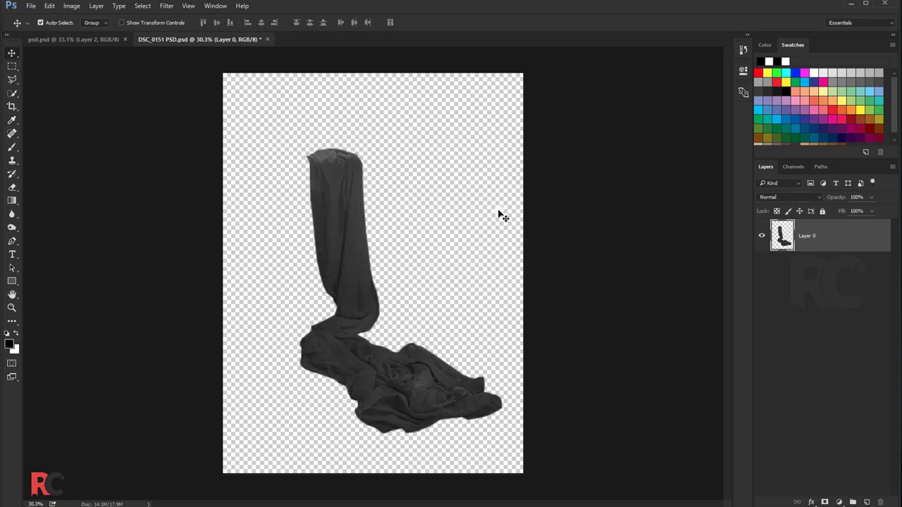
key(ctrl+l)
- Apply Levels to the cloth with midtones 0.38 and highlights 147
drag(514, 254, 521, 255)
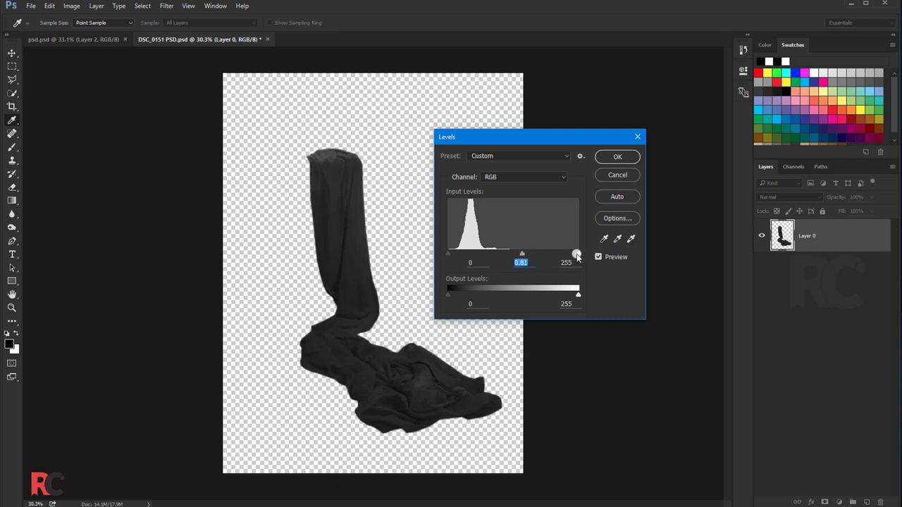
click(561, 255)
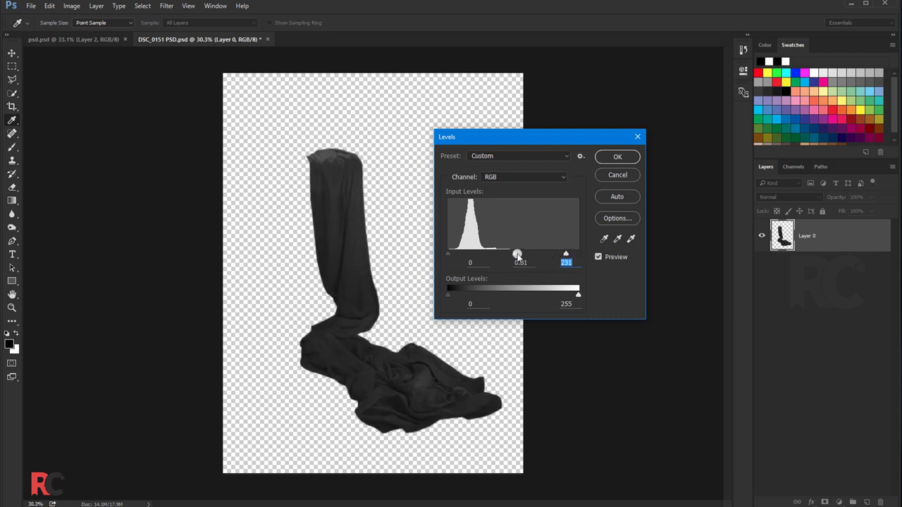
drag(514, 254, 522, 255)
click(520, 255)
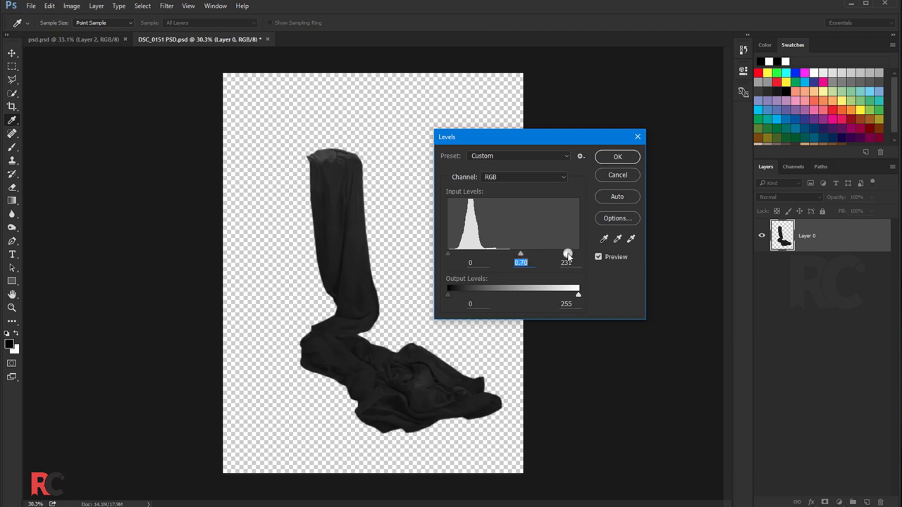
click(514, 255)
drag(540, 255, 535, 255)
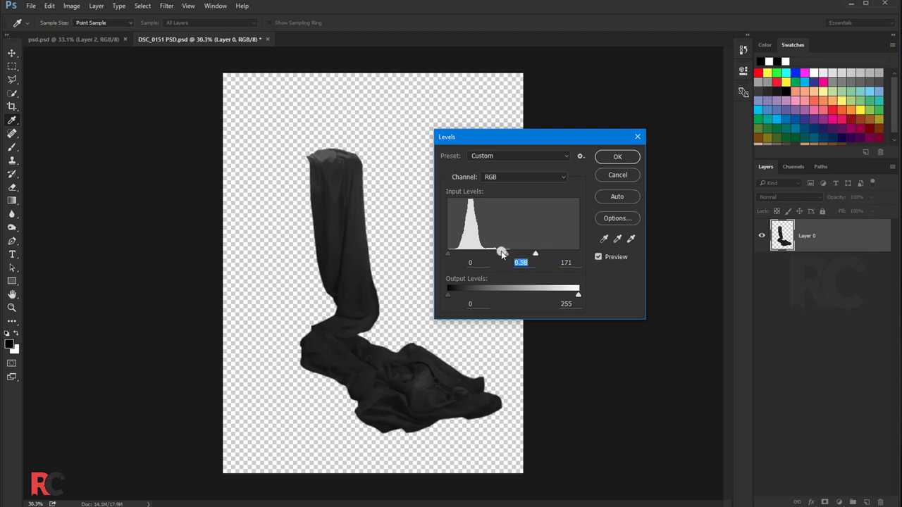
drag(534, 253, 527, 253)
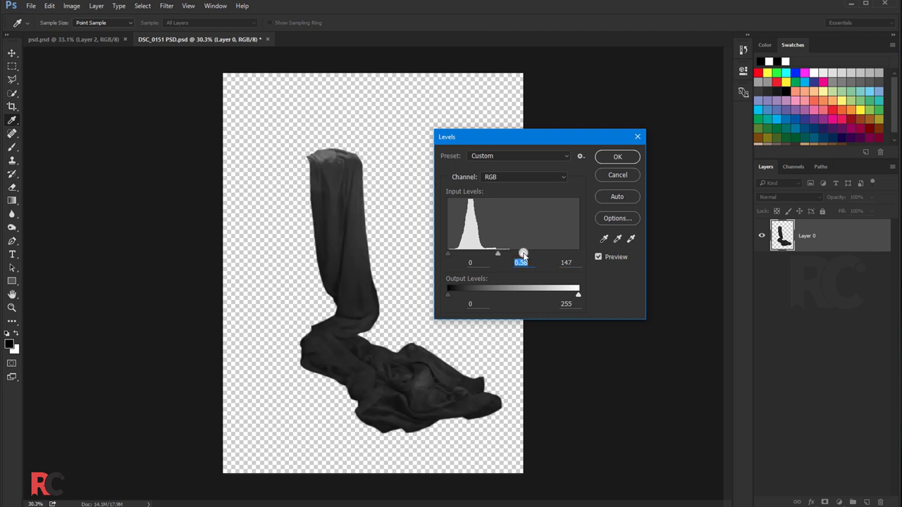
key(Return)
key(v)
- Add extra black to the cloth with Selective Color, Blacks +11
click(71, 5)
mouse_move(87, 32)
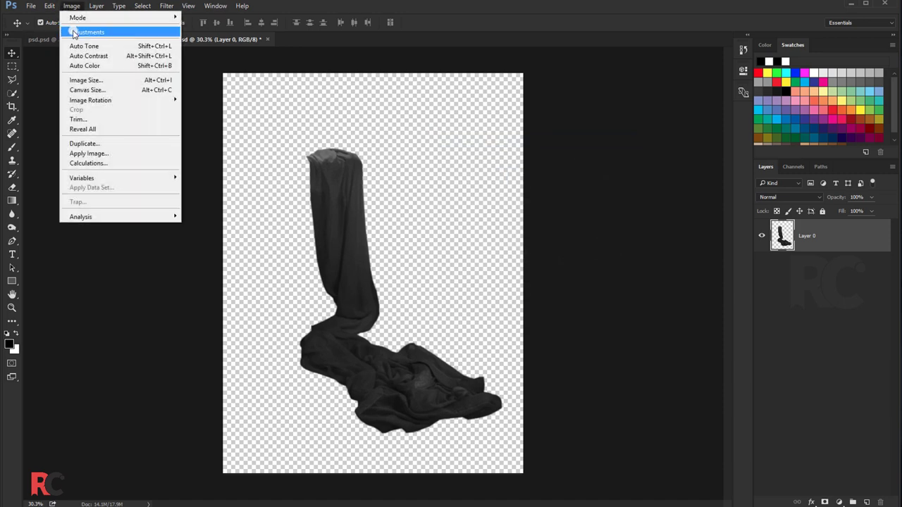
click(210, 189)
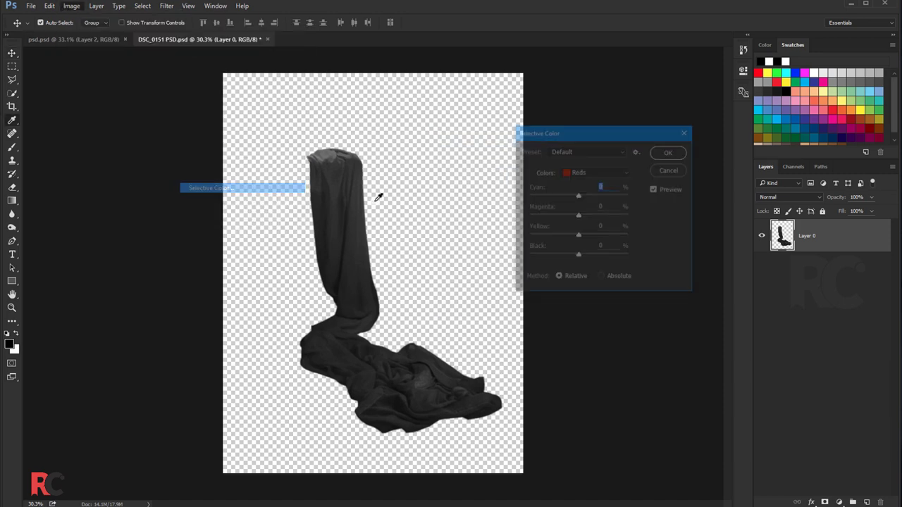
click(568, 173)
click(571, 262)
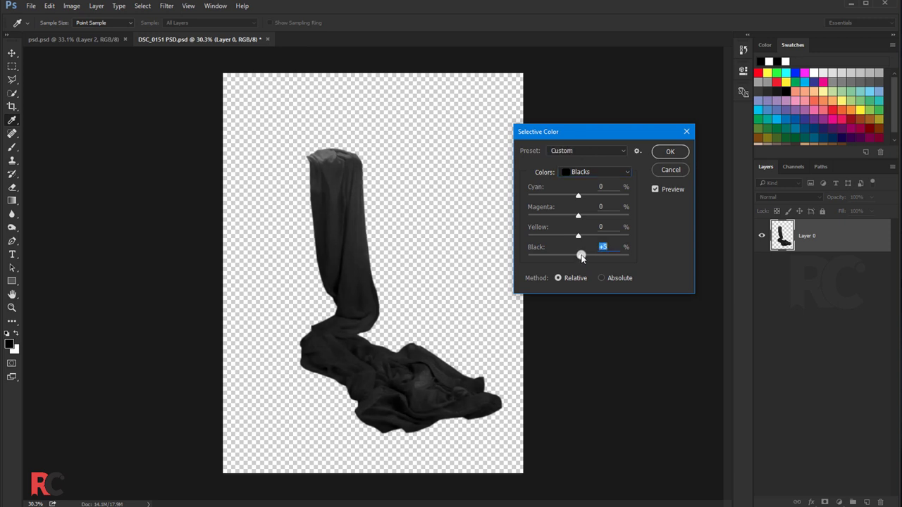
drag(584, 256, 586, 256)
key(Return)
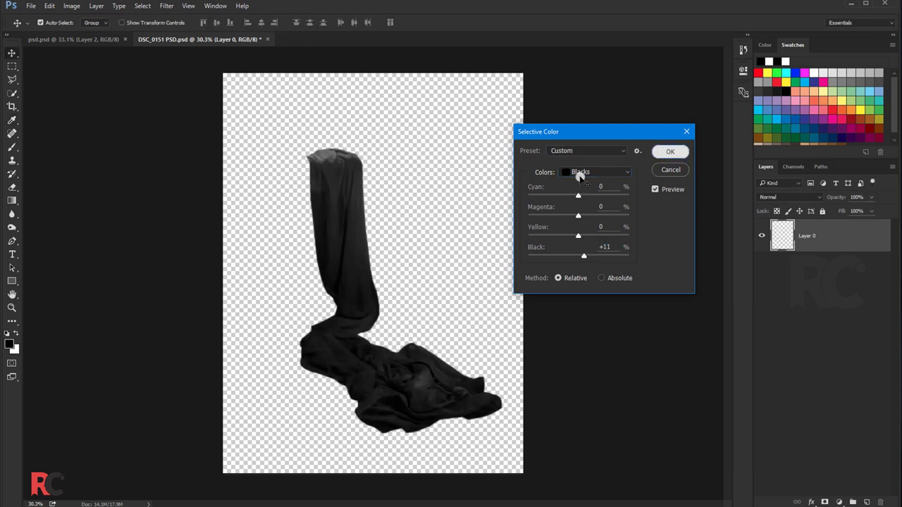
- Lasso the upright part of the cloth and copy it onto its own layer
click(14, 81)
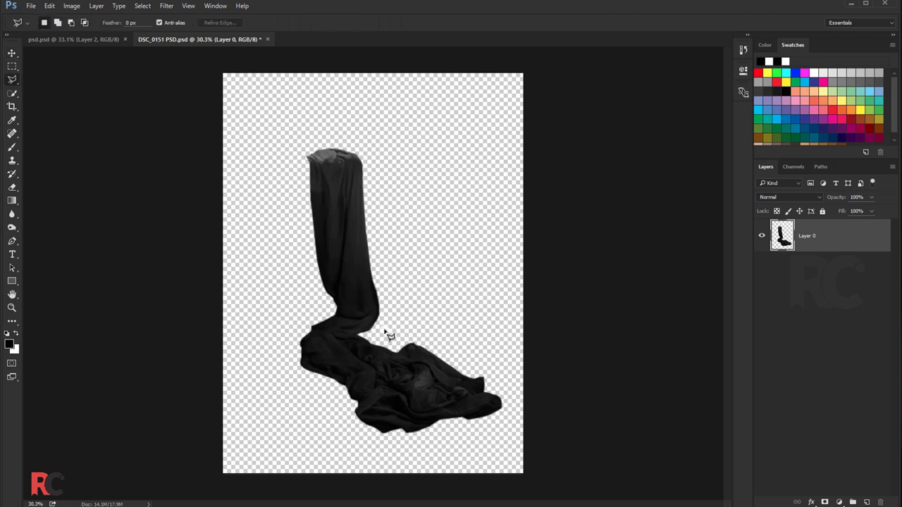
drag(332, 344, 279, 353)
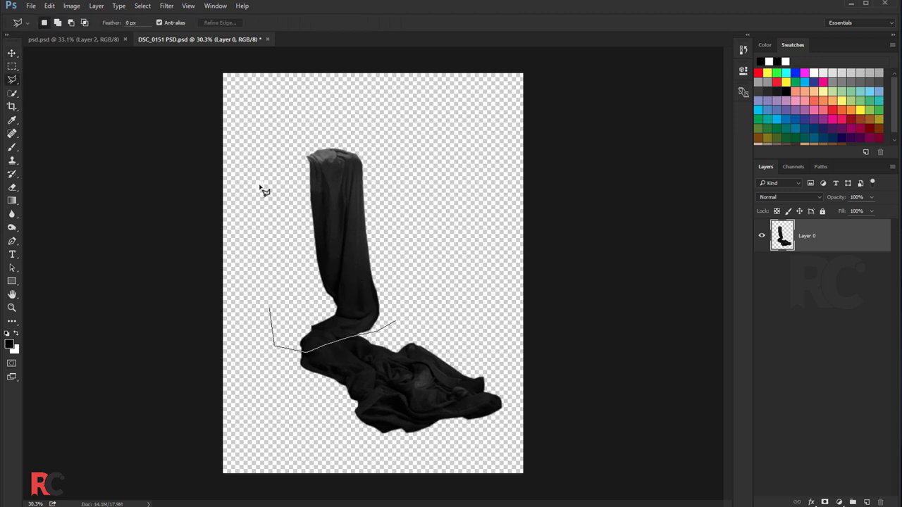
mouse_move(262, 191)
mouse_down()
mouse_move(378, 134)
mouse_move(409, 310)
mouse_move(395, 310)
mouse_up()
right_click(372, 237)
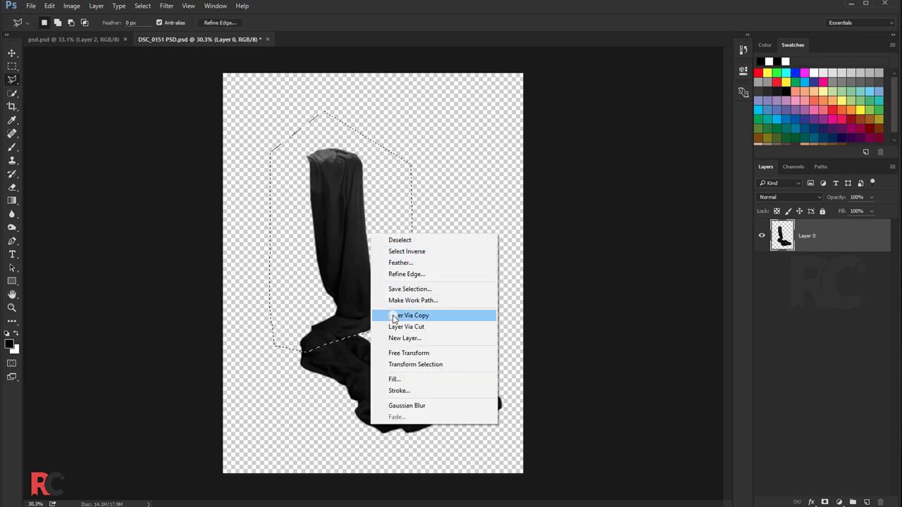
click(395, 317)
- Try moving the cloth copy upward, then undo the move
click(12, 53)
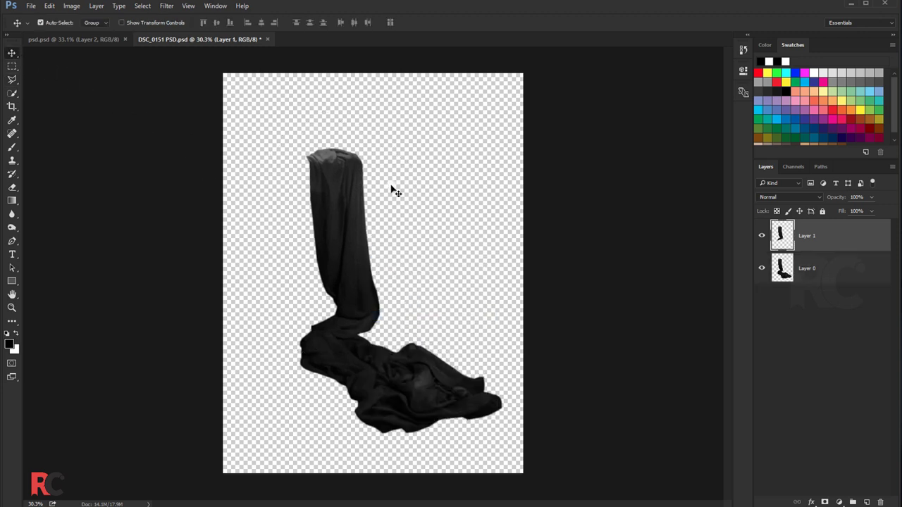
drag(373, 187, 379, 144)
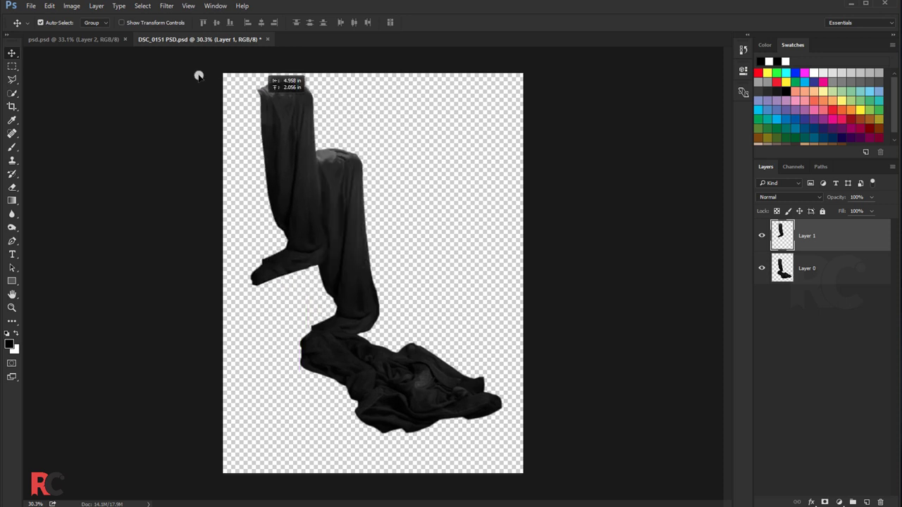
key(ctrl+z)
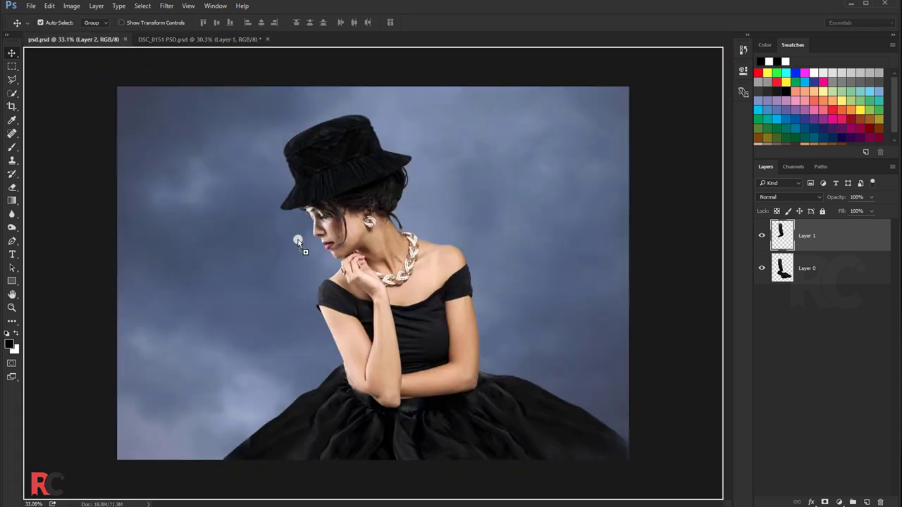
- Bring the cloth copy into the model composite, rotate it horizontal and place it by the shoulder
drag(120, 41, 310, 255)
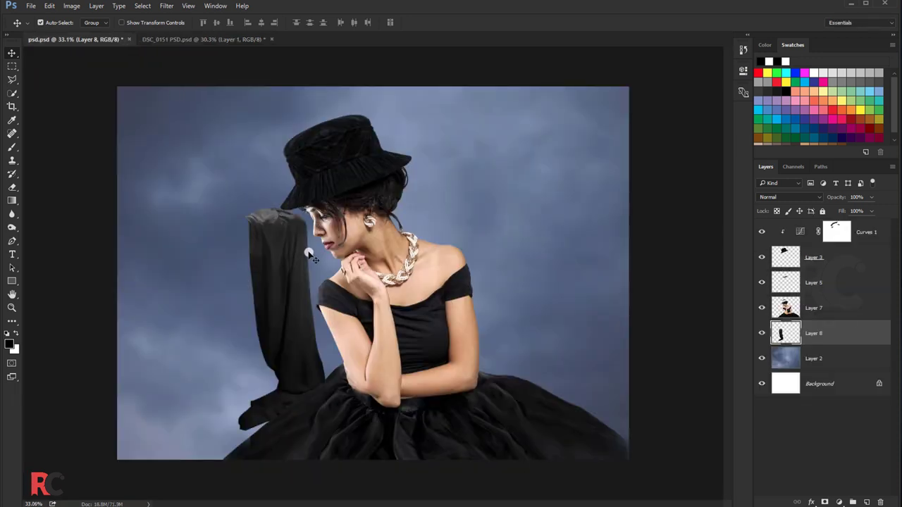
key(ctrl+t)
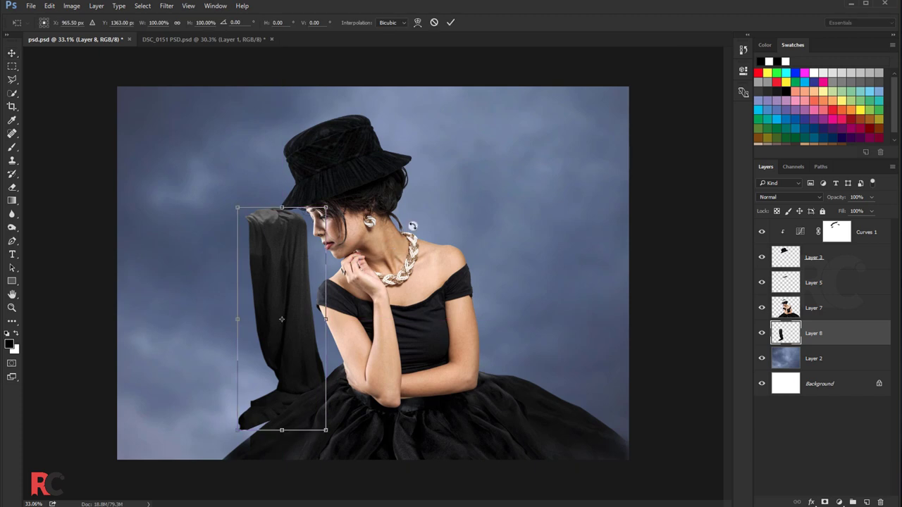
drag(360, 265, 273, 261)
drag(297, 301, 247, 247)
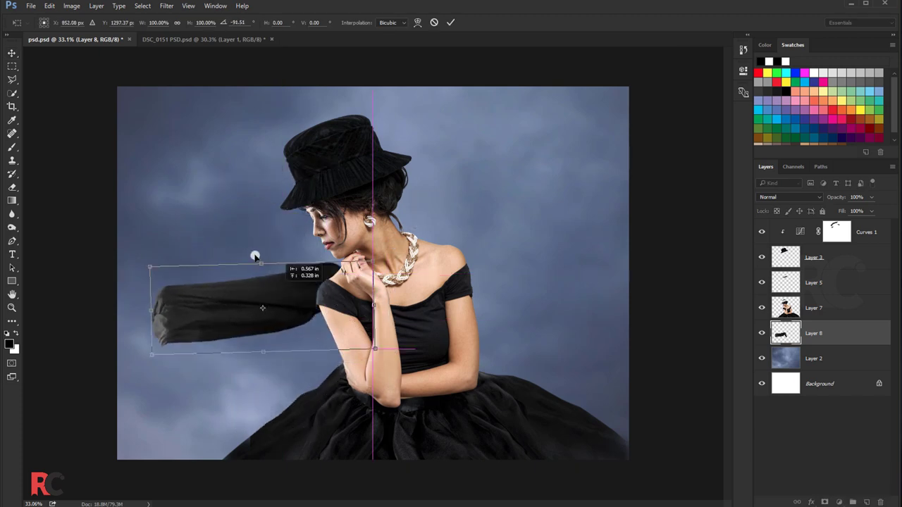
- Warp the fabric into a billowing arc and move it down slightly
right_click(249, 246)
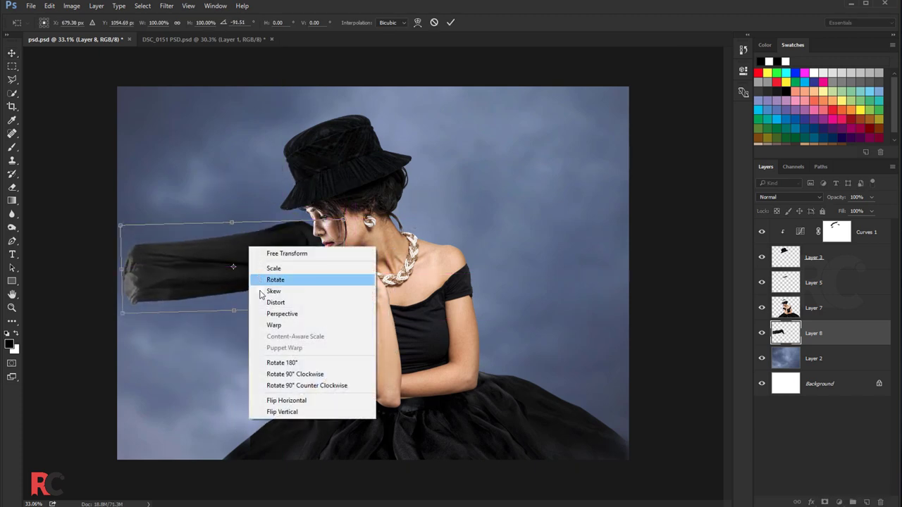
click(273, 325)
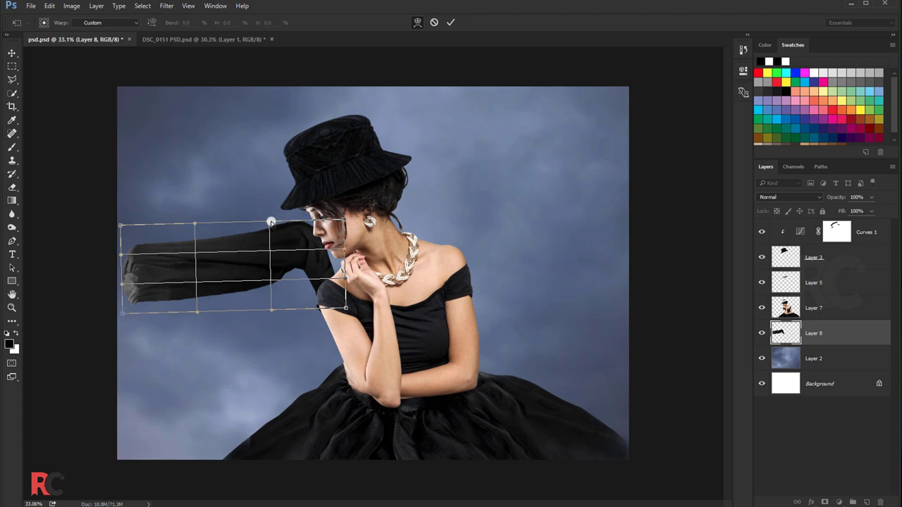
drag(271, 223, 271, 190)
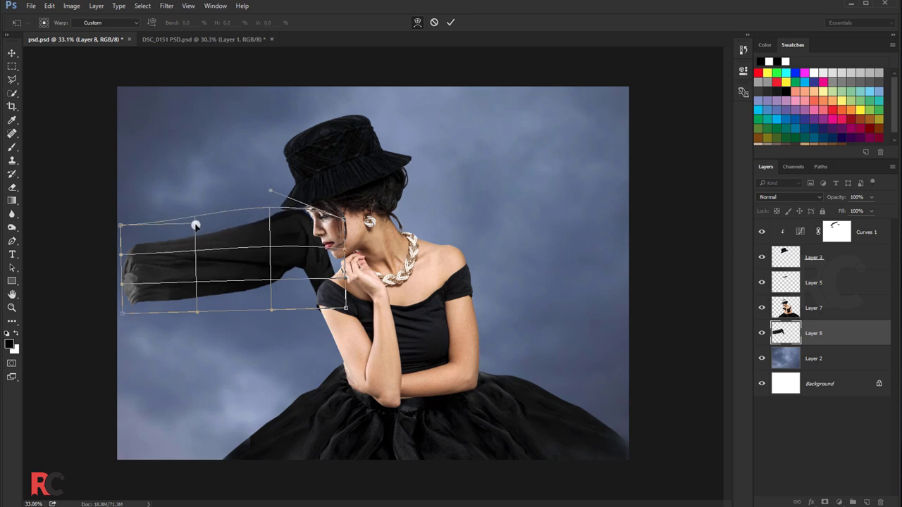
drag(195, 223, 152, 144)
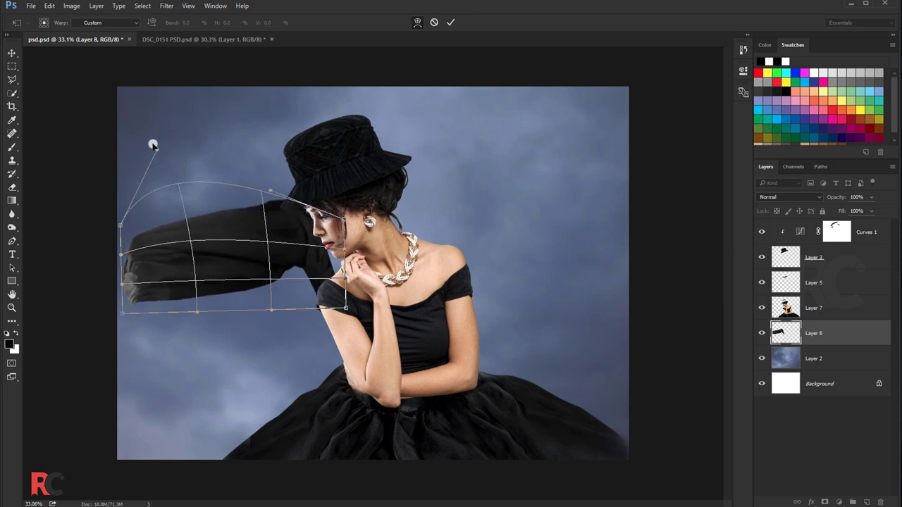
drag(212, 229, 218, 236)
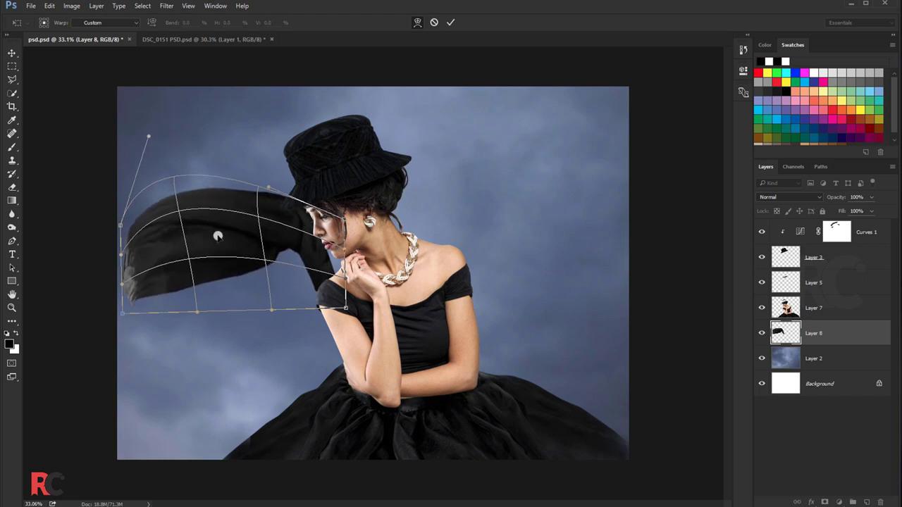
click(450, 22)
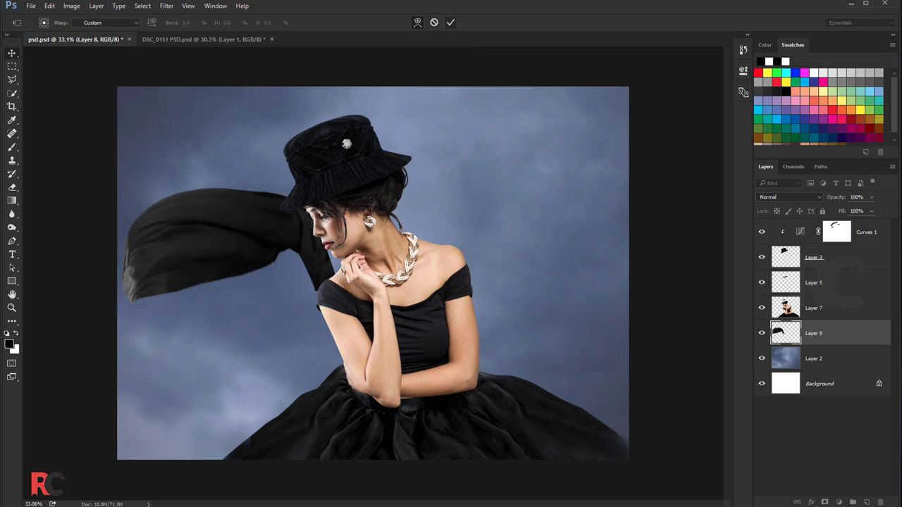
mouse_move(227, 219)
mouse_down()
mouse_move(221, 259)
mouse_move(232, 296)
mouse_up()
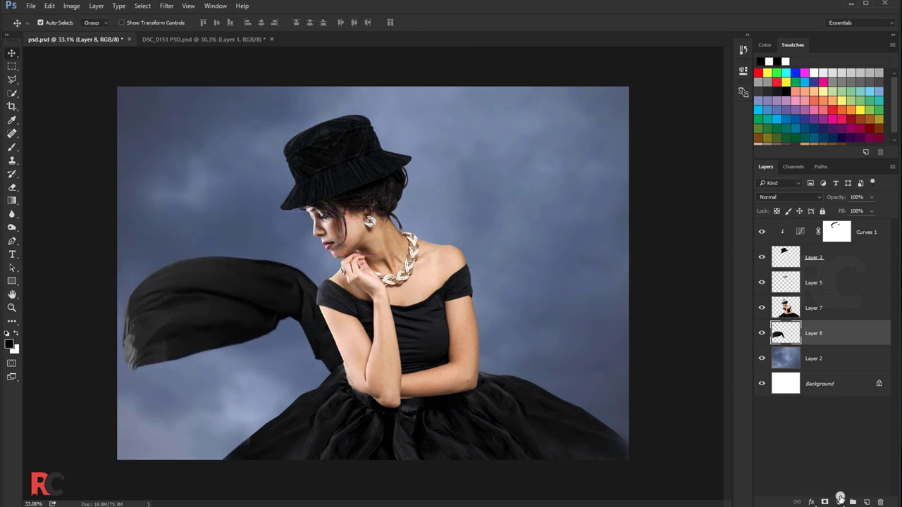
- Add a Curves adjustment clipped to Layer 8, lowering the highlights to darken the fabric
click(840, 499)
click(814, 336)
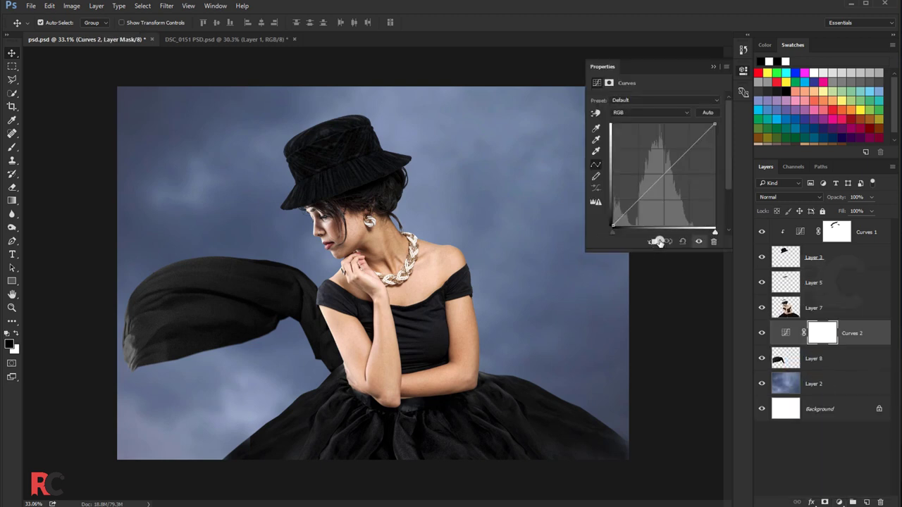
click(652, 240)
drag(712, 124, 733, 176)
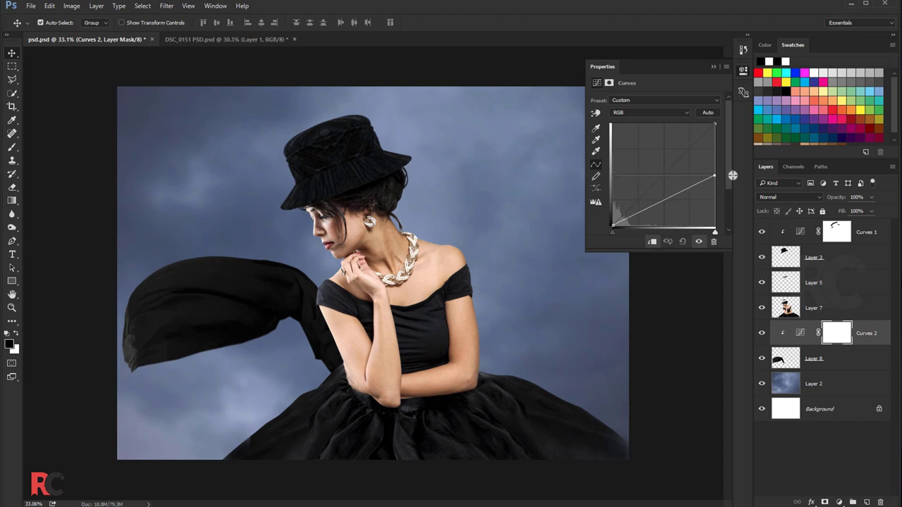
click(713, 66)
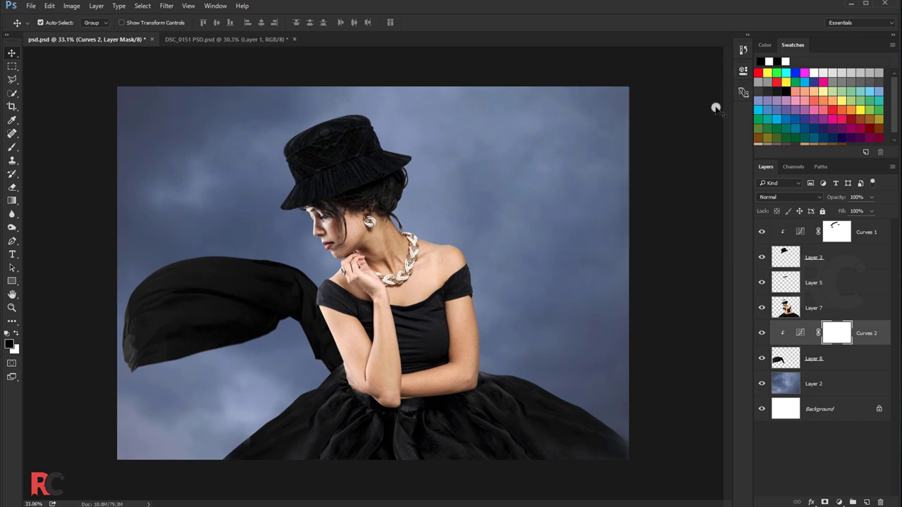
click(815, 359)
- Merge the curves into the fabric, rotate it about 21° and enlarge it to 155% at lower left
key(ctrl+e)
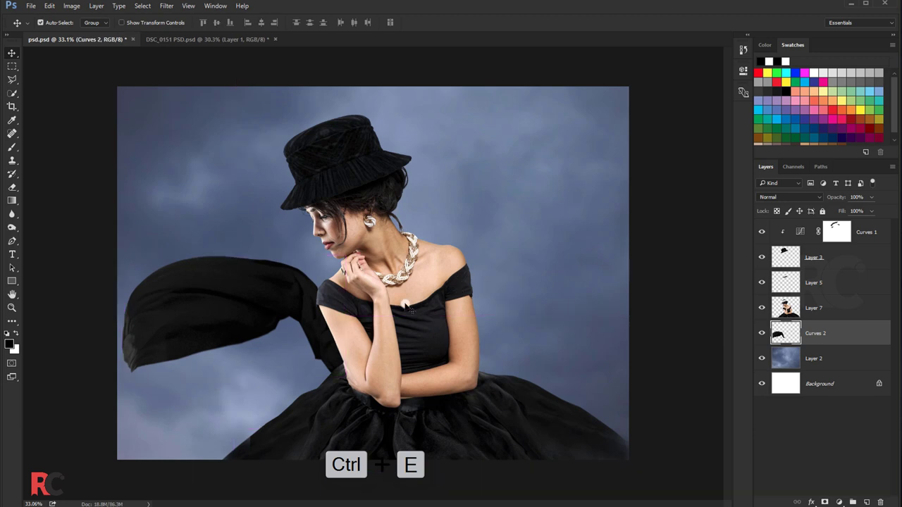
key(ctrl+t)
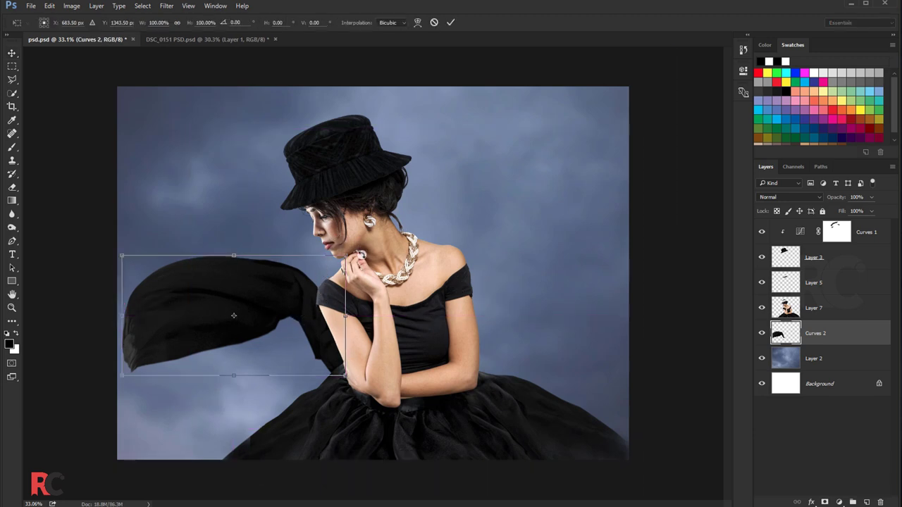
drag(355, 359, 332, 401)
drag(272, 346, 250, 428)
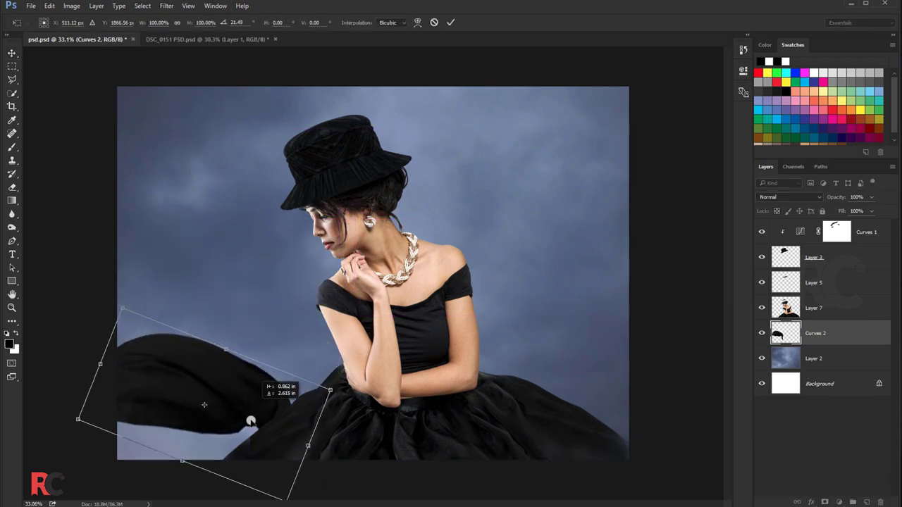
drag(326, 414, 394, 395)
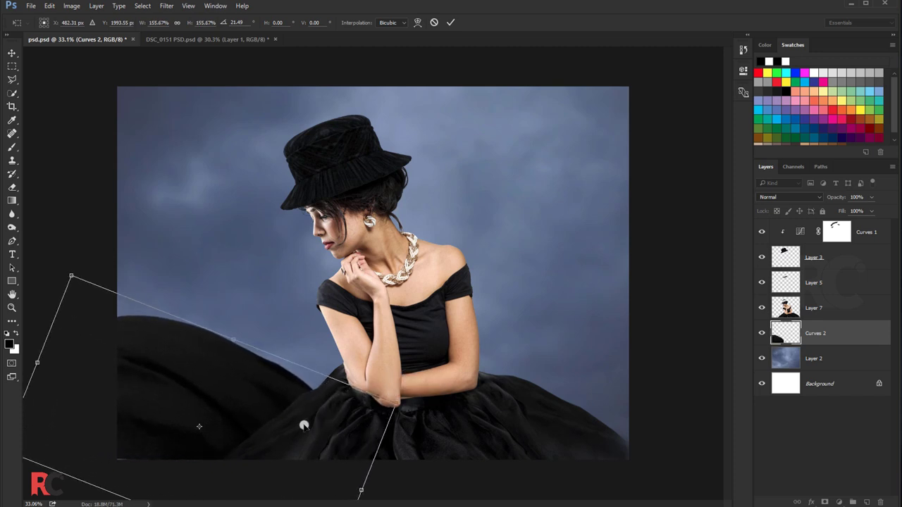
drag(300, 425, 296, 435)
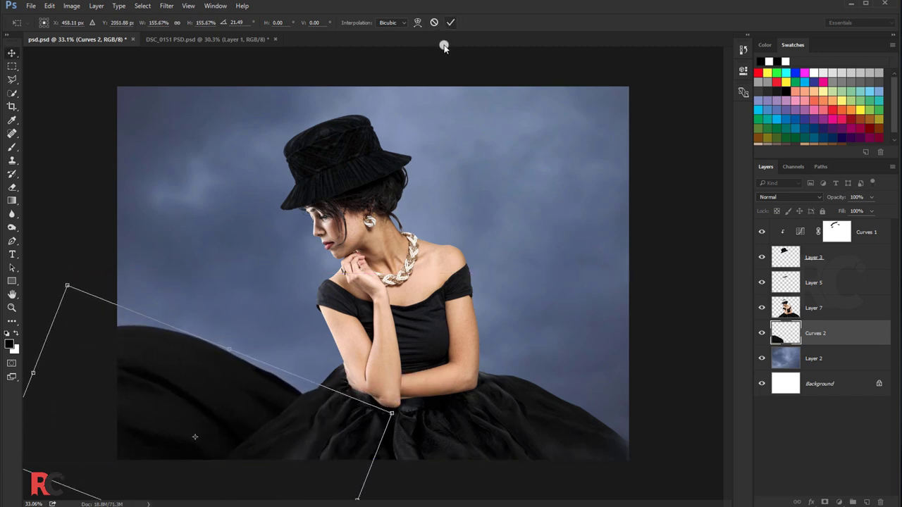
key(Return)
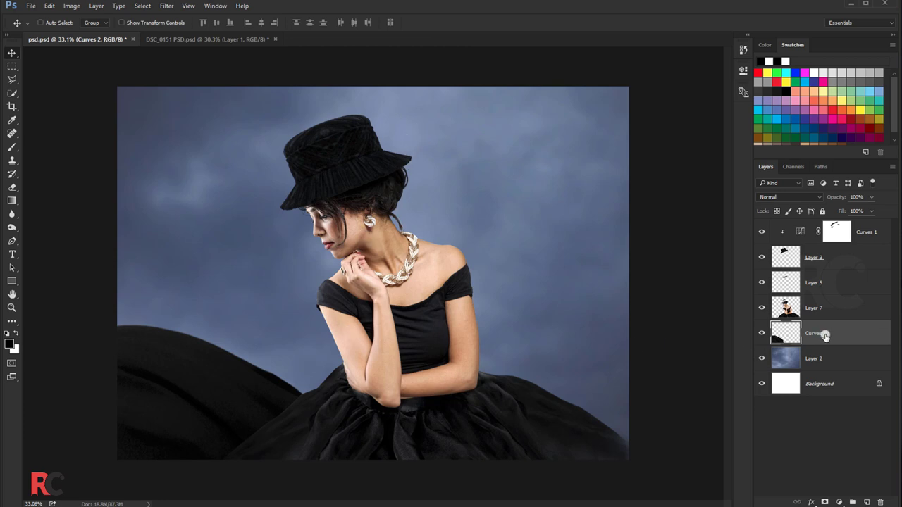
- Duplicate the fabric, enlarge it, rotate it about 23.55° and place it behind the model's right side
key(ctrl+j)
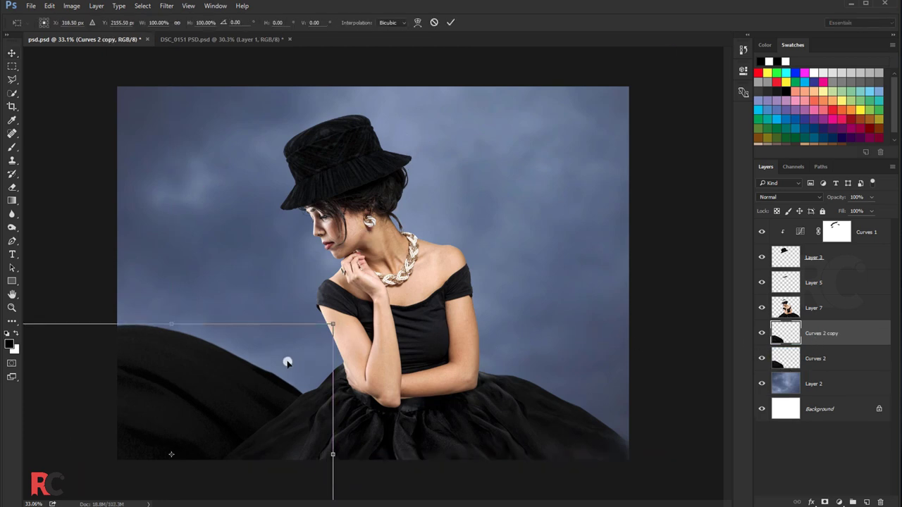
key(ctrl+t)
drag(288, 362, 584, 191)
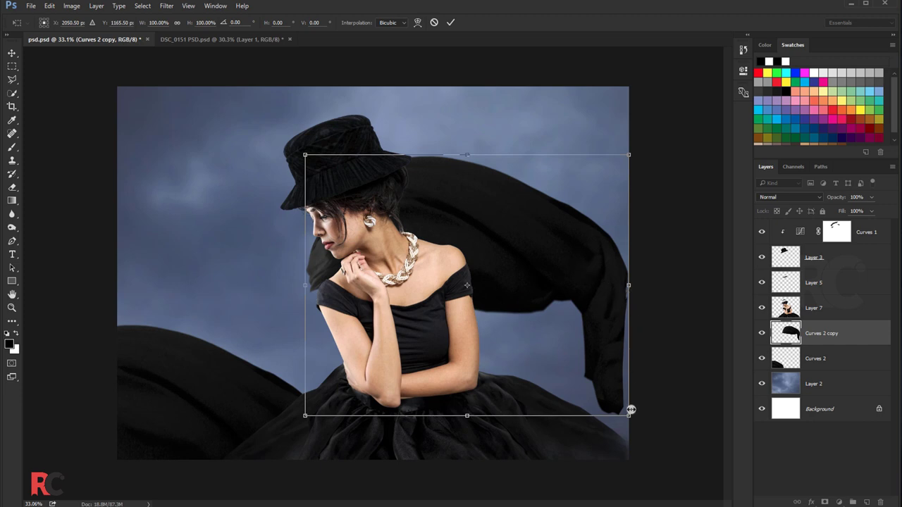
drag(628, 416, 670, 449)
drag(528, 291, 574, 328)
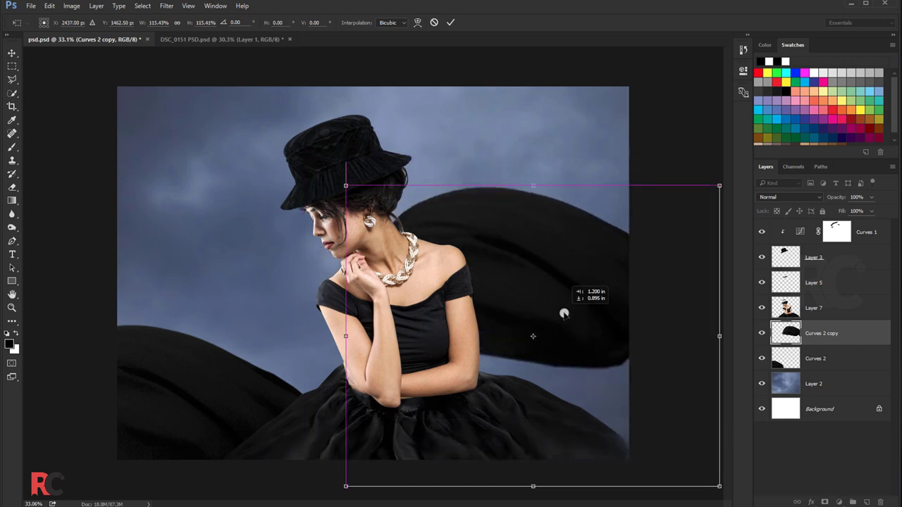
drag(564, 211, 632, 170)
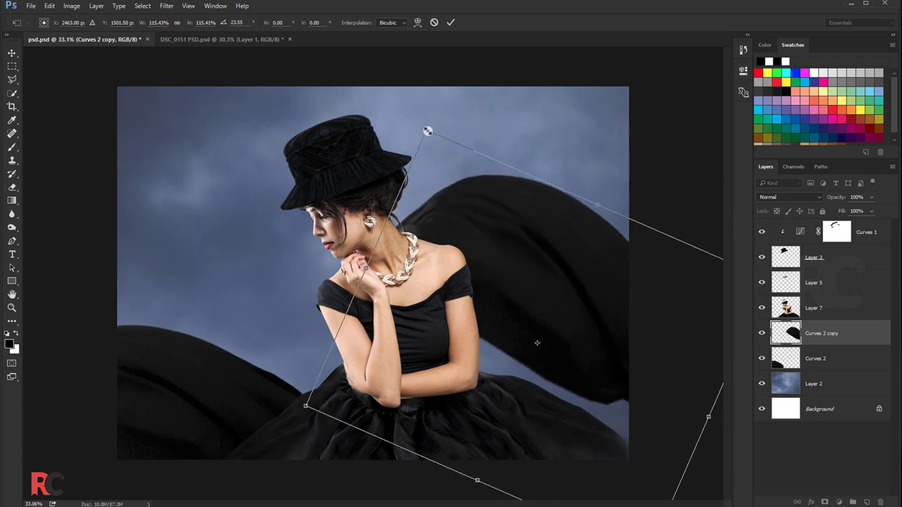
drag(427, 131, 425, 95)
drag(469, 204, 481, 245)
click(450, 22)
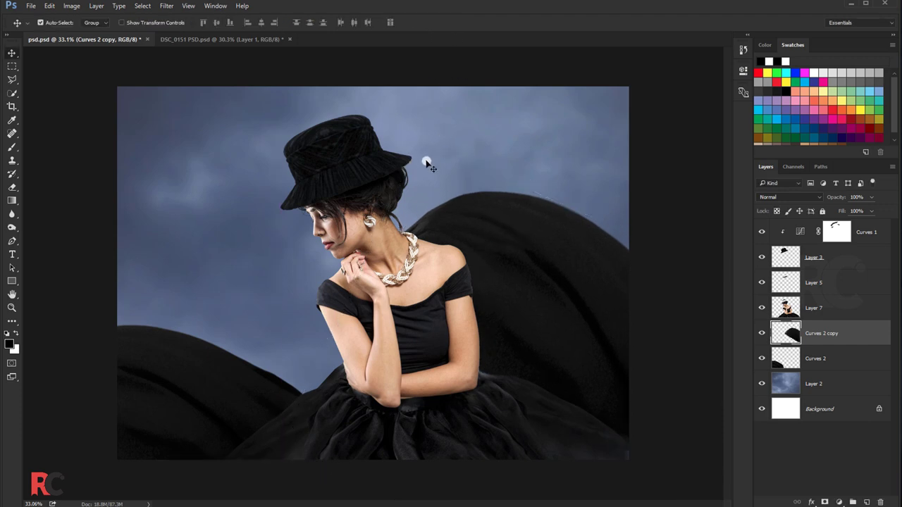
- Duplicate the fabric again, tilt it about 14.73° counter-clockwise and move it below Curves 2
key(ctrl+j)
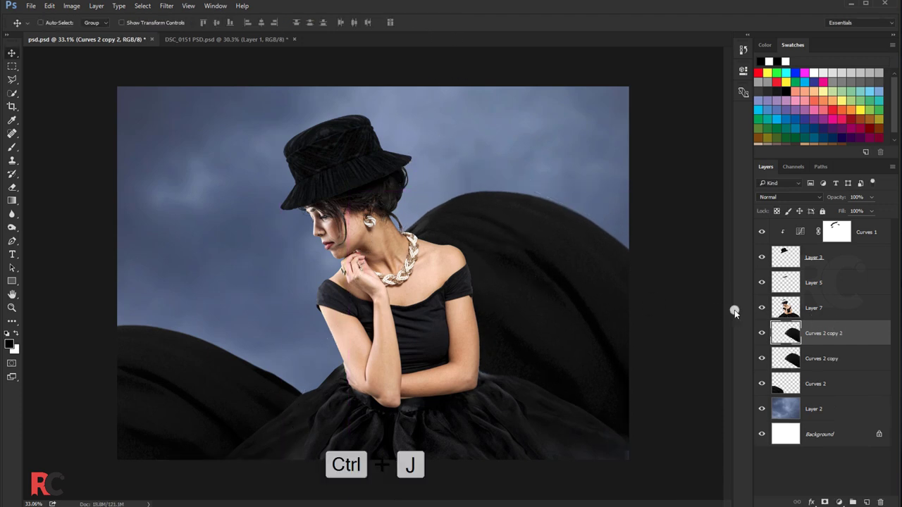
key(ctrl+t)
mouse_move(528, 148)
mouse_down()
mouse_move(507, 253)
mouse_move(569, 177)
mouse_up()
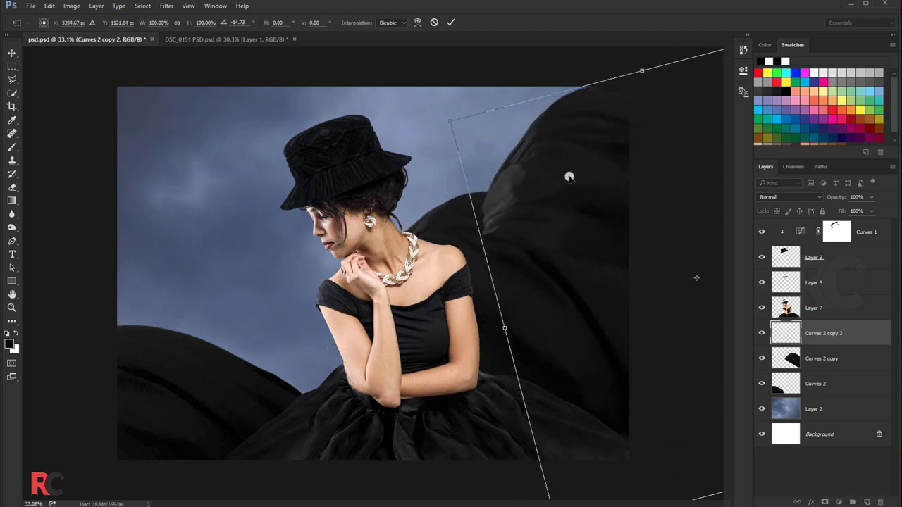
click(449, 23)
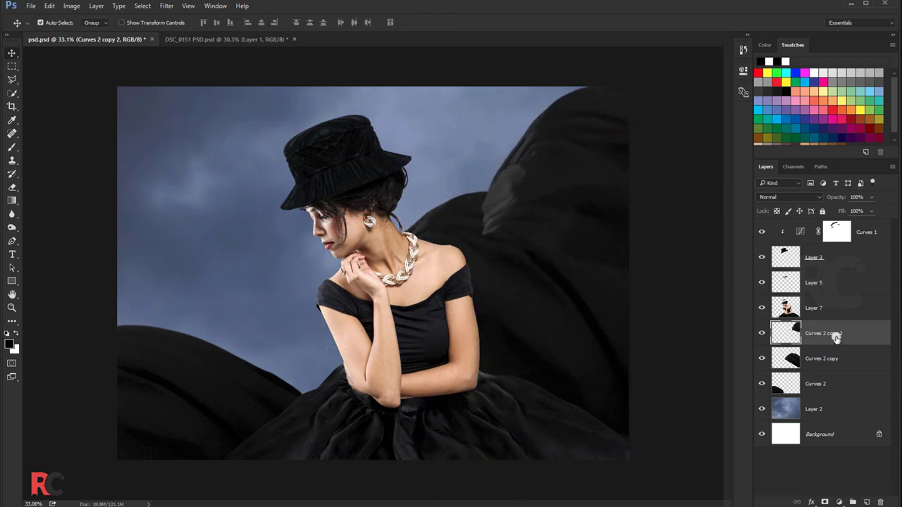
drag(836, 337, 821, 384)
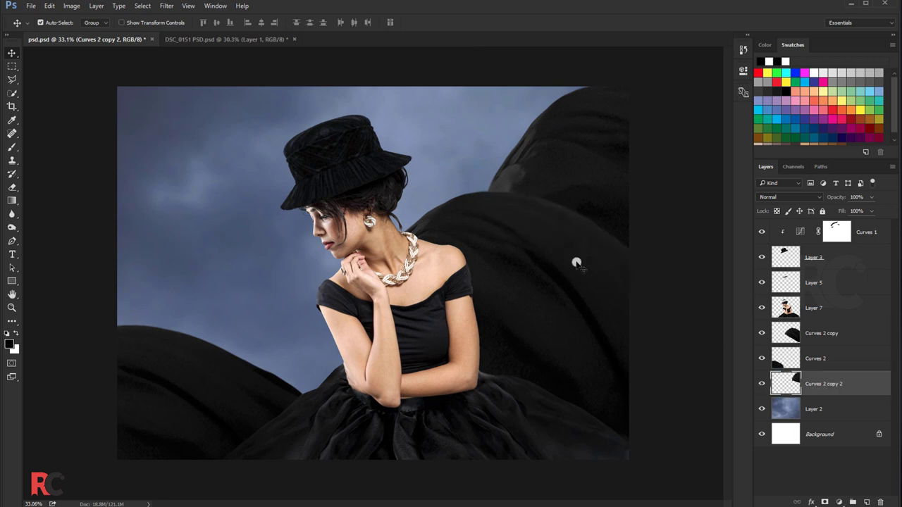
- Squash the third copy to 66.25% height, move it to the upper right and tilt it 3.45°
key(ctrl+t)
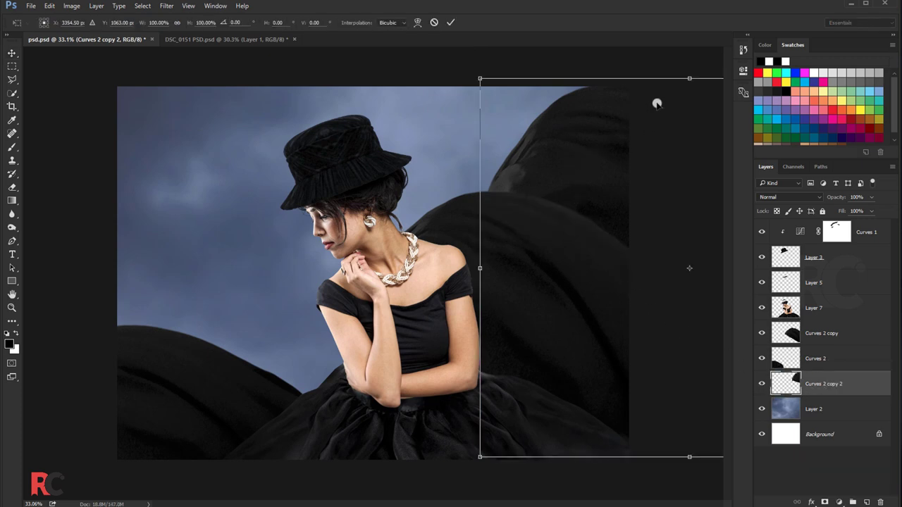
drag(688, 78, 689, 206)
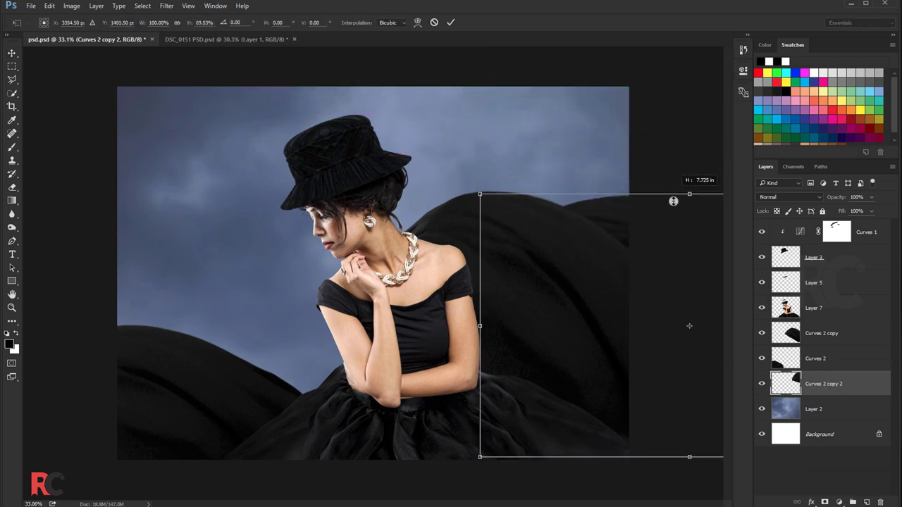
drag(660, 266, 659, 171)
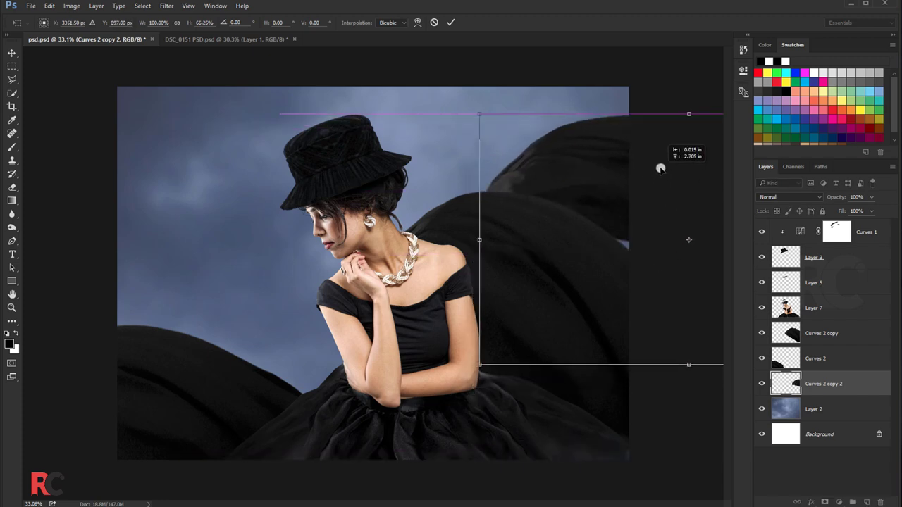
drag(659, 171, 655, 185)
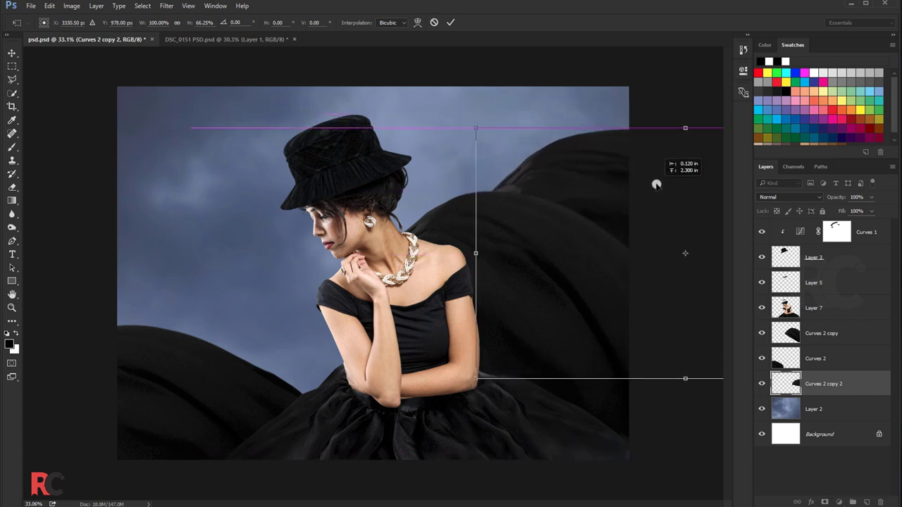
drag(675, 87, 682, 88)
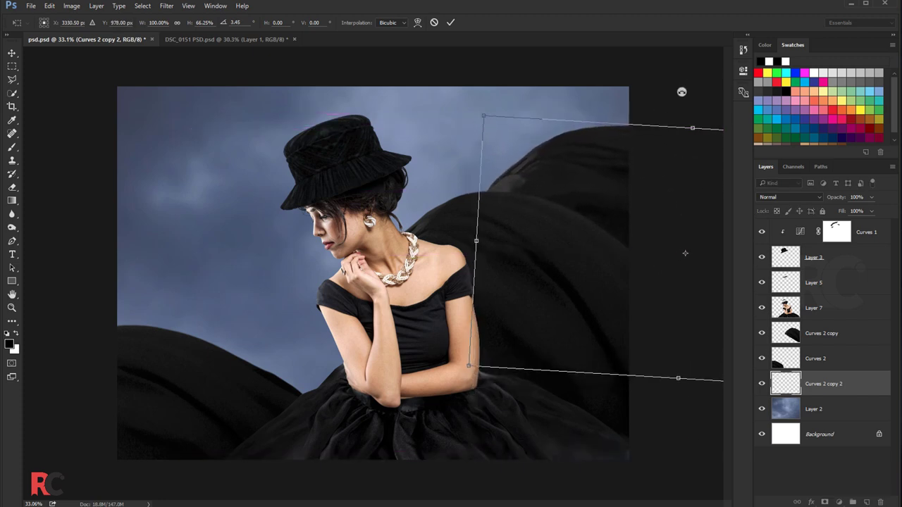
click(451, 24)
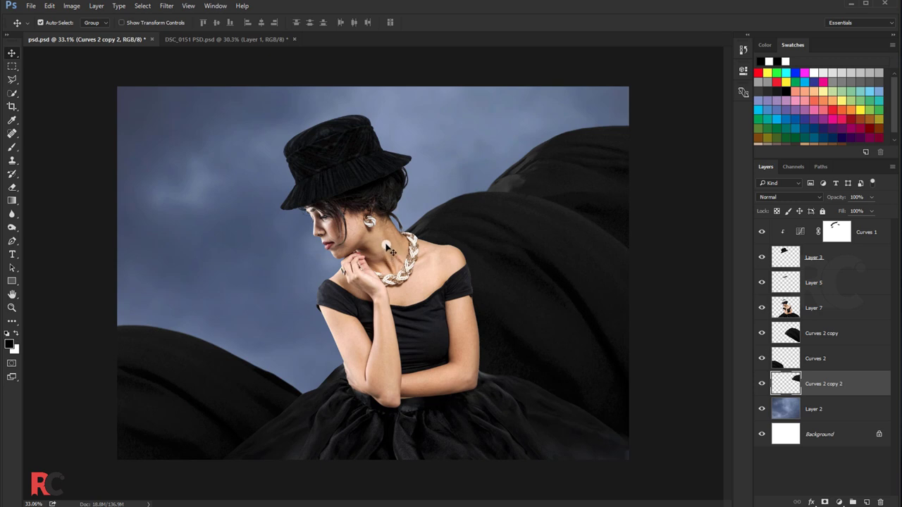
- Cool Layer 2's sky with the Camera Raw Filter, Temperature about -19
click(821, 415)
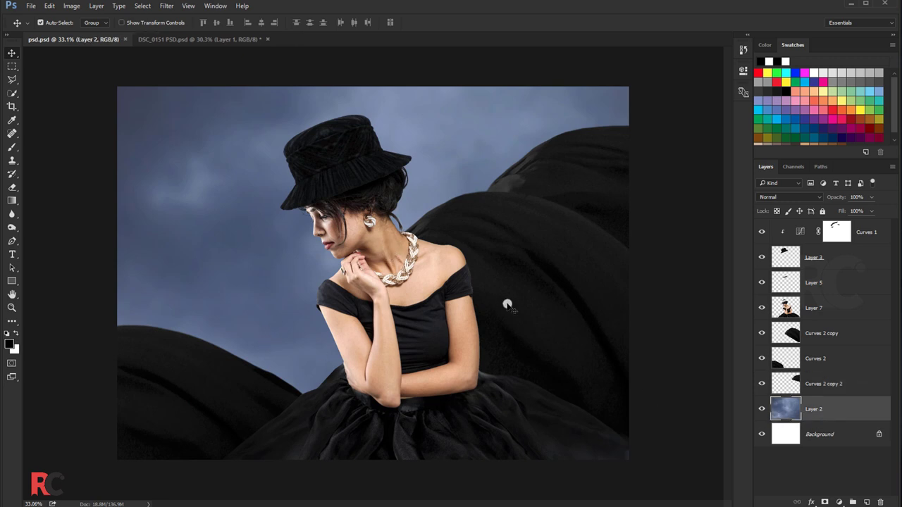
click(167, 7)
click(176, 64)
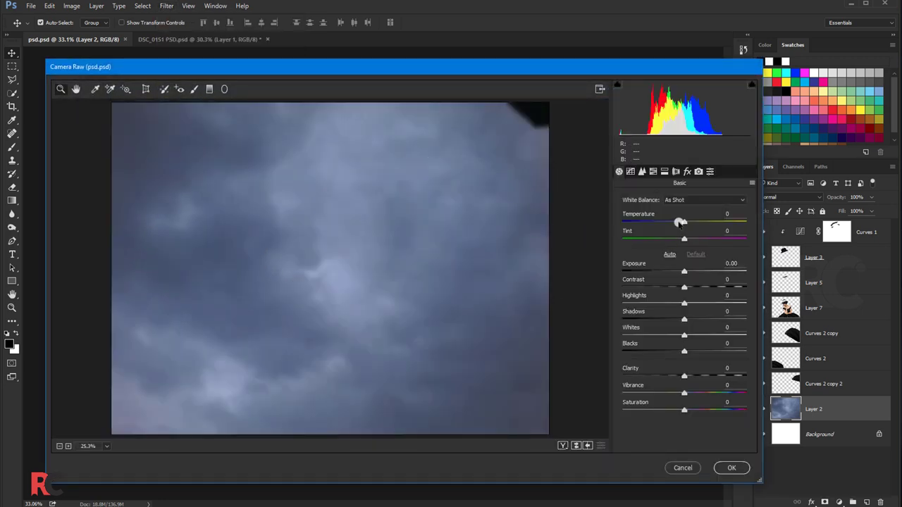
drag(679, 223, 675, 224)
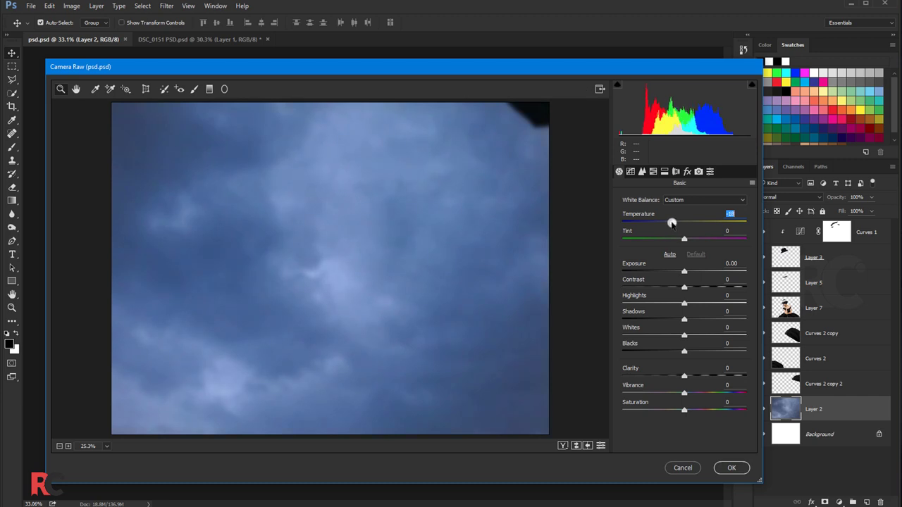
drag(672, 223, 671, 224)
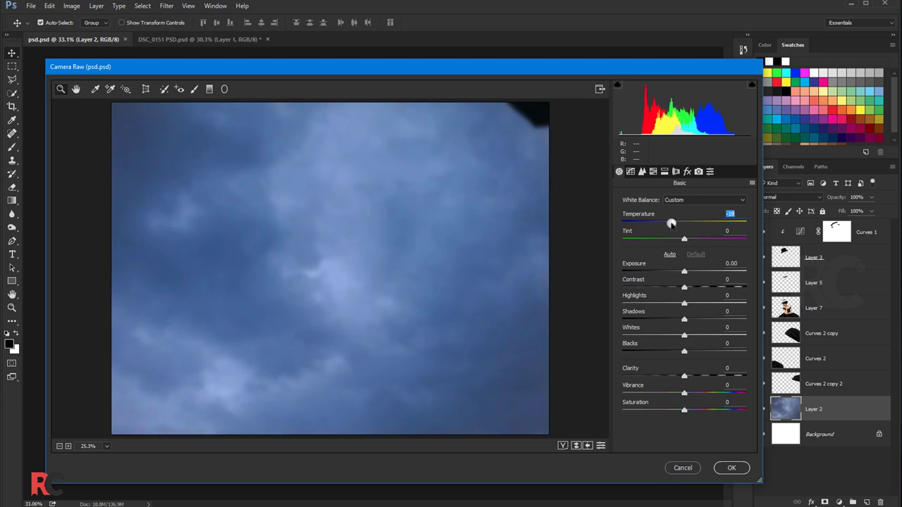
click(726, 466)
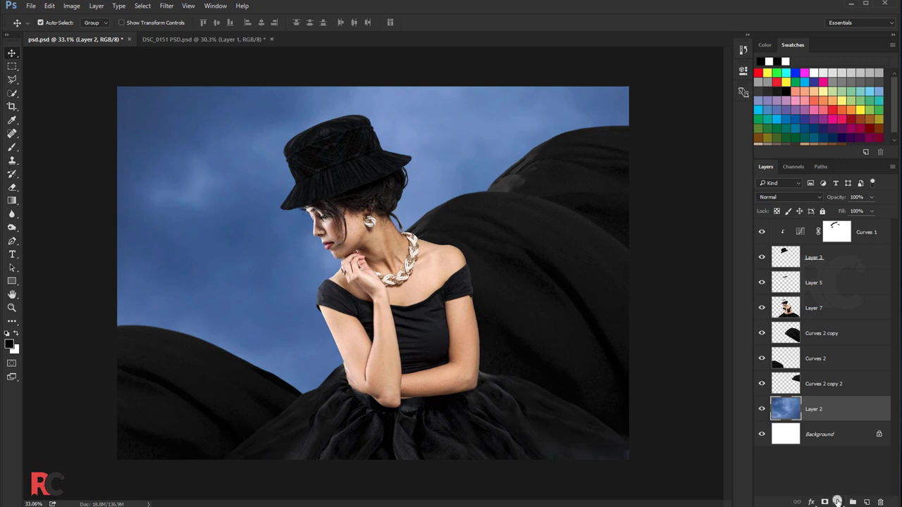
- Add a Curves 3 adjustment clipped to Layer 2, lowering highlights and midtones to deep navy
click(838, 501)
click(809, 338)
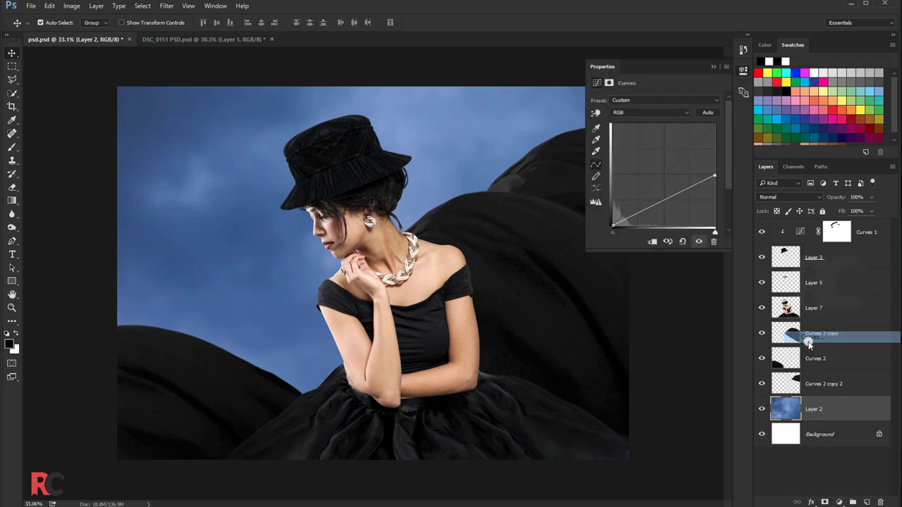
click(653, 242)
drag(714, 127, 715, 161)
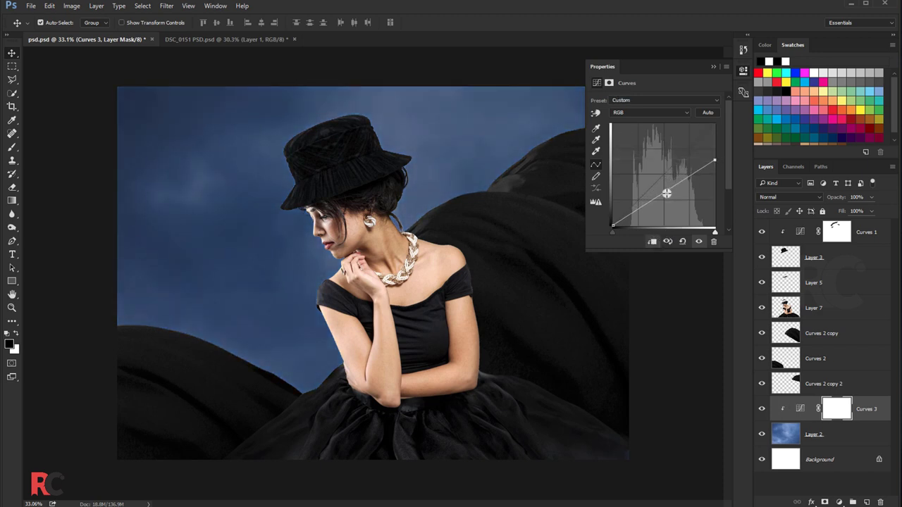
drag(666, 193, 669, 198)
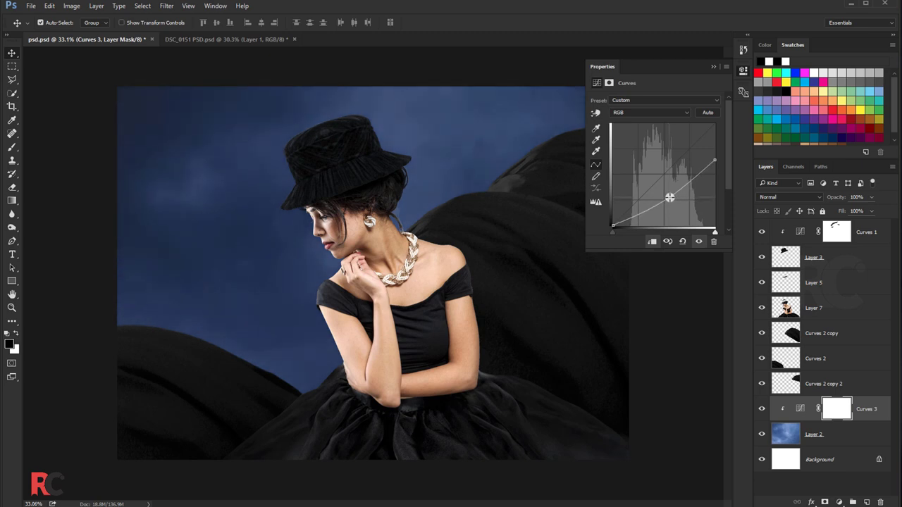
click(716, 70)
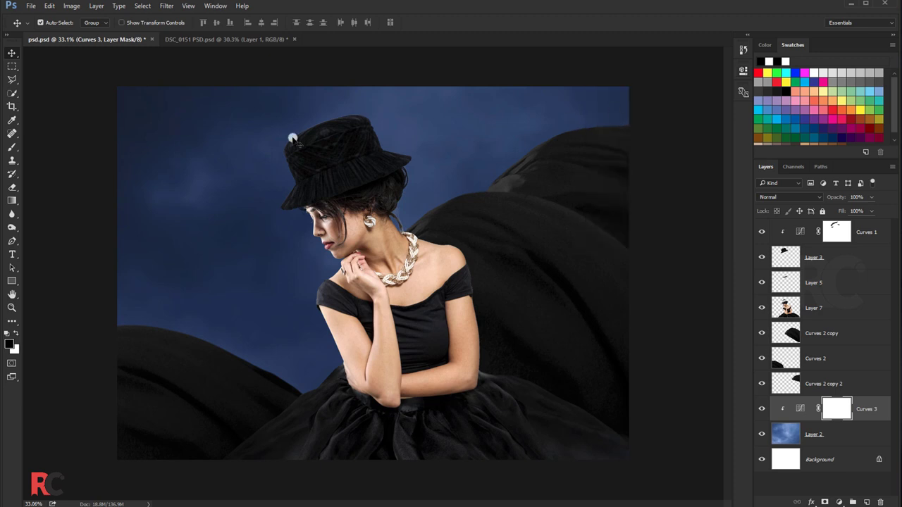
- Paint black with a very large brush on the Curves 3 mask around the hat and shoulders
click(14, 146)
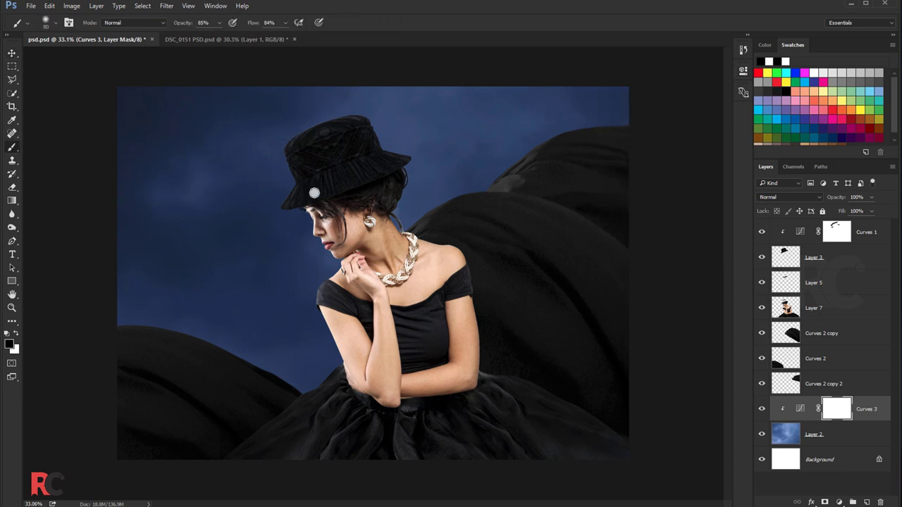
key(bracketright)
key(bracketright)
key(bracketright)
key(bracketright)
key(bracketright)
key(bracketright)
click(322, 151)
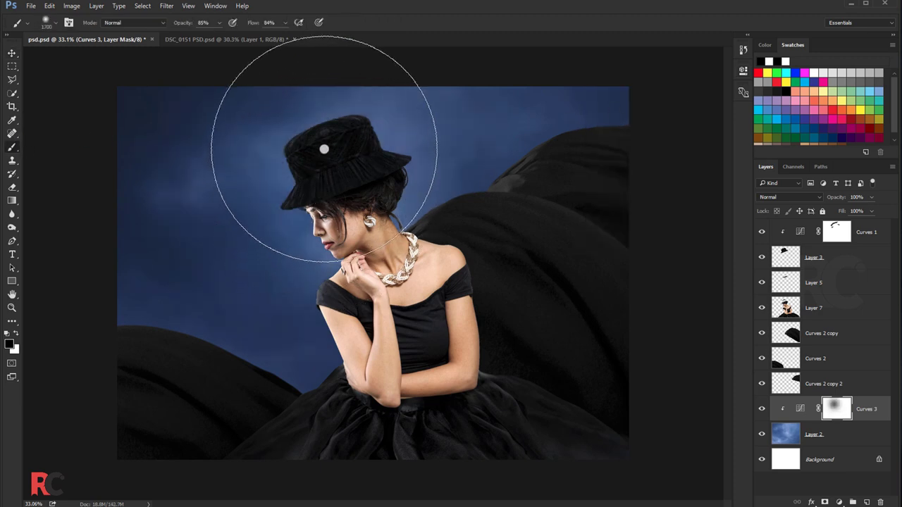
key(bracketright)
click(342, 130)
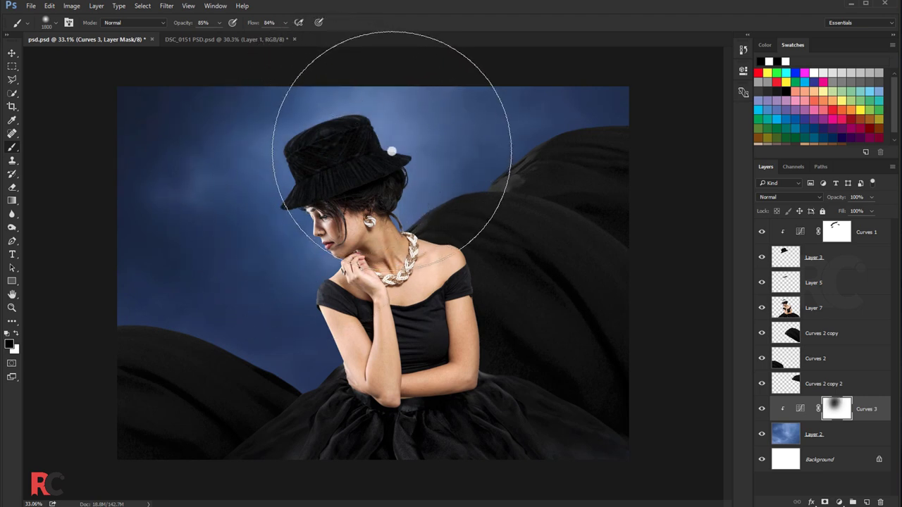
mouse_move(392, 151)
mouse_down()
mouse_move(348, 161)
mouse_move(308, 201)
mouse_move(322, 162)
mouse_move(336, 191)
mouse_move(336, 161)
mouse_move(357, 177)
mouse_move(342, 257)
mouse_up()
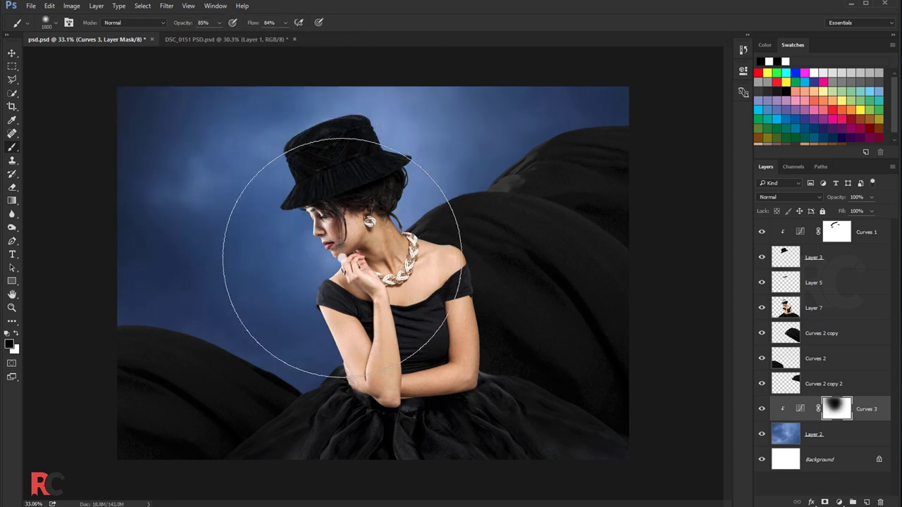
click(13, 53)
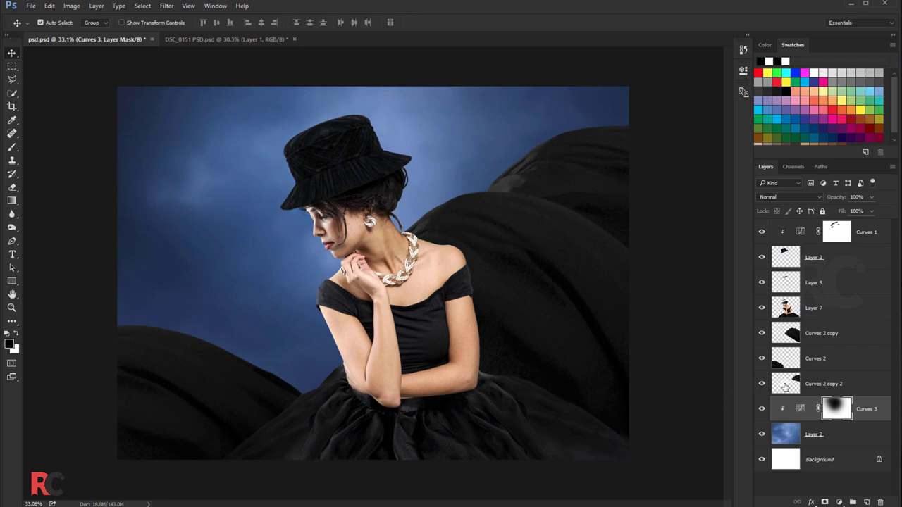
- Apply a 15.3 px Gaussian Blur to the Curves 2 fabric layer
click(808, 379)
click(761, 383)
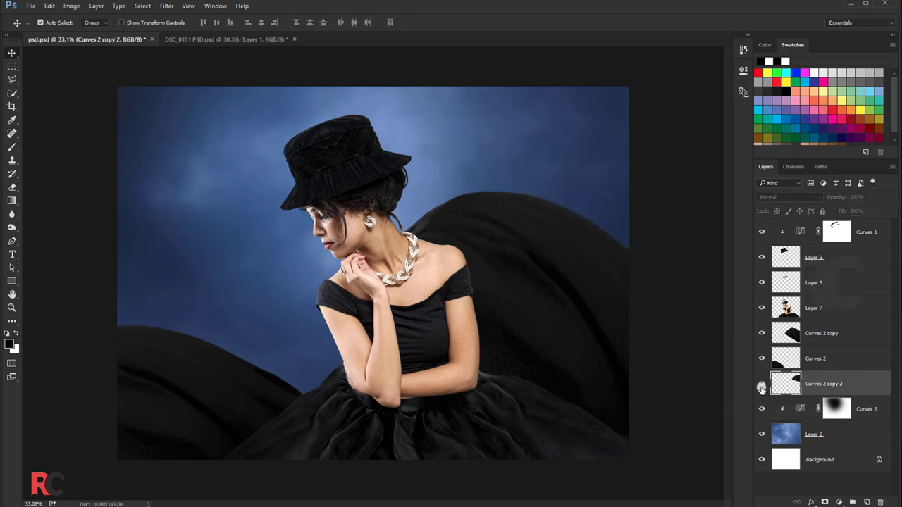
click(819, 339)
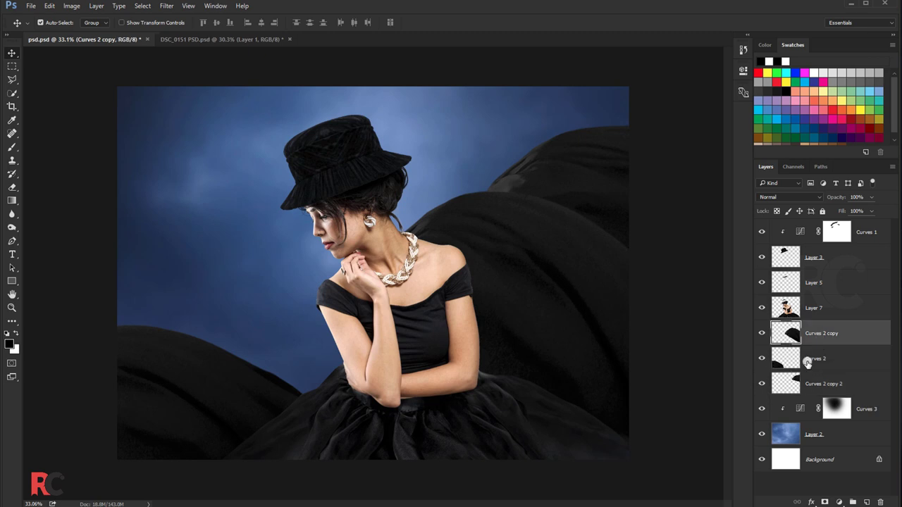
click(809, 361)
click(761, 358)
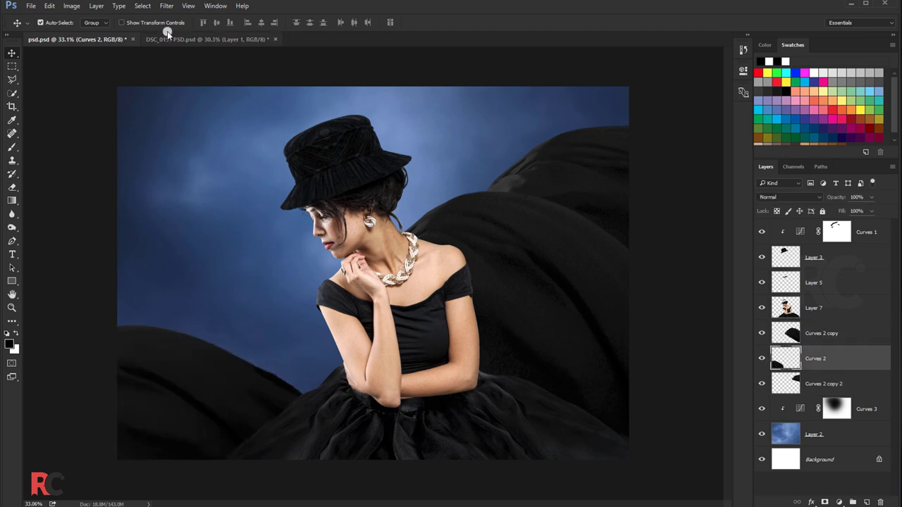
click(167, 6)
mouse_move(211, 120)
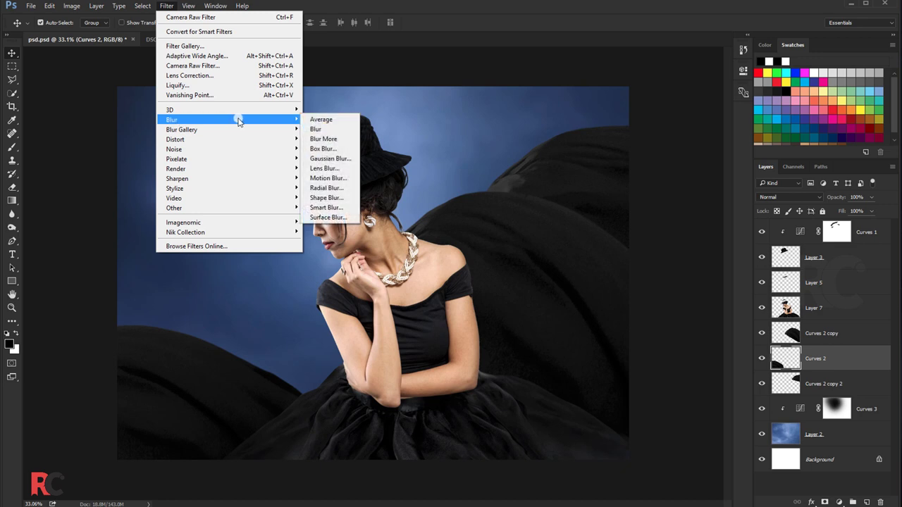
click(330, 159)
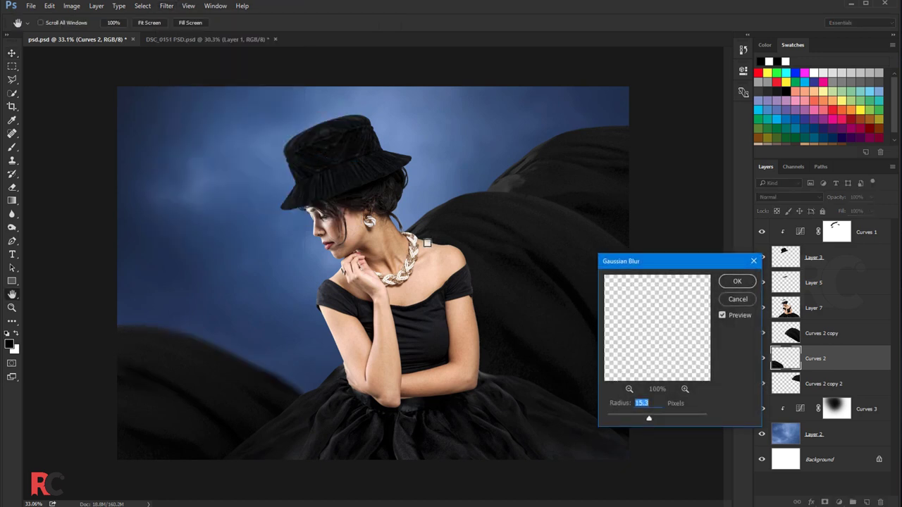
click(730, 281)
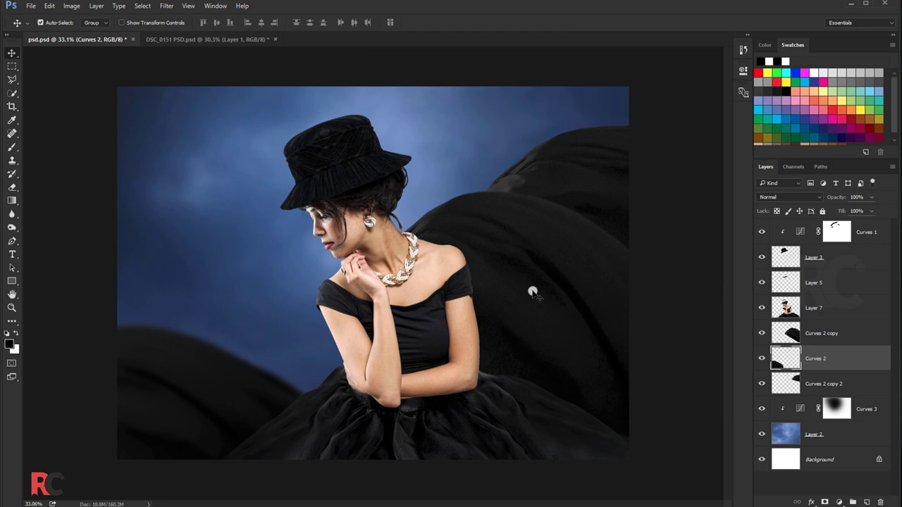
- Apply the same Gaussian Blur to the Curves 2 copy fabric layer
click(820, 332)
click(761, 333)
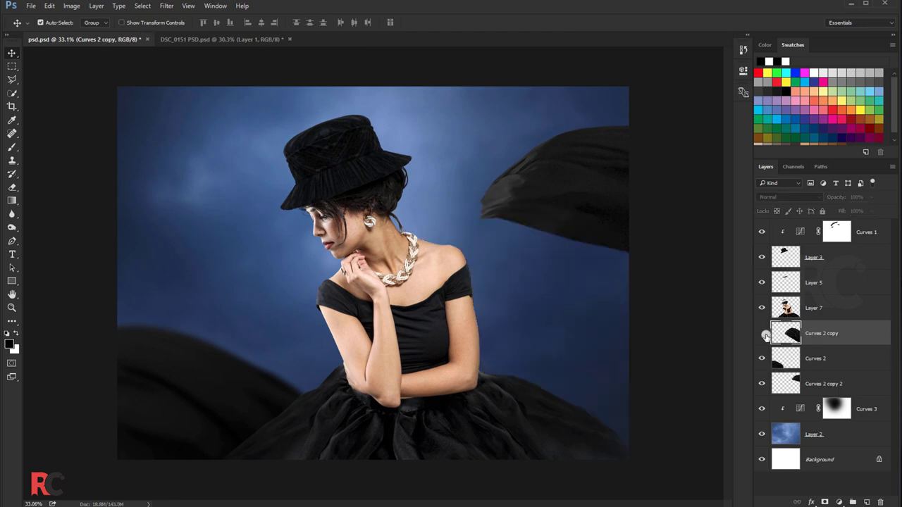
click(167, 6)
mouse_move(172, 120)
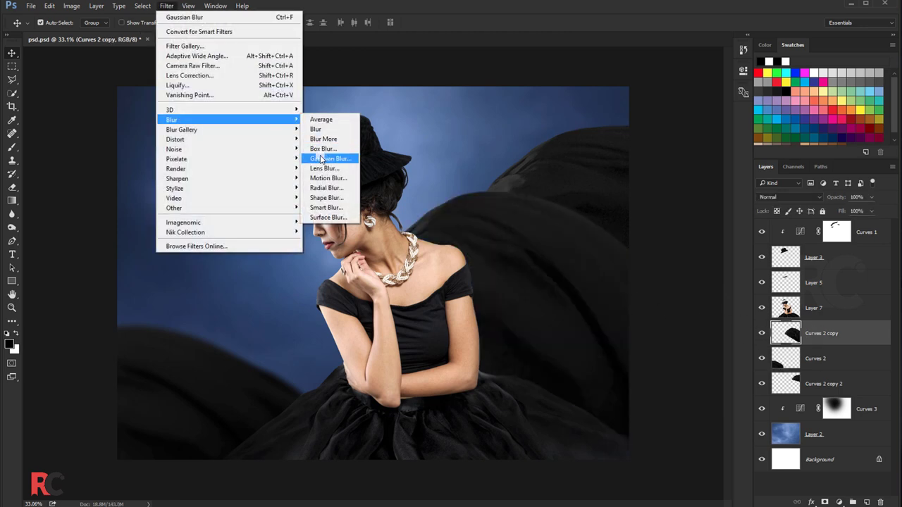
click(322, 159)
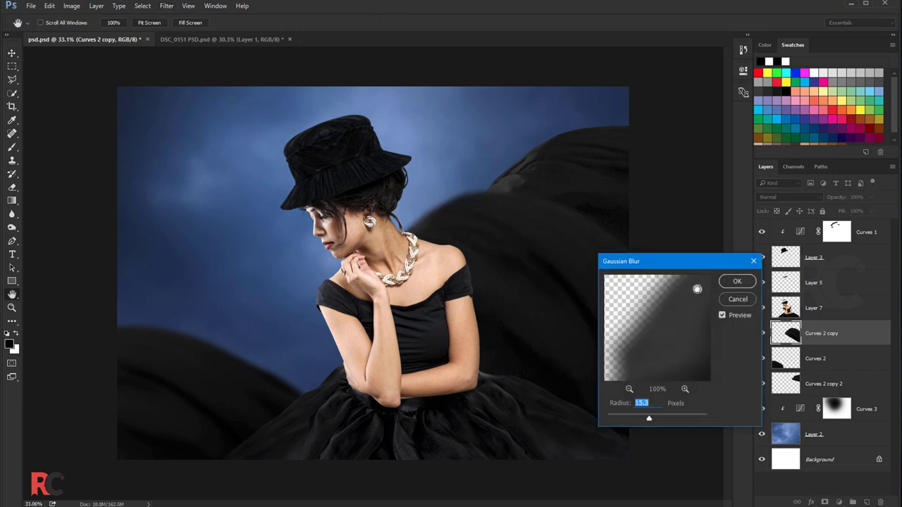
click(735, 282)
- Blur Curves 2 copy 2 by 16.6 px at 85% opacity, then compare the fabric layers
click(806, 374)
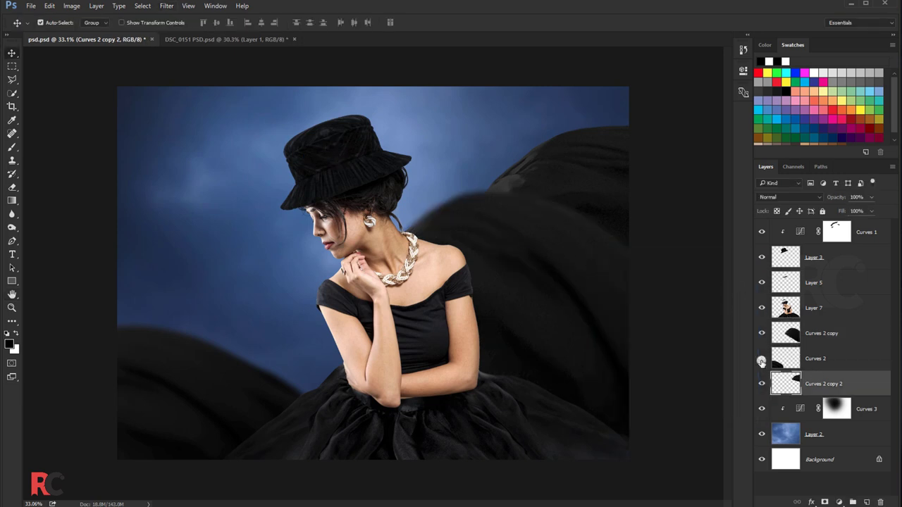
click(167, 7)
mouse_move(172, 120)
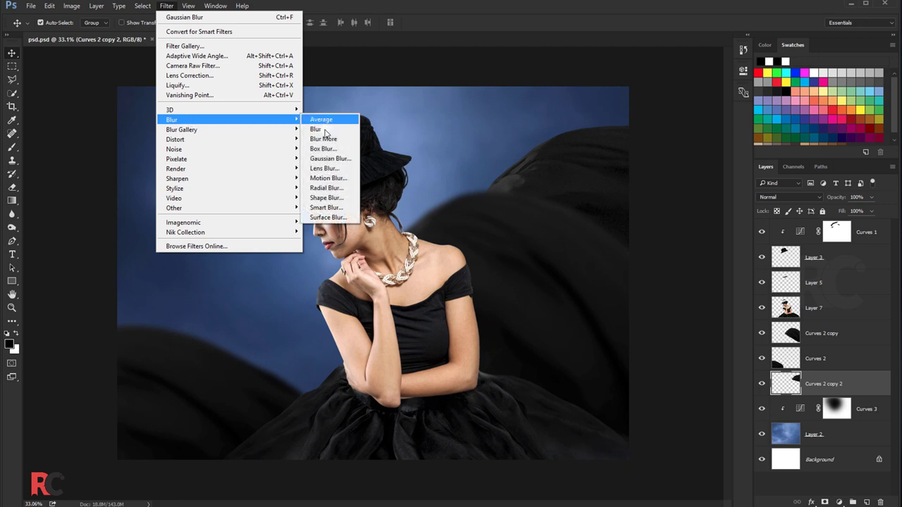
click(322, 159)
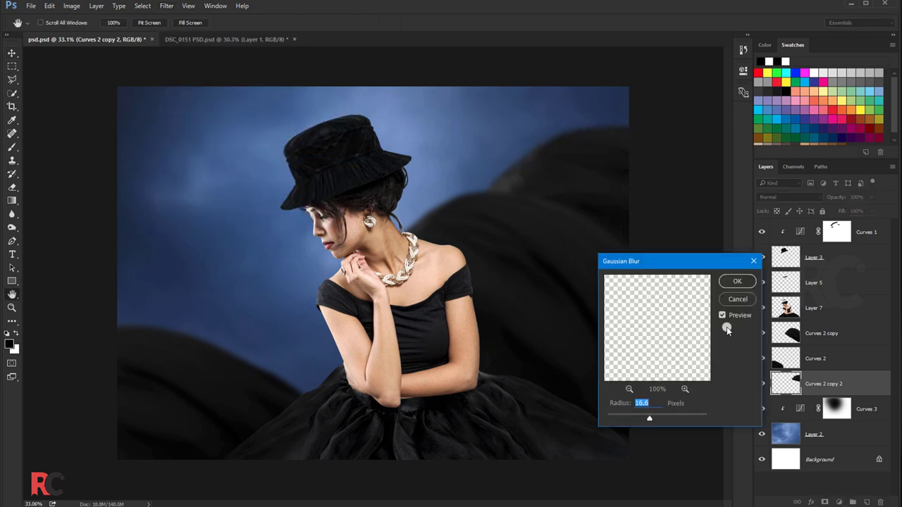
click(737, 281)
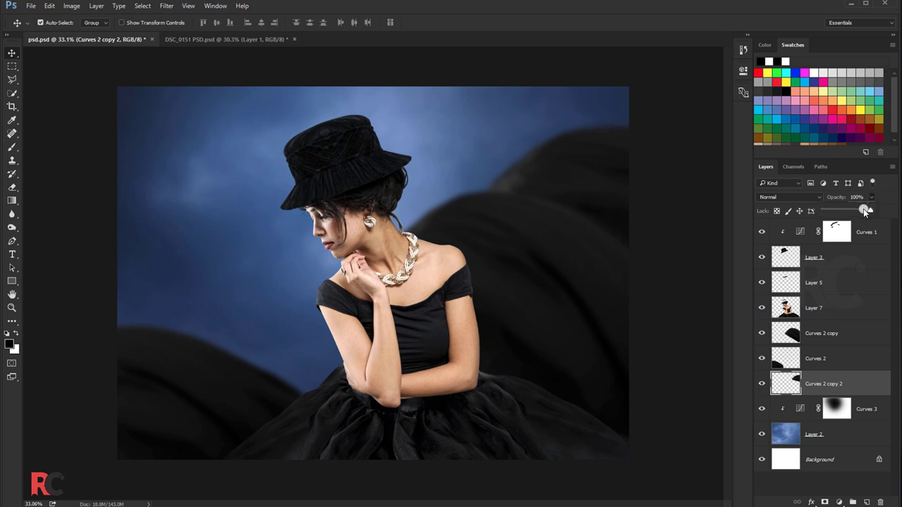
drag(864, 209, 863, 210)
click(816, 359)
click(761, 359)
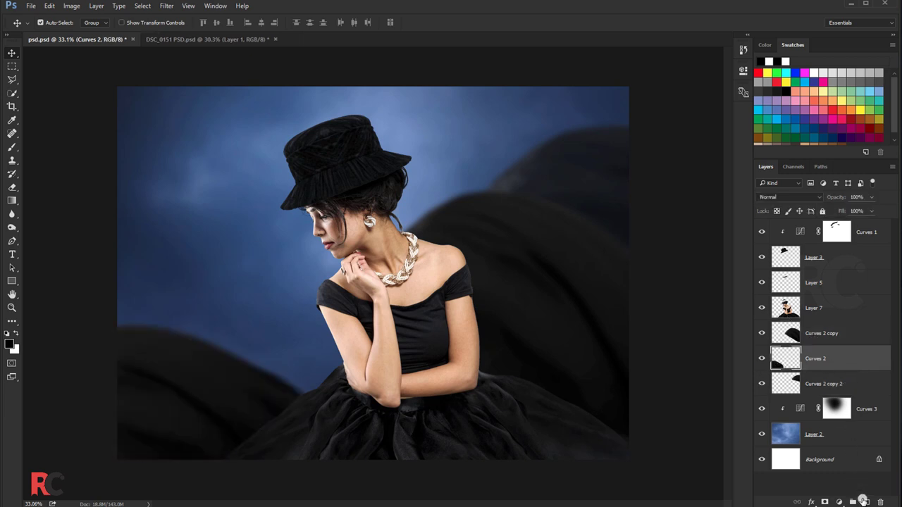
- Add a new empty layer clipped to the Curves 2 fabric
click(863, 501)
right_click(856, 362)
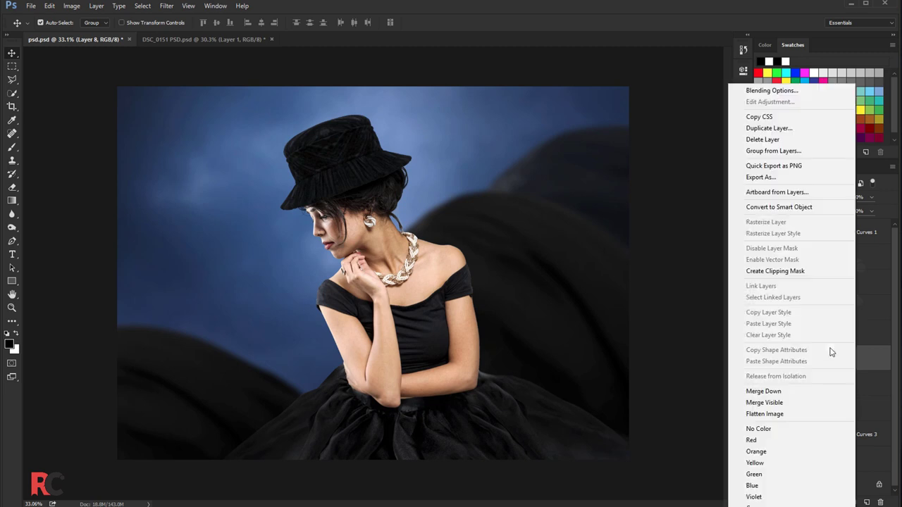
click(765, 272)
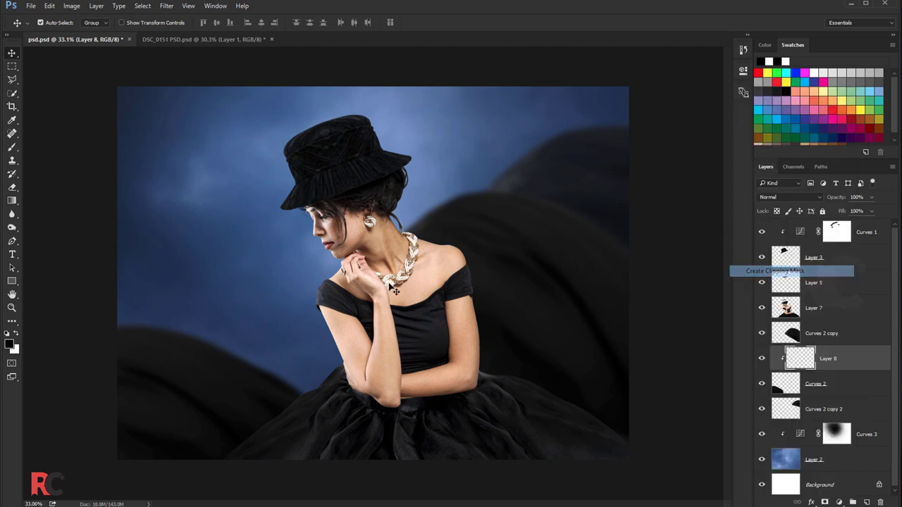
- Paint sampled sky-blue light onto the fabric beside the model at 71% opacity
click(13, 148)
key(bracketleft)
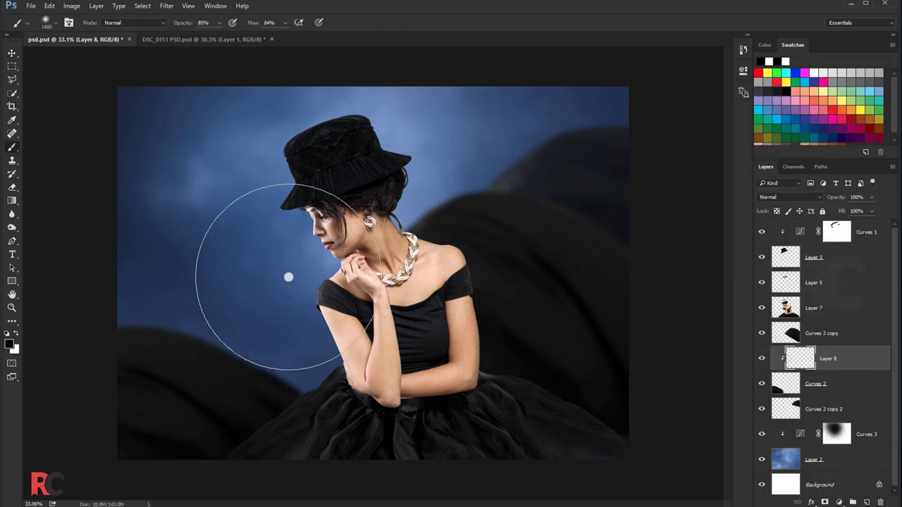
alt+click(291, 282)
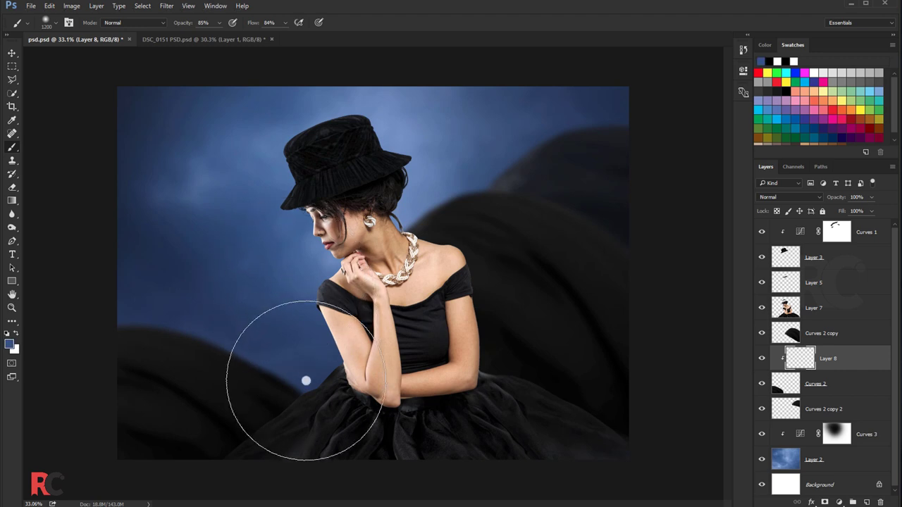
mouse_move(300, 382)
mouse_down()
mouse_move(232, 282)
mouse_move(262, 292)
mouse_up()
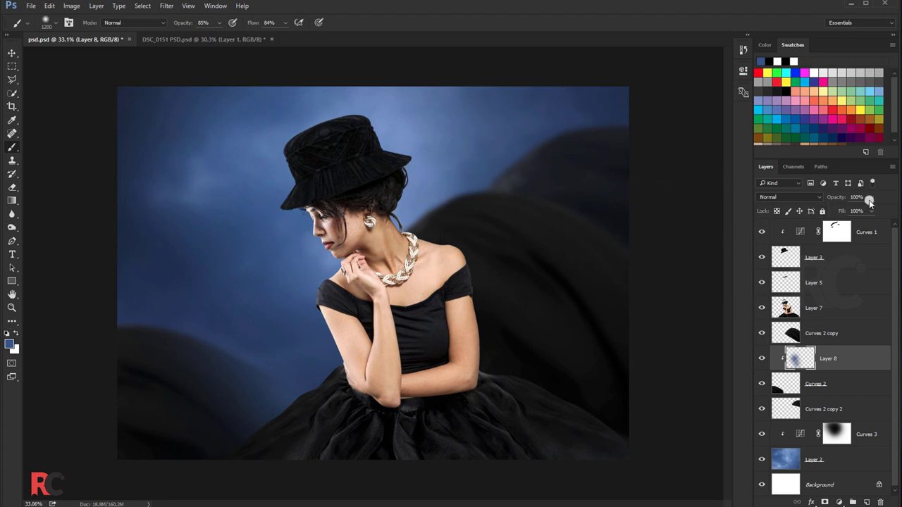
drag(871, 202, 857, 212)
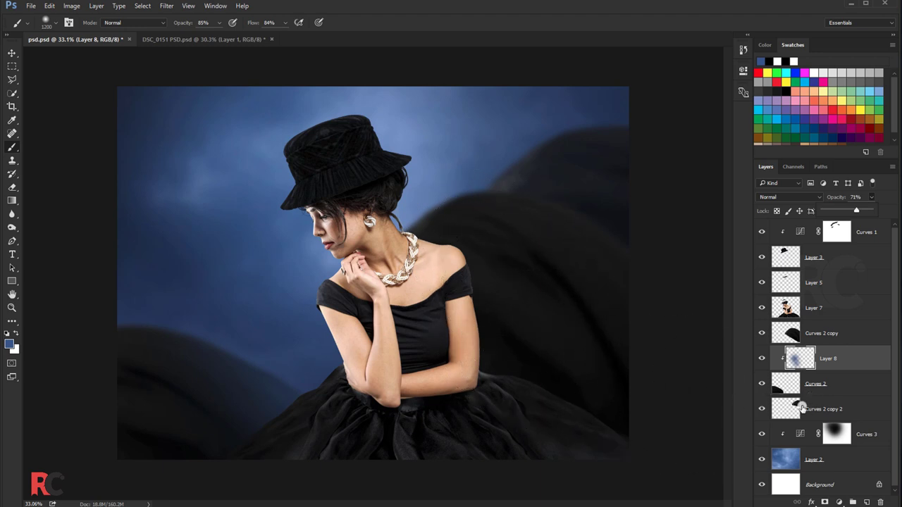
click(819, 340)
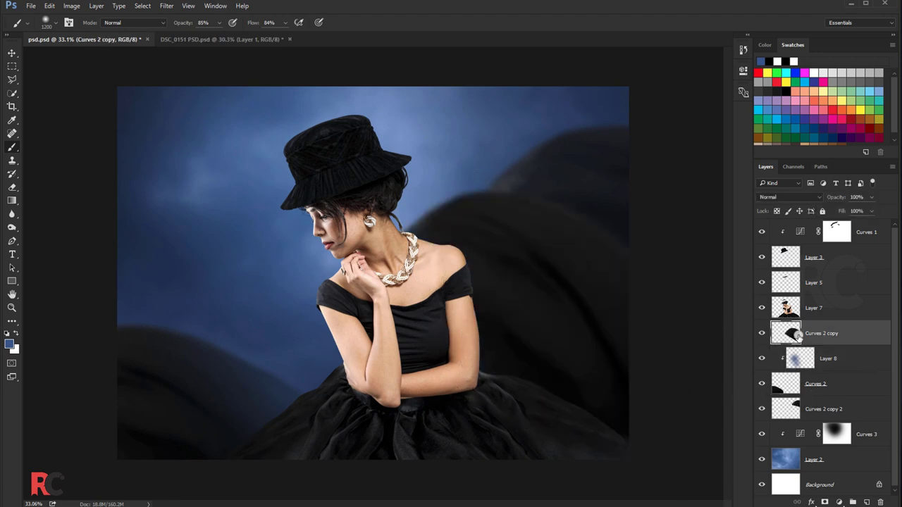
- Add clipped Layer 9 over Curves 2 copy and paint soft blue light right of the woman
click(863, 501)
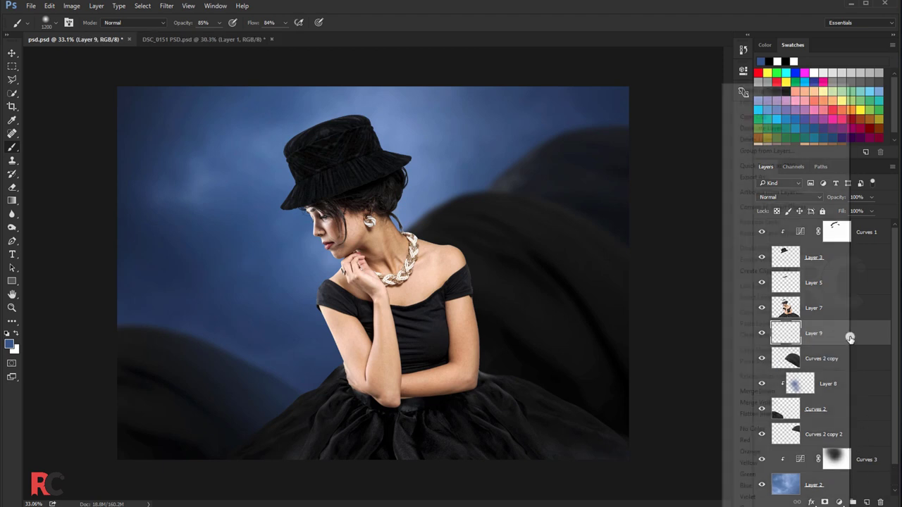
right_click(850, 335)
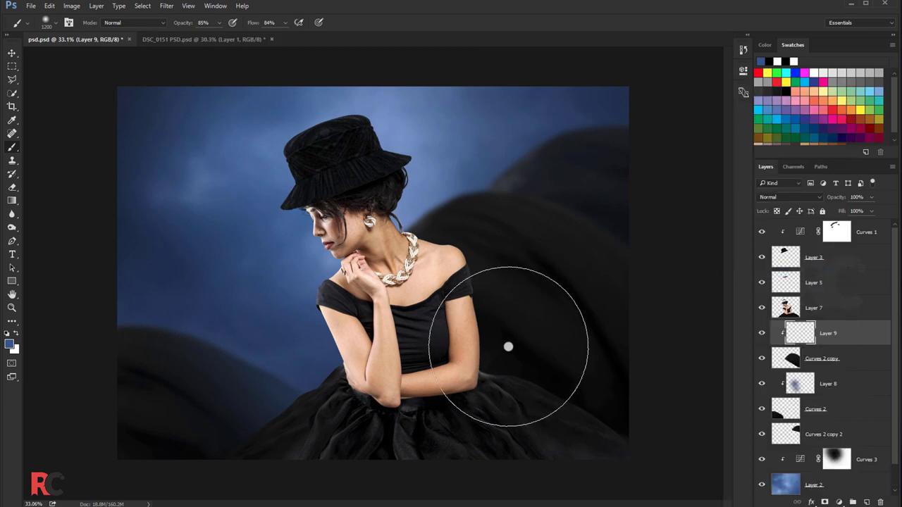
drag(492, 362, 497, 377)
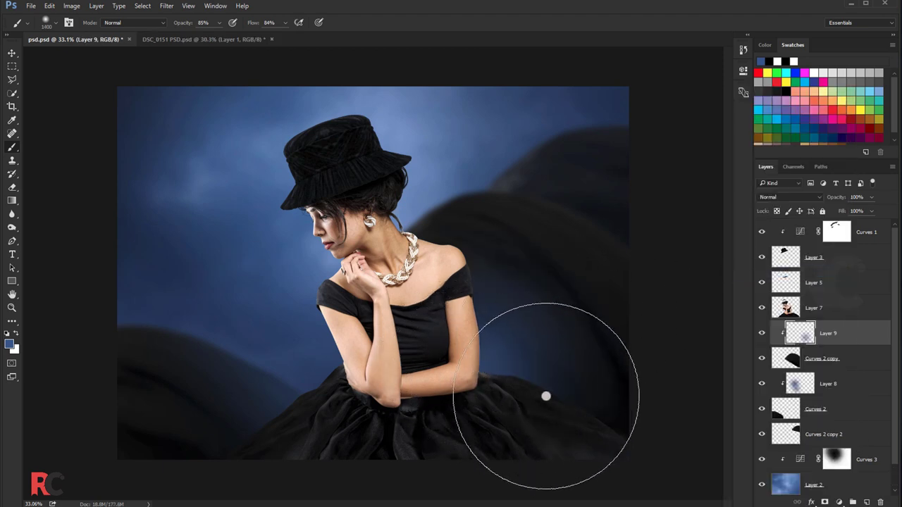
drag(544, 397, 402, 397)
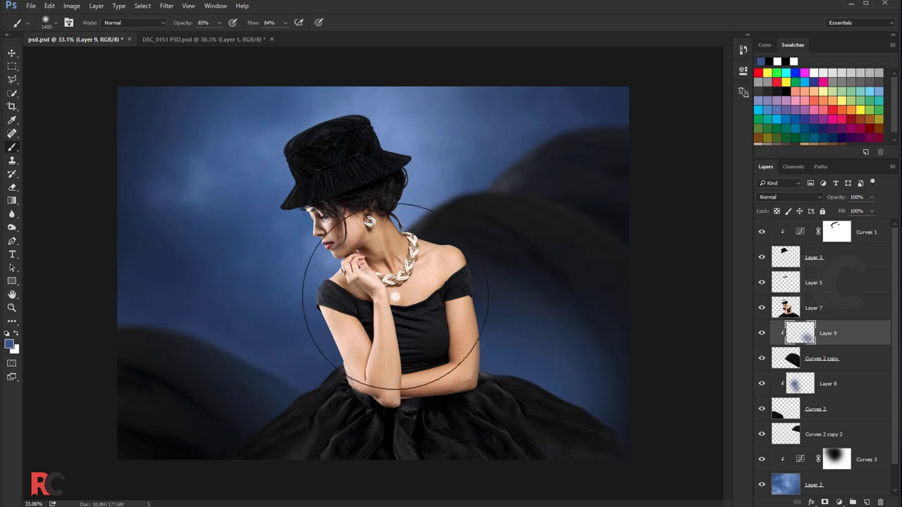
click(866, 198)
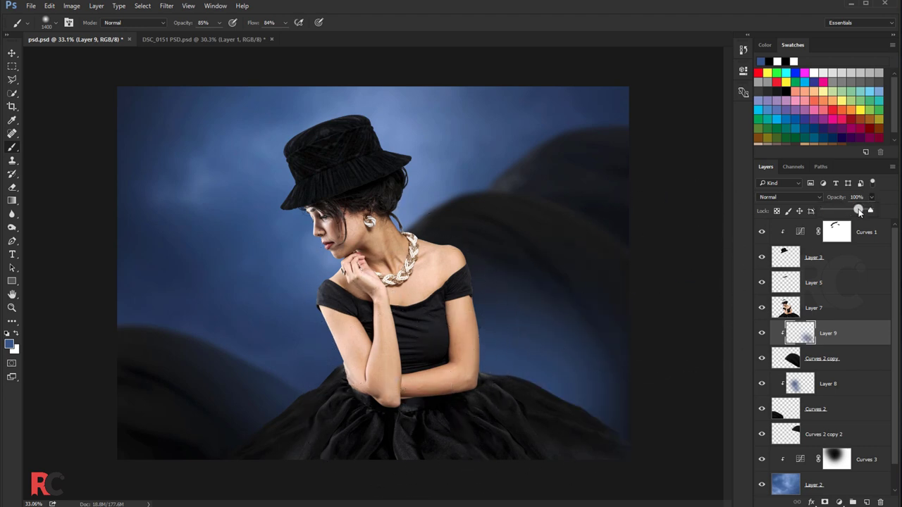
drag(849, 211, 836, 214)
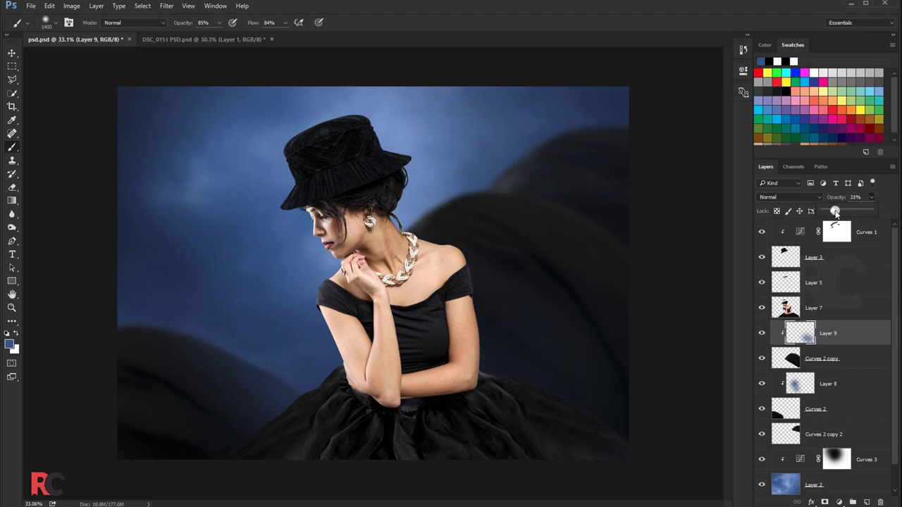
- Undo the last changes, repaint the glow by her shoulder, and set opacity to 39%
key(ctrl+alt+z)
key(ctrl+alt+z)
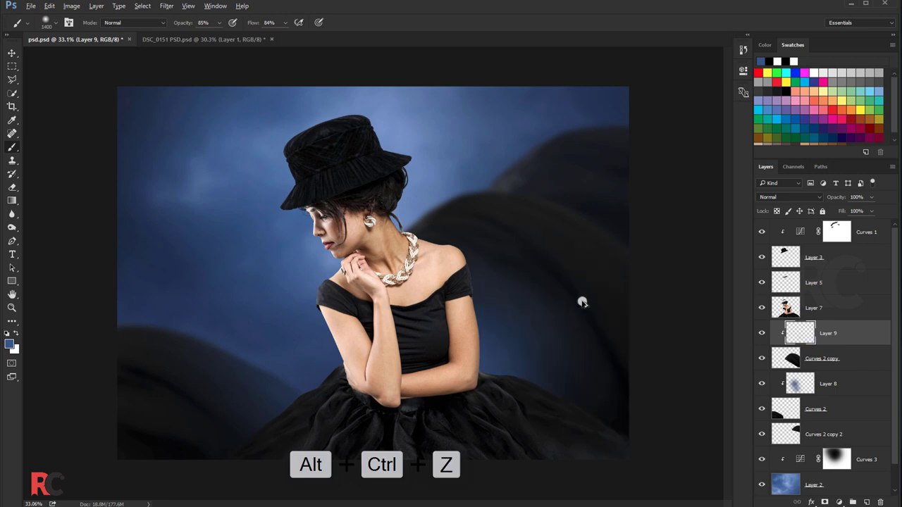
key(ctrl+alt+z)
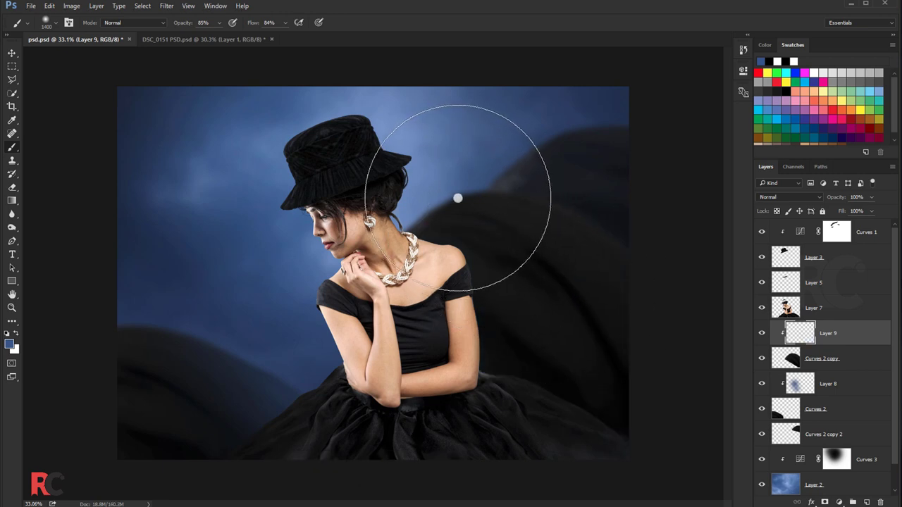
drag(458, 199, 489, 212)
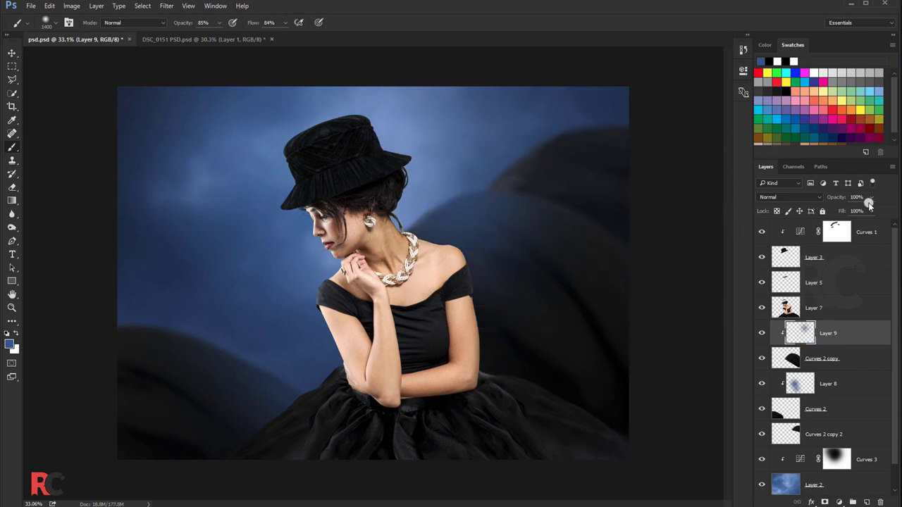
drag(870, 198, 850, 210)
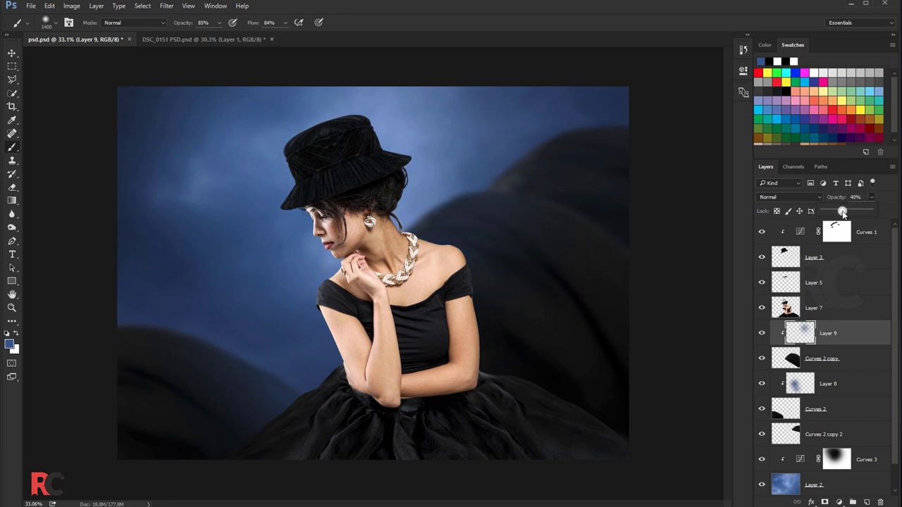
drag(843, 213, 842, 213)
- Add an empty Layer 10 above Curves 2 copy 2 and adjust its opacity
click(816, 430)
click(867, 502)
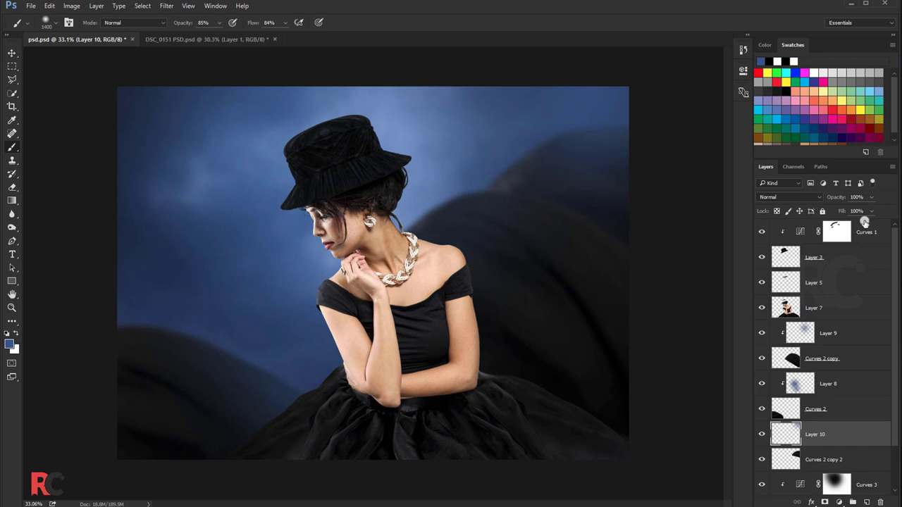
drag(854, 213, 850, 210)
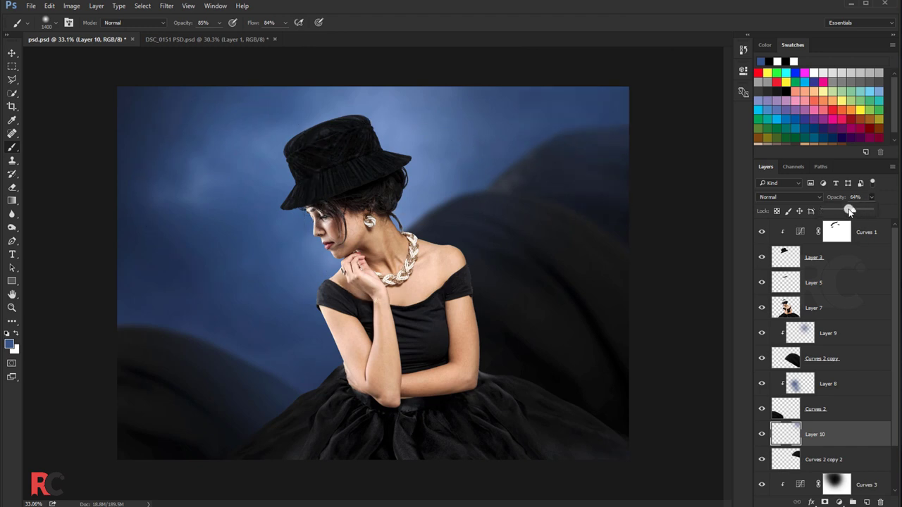
- Compare Layers 8 and 9 by toggling visibility, leaving Layer 9's glow at 32% opacity
click(835, 384)
click(759, 383)
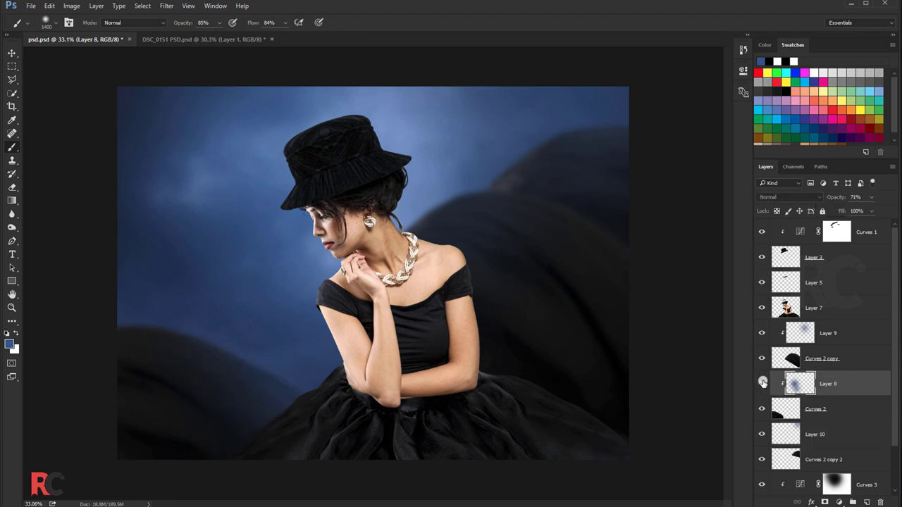
click(828, 340)
click(761, 334)
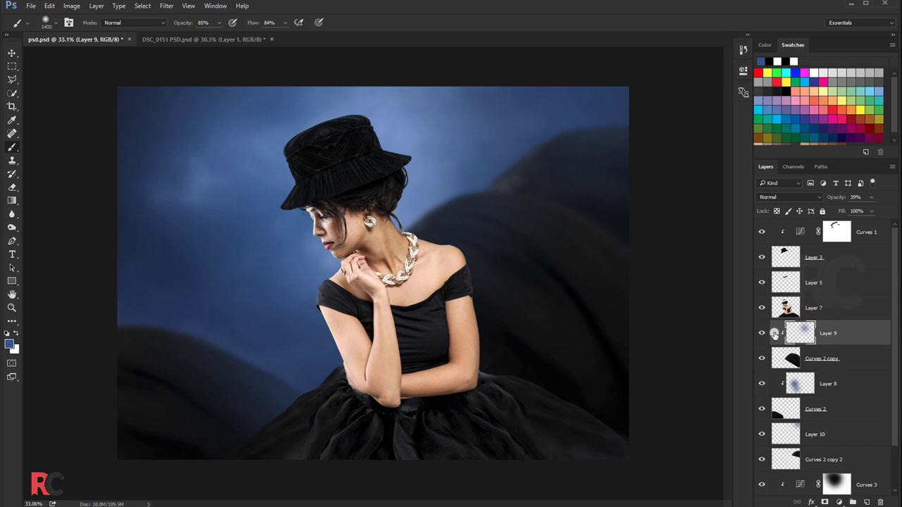
click(761, 333)
click(10, 55)
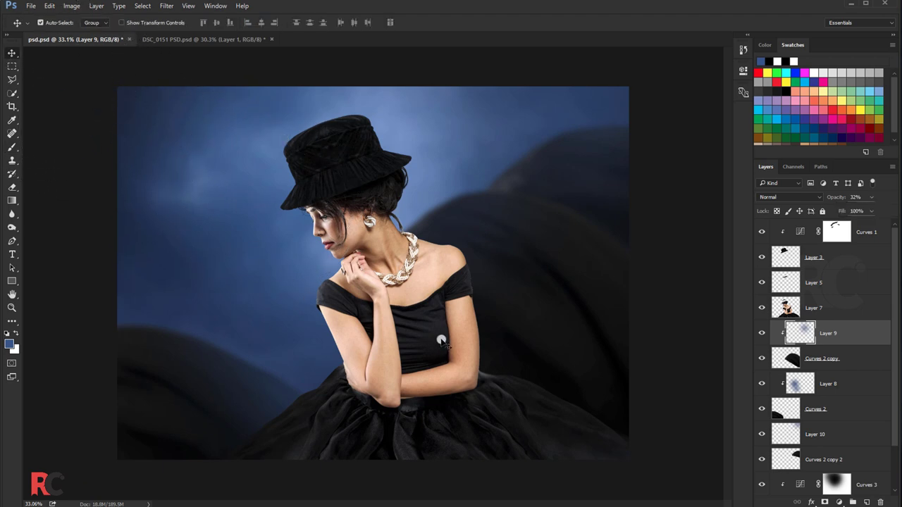
click(850, 239)
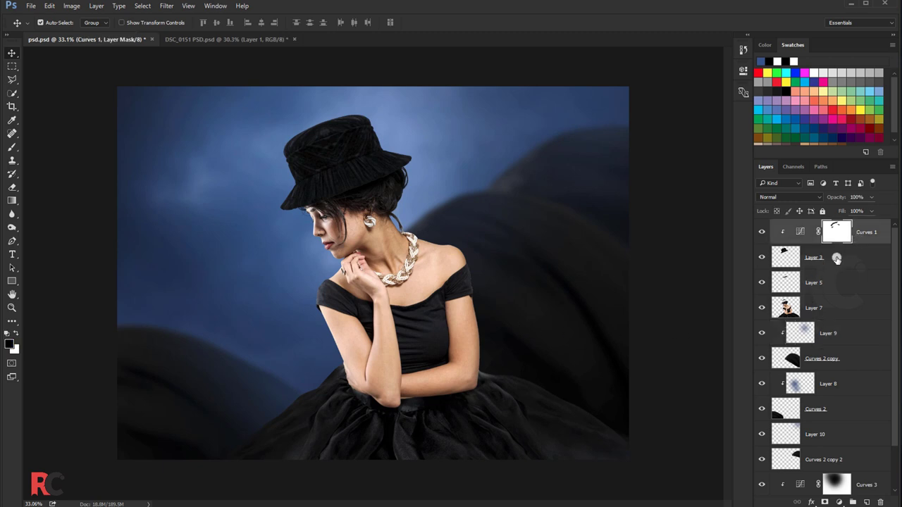
click(506, 256)
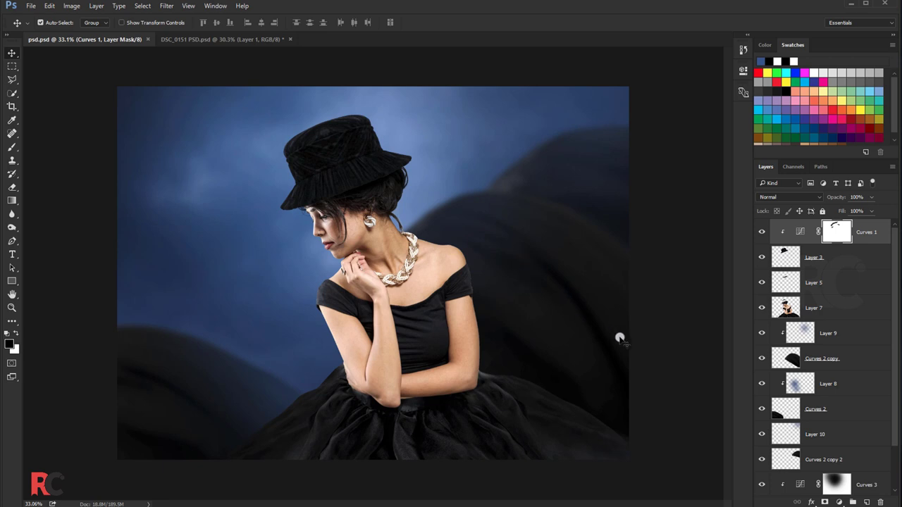
- Add a Gradient Fill layer with a dark left stop and a black right stop
click(835, 501)
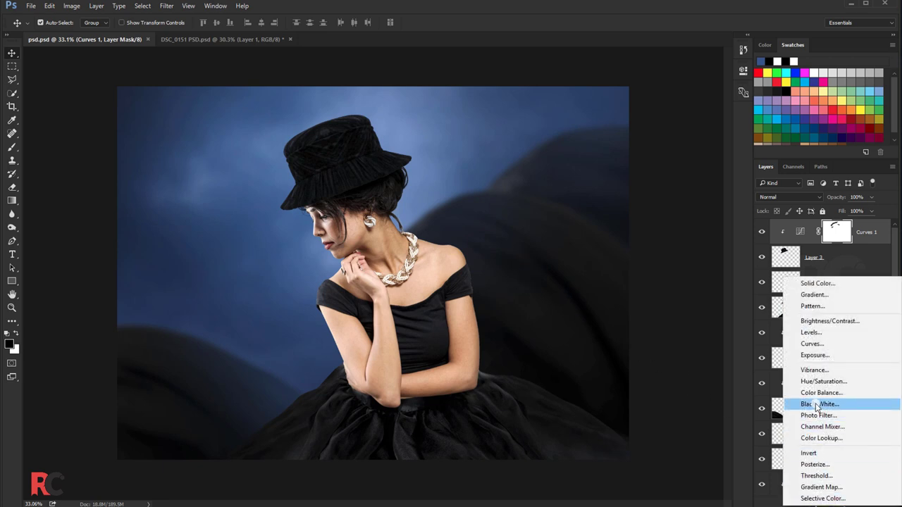
click(810, 294)
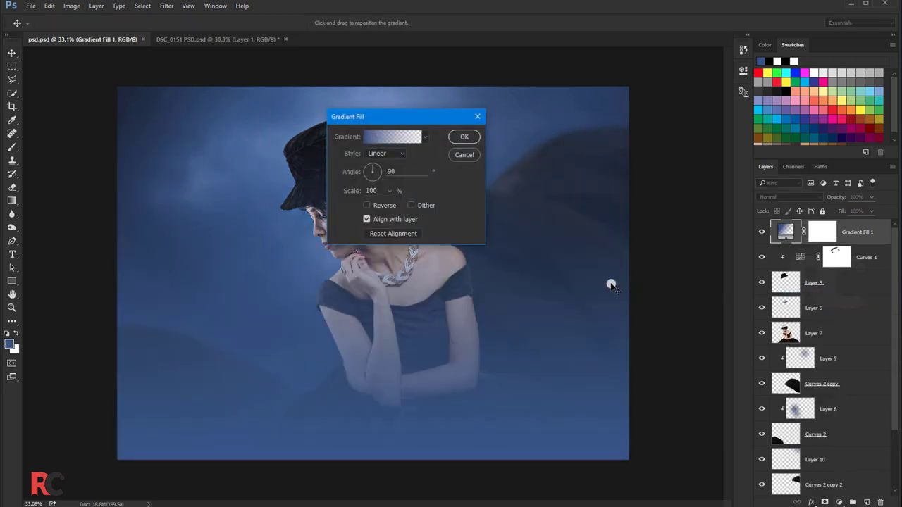
click(377, 141)
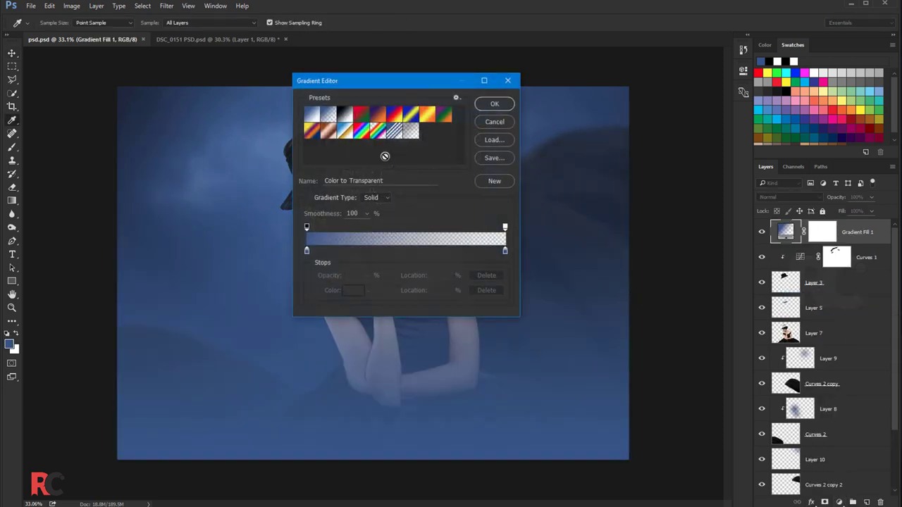
click(306, 253)
click(352, 290)
click(346, 249)
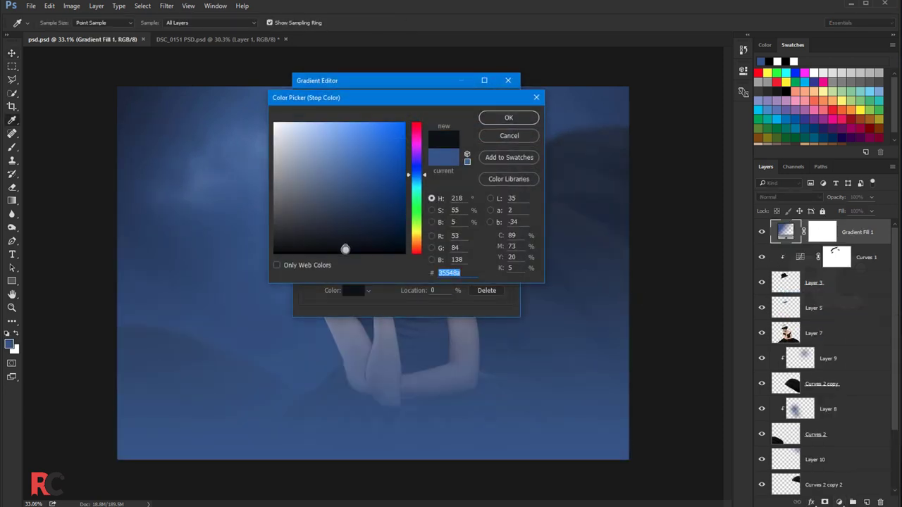
click(486, 120)
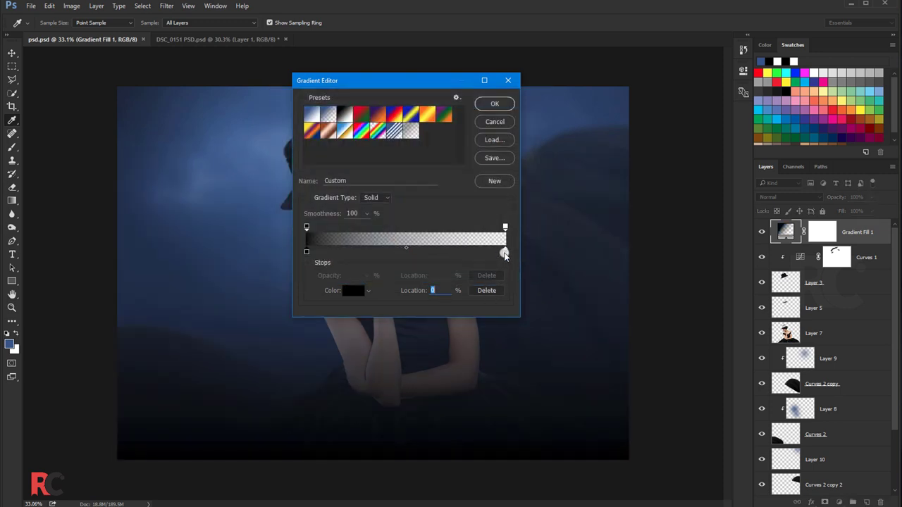
click(505, 253)
click(363, 294)
click(372, 253)
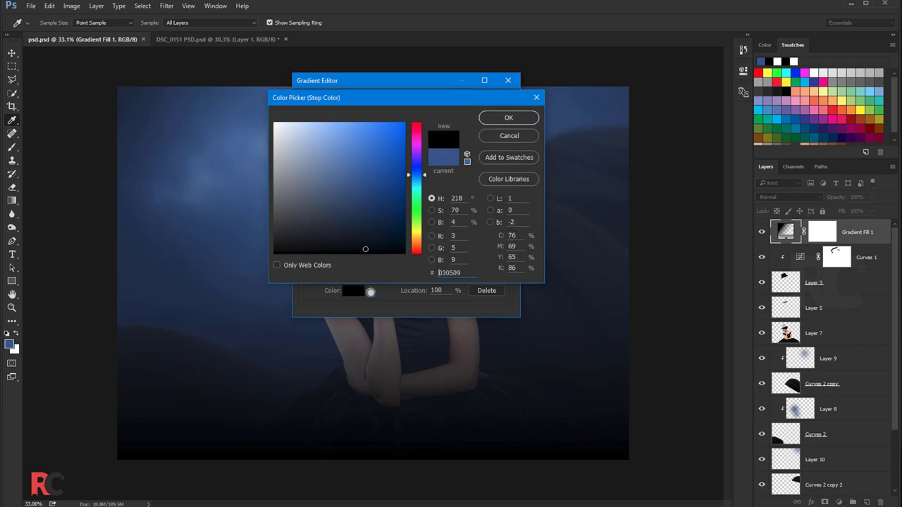
click(498, 120)
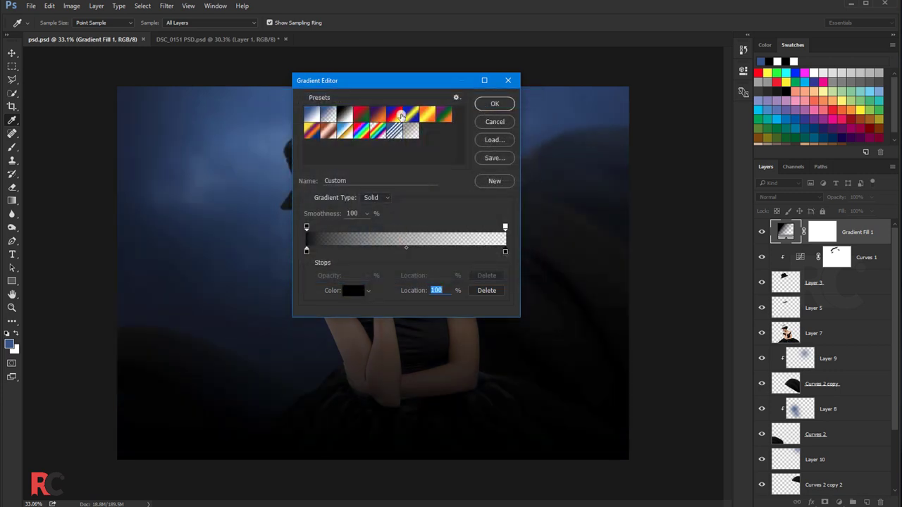
click(486, 104)
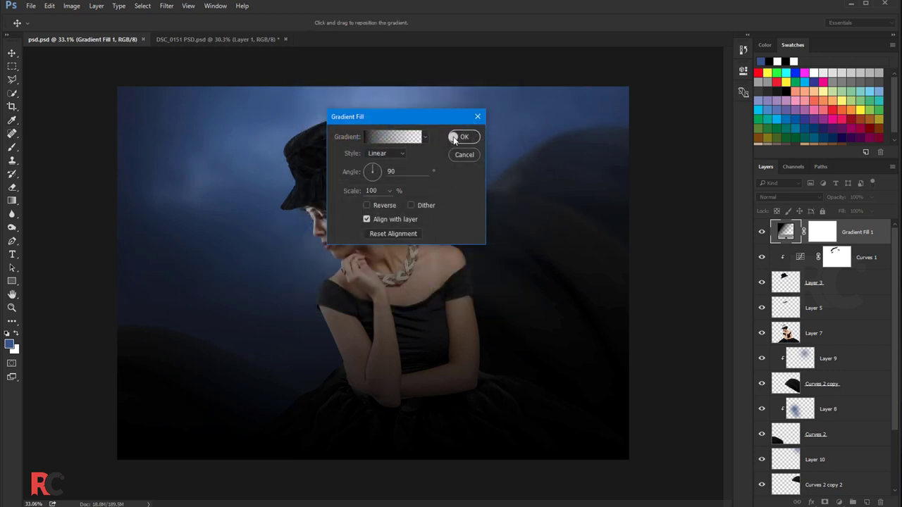
- Switch the gradient to the Foreground to Transparent preset with black stops and apply it
click(390, 138)
click(329, 114)
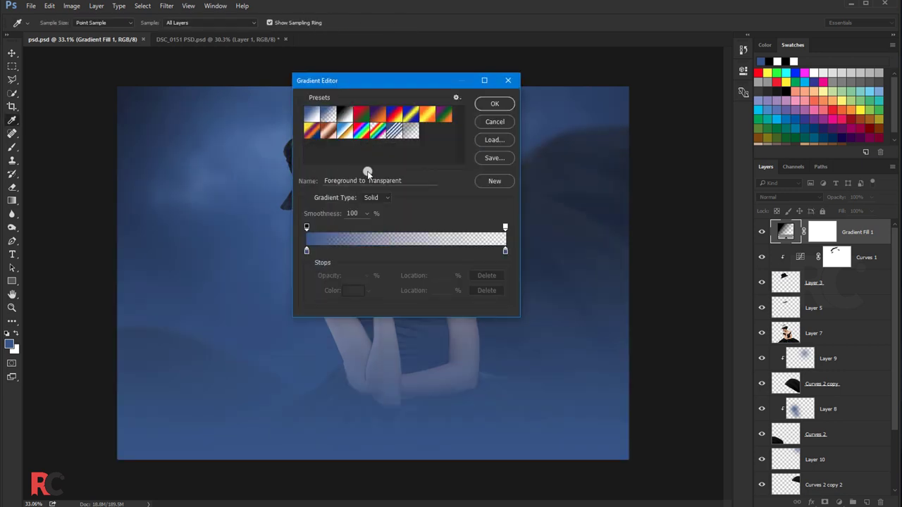
click(306, 254)
click(353, 291)
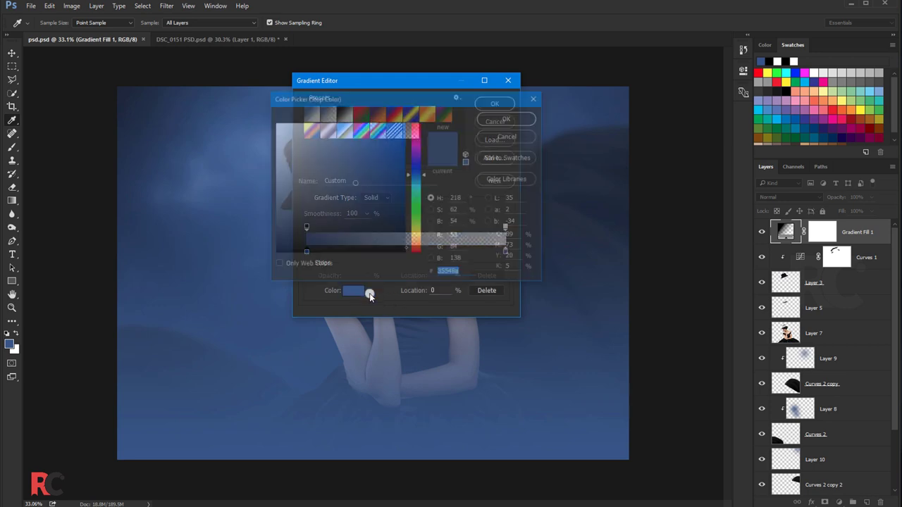
drag(364, 232, 375, 252)
click(508, 118)
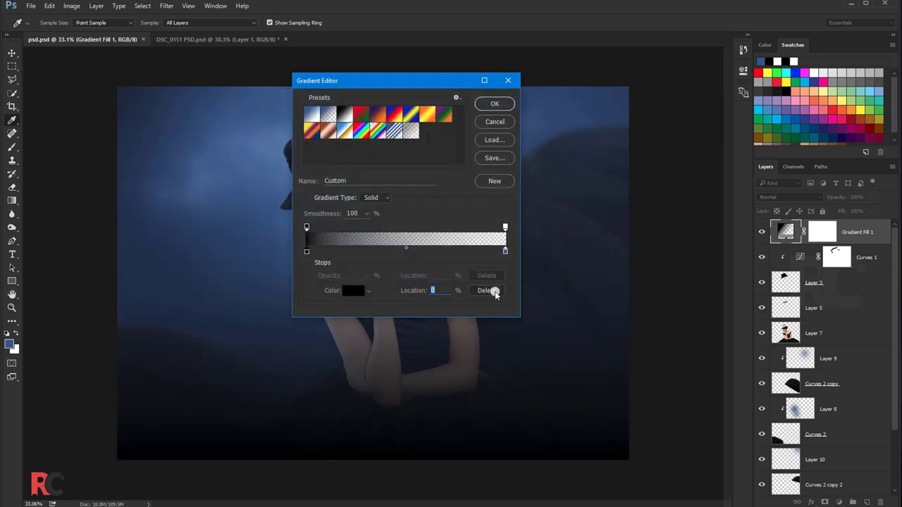
click(504, 252)
click(361, 296)
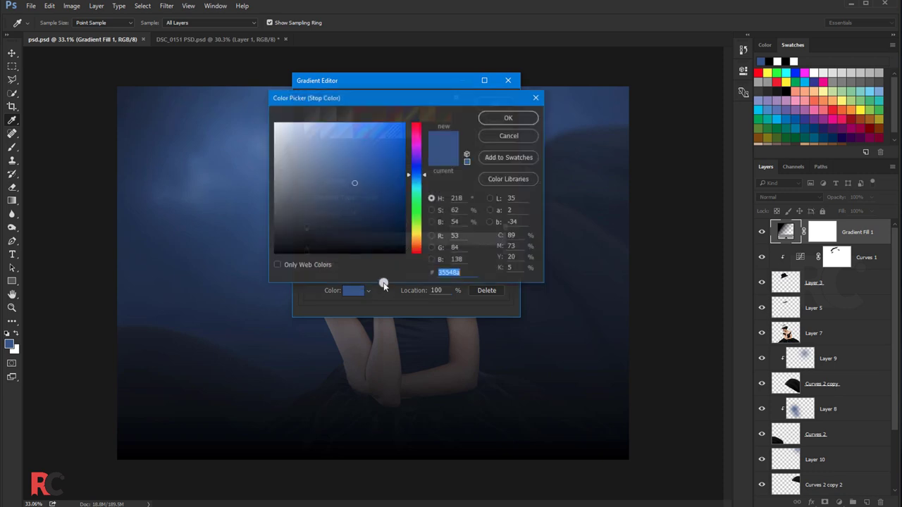
drag(377, 240, 377, 306)
click(492, 120)
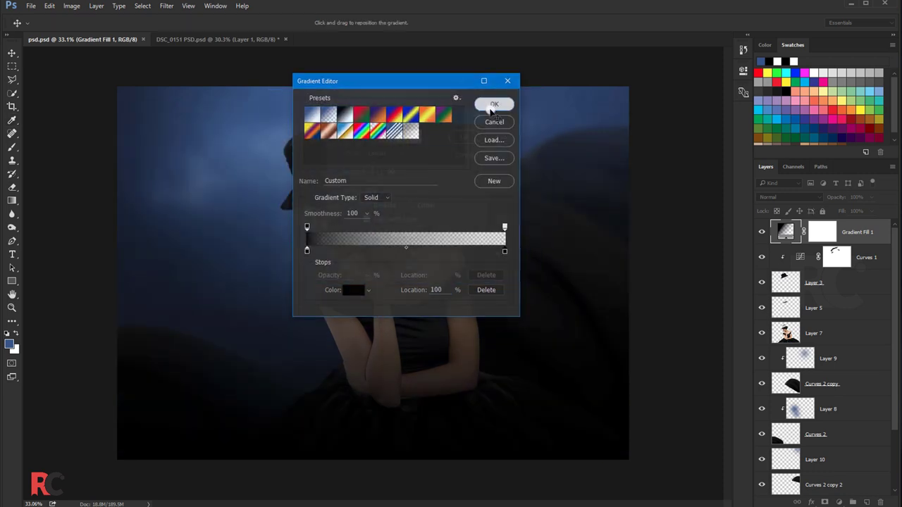
click(505, 101)
click(457, 137)
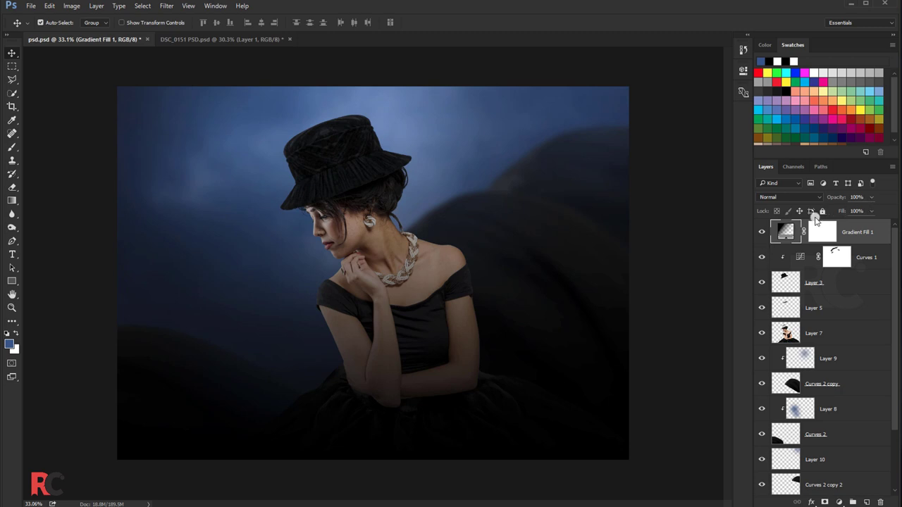
- Paint black with a 1600 px brush on the Gradient Fill mask over face, hat and dress
click(10, 148)
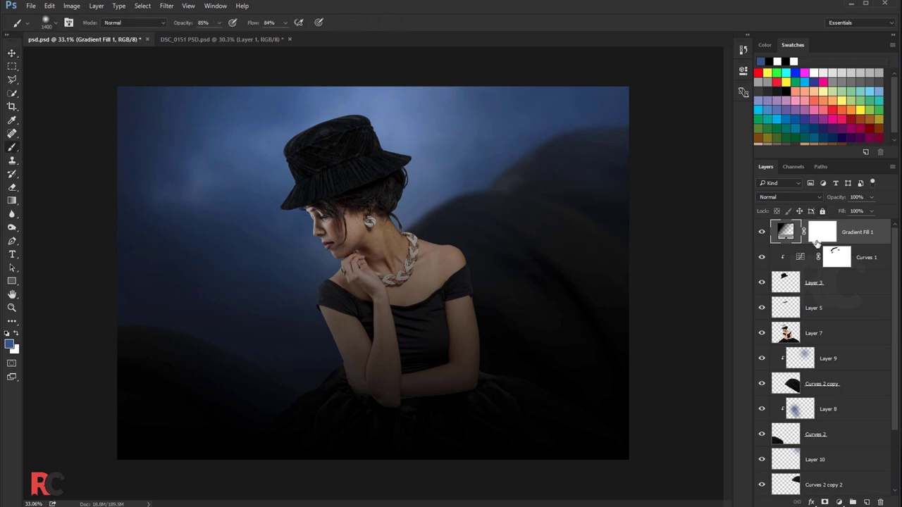
click(817, 238)
key(d)
key(x)
drag(341, 227, 338, 246)
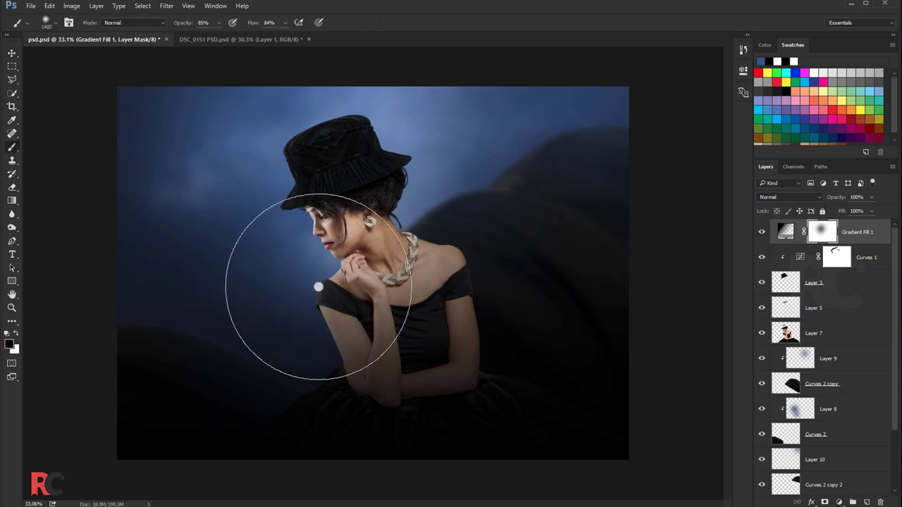
key(bracketright)
key(bracketright)
click(294, 302)
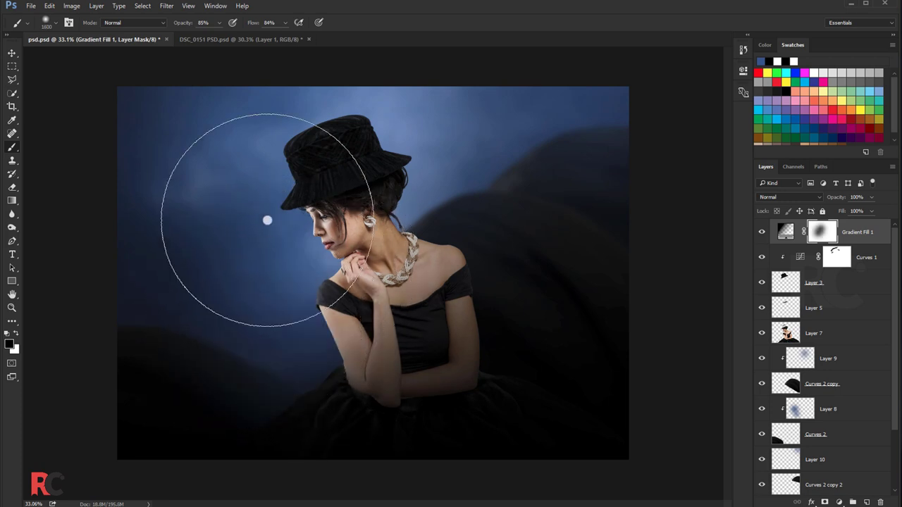
drag(267, 220, 313, 191)
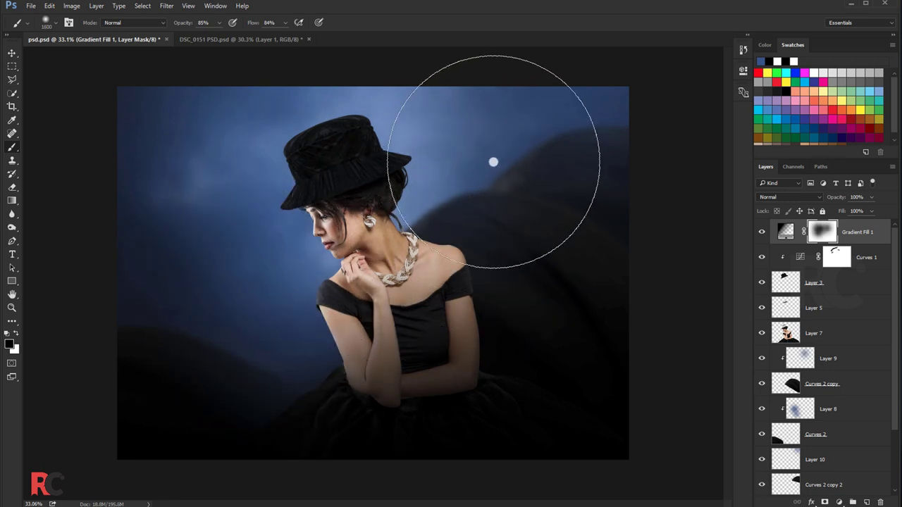
drag(493, 162, 493, 195)
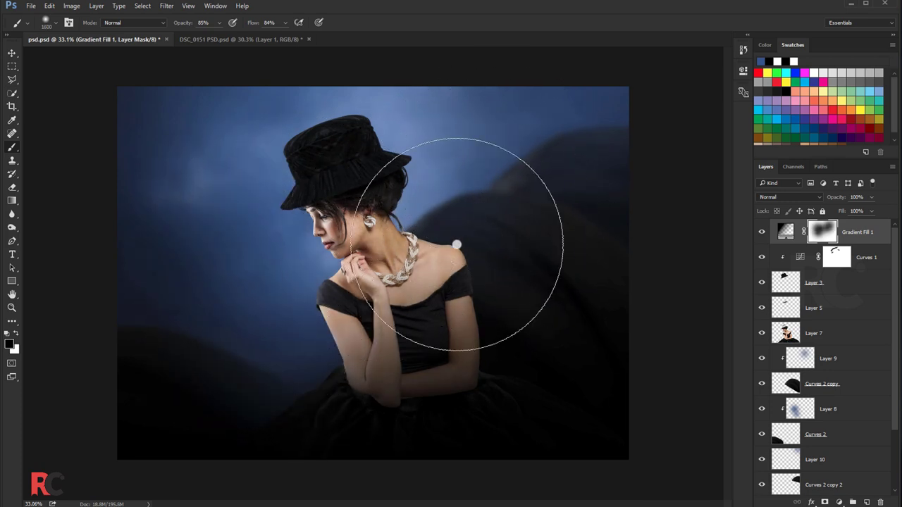
click(376, 312)
click(426, 308)
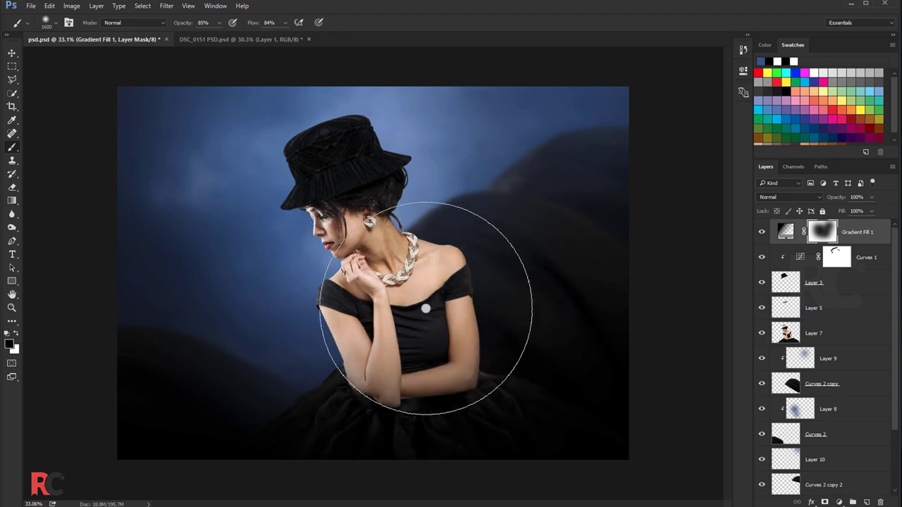
- Set the gradient layer to 87% opacity and mask more of it across the figure
click(12, 54)
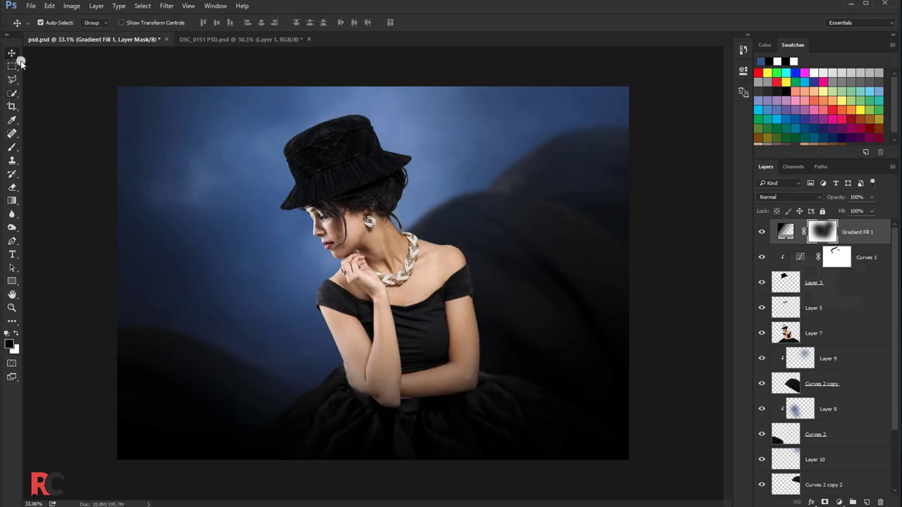
click(872, 199)
click(761, 234)
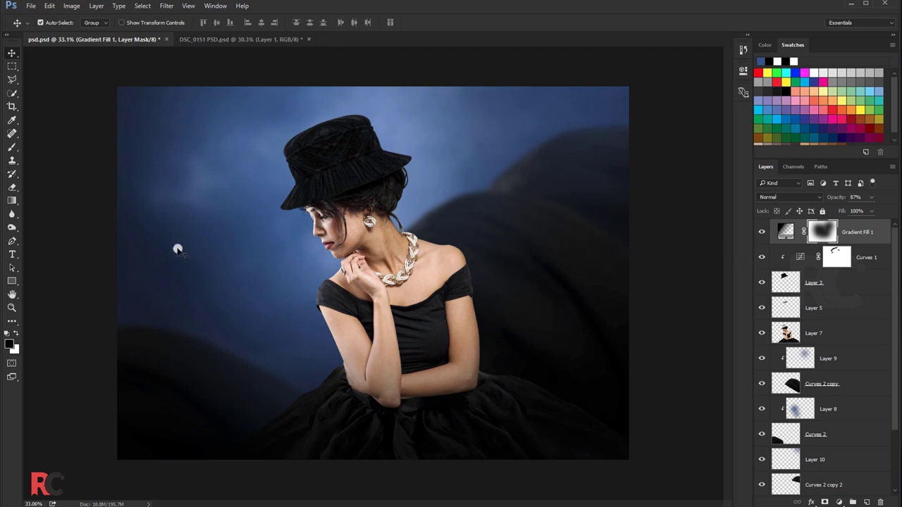
click(12, 147)
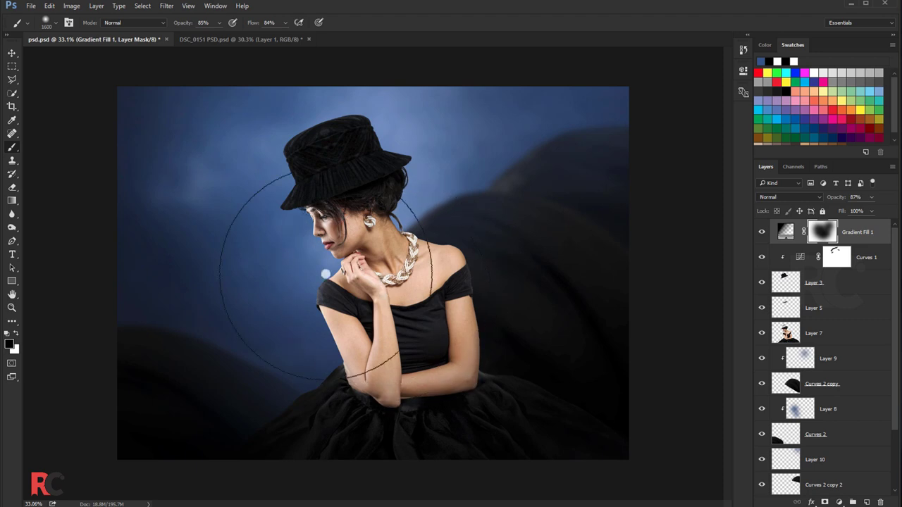
drag(233, 296, 294, 322)
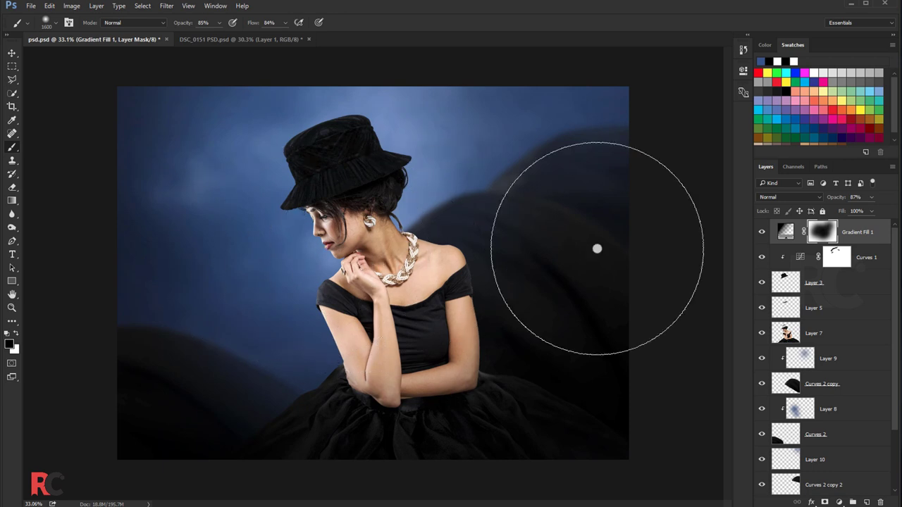
click(761, 234)
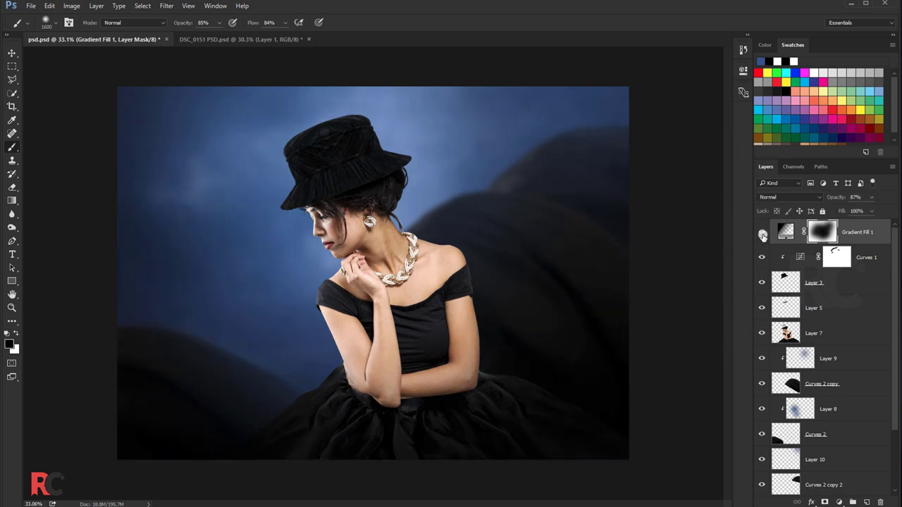
- Save the composite and close DSC_0151 PSD.psd without saving
click(14, 55)
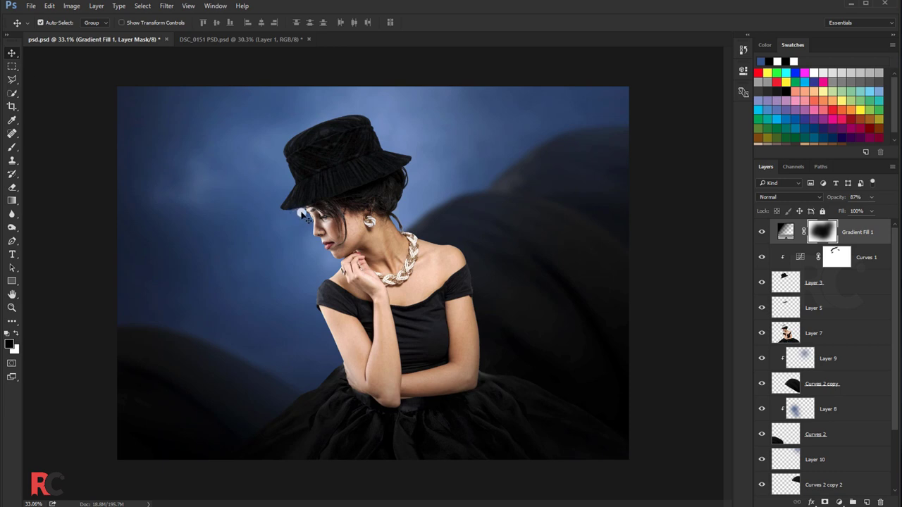
key(ctrl+s)
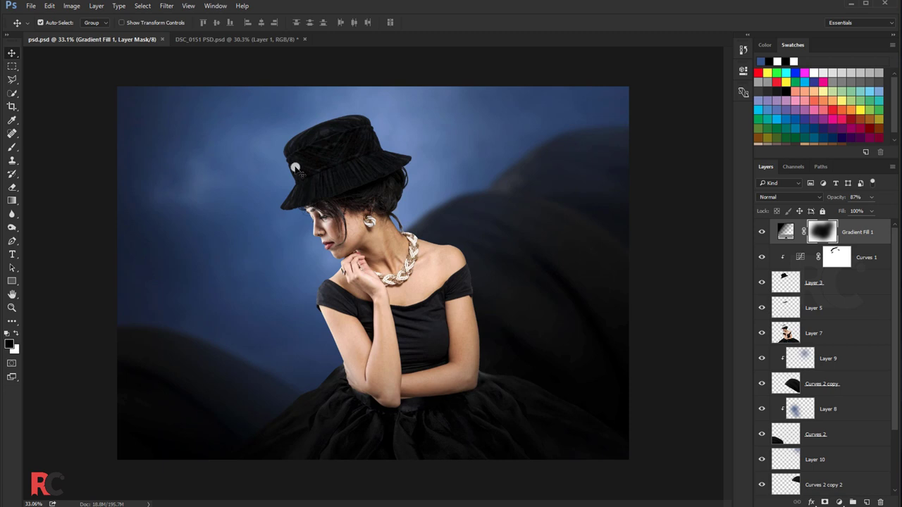
click(212, 41)
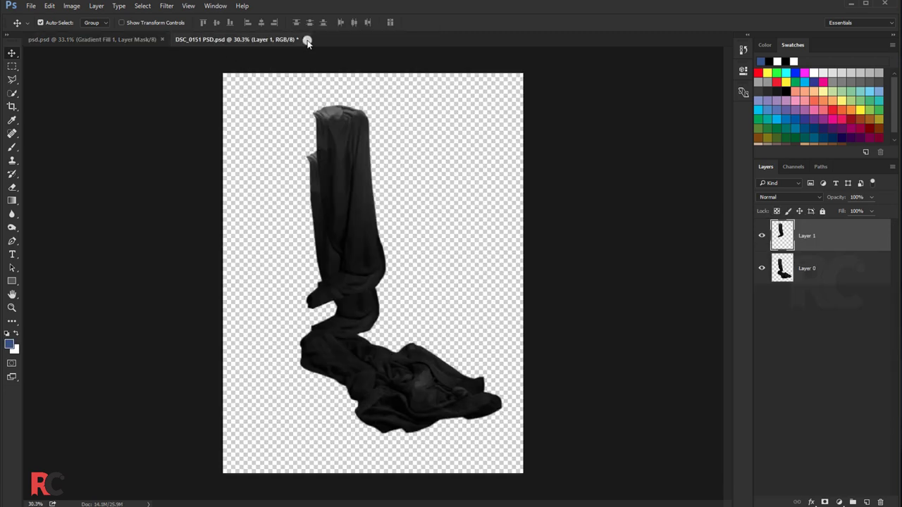
click(307, 41)
click(451, 199)
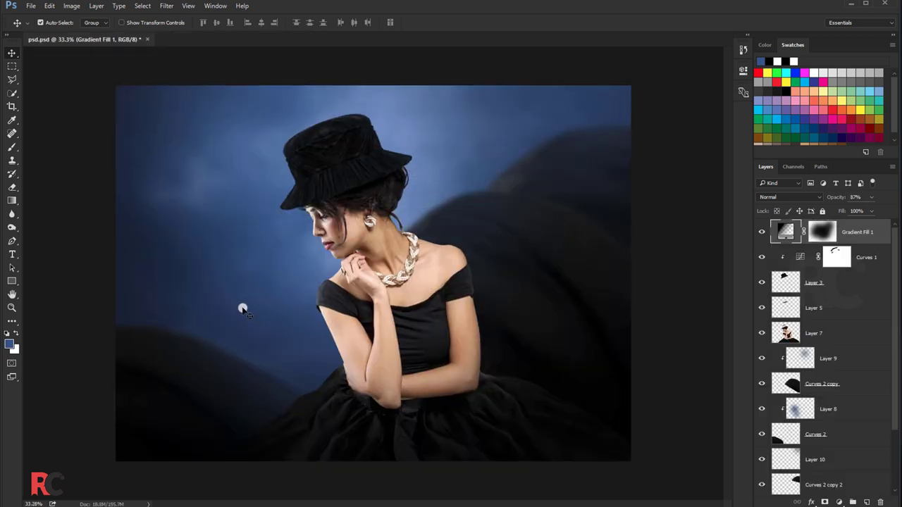
- Select Layer 7, the model layer, in the Layers panel
scroll(248, 322, down, 3)
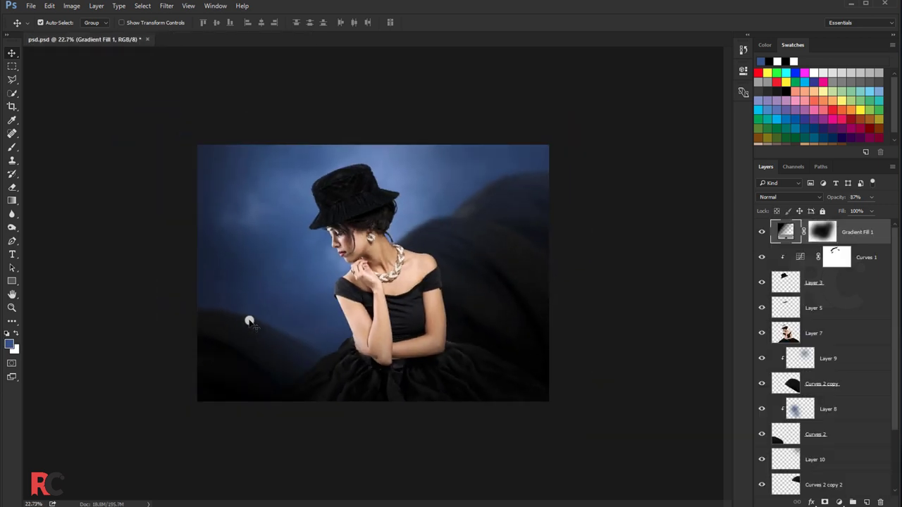
scroll(264, 294, up, 3)
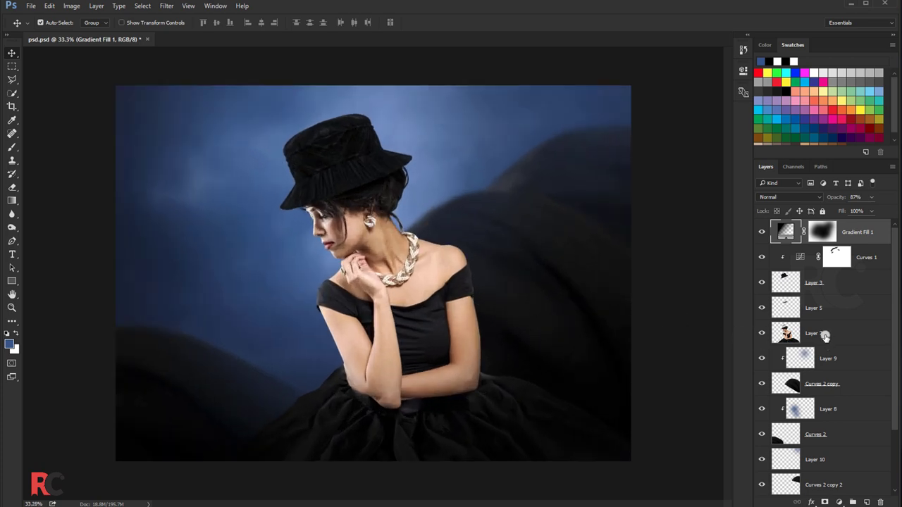
click(806, 341)
- Add Layer 11 clipped to the model layer, Layer 7
click(865, 501)
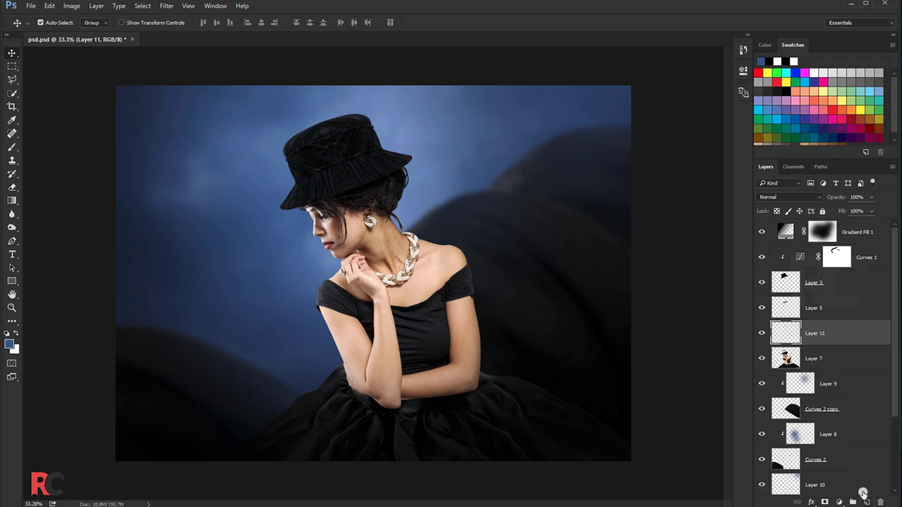
right_click(855, 341)
click(754, 272)
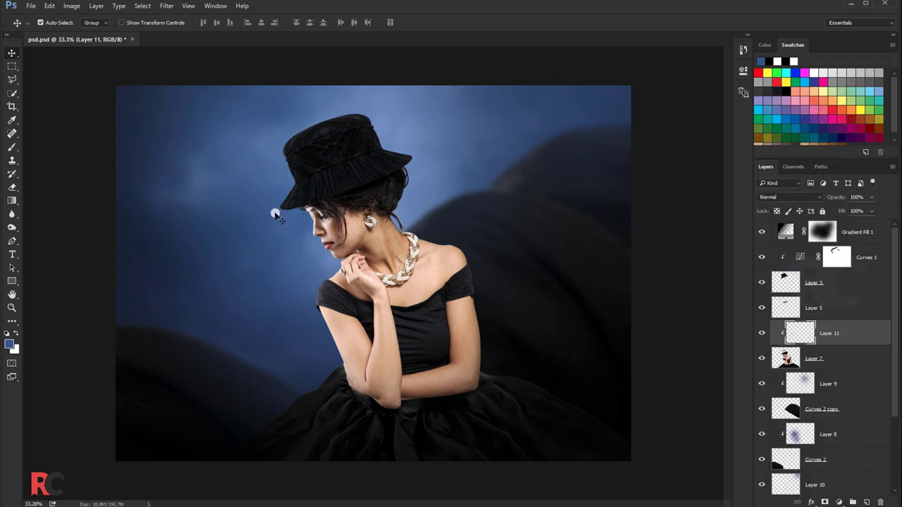
- Fill Layer 11 with 50% Gray using Soft Light blending
click(50, 6)
click(46, 152)
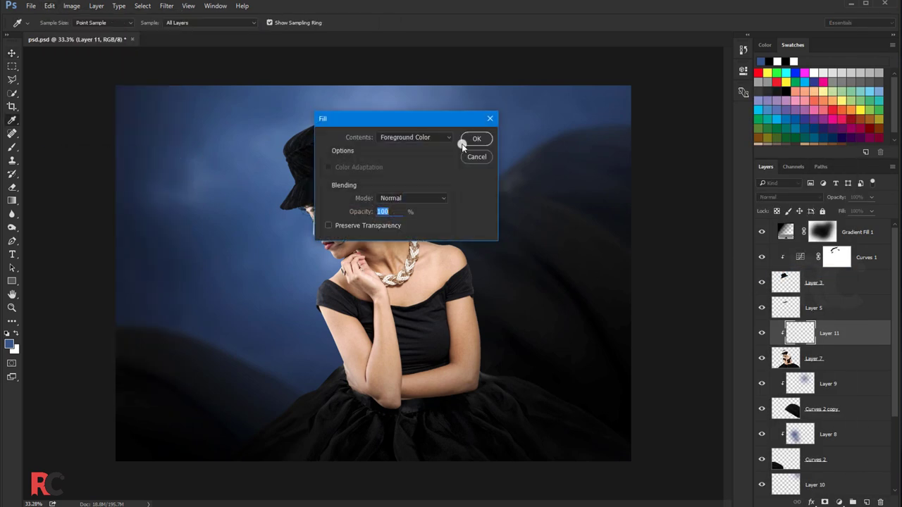
click(419, 138)
click(409, 213)
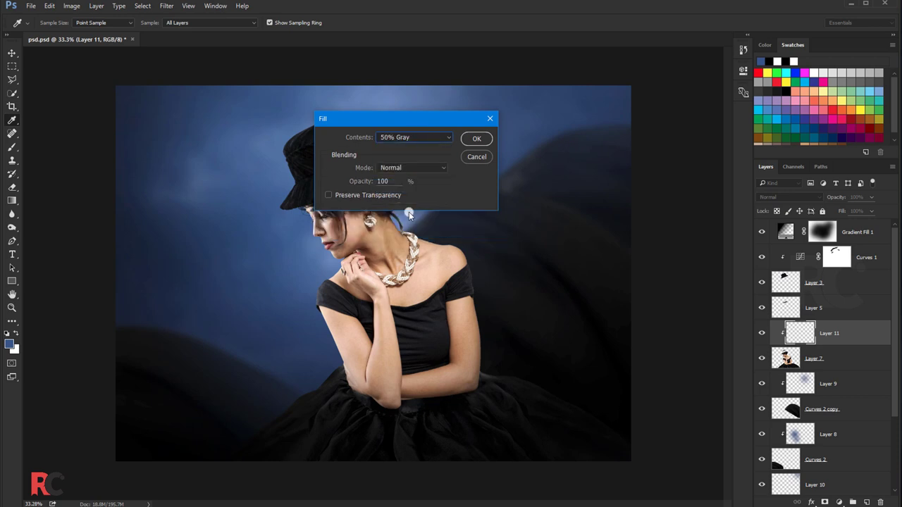
click(388, 173)
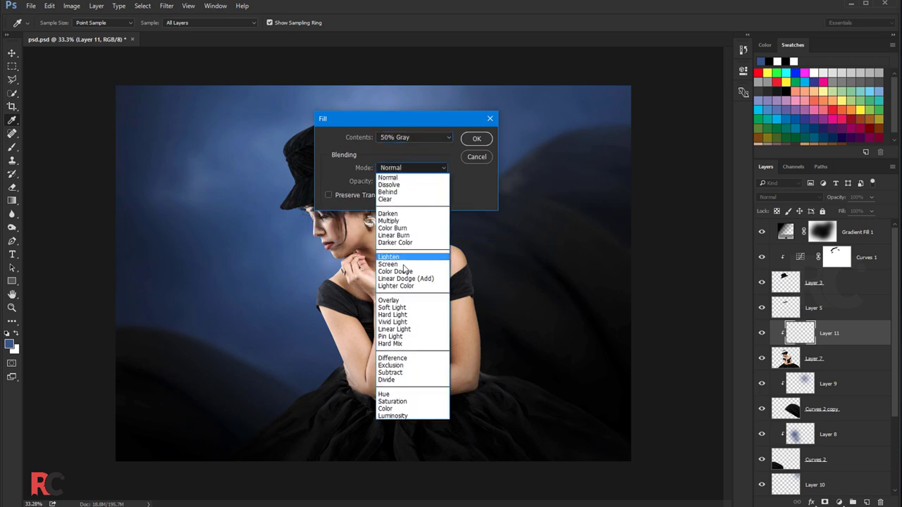
click(401, 309)
click(467, 141)
- Set Layer 11's blend mode to Overlay so the gray disappears
key(v)
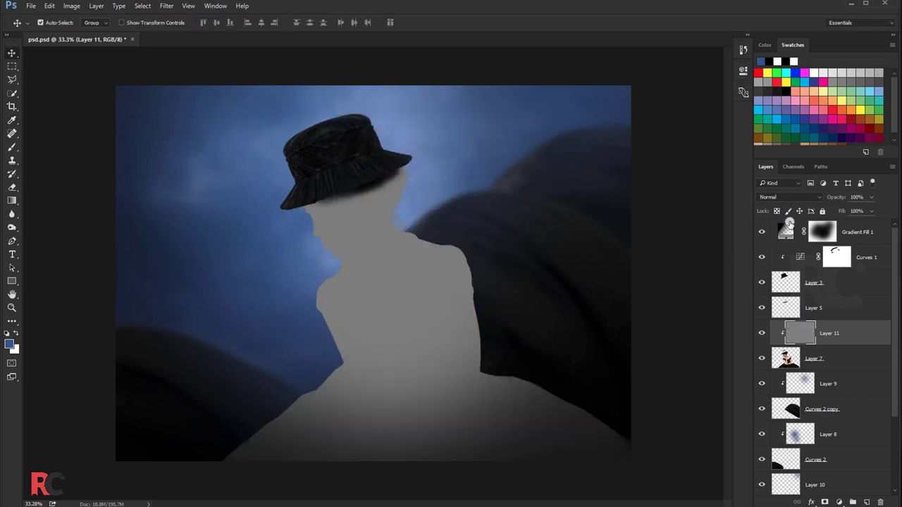
click(789, 198)
click(768, 299)
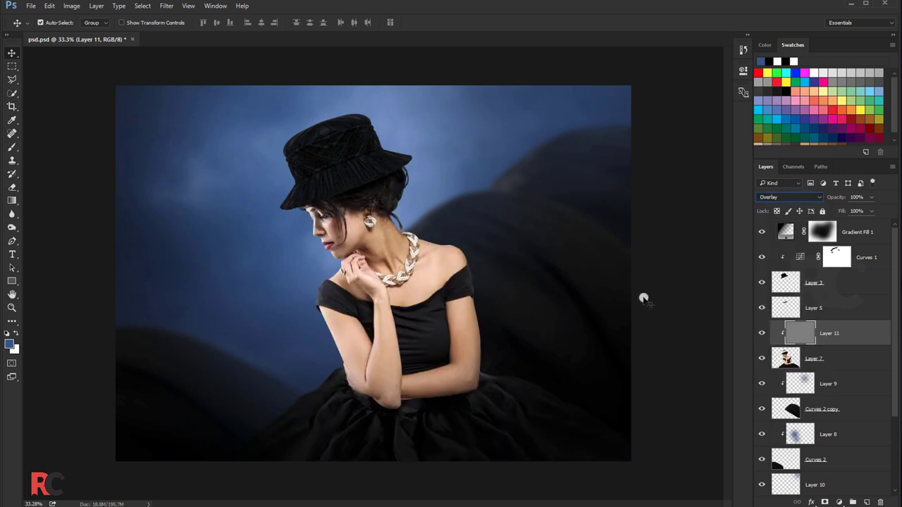
click(12, 227)
- Switch to the Dodge Tool and enlarge its brush to 90
click(43, 229)
scroll(440, 291, up, 1)
scroll(441, 292, up, 1)
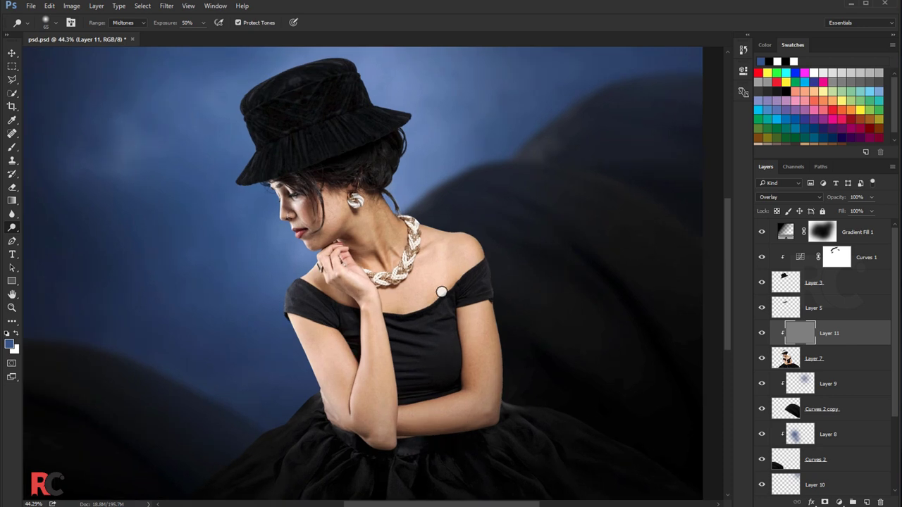
scroll(440, 290, up, 1)
scroll(441, 289, up, 1)
scroll(441, 288, up, 1)
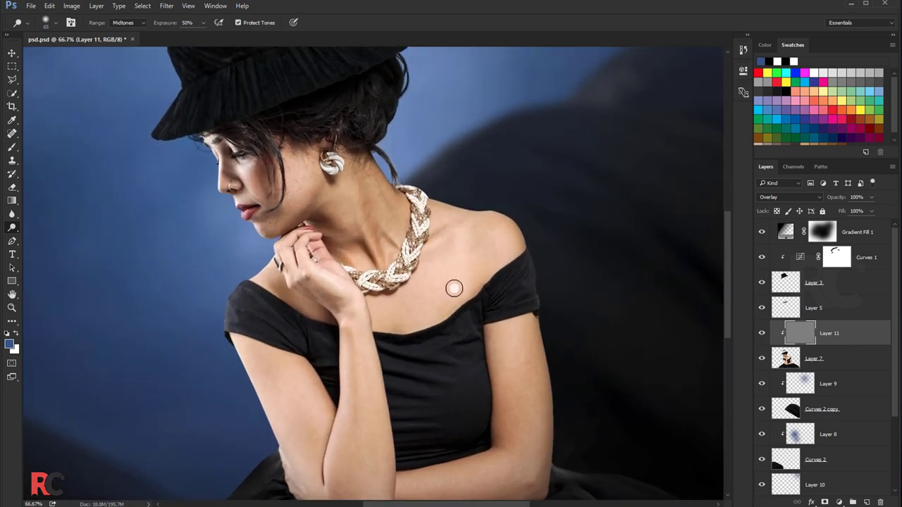
scroll(452, 286, up, 1)
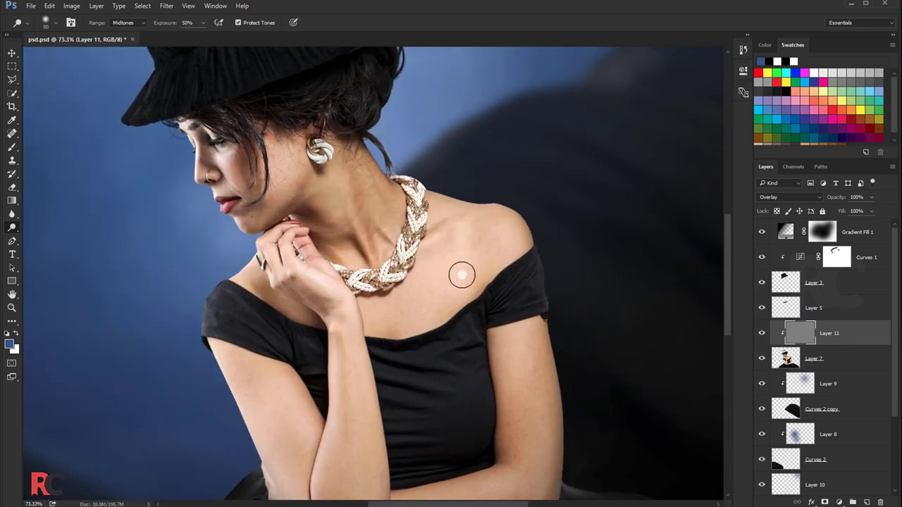
key(bracketright)
key(bracketright)
key(bracketright)
- Set the Dodge range to Shadows and the exposure to 28%, after trying 17%
click(6, 333)
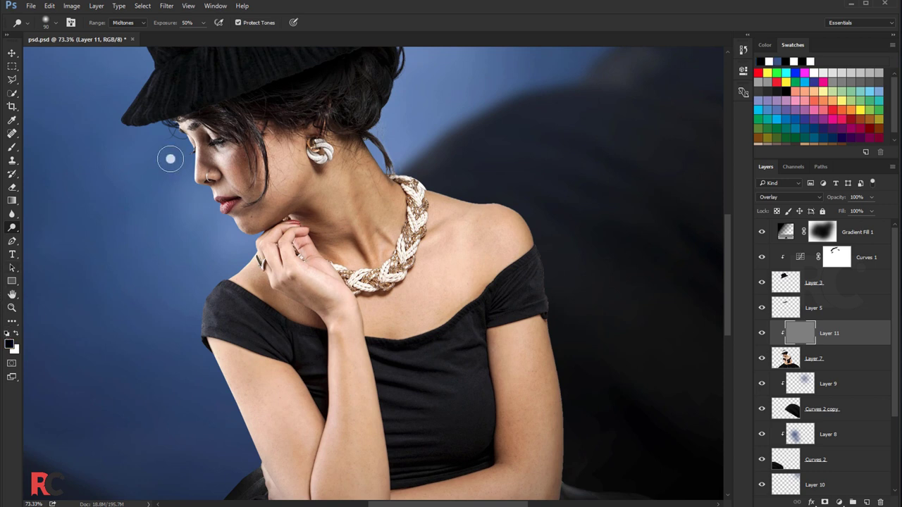
click(203, 22)
drag(187, 37, 183, 36)
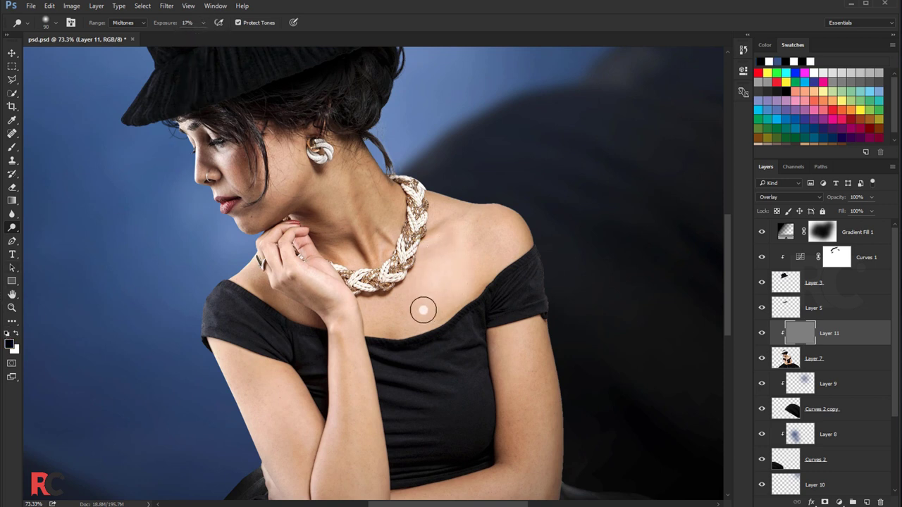
key(bracketright)
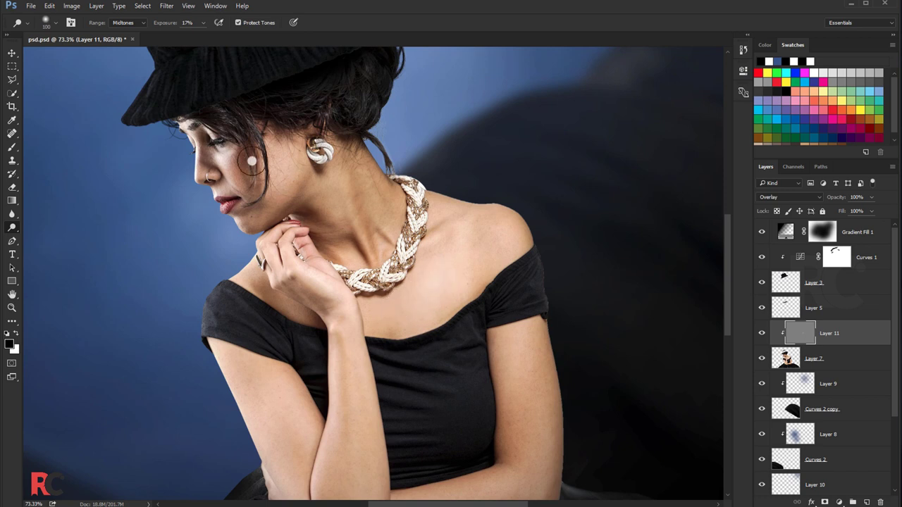
click(130, 22)
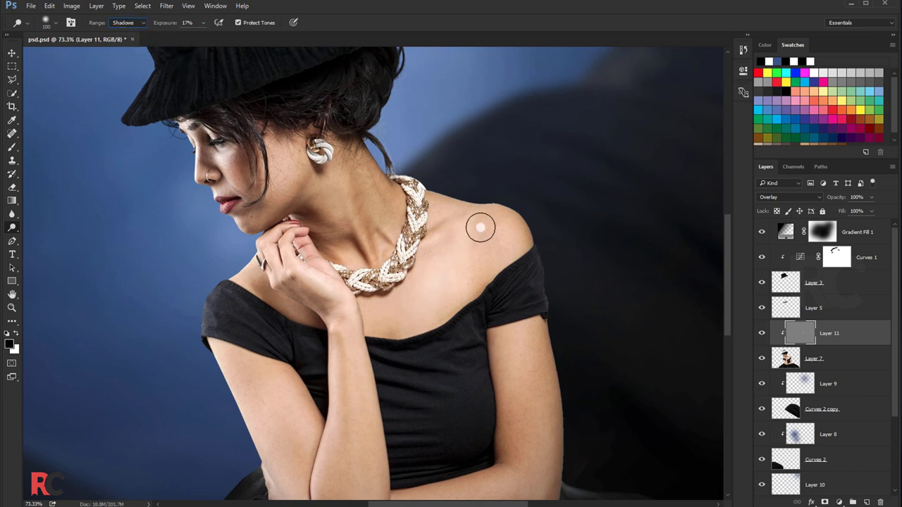
key(bracketleft)
key(bracketleft)
key(bracketleft)
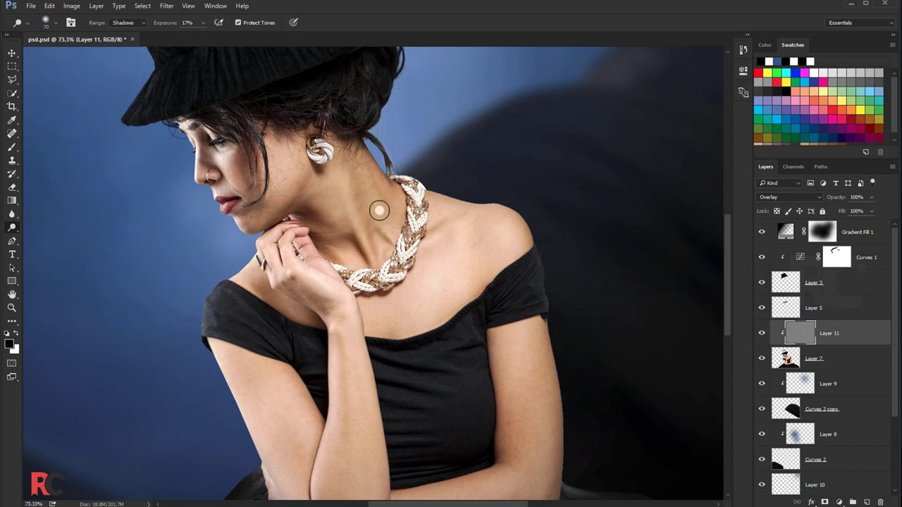
click(203, 22)
drag(199, 36, 205, 37)
- Dodge the cheek, jaw, neck and forearm, resizing the brush between 60 and 90
drag(288, 181, 326, 238)
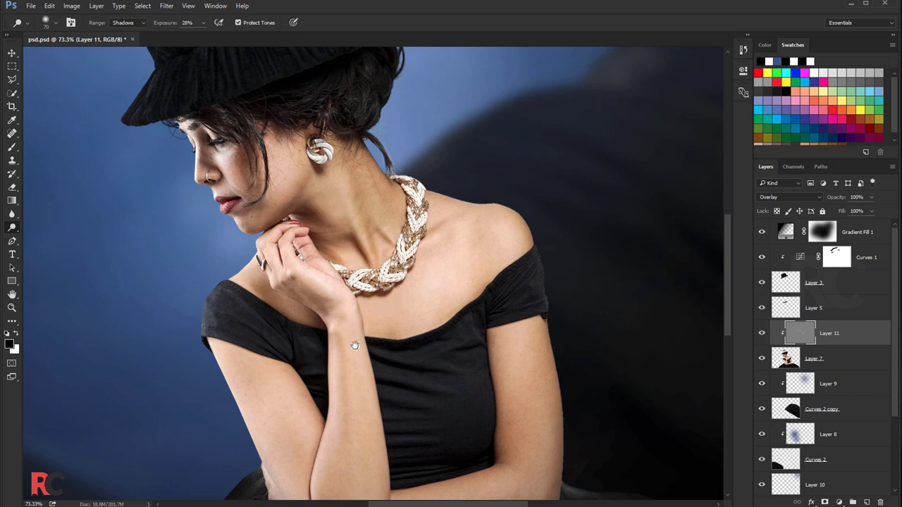
scroll(352, 345, down, 3)
key(bracketright)
key(bracketright)
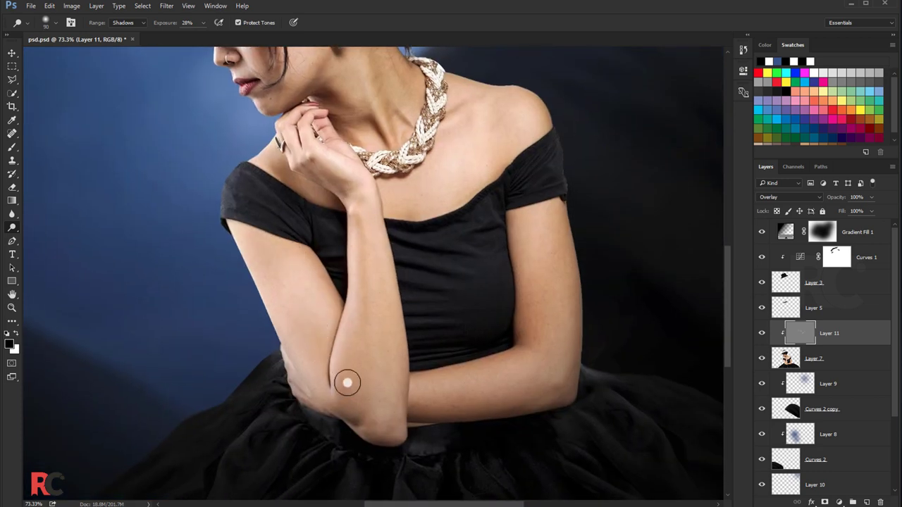
key(bracketleft)
key(bracketleft)
key(bracketleft)
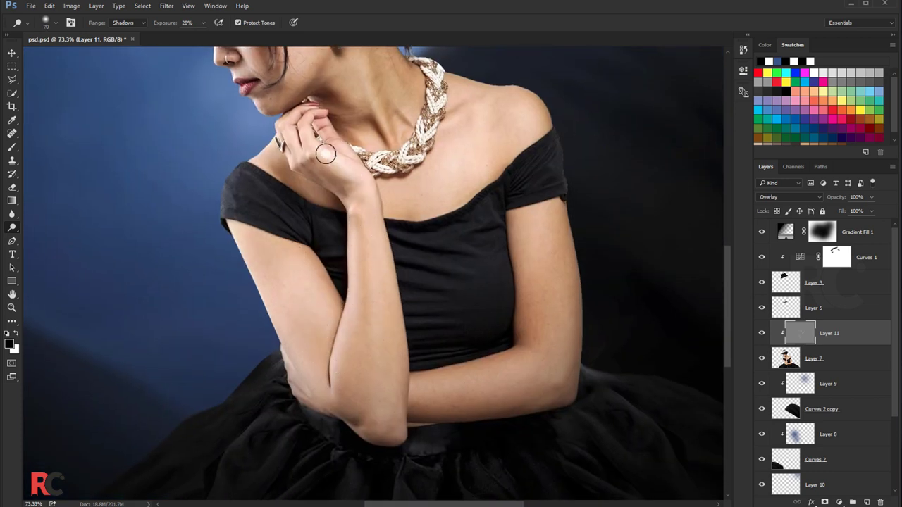
key(bracketright)
key(bracketright)
key(bracketright)
key(bracketright)
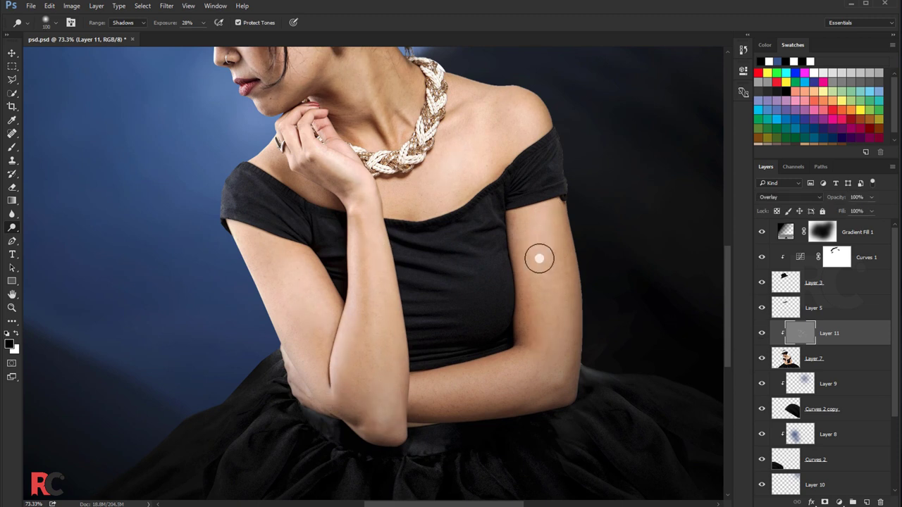
- Select the Burn Tool and toggle Layer 11 off and on to compare
right_click(12, 227)
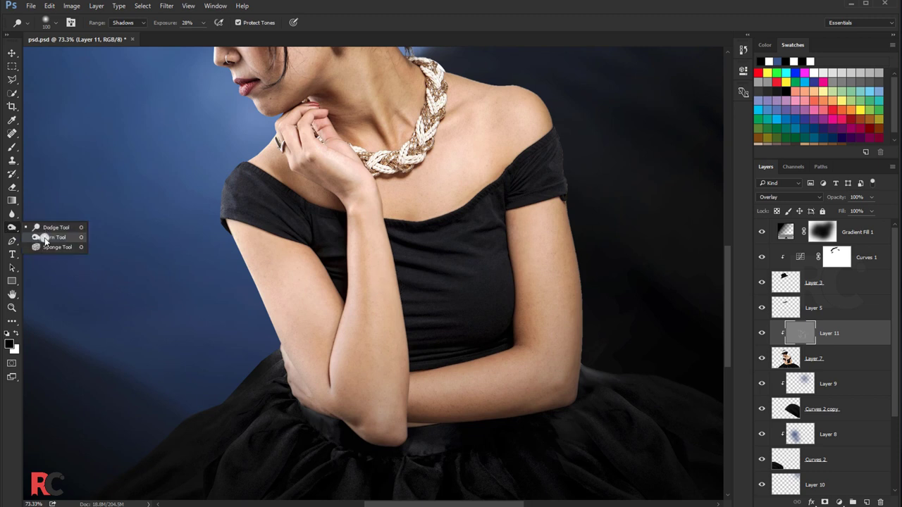
click(49, 238)
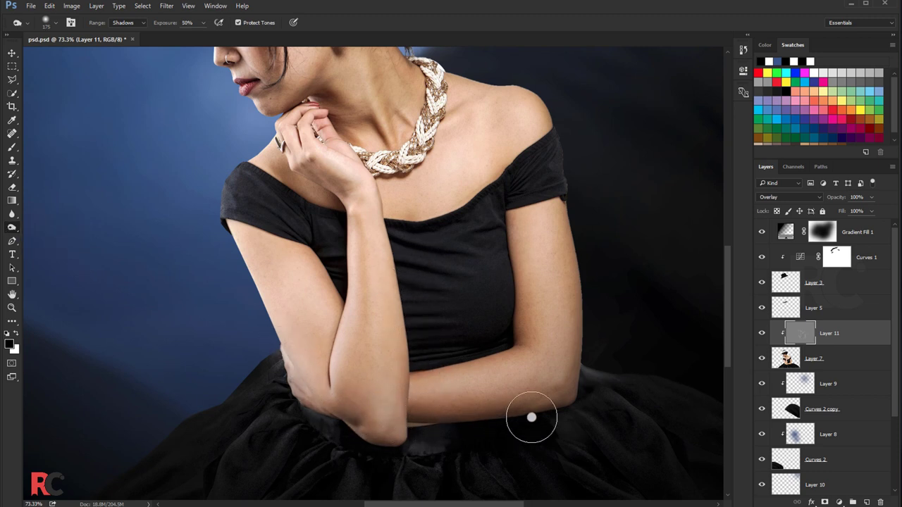
scroll(571, 190, up, 3)
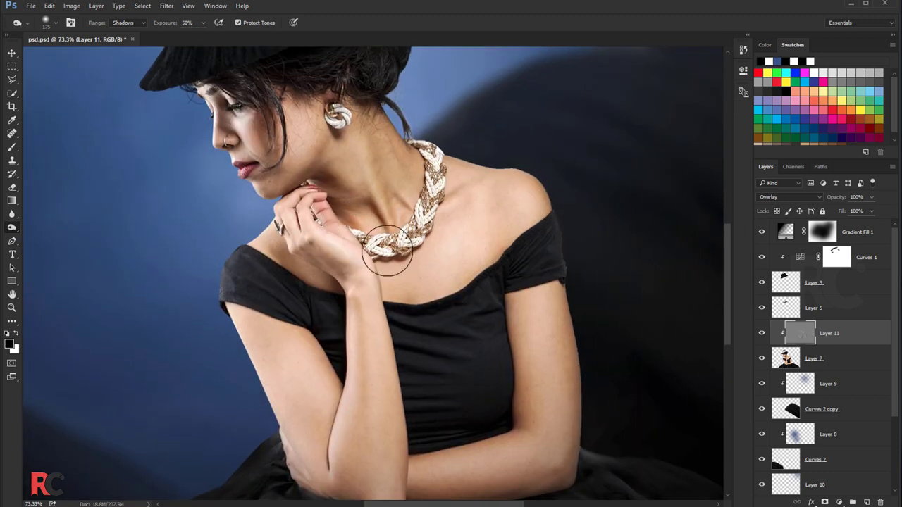
click(759, 337)
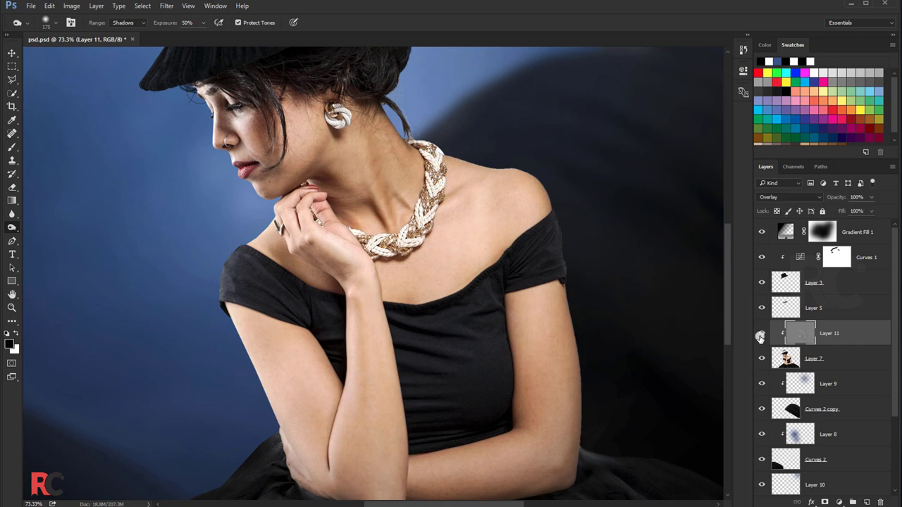
click(829, 359)
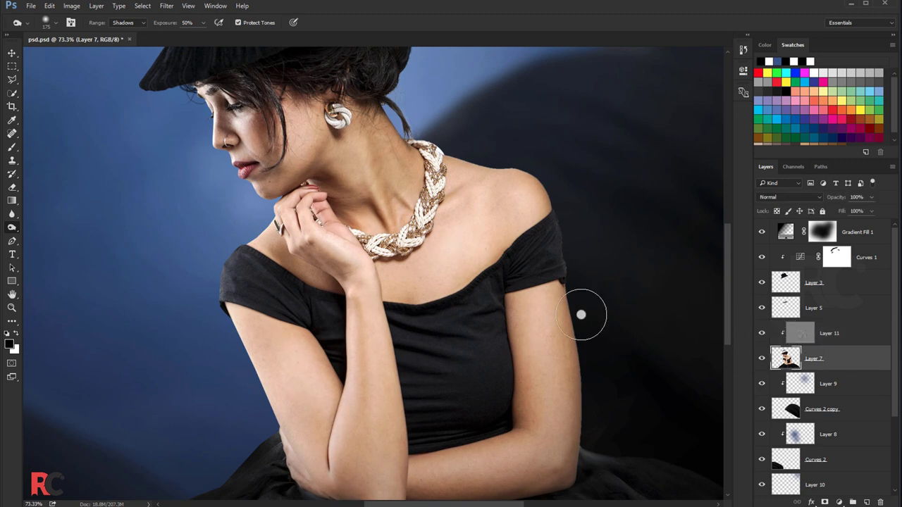
- Lower Layer 7's saturation to -20 with Hue/Saturation
key(ctrl+u)
drag(550, 150, 568, 150)
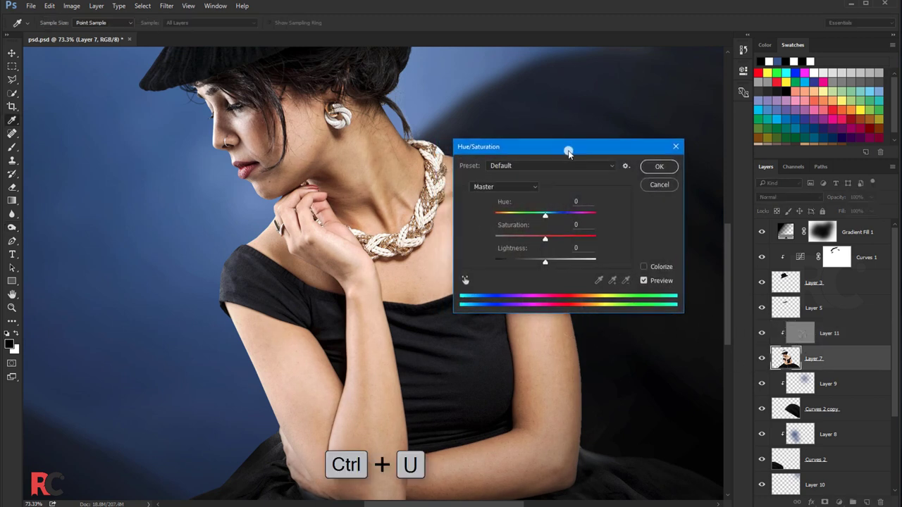
drag(545, 240, 536, 241)
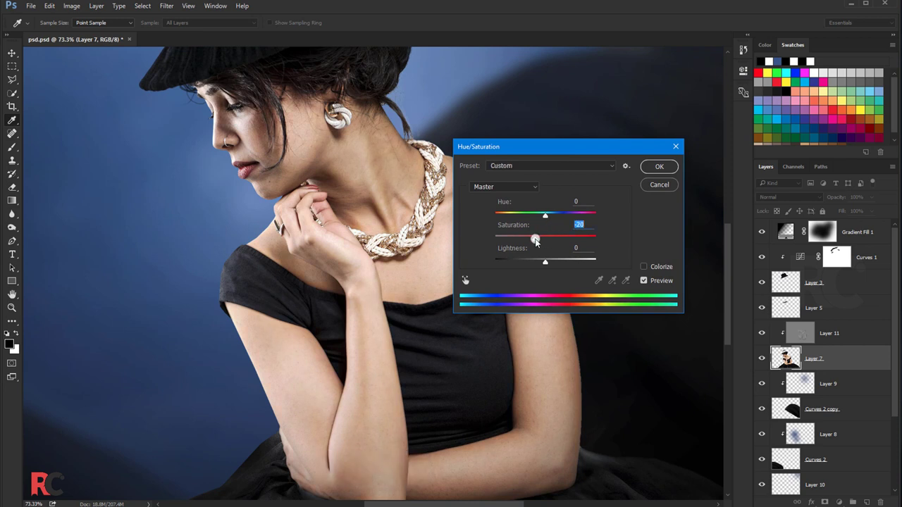
click(646, 166)
- Zoom out and toggle Layer 11 to compare the result
key(ctrl+minus)
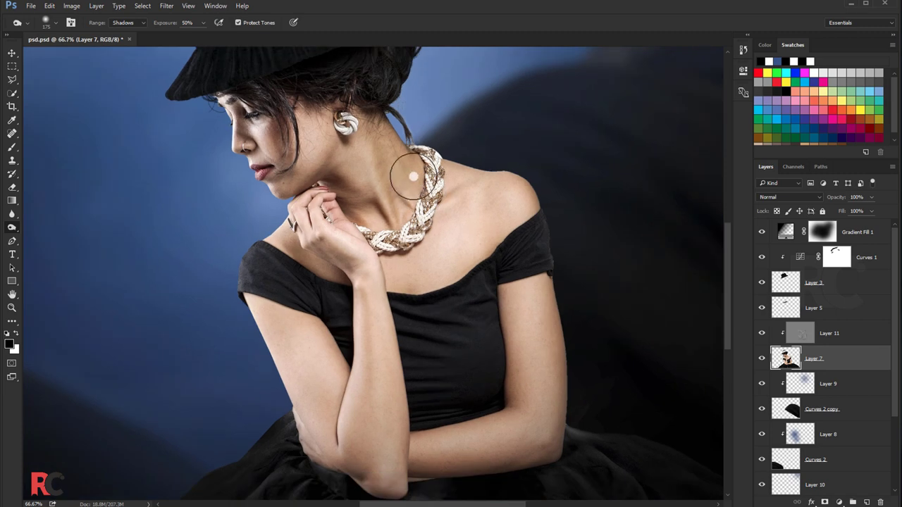
scroll(413, 176, down, 1)
scroll(413, 182, down, 1)
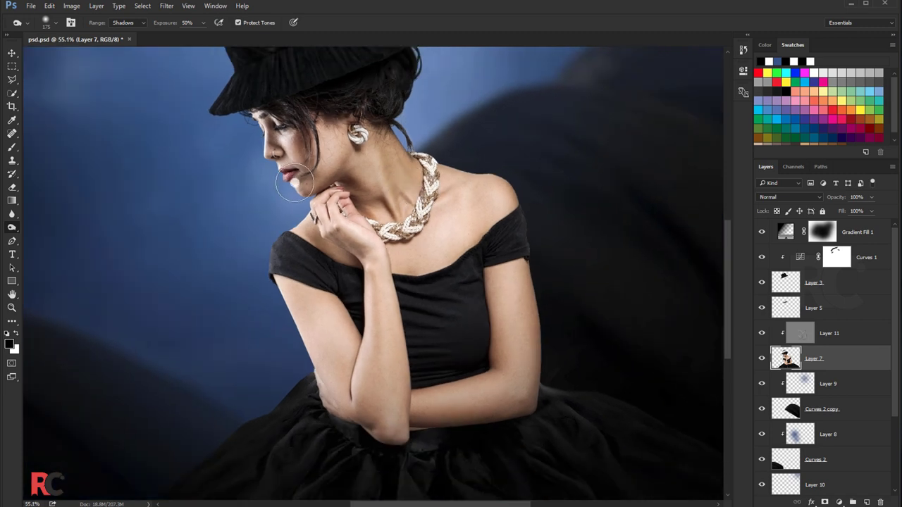
scroll(294, 187, down, 1)
scroll(295, 187, down, 1)
scroll(295, 187, down, 1)
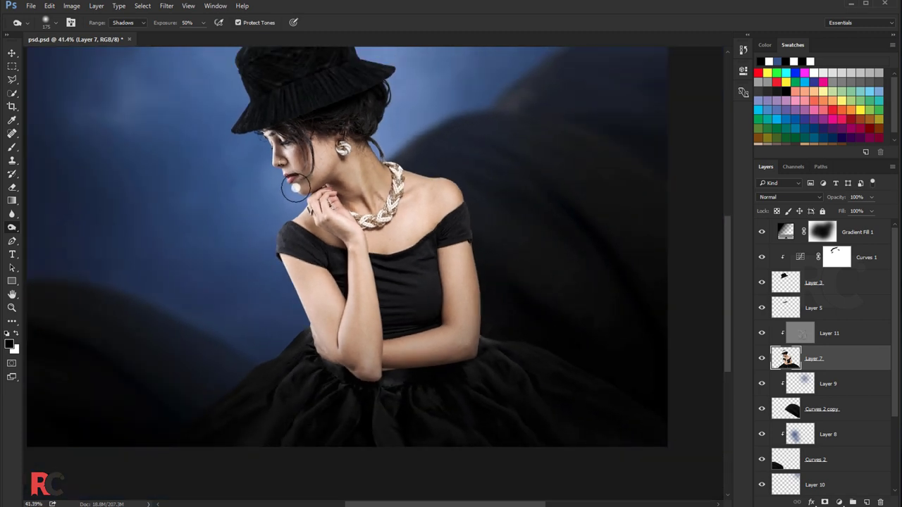
scroll(296, 188, down, 1)
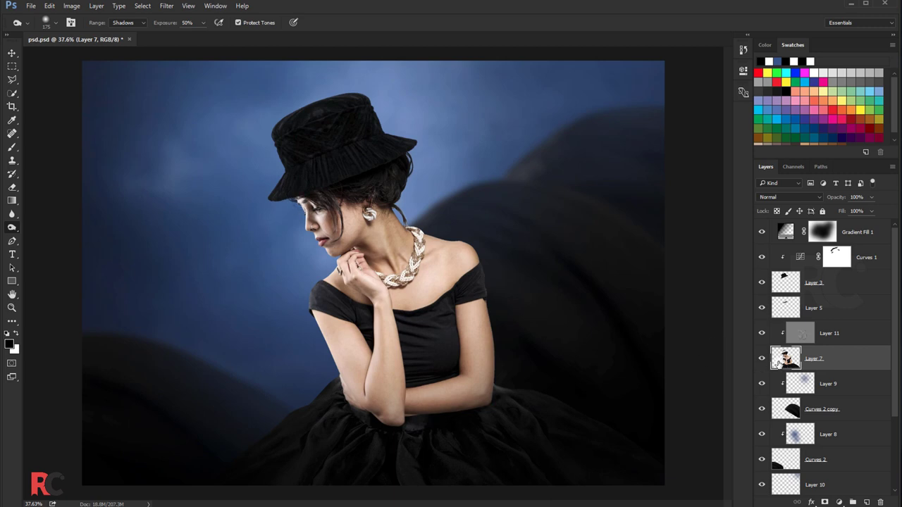
scroll(519, 338, up, 1)
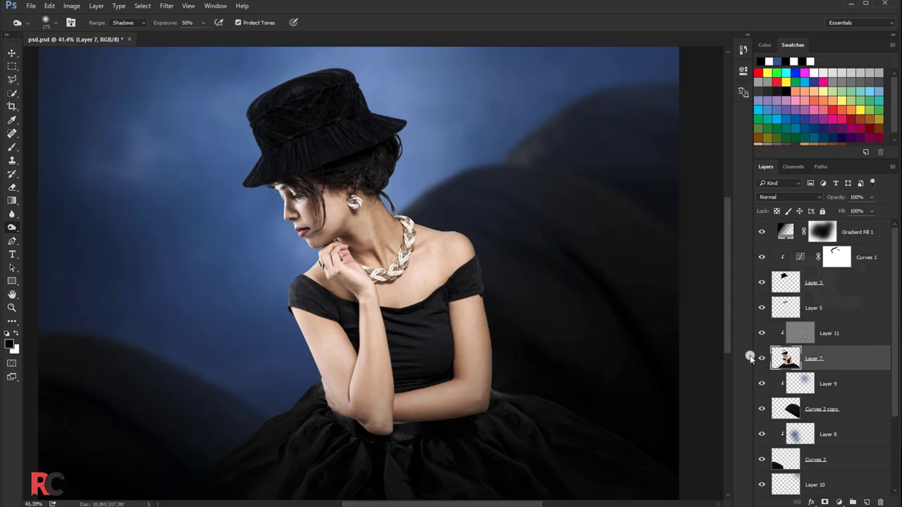
click(761, 333)
scroll(246, 179, up, 1)
- Apply a Camera Raw Filter with Detail luminance noise reduction of about 25
click(169, 6)
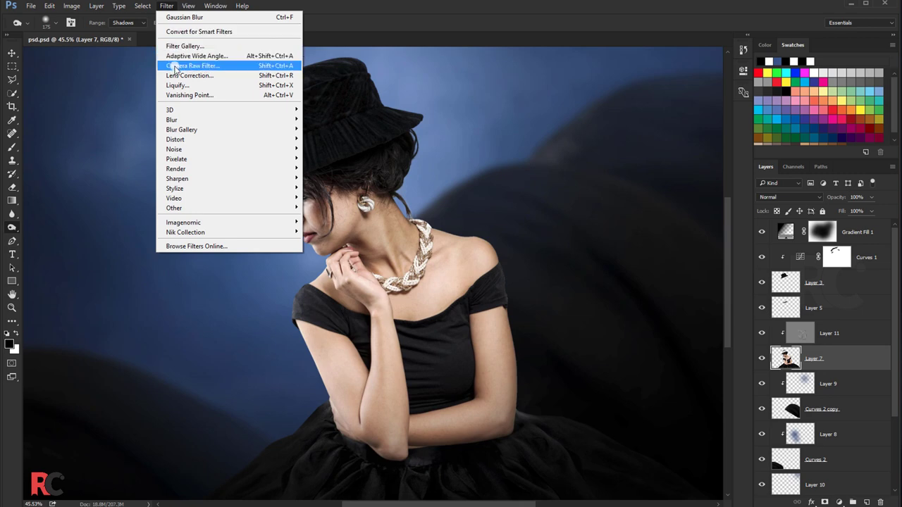
click(176, 65)
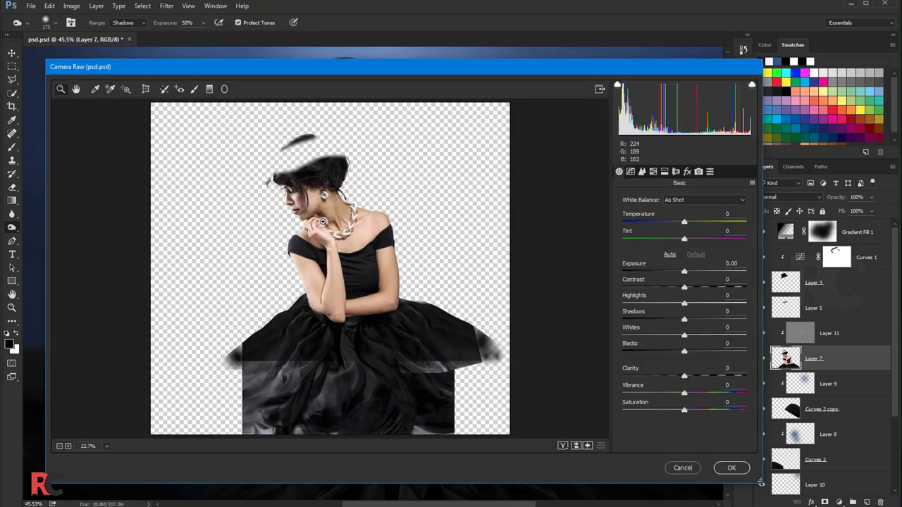
scroll(353, 257, up, 2)
scroll(353, 257, down, 1)
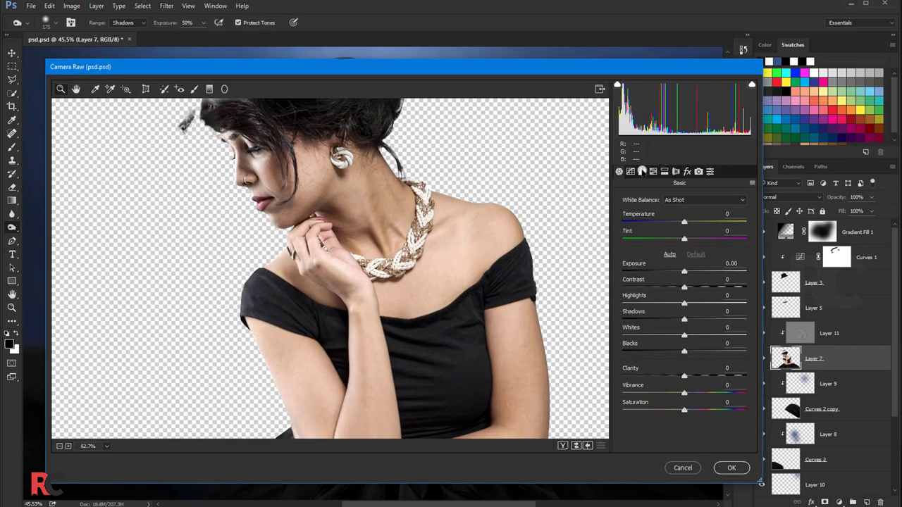
click(642, 171)
drag(625, 299, 659, 300)
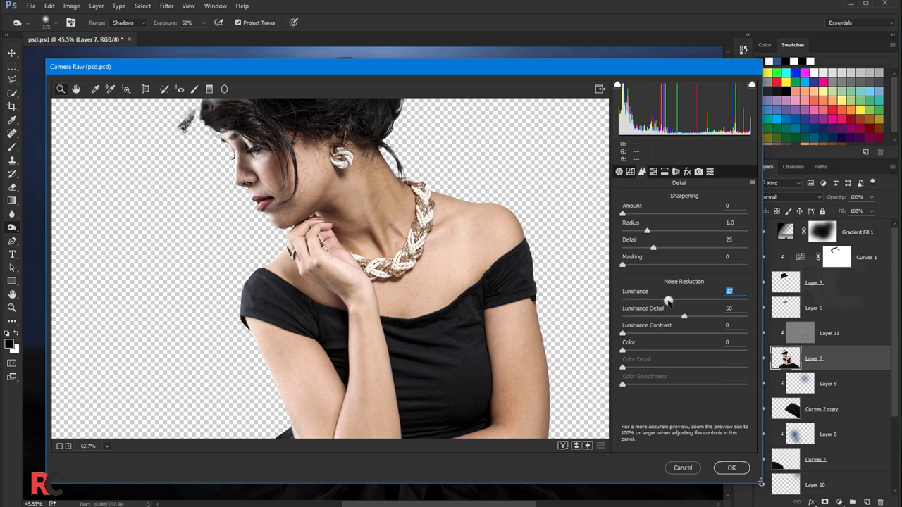
drag(658, 300, 662, 301)
click(730, 468)
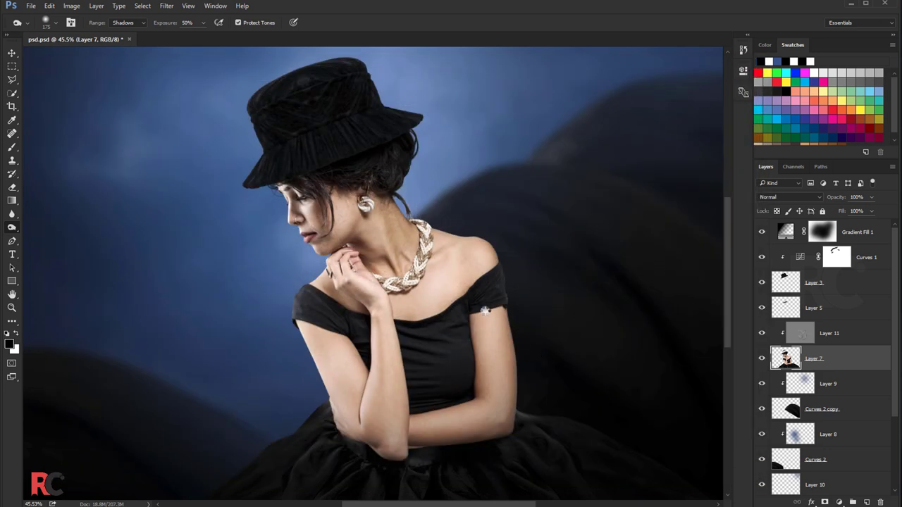
scroll(310, 262, down, 3)
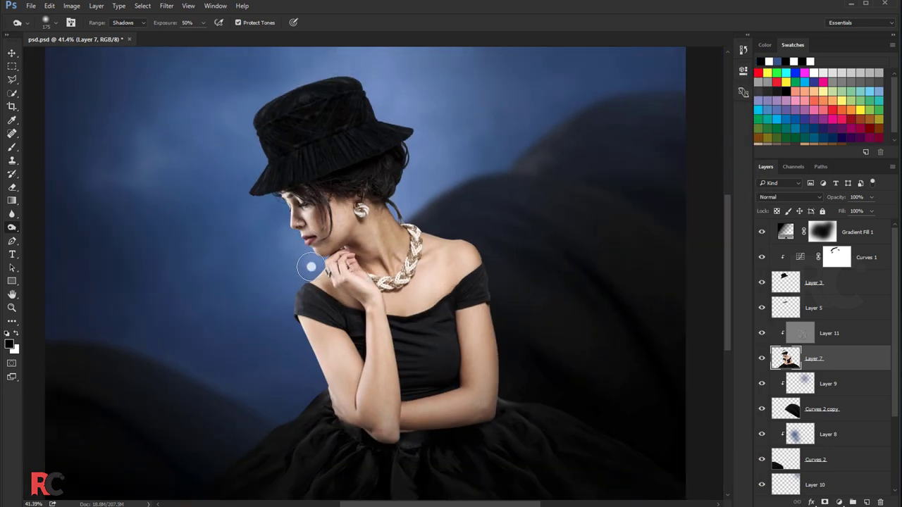
click(14, 56)
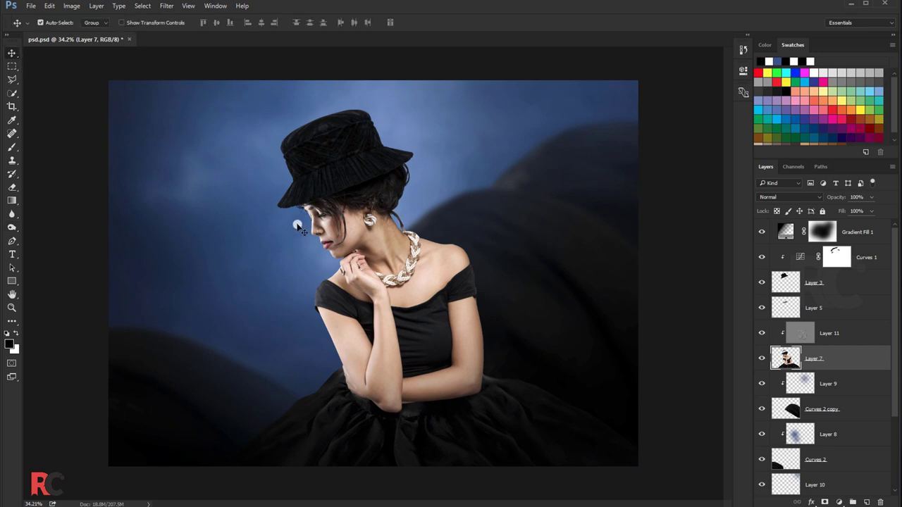
scroll(300, 227, up, 1)
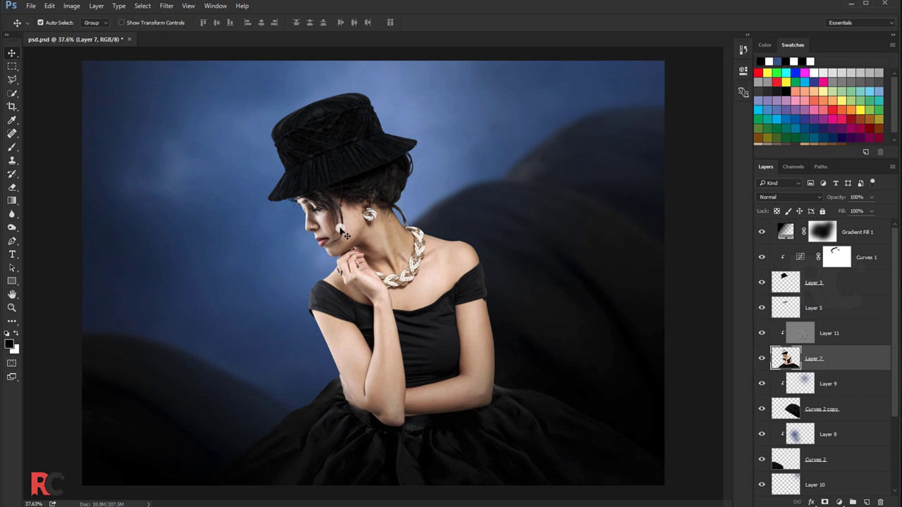
scroll(339, 226, down, 1)
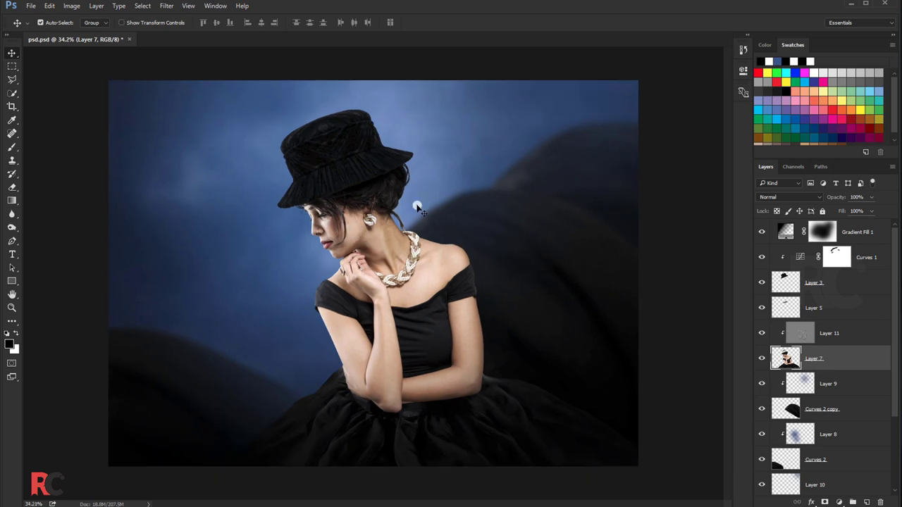
- Add Layer 12 clipped to Layer 3, brush over the hat, and lower opacity to 61%
click(827, 290)
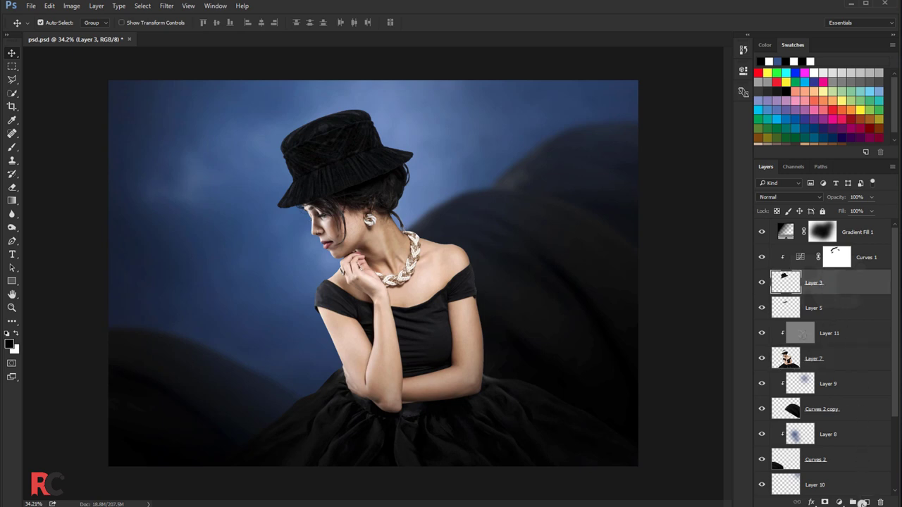
click(862, 502)
click(12, 147)
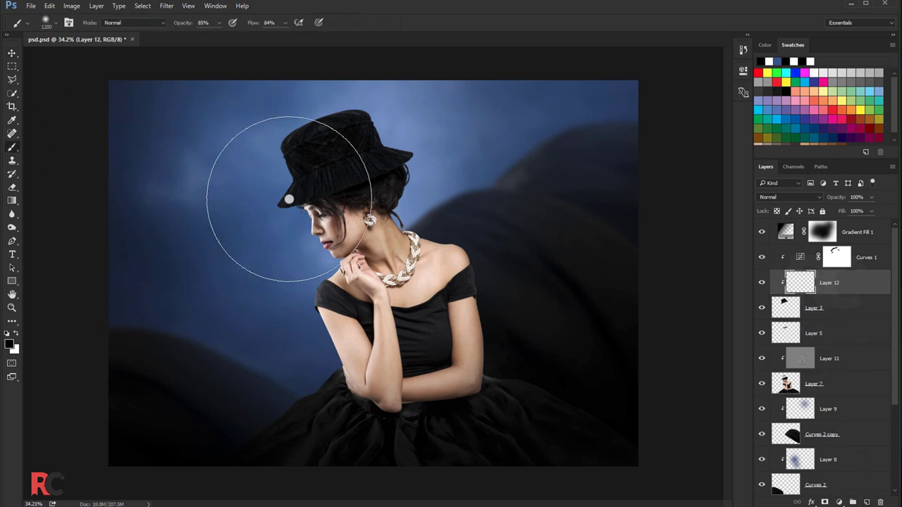
scroll(296, 222, up, 1)
scroll(352, 211, up, 1)
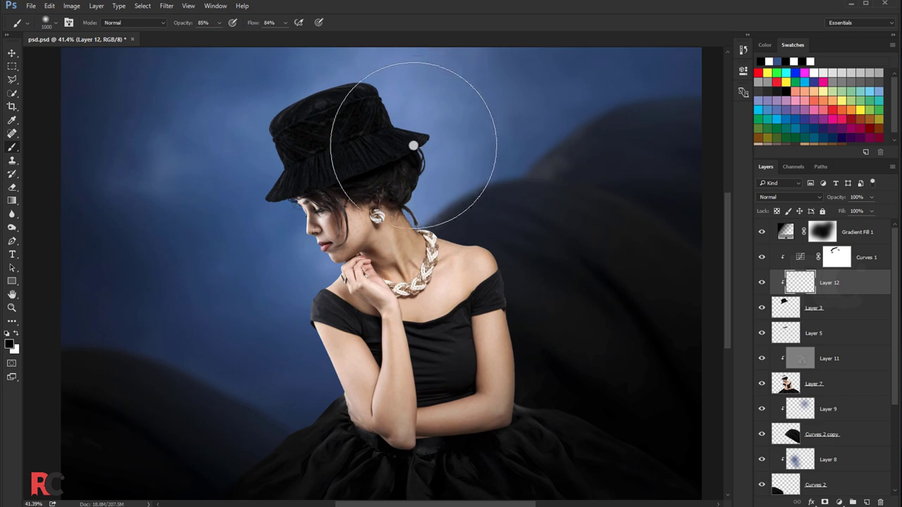
mouse_move(413, 134)
mouse_down()
mouse_move(382, 141)
mouse_move(397, 174)
mouse_move(423, 141)
mouse_move(353, 177)
mouse_move(368, 184)
mouse_up()
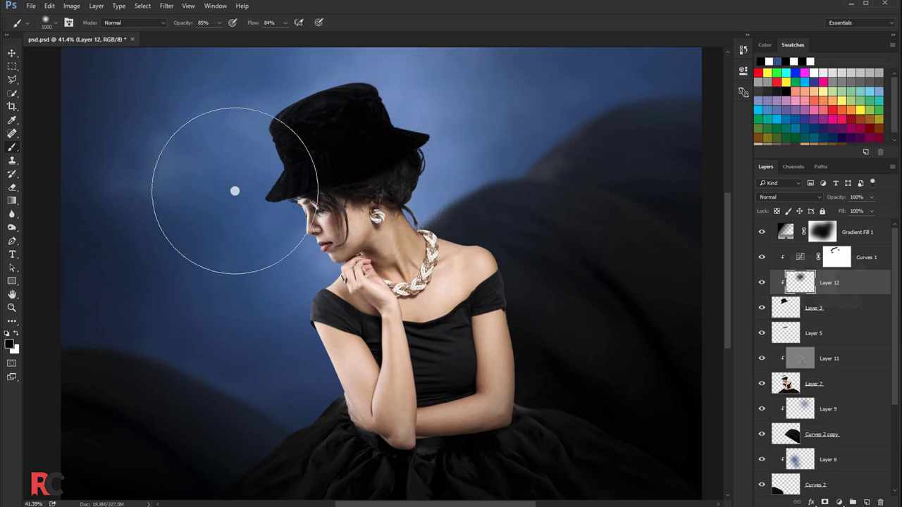
click(870, 198)
drag(848, 212, 848, 213)
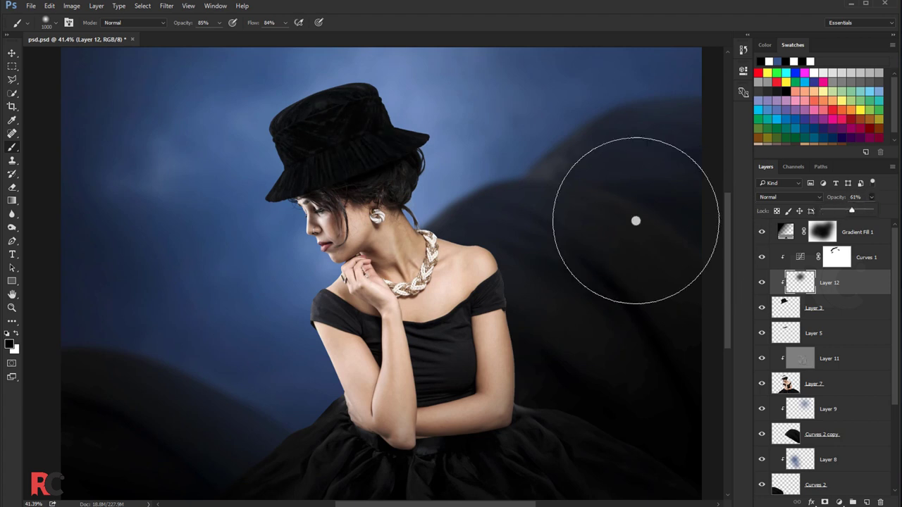
click(832, 389)
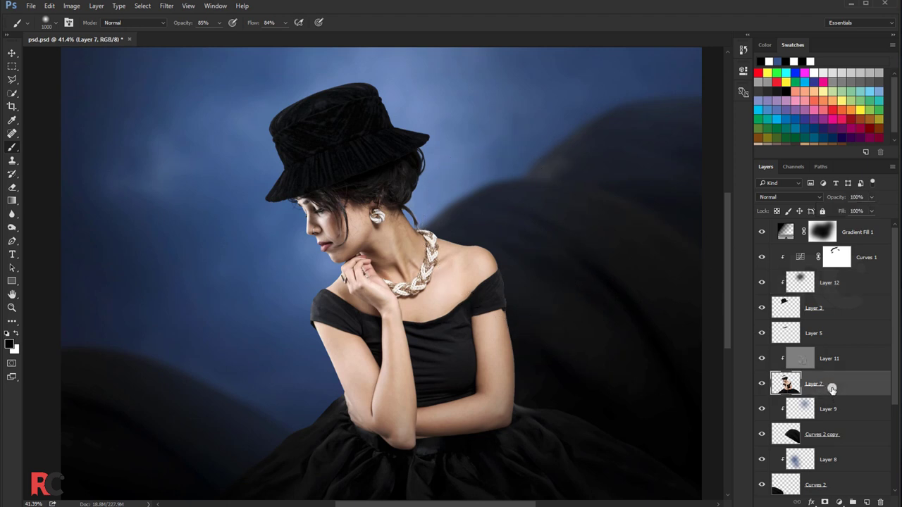
click(867, 501)
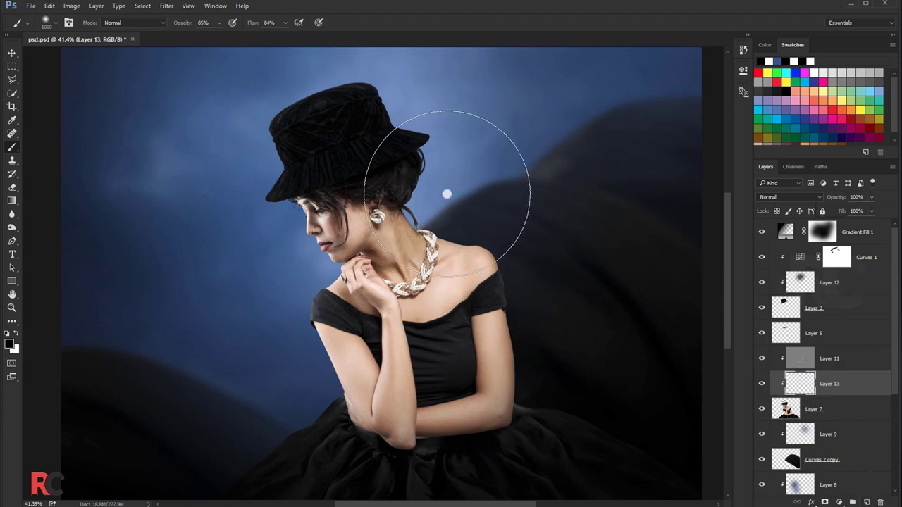
key(ctrl+alt+g)
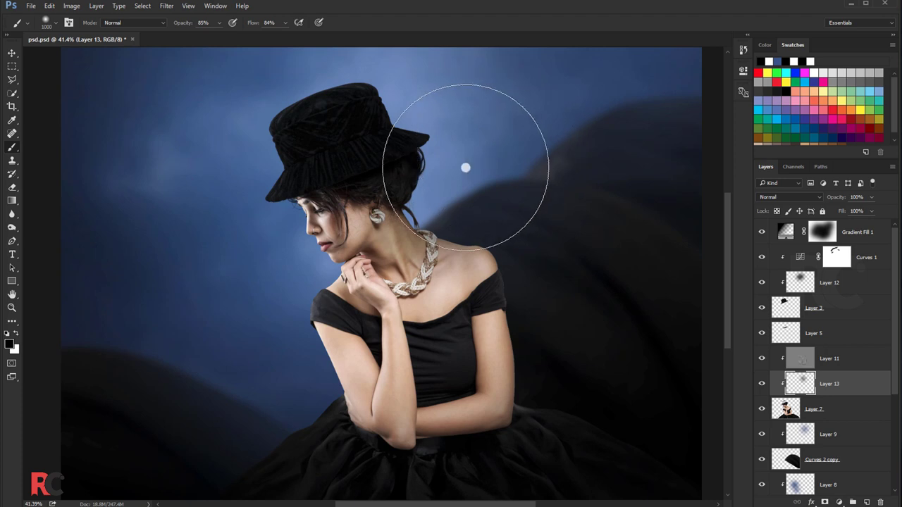
key(ctrl+z)
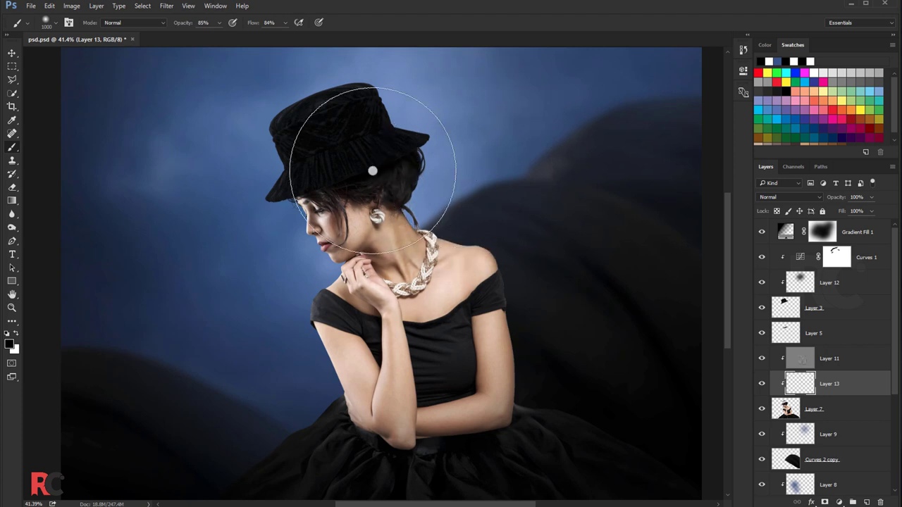
key(v)
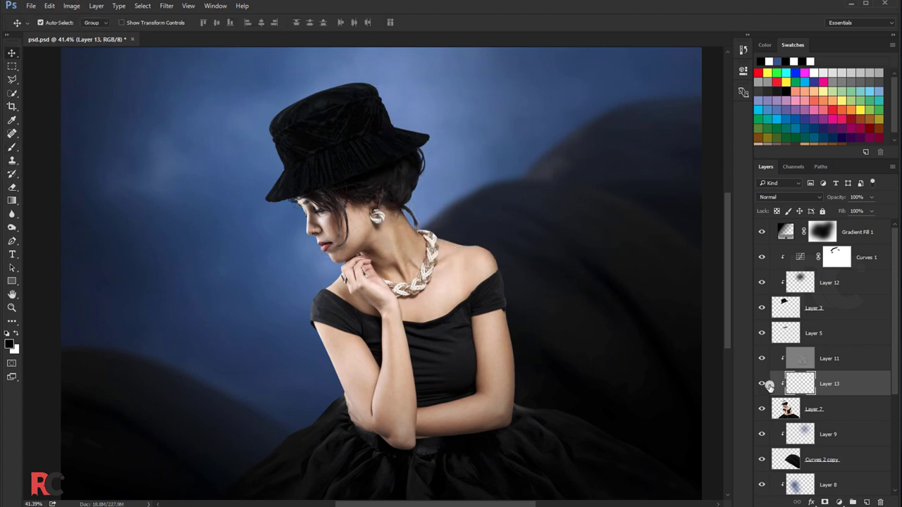
right_click(837, 392)
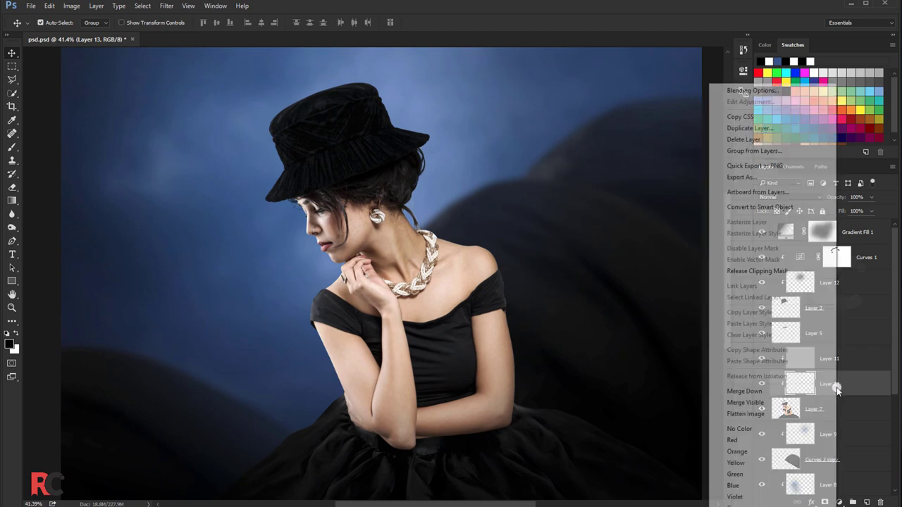
click(733, 140)
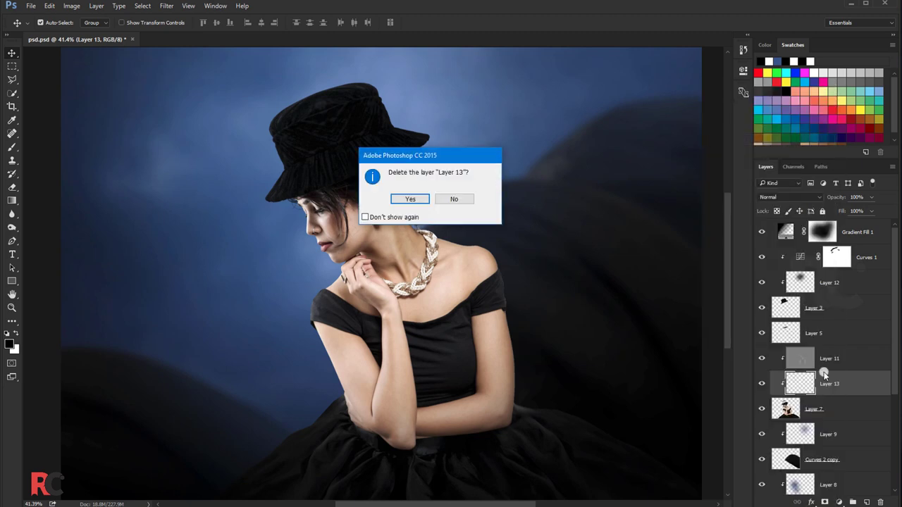
click(416, 203)
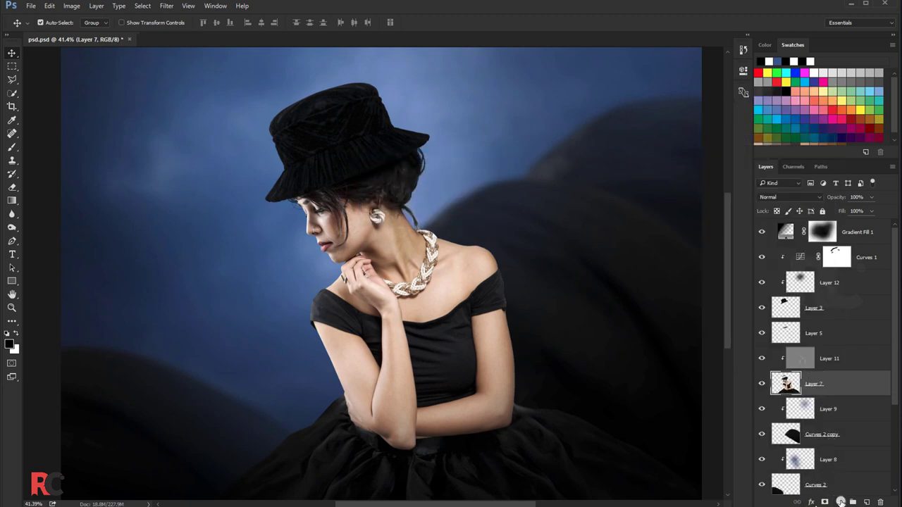
- Add a Curves adjustment above Layer 7 with highlights and midtones pulled down
click(841, 501)
click(810, 340)
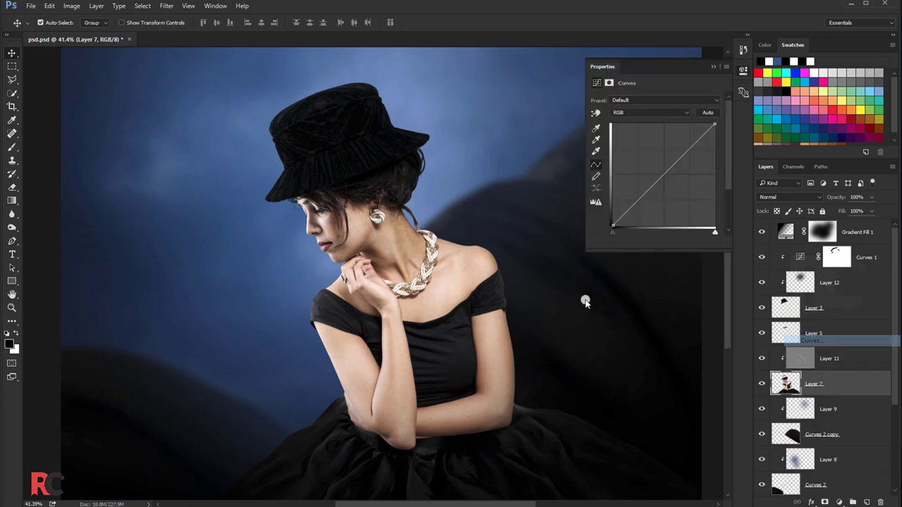
drag(712, 126, 720, 155)
drag(666, 189, 667, 197)
click(714, 71)
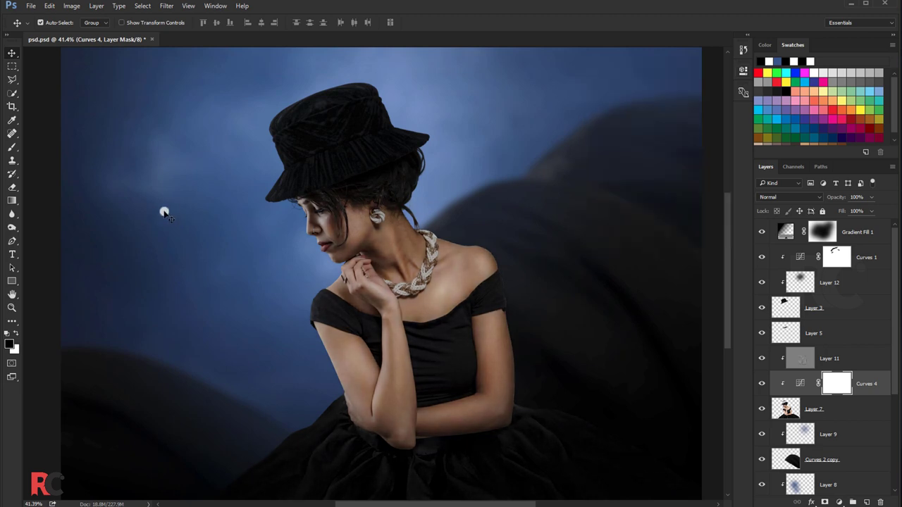
- Invert the Curves 4 mask and paint white behind the head and neck
key(b)
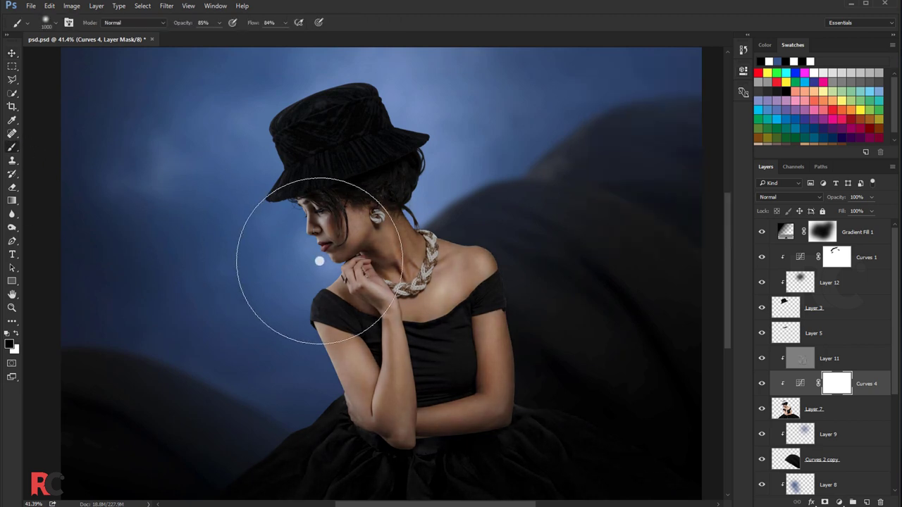
click(72, 6)
mouse_move(84, 31)
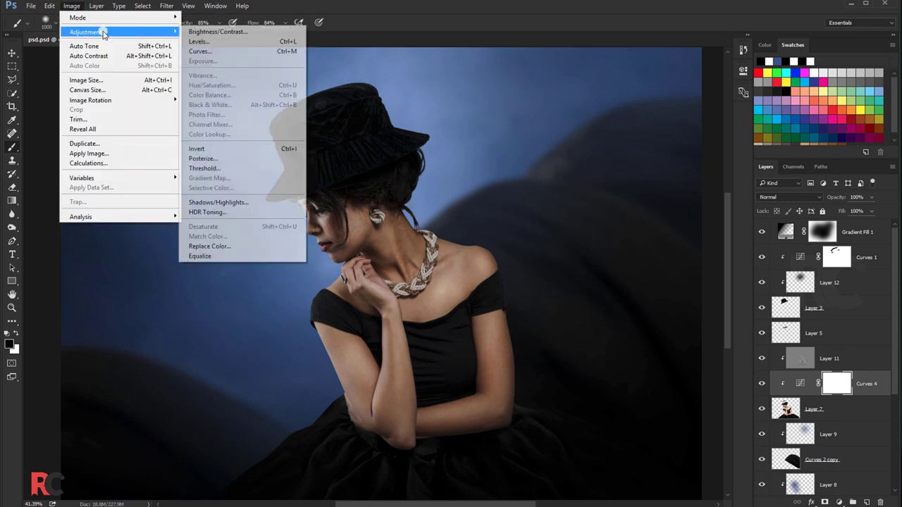
click(196, 150)
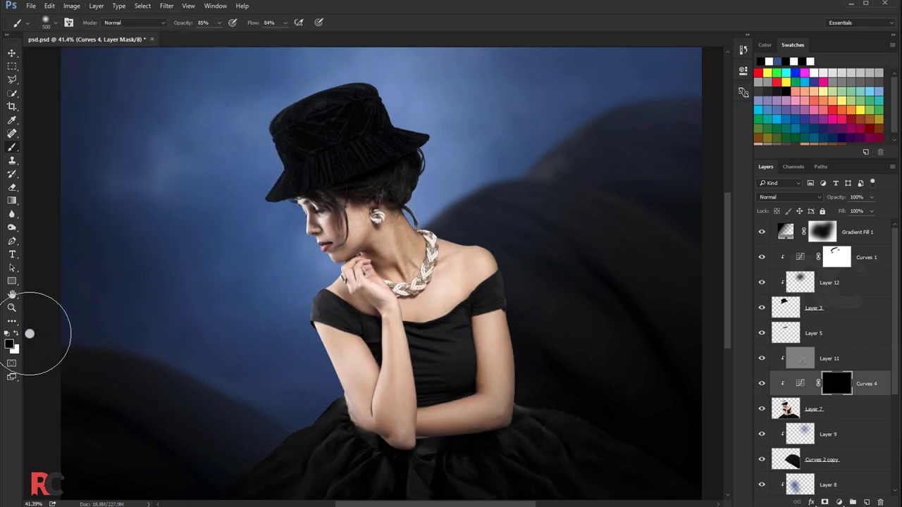
click(19, 333)
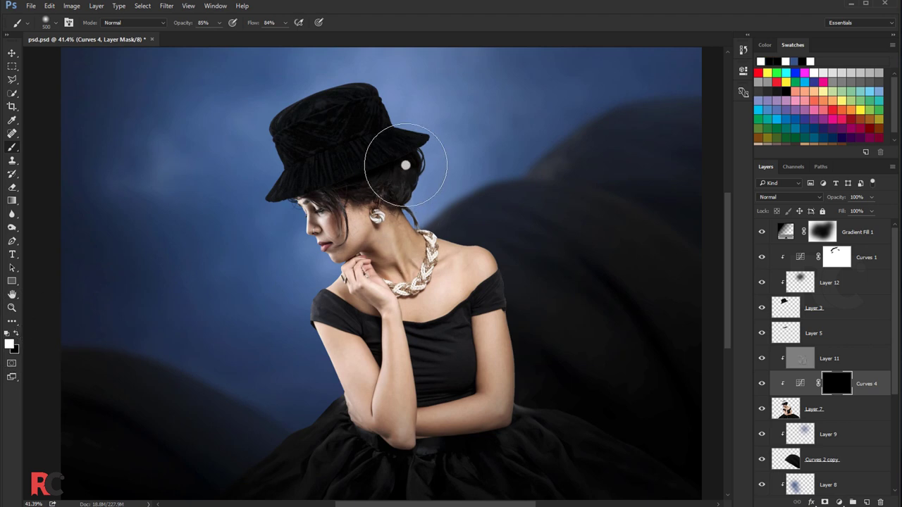
mouse_move(409, 177)
mouse_down()
mouse_move(372, 163)
mouse_move(403, 151)
mouse_up()
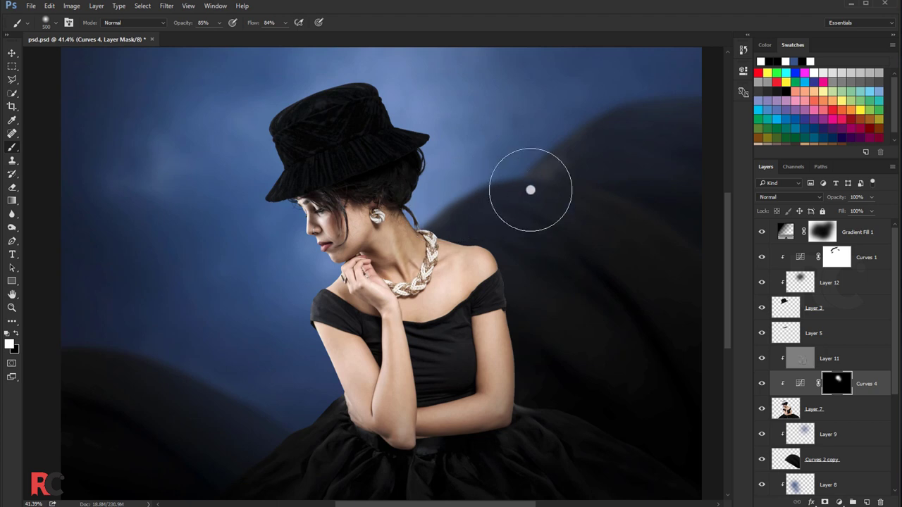
- Toggle Curves 4 to compare the darkening, then select Layer 3
scroll(478, 173, down, 1)
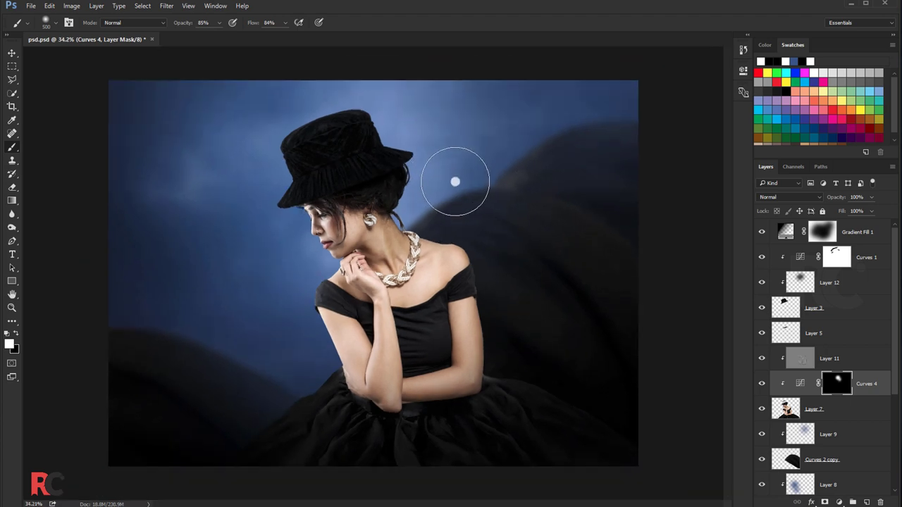
scroll(459, 185, up, 1)
scroll(494, 198, down, 1)
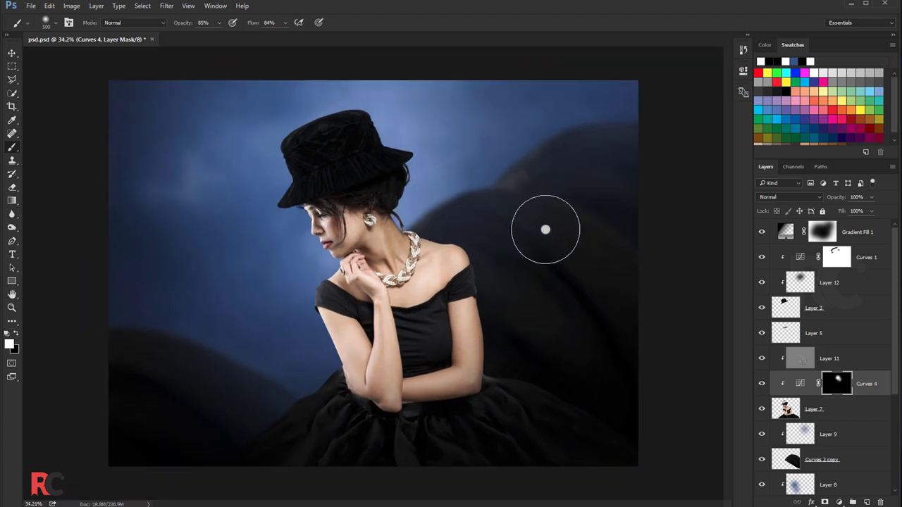
click(761, 383)
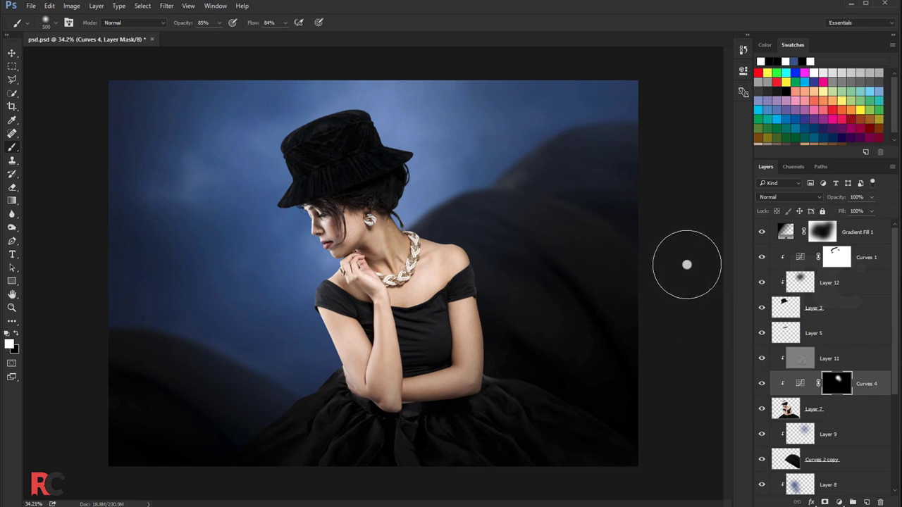
click(818, 307)
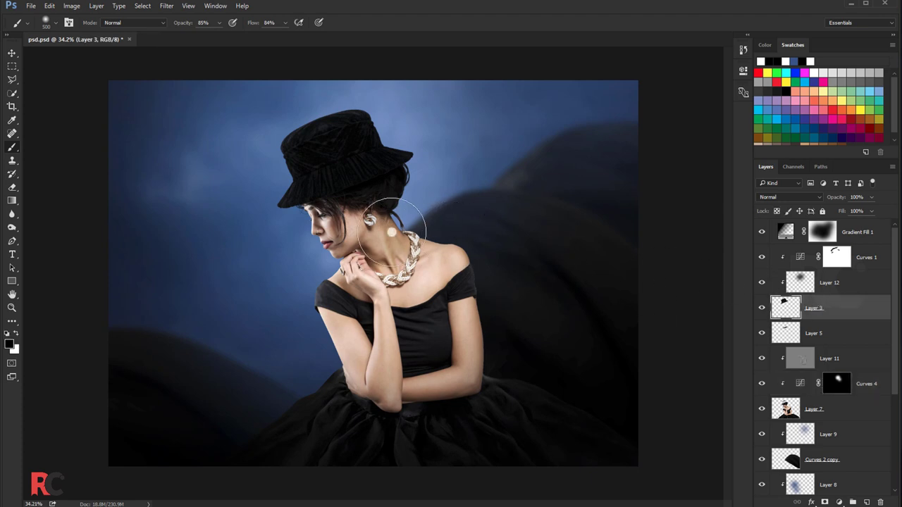
- Select the Move tool and the top Gradient Fill 1 layer
click(17, 55)
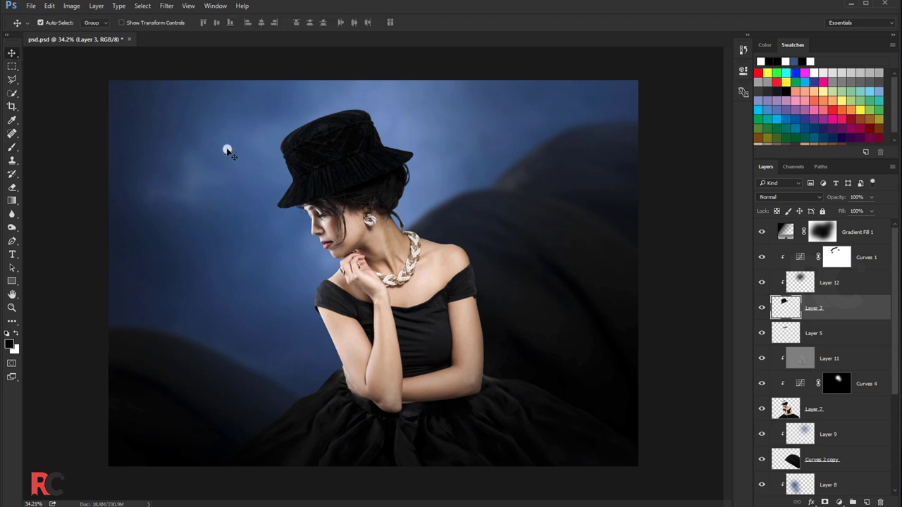
scroll(321, 198, down, 1)
scroll(334, 205, down, 1)
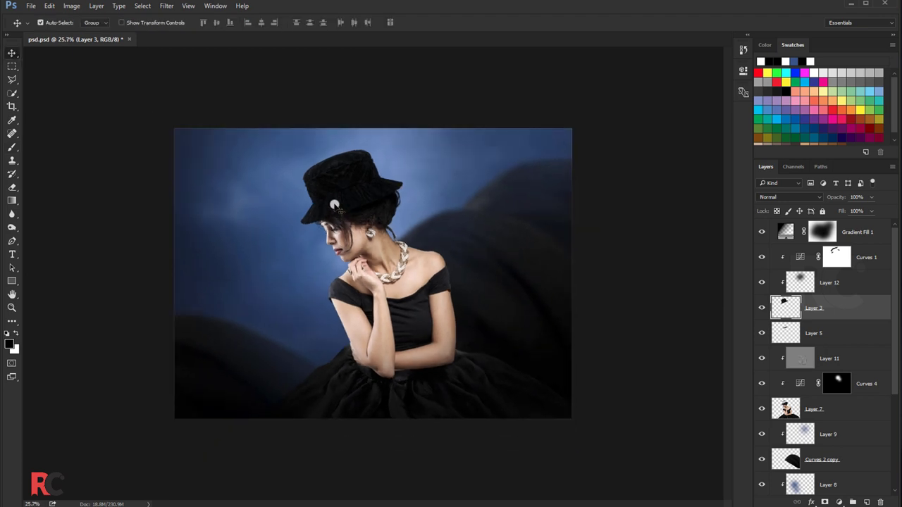
scroll(334, 205, up, 1)
scroll(321, 206, up, 1)
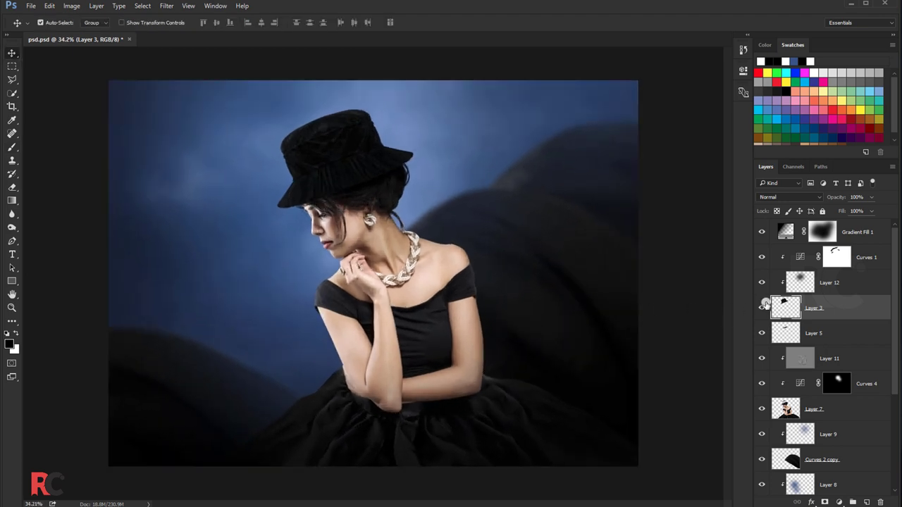
click(854, 235)
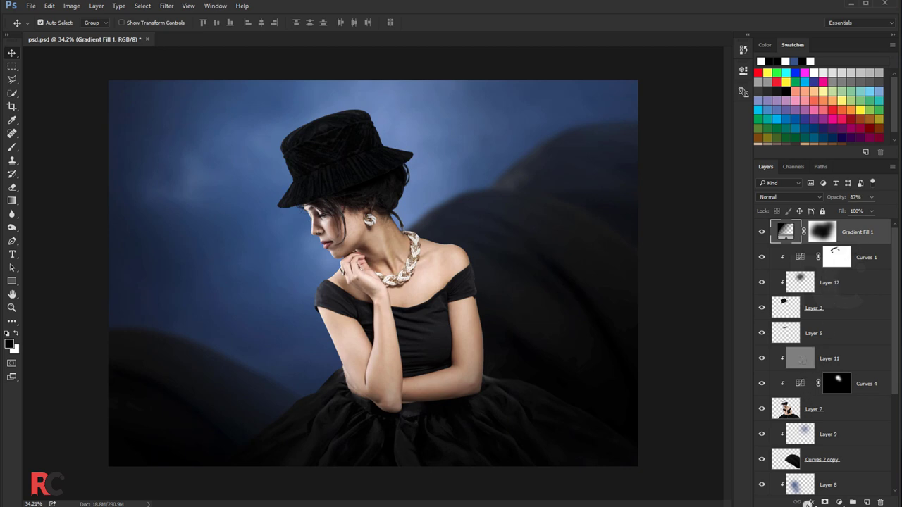
- Add a Photo Filter adjustment set to Blue at 20% density and compare it
click(837, 501)
click(824, 417)
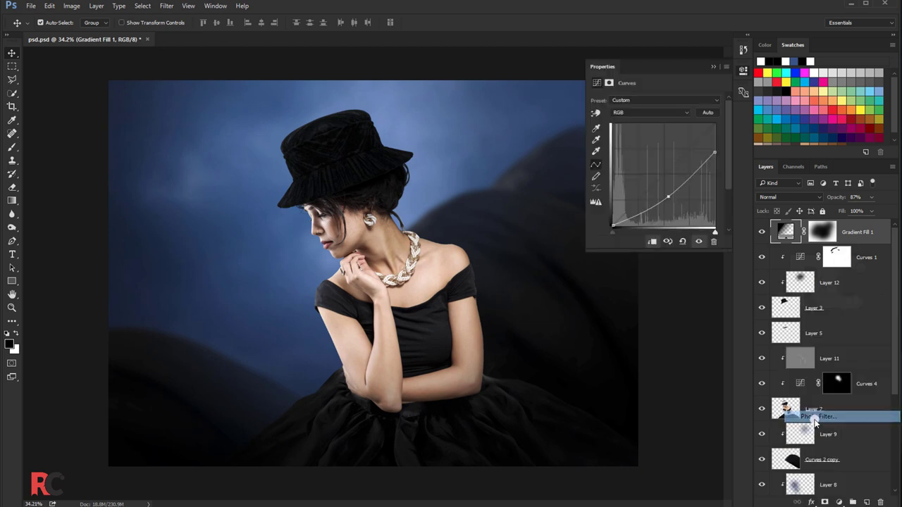
click(642, 104)
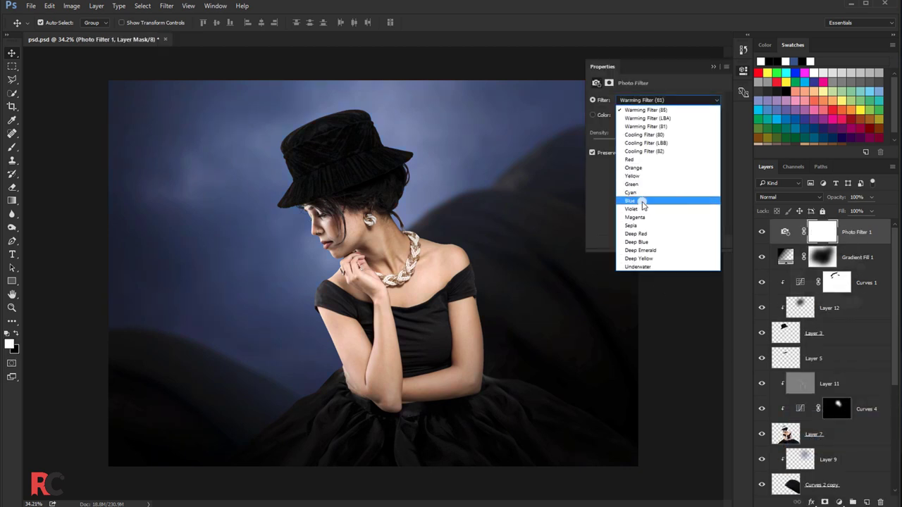
click(642, 203)
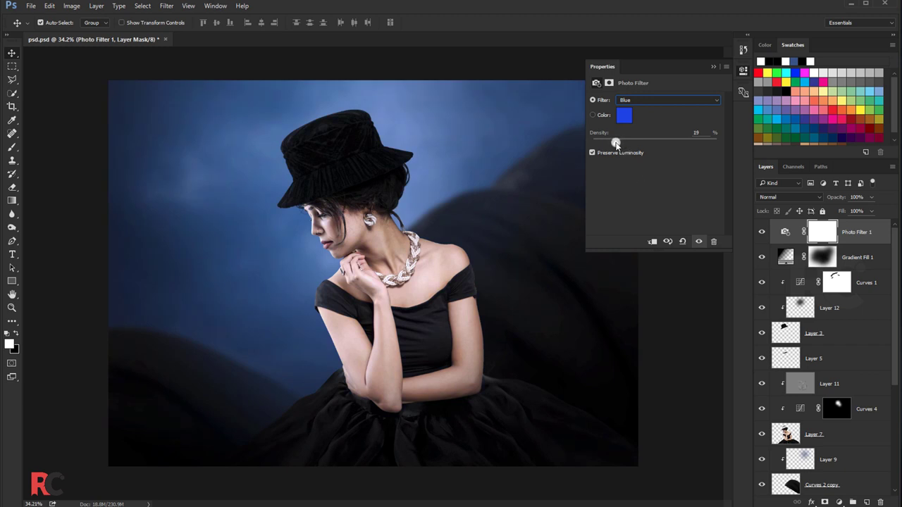
click(762, 232)
click(714, 69)
scroll(510, 189, down, 1)
scroll(510, 190, down, 1)
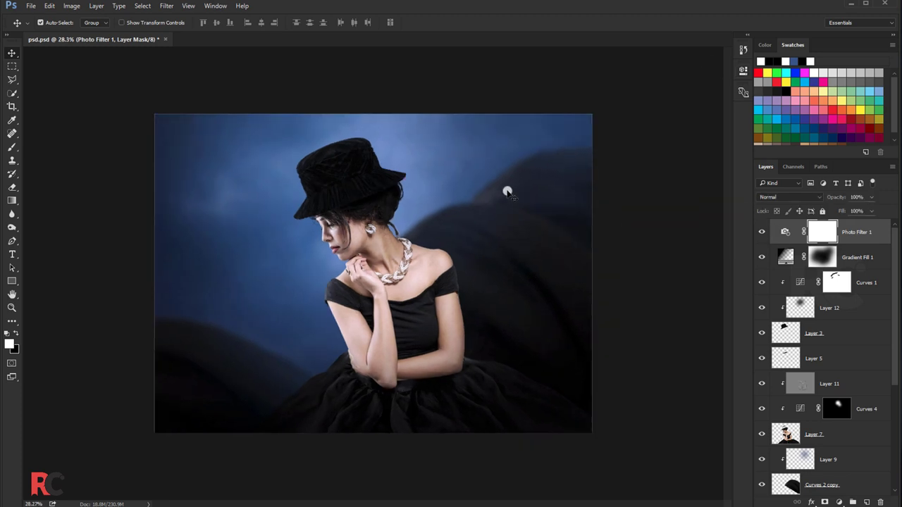
scroll(507, 191, down, 1)
- Transform Layer 2's top edge down to about 91% height and commit
scroll(817, 402, down, 3)
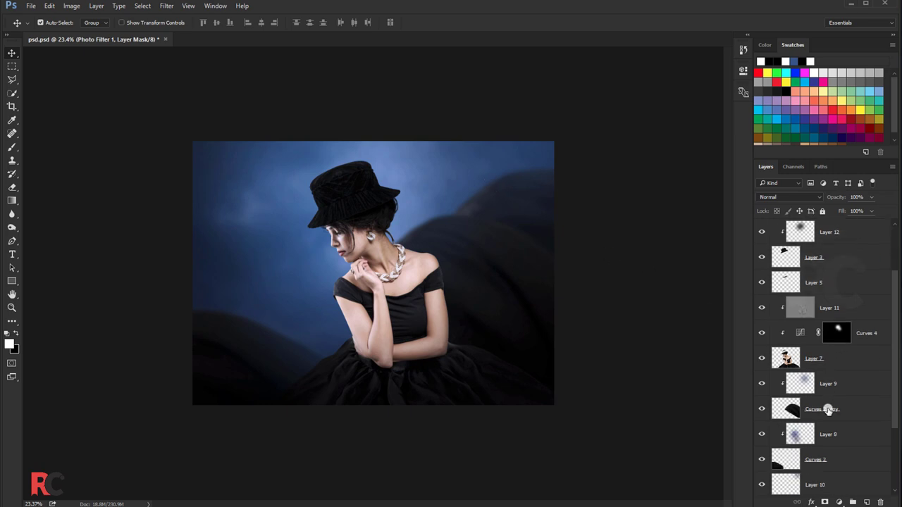
scroll(821, 412, down, 3)
scroll(825, 422, down, 1)
click(818, 456)
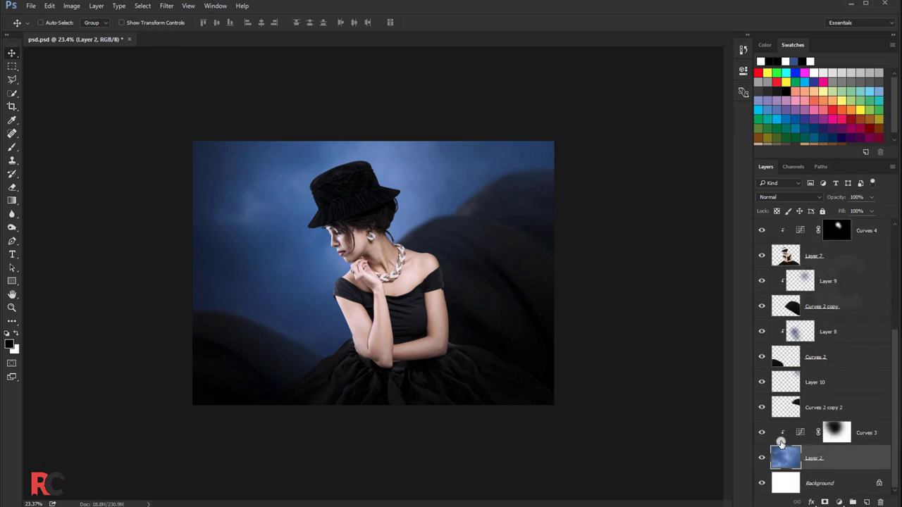
key(ctrl+t)
drag(385, 109, 385, 135)
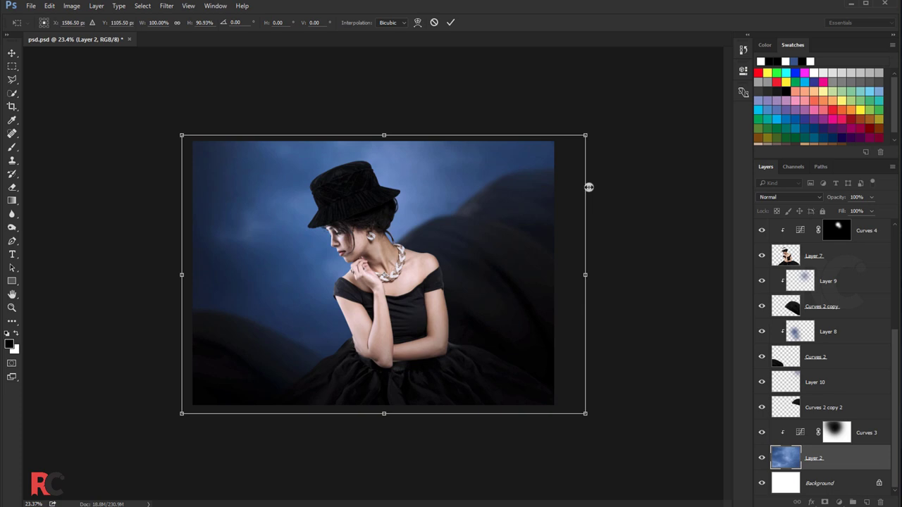
click(451, 22)
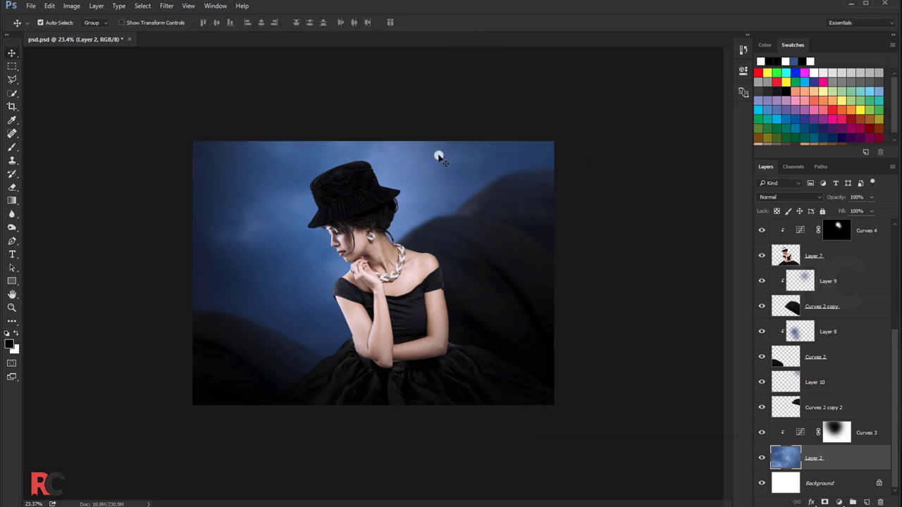
scroll(388, 189, up, 1)
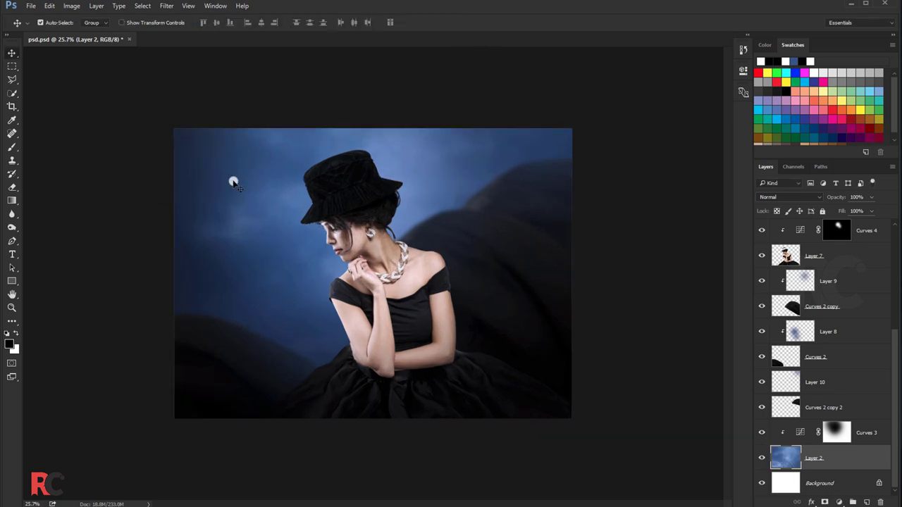
scroll(239, 181, up, 1)
scroll(275, 185, up, 1)
scroll(274, 185, up, 1)
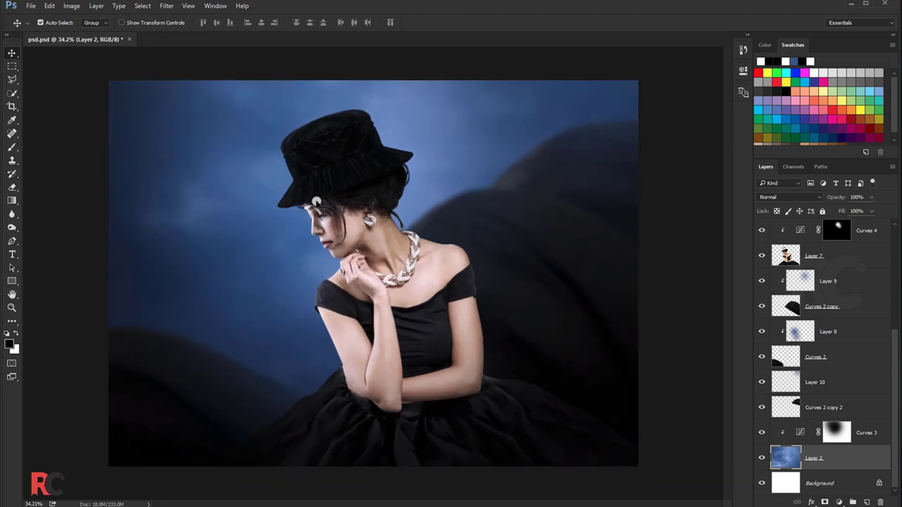
scroll(803, 268, up, 3)
- Target the Photo Filter 1 mask with a black brush at 45% opacity, 60% flow
scroll(812, 272, up, 3)
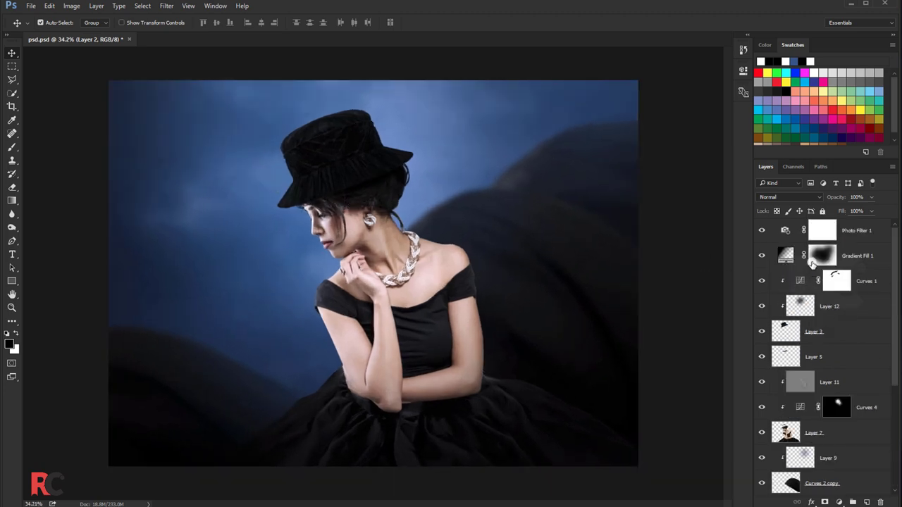
click(817, 234)
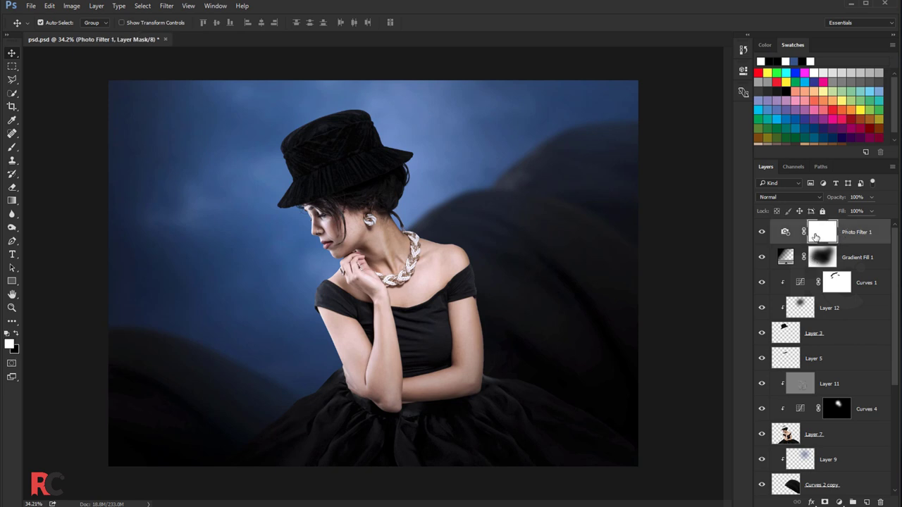
click(12, 148)
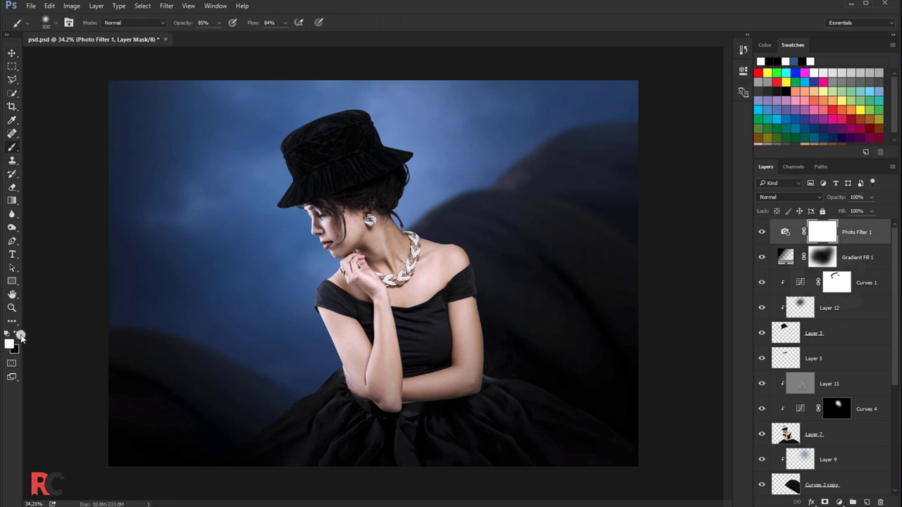
click(20, 335)
click(219, 27)
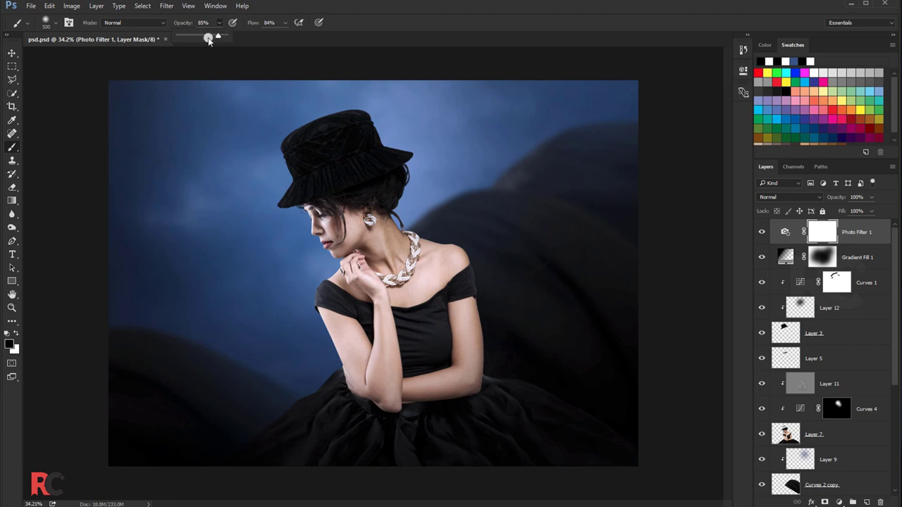
click(280, 24)
drag(288, 35, 273, 35)
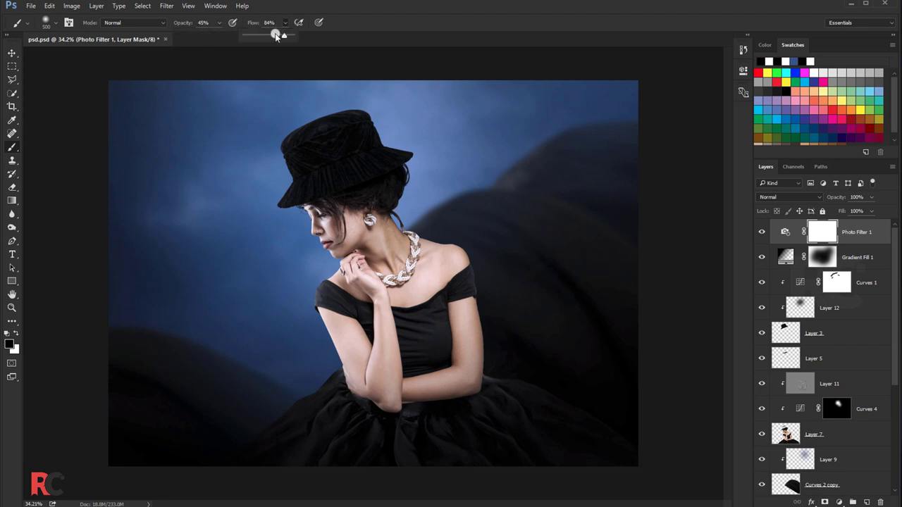
- Mask the tint off the cheek, shoulder and arm, then add a new layer above Layer 7
click(347, 227)
mouse_move(347, 227)
mouse_down()
mouse_move(441, 276)
mouse_move(463, 275)
mouse_move(439, 379)
mouse_move(383, 377)
mouse_move(345, 313)
mouse_move(383, 367)
mouse_move(368, 284)
mouse_move(386, 256)
mouse_move(435, 276)
mouse_up()
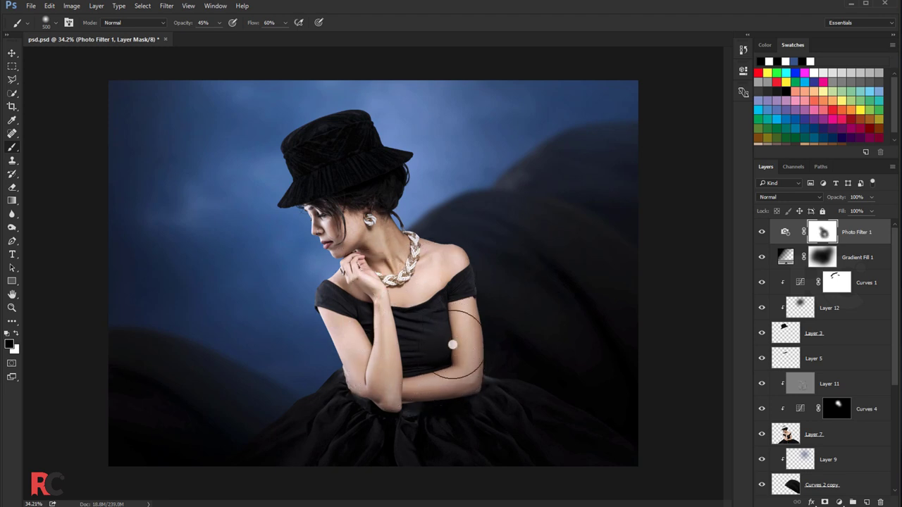
click(12, 53)
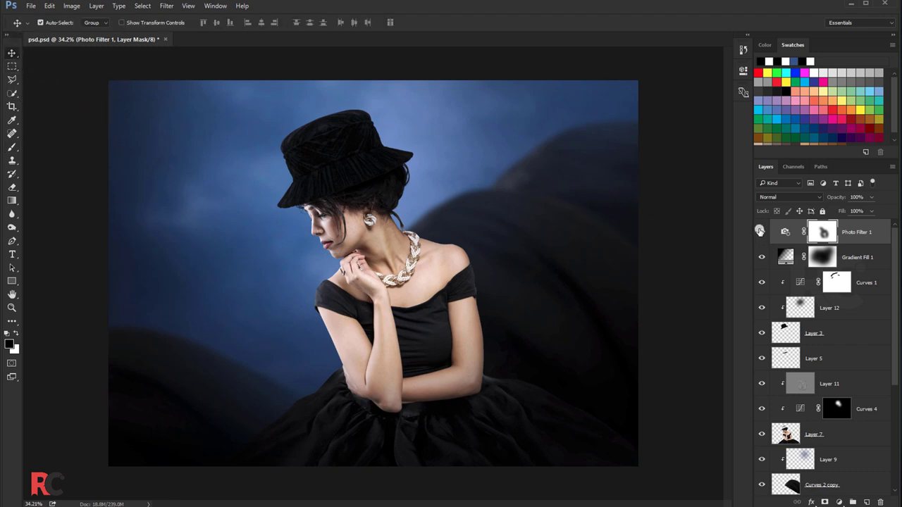
click(760, 230)
click(845, 441)
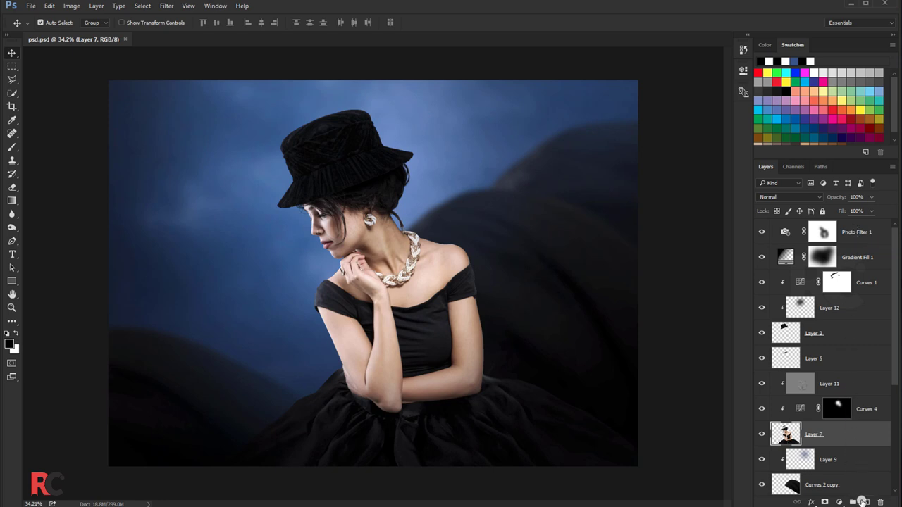
click(862, 501)
- Pick the Brush and set the foreground colour to light backdrop blue #46669b
click(12, 146)
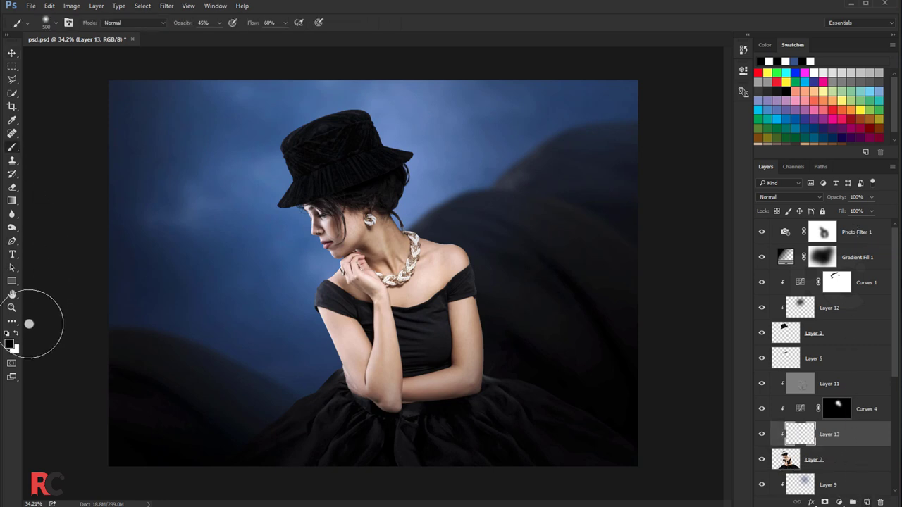
click(9, 344)
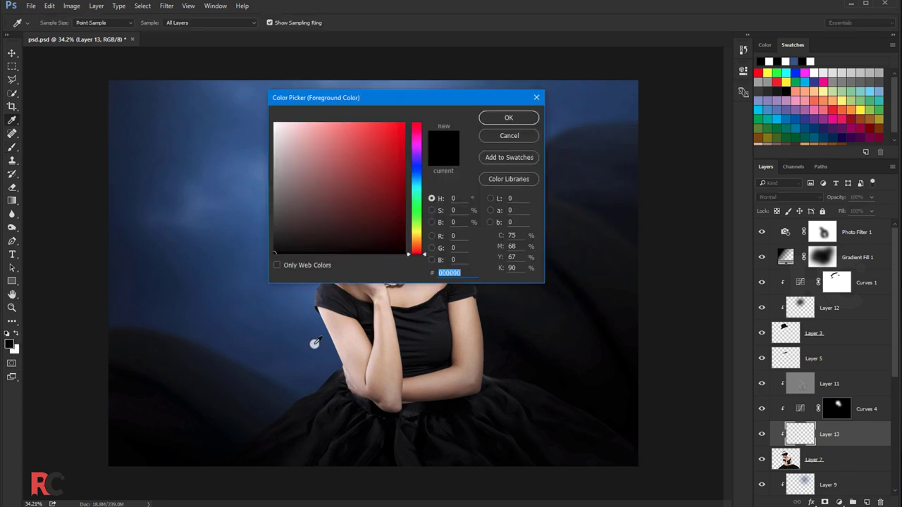
click(280, 301)
click(345, 173)
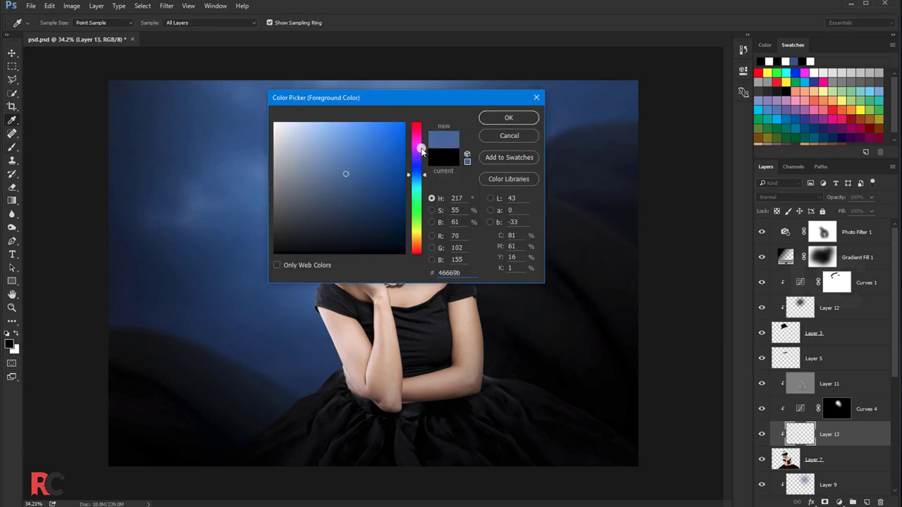
click(490, 117)
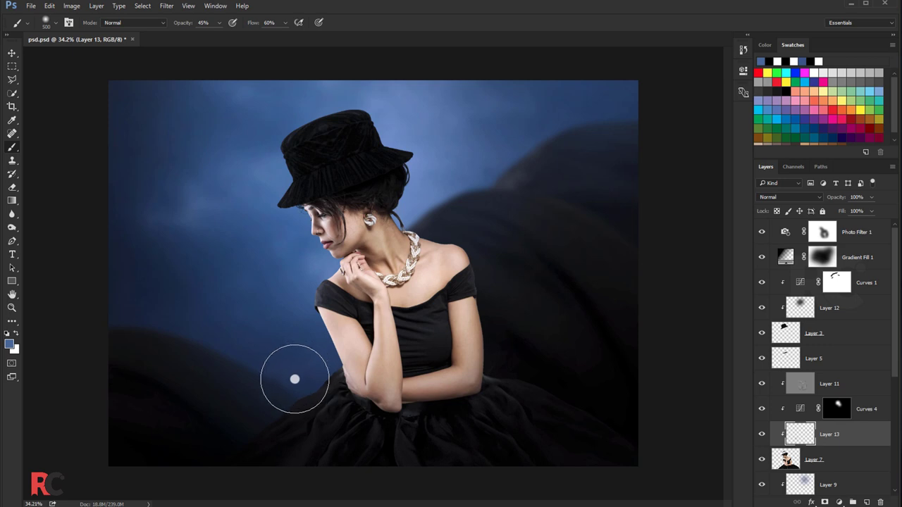
- Brush a faint blue tint over the model's lower body, compare, then select Photo Filter 1
drag(287, 381, 298, 372)
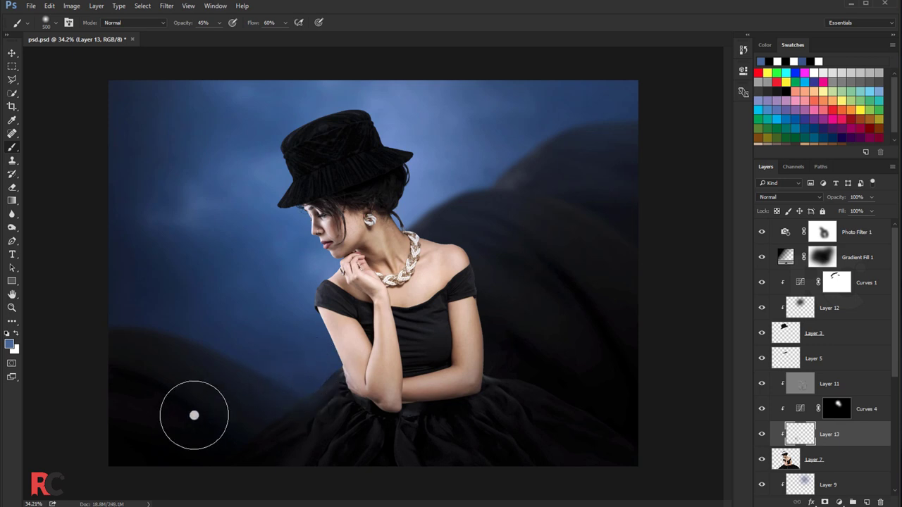
click(761, 434)
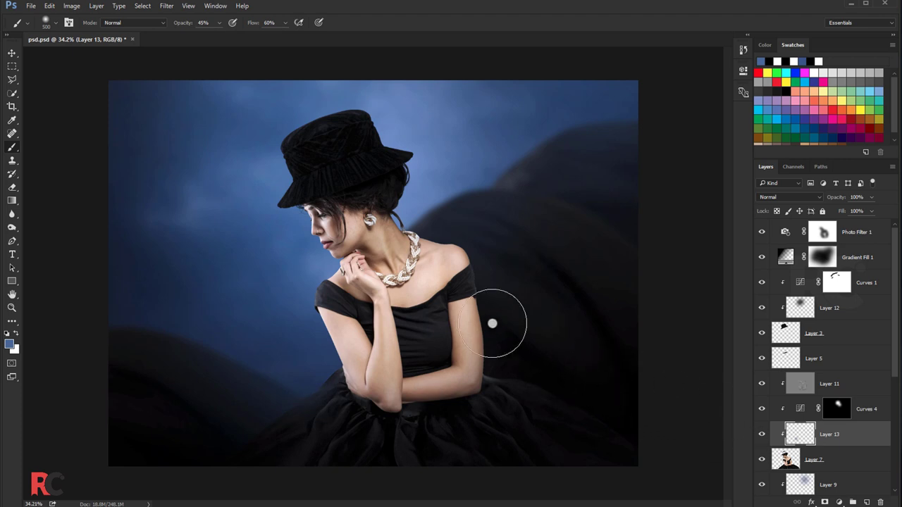
click(11, 52)
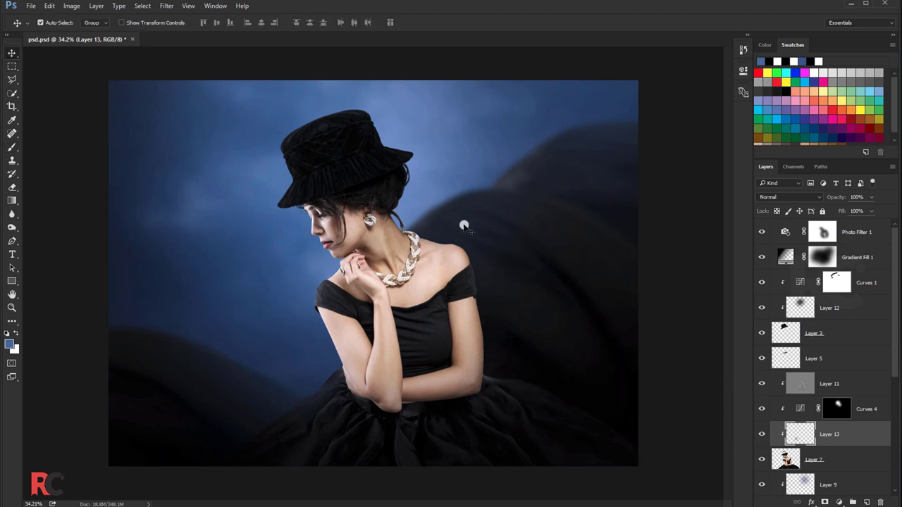
click(850, 237)
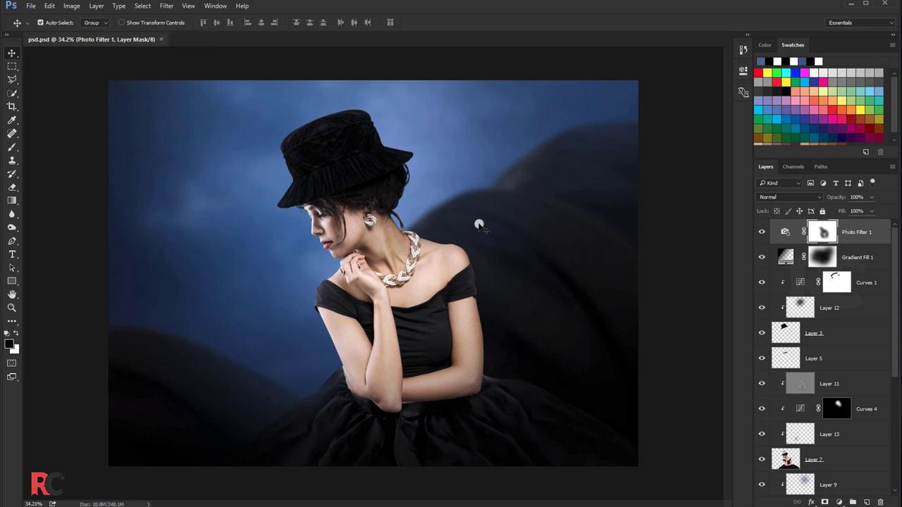
- Stamp all visible layers into Layer 14 and launch Imagenomic Portraiture
key(ctrl+shift+alt+e)
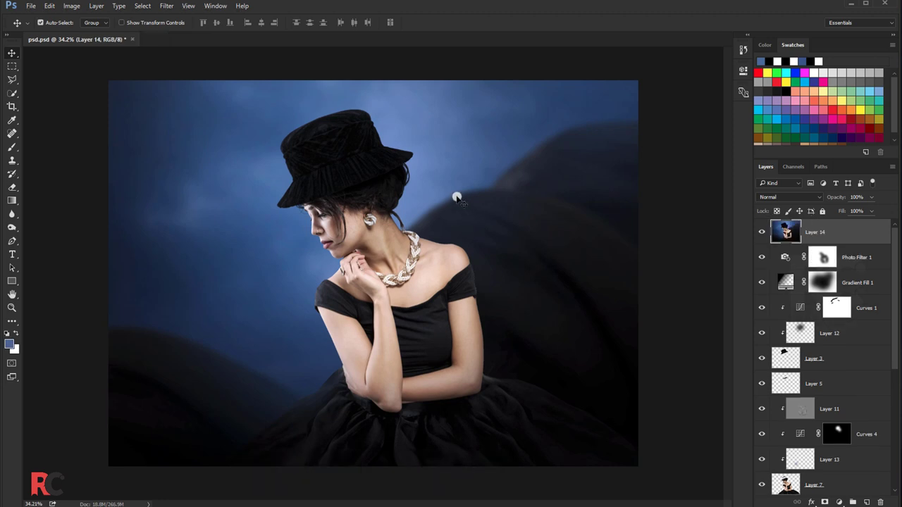
click(167, 7)
mouse_move(185, 222)
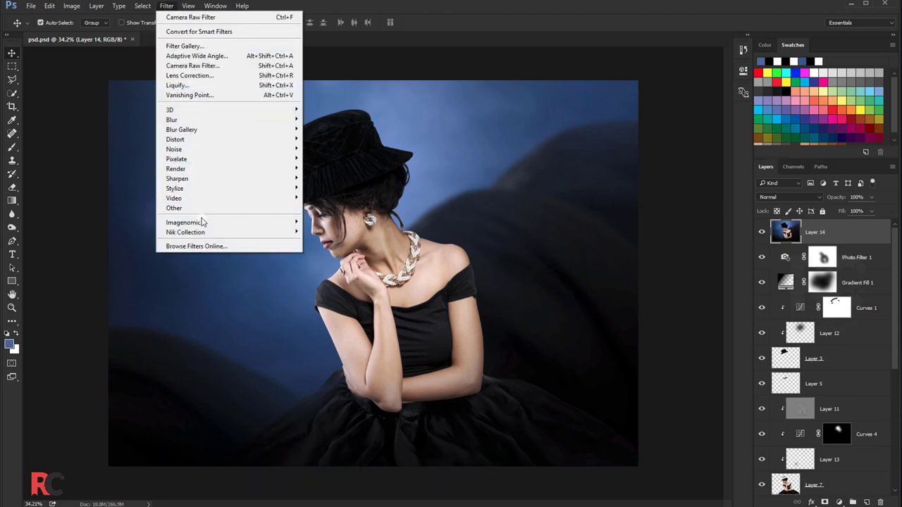
click(333, 224)
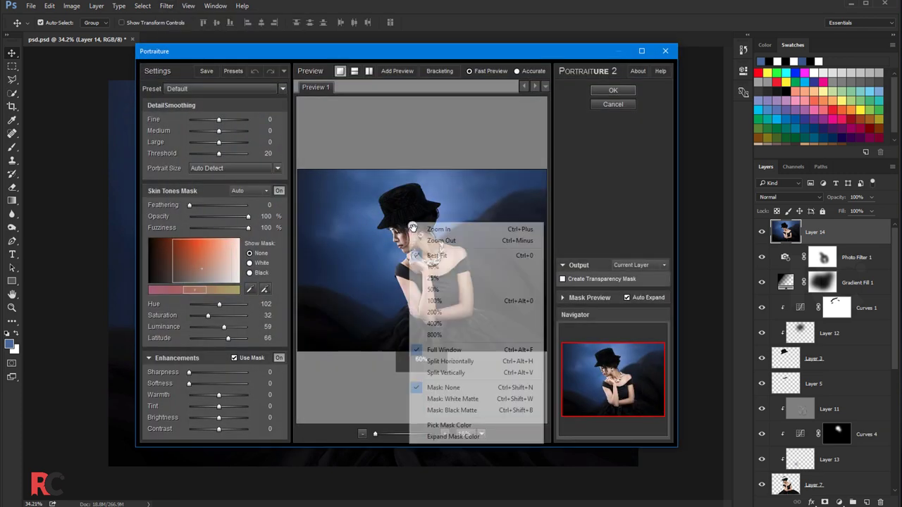
- Check the face and neck at 50% and 100% preview, then apply the Default preset
drag(136, 227, 86, 227)
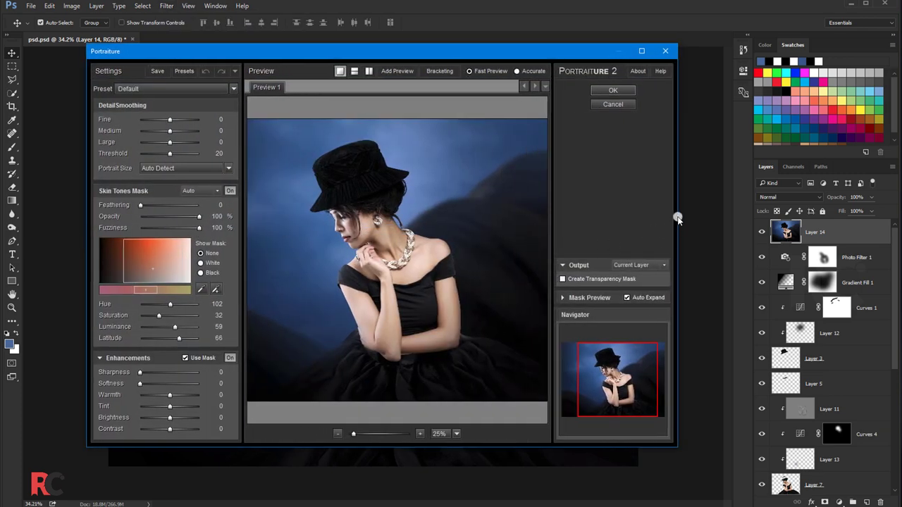
drag(679, 213, 741, 214)
right_click(445, 213)
click(454, 220)
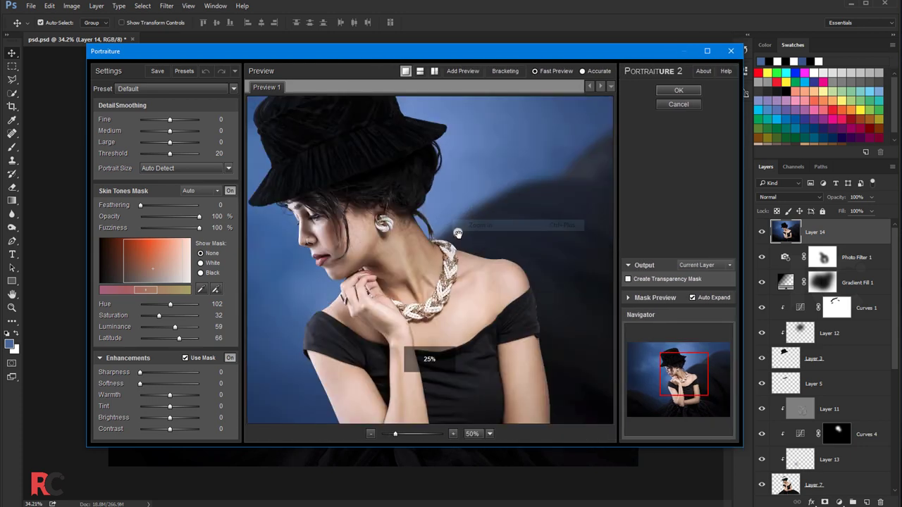
drag(441, 239, 504, 237)
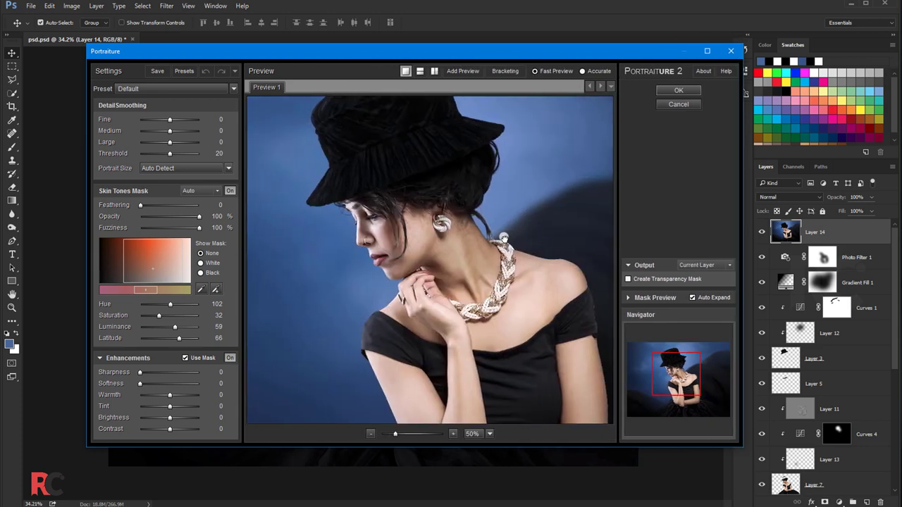
right_click(437, 233)
click(443, 240)
drag(432, 284, 454, 233)
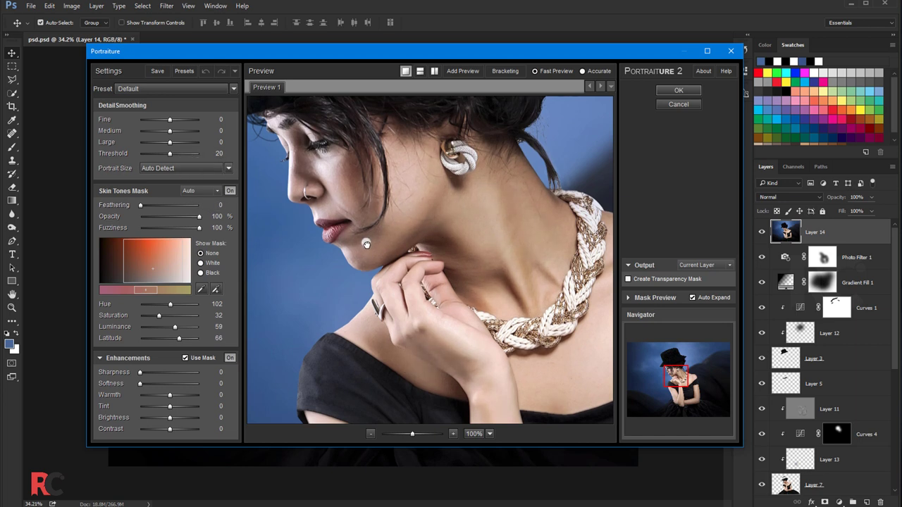
click(677, 91)
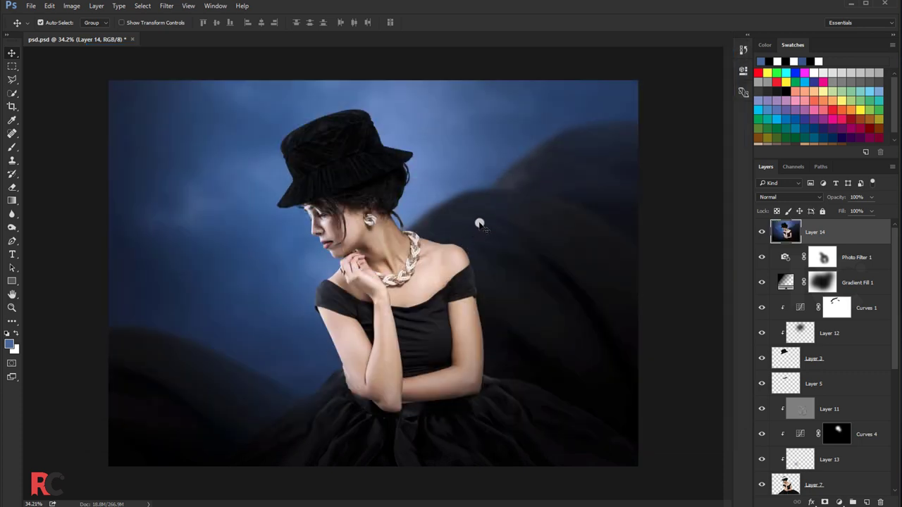
- Duplicate the smoothed Layer 14 and set the copy's blend mode to Linear Light
key(ctrl)
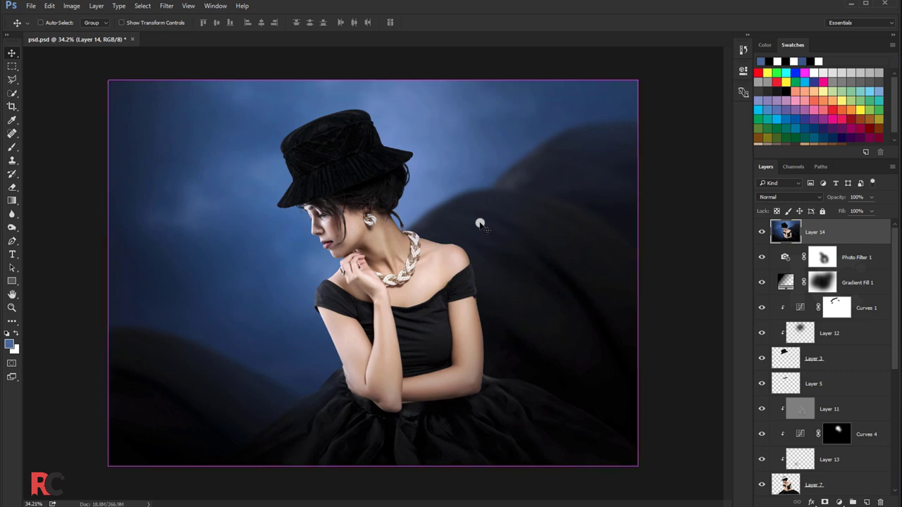
key(ctrl+j)
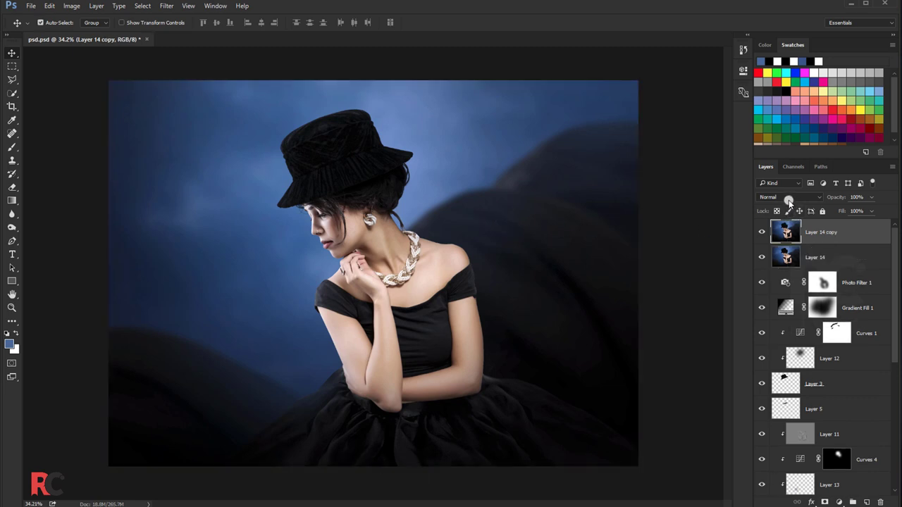
click(788, 198)
click(782, 323)
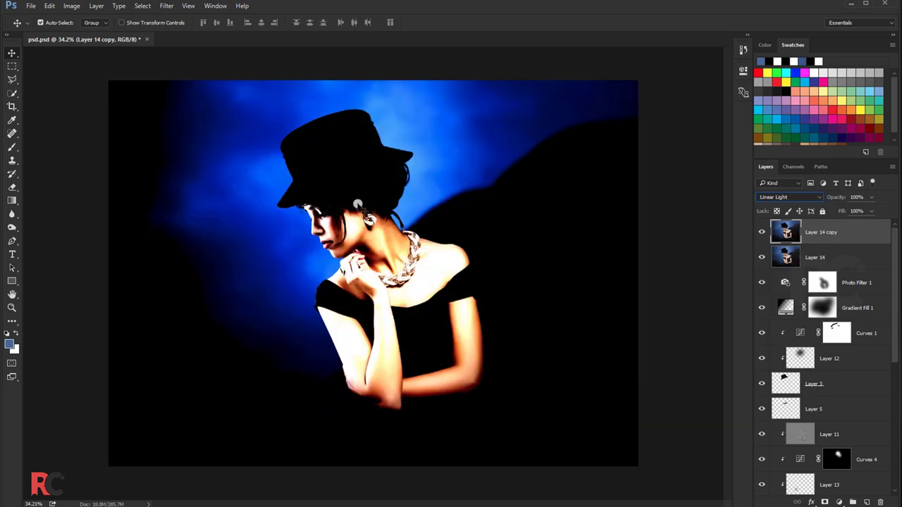
- Apply a 0.9-pixel High Pass filter to the Layer 14 copy
click(167, 7)
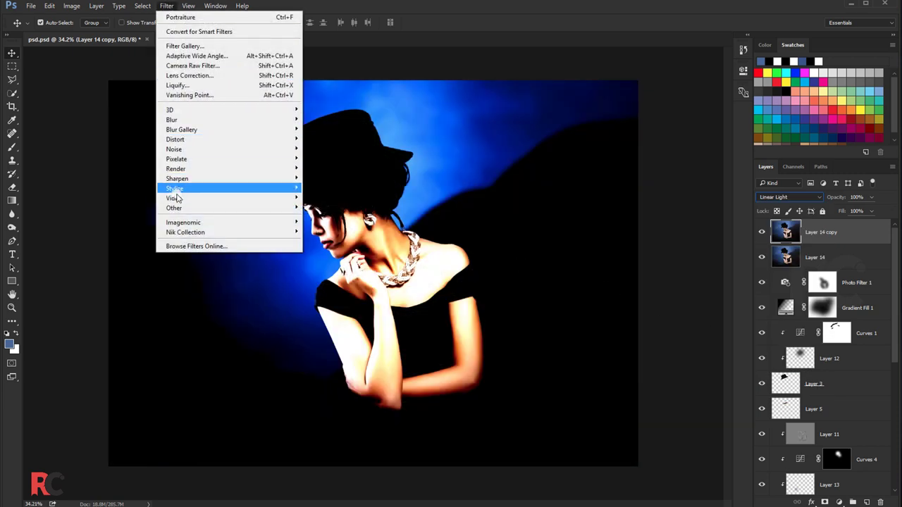
click(314, 218)
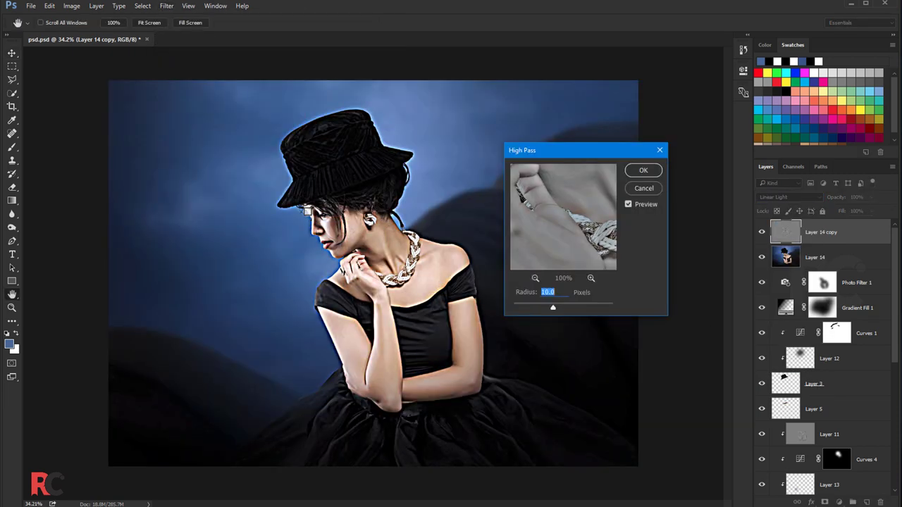
drag(521, 308, 498, 307)
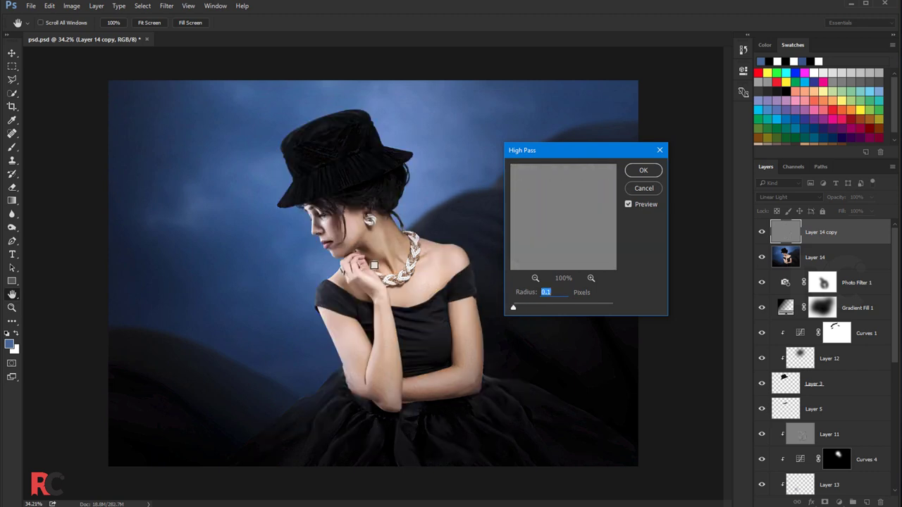
key(ctrl+plus)
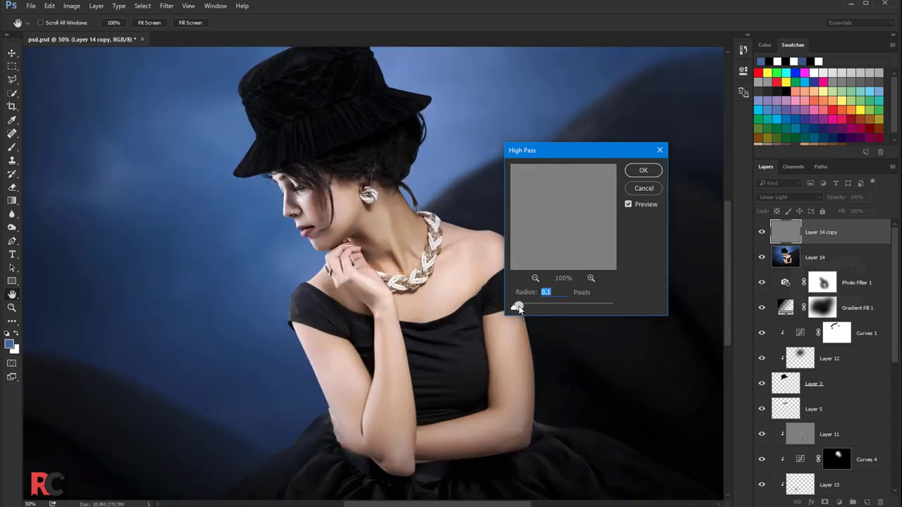
drag(518, 308, 518, 308)
click(641, 170)
key(v)
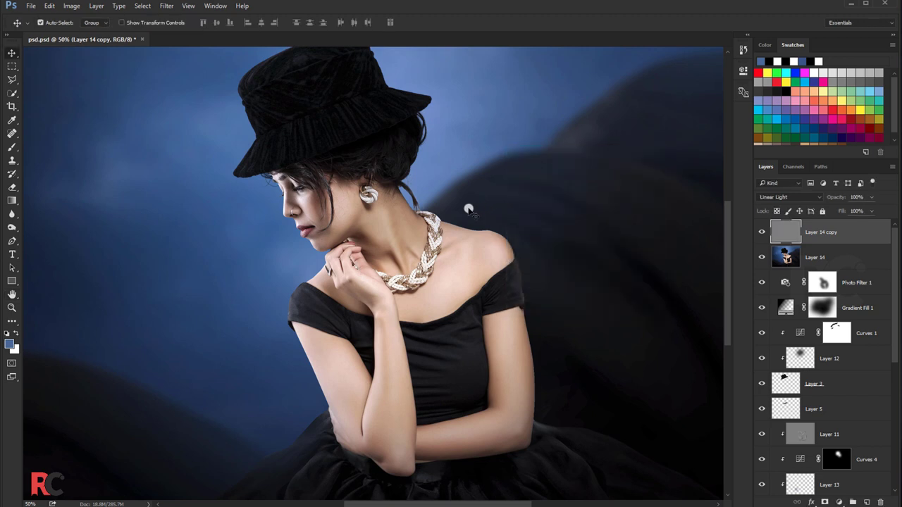
key(ctrl+0)
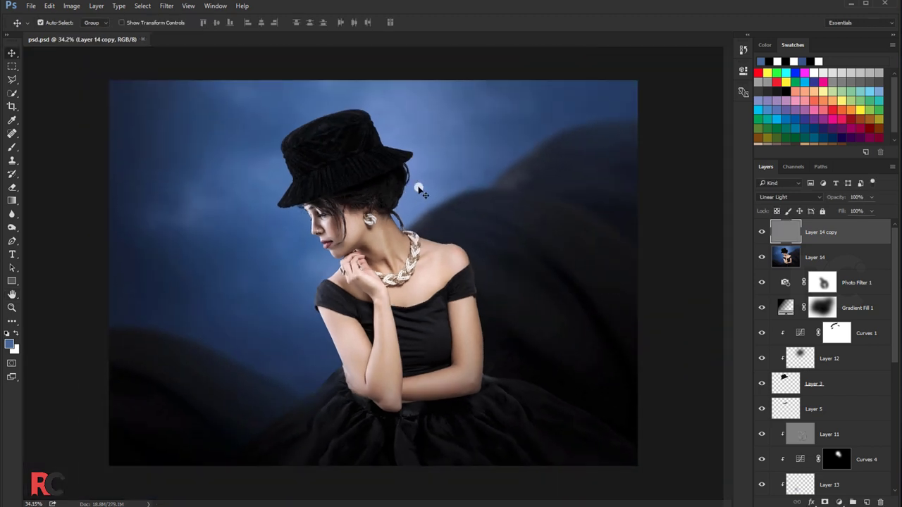
- Add a new empty layer and set a soft 400-pixel Brush with 72% flow
click(867, 502)
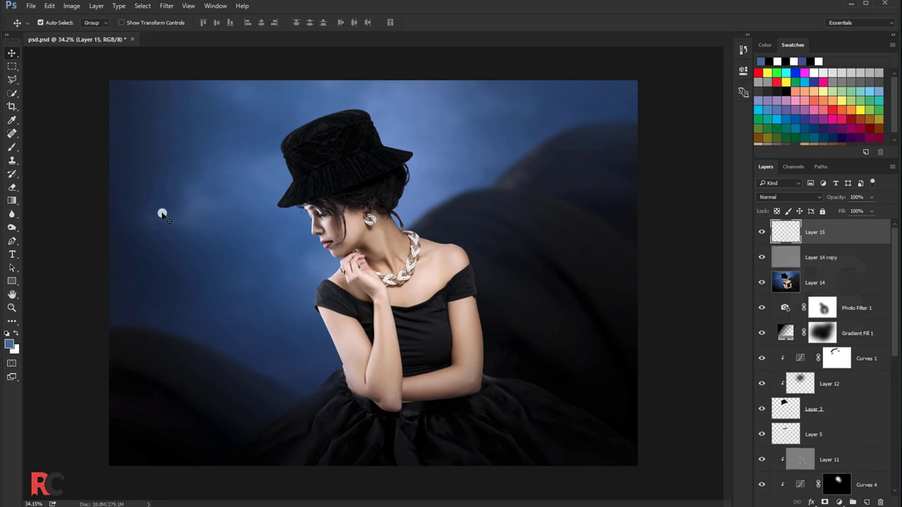
click(11, 147)
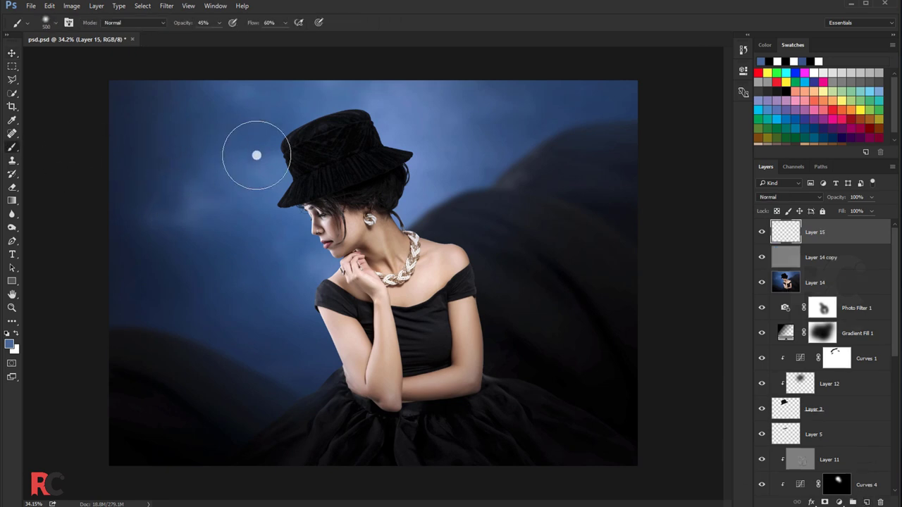
key(bracketleft)
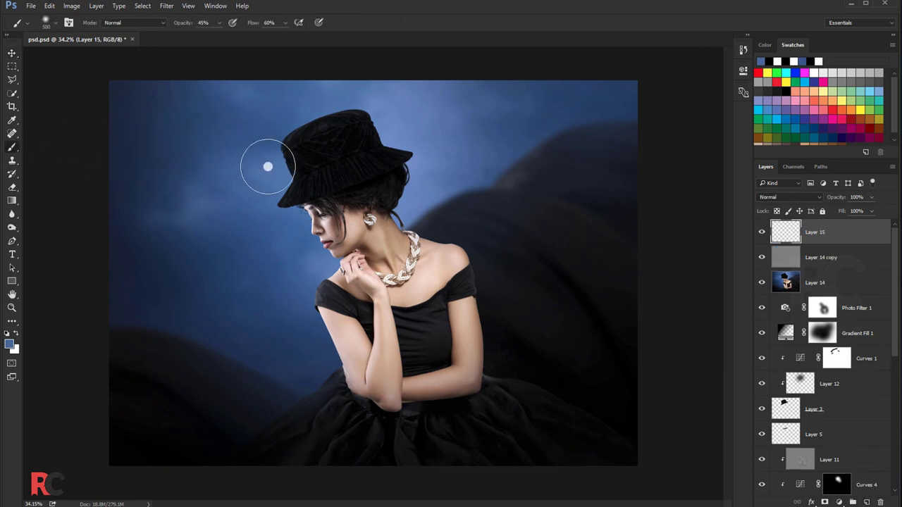
key(bracketright)
key(bracketright)
key(bracketright)
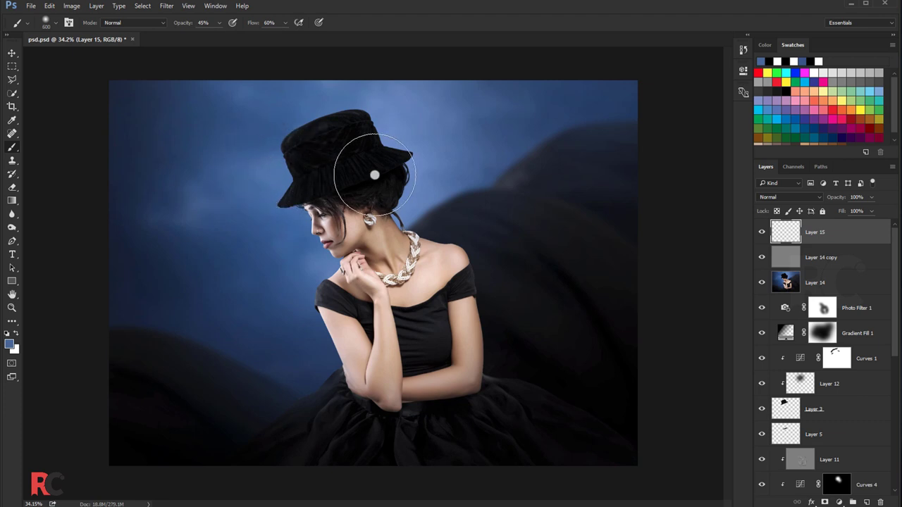
click(219, 23)
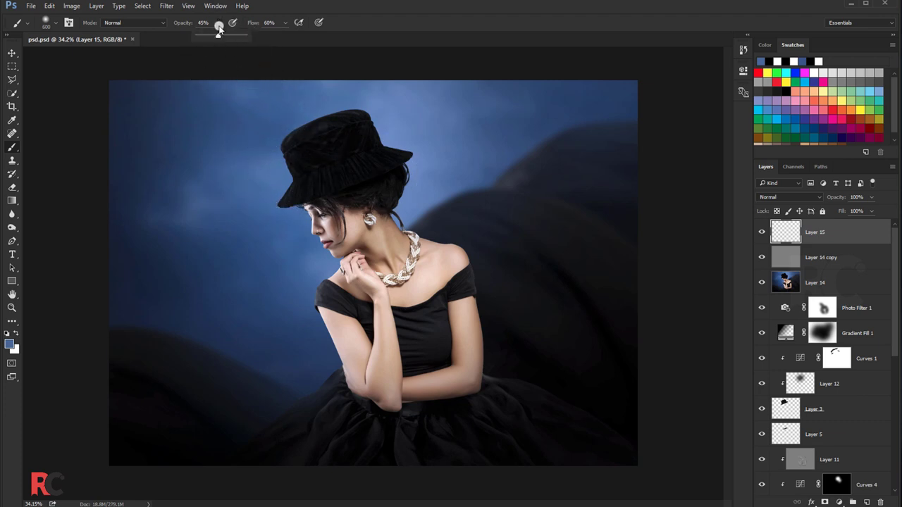
click(286, 24)
drag(284, 35, 289, 35)
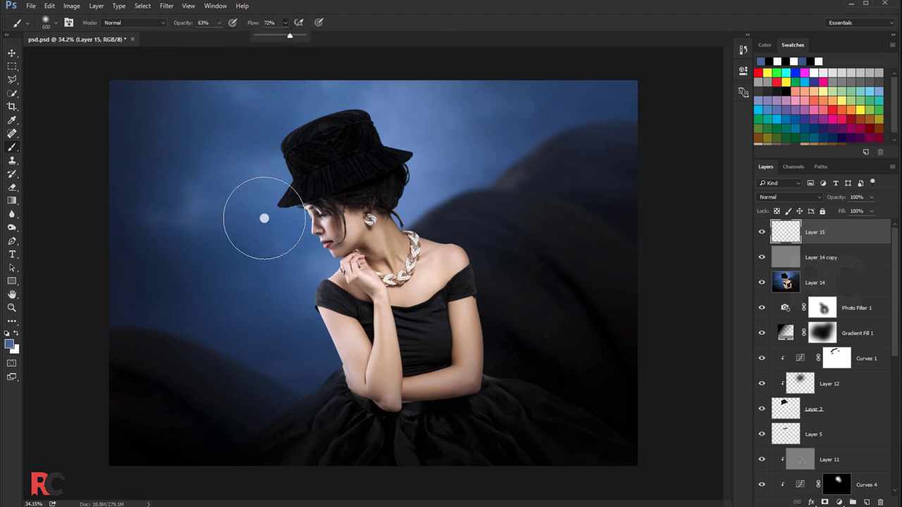
click(268, 165)
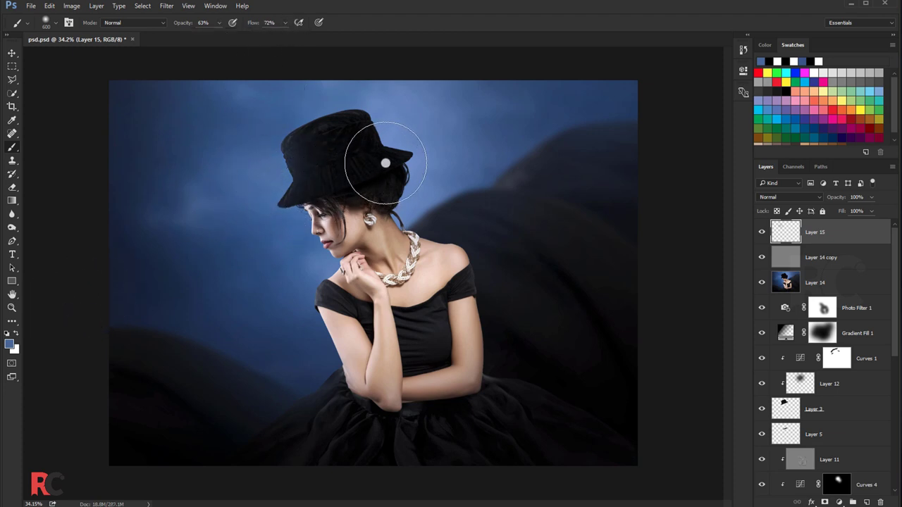
key(bracketleft)
scroll(272, 137, up, 1)
scroll(261, 145, up, 1)
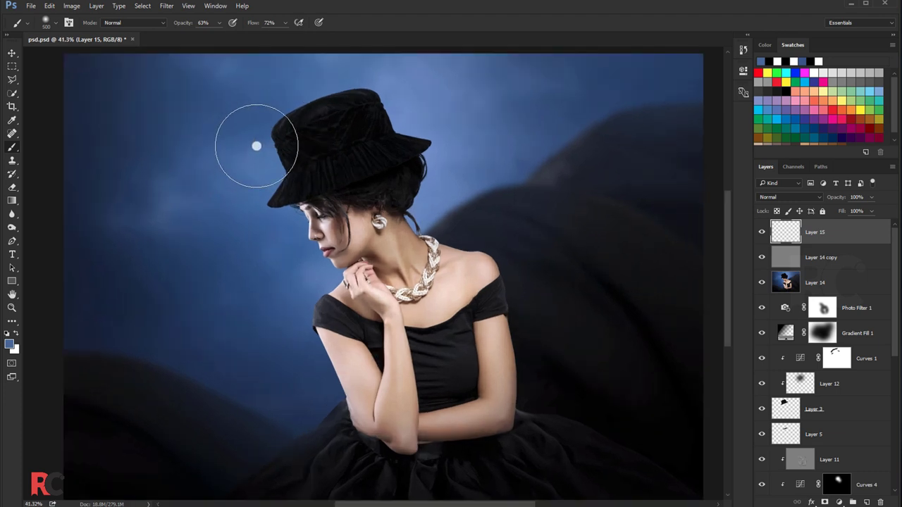
key(bracketleft)
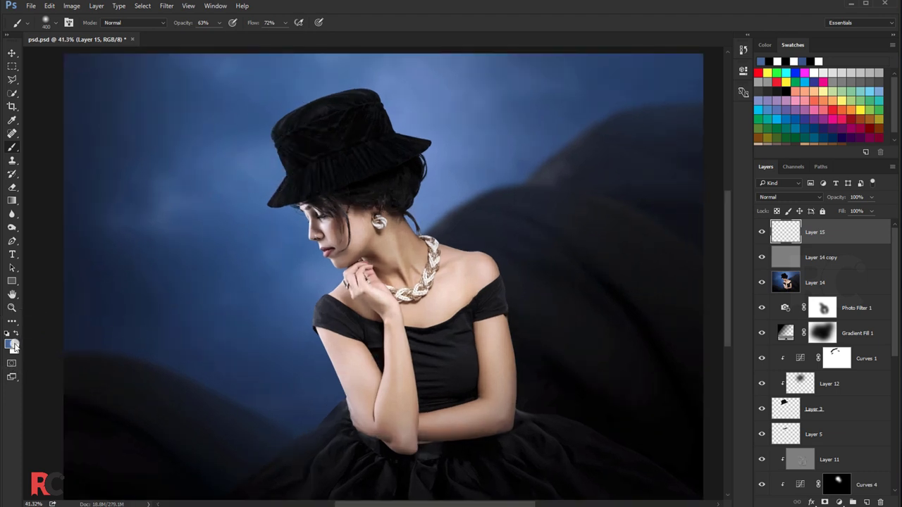
- Choose a light blue foreground and paint soft light near the hat at 300 pixels
click(13, 345)
click(337, 155)
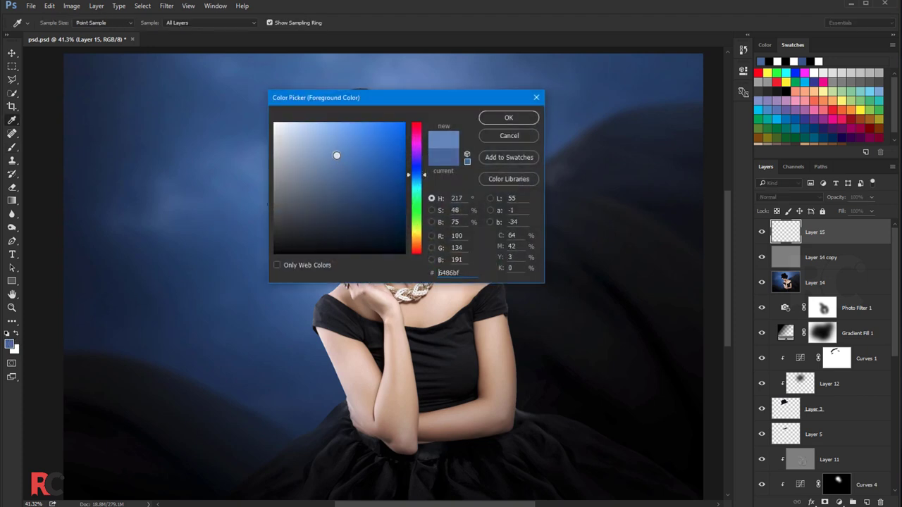
click(507, 118)
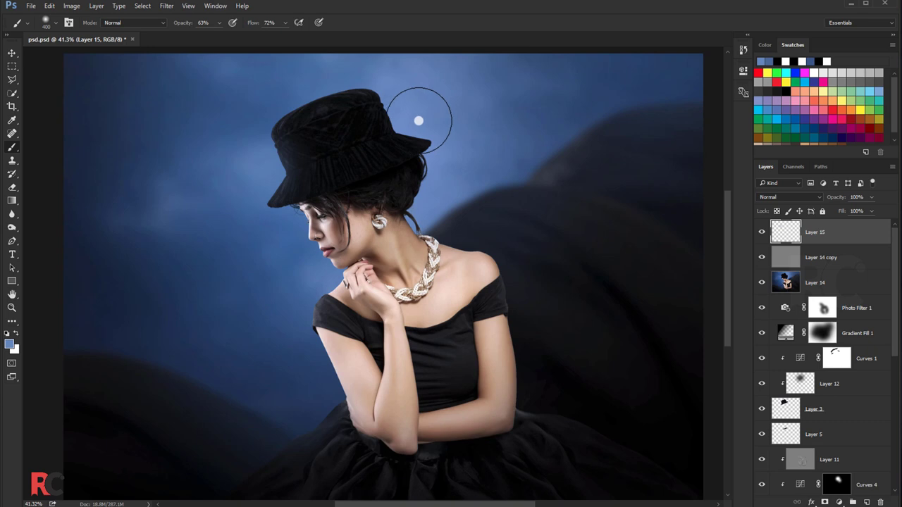
key(bracketleft)
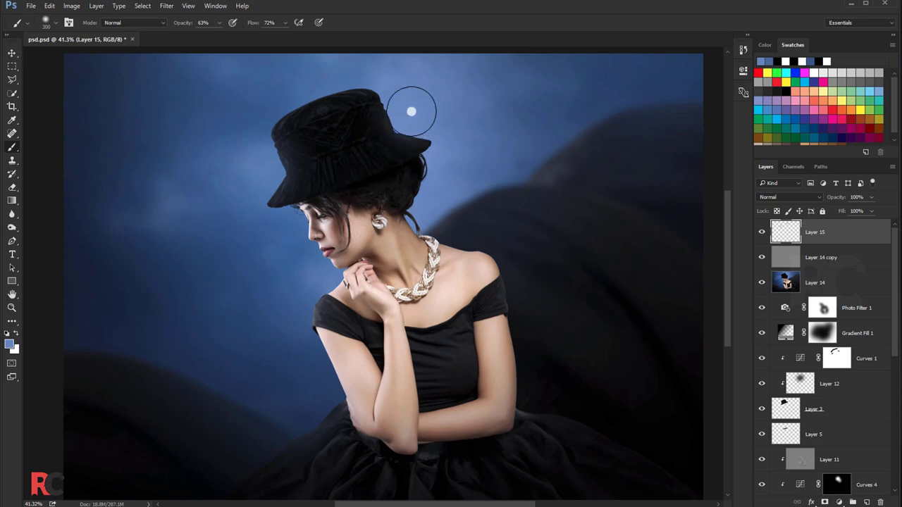
scroll(312, 268, down, 1)
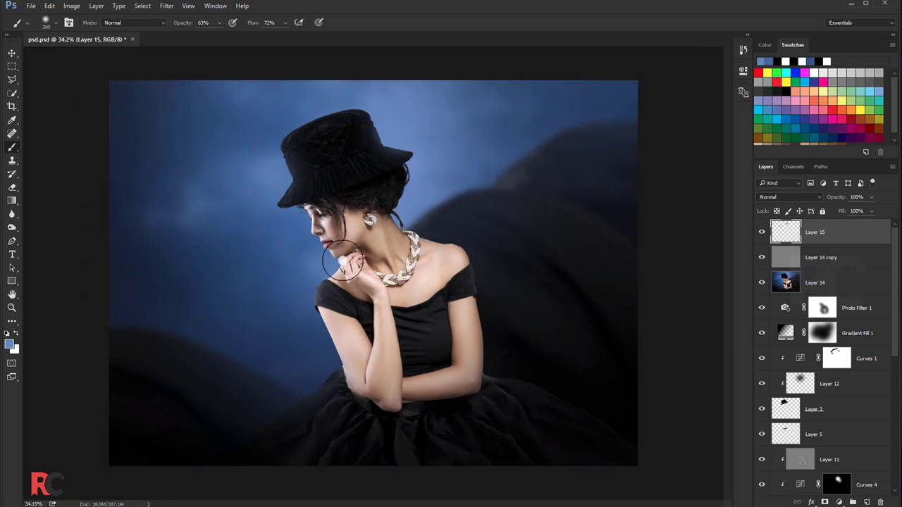
- Erase the spilled light with a 400-pixel eraser
click(12, 186)
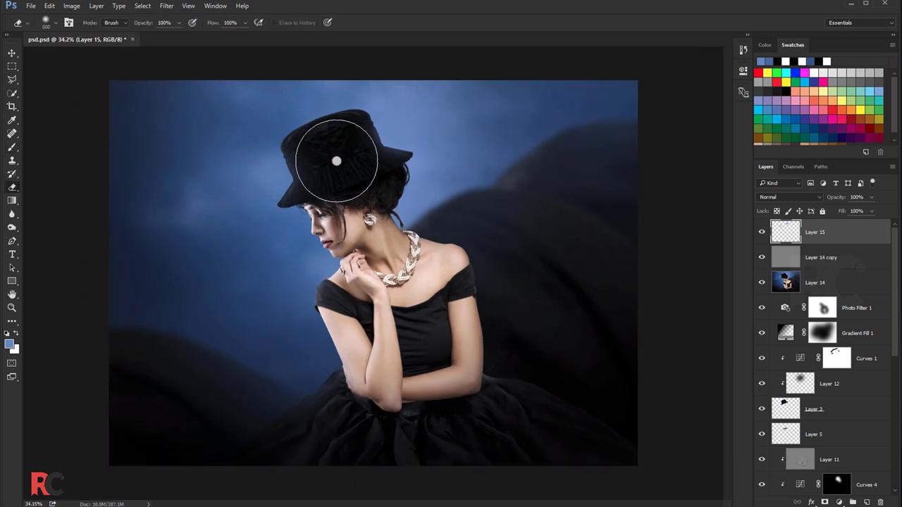
key(bracketleft)
key(bracketleft)
key(bracketleft)
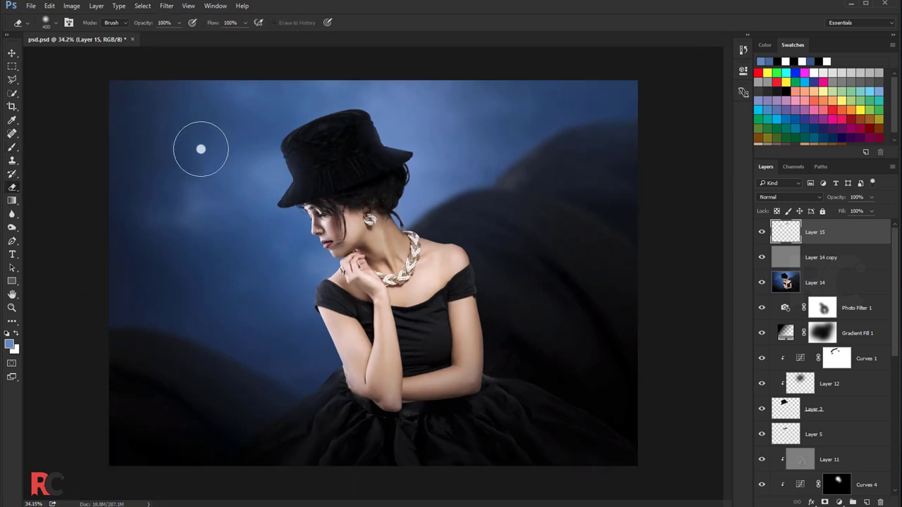
scroll(216, 148, up, 1)
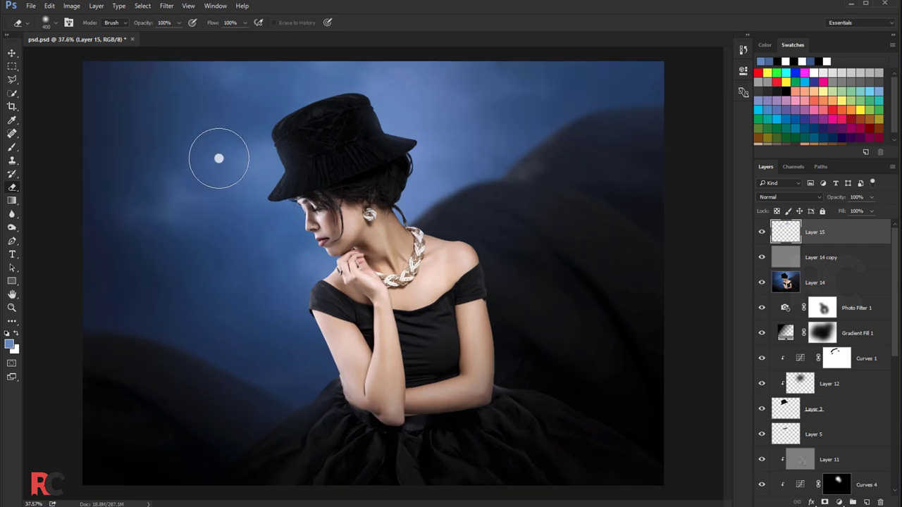
scroll(215, 155, down, 1)
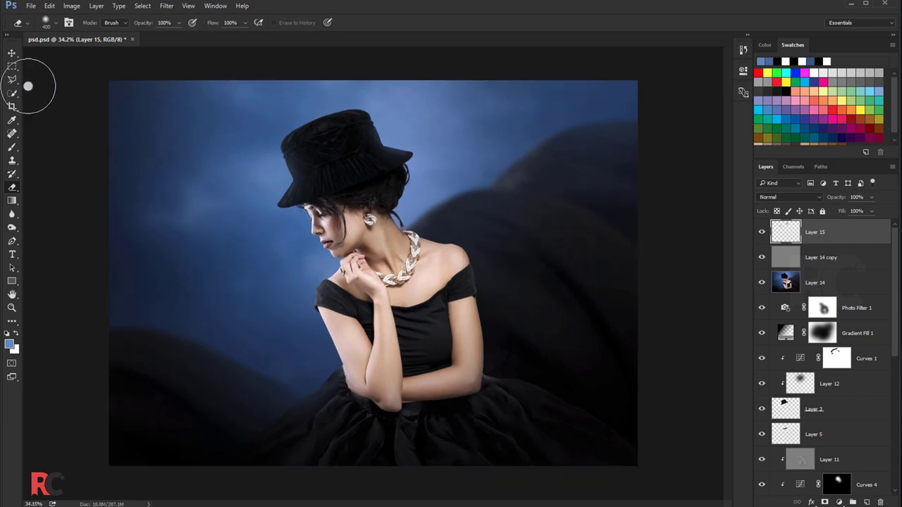
click(12, 52)
- Scale the logo group down to about 41% beside the model's face
scroll(229, 153, down, 3)
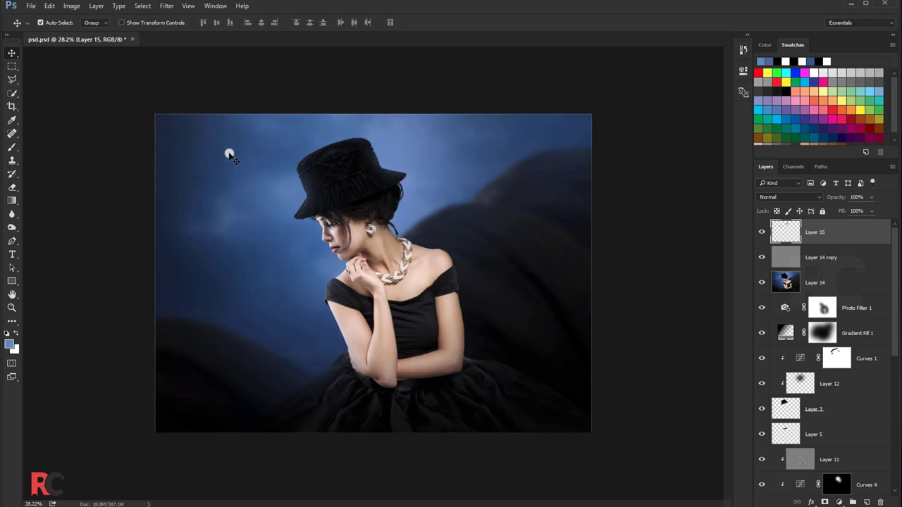
scroll(233, 159, up, 3)
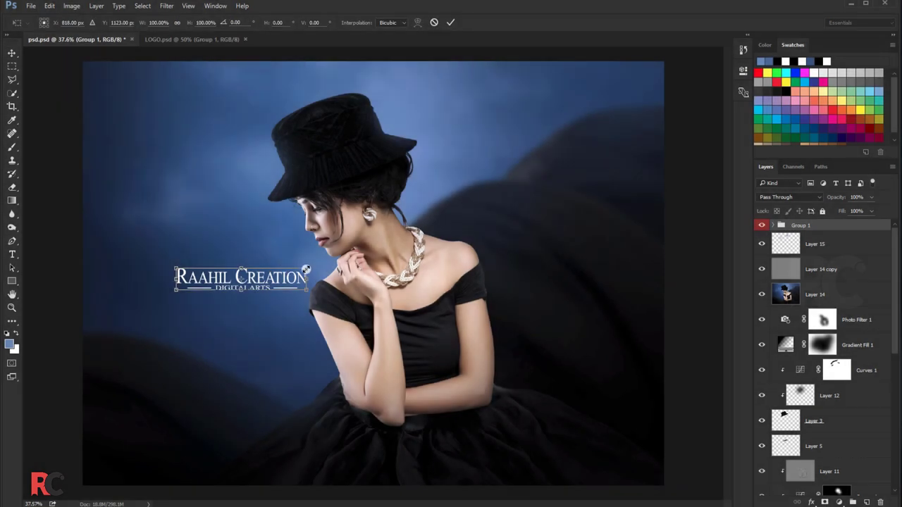
drag(306, 268, 232, 285)
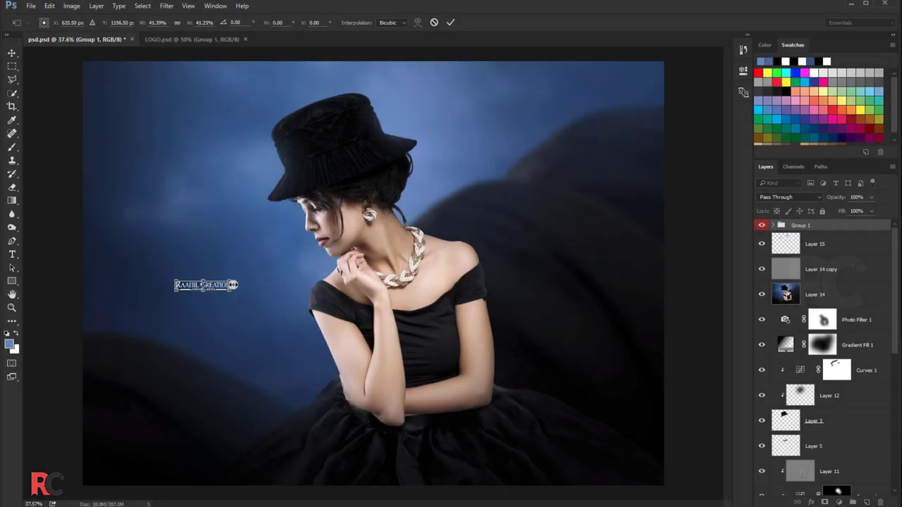
key(Return)
- Lower the logo group's opacity to 55%
scroll(227, 272, up, 2)
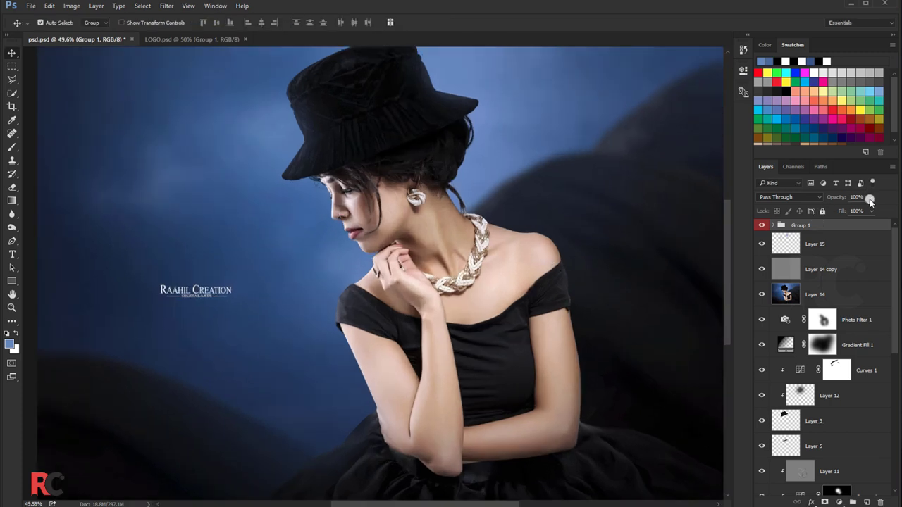
click(870, 199)
click(850, 210)
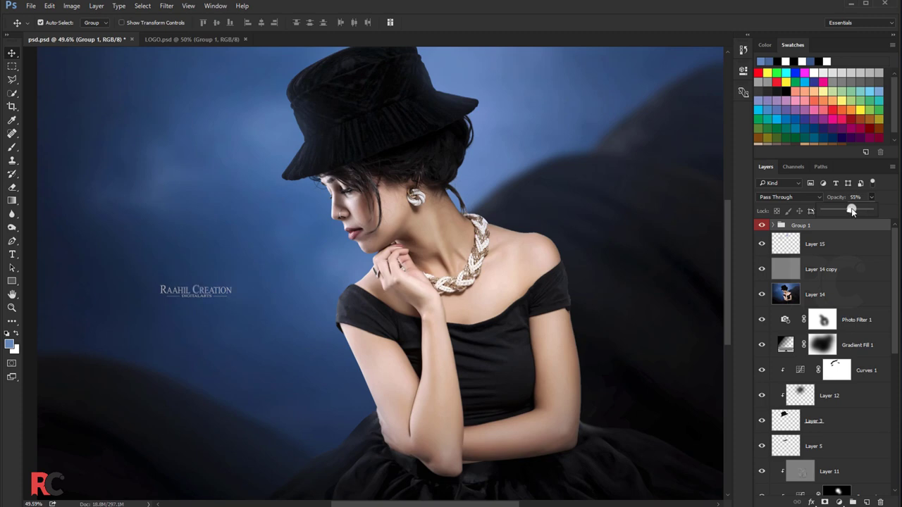
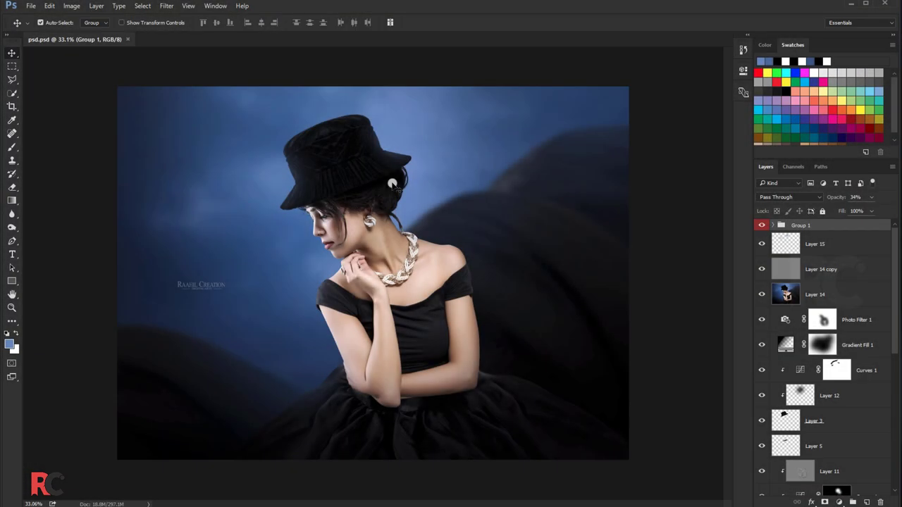
- Merge all visible layers into a new layer and clear its red colour label
key(ctrl+alt+shift+e)
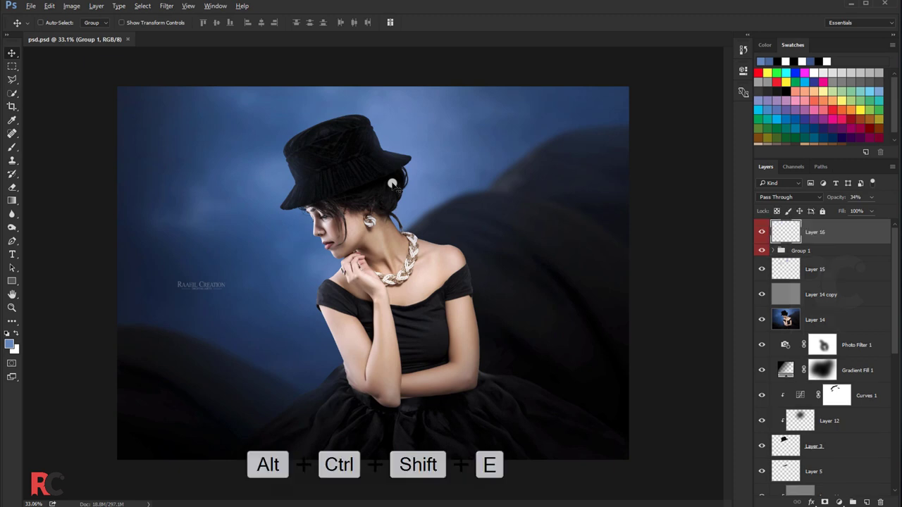
right_click(762, 224)
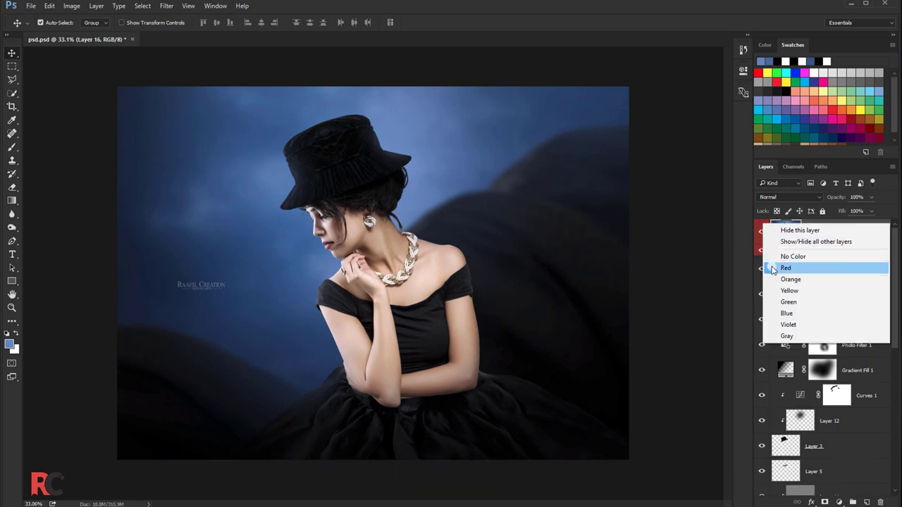
click(779, 254)
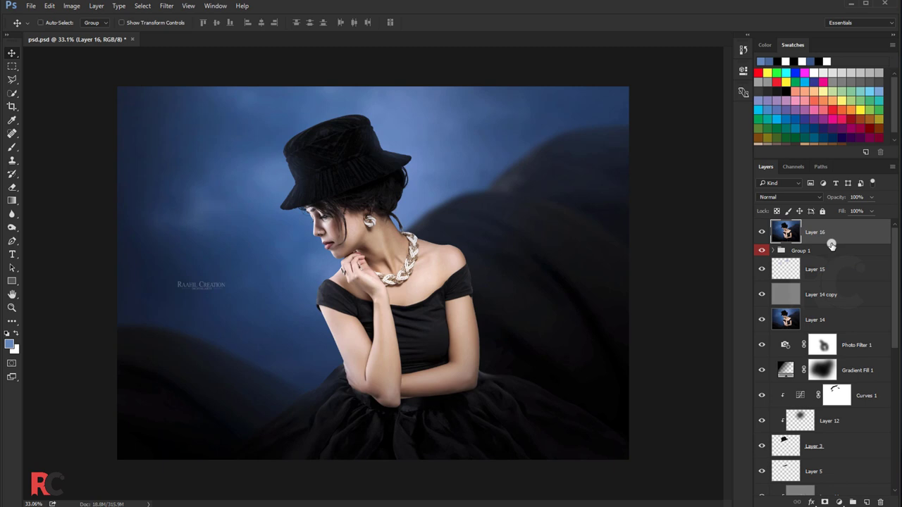
- Duplicate the merged layer, invert it in Linear Light, and set a Gaussian Blur of about 5.6
key(ctrl+j)
key(ctrl+i)
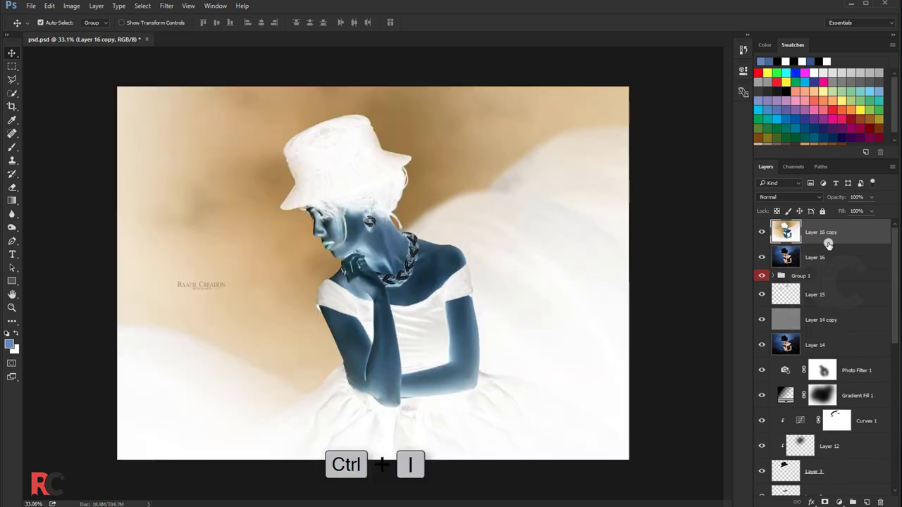
click(789, 197)
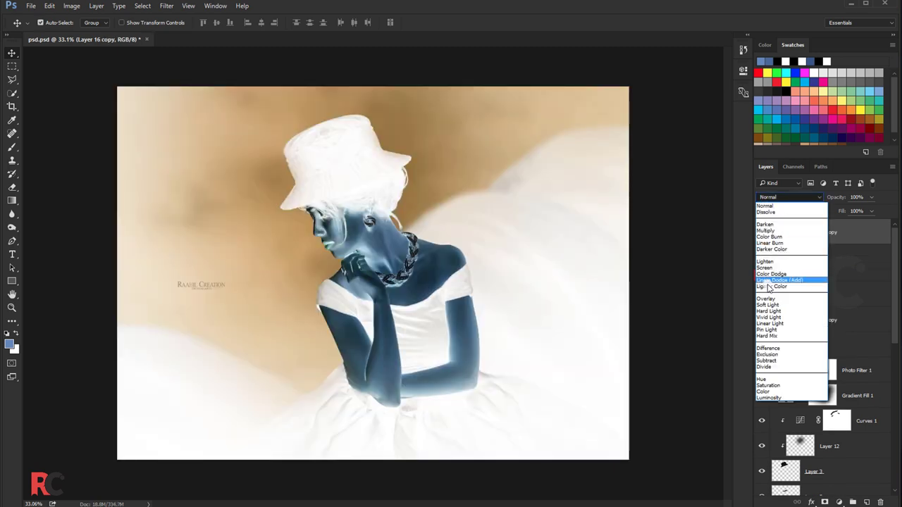
click(782, 322)
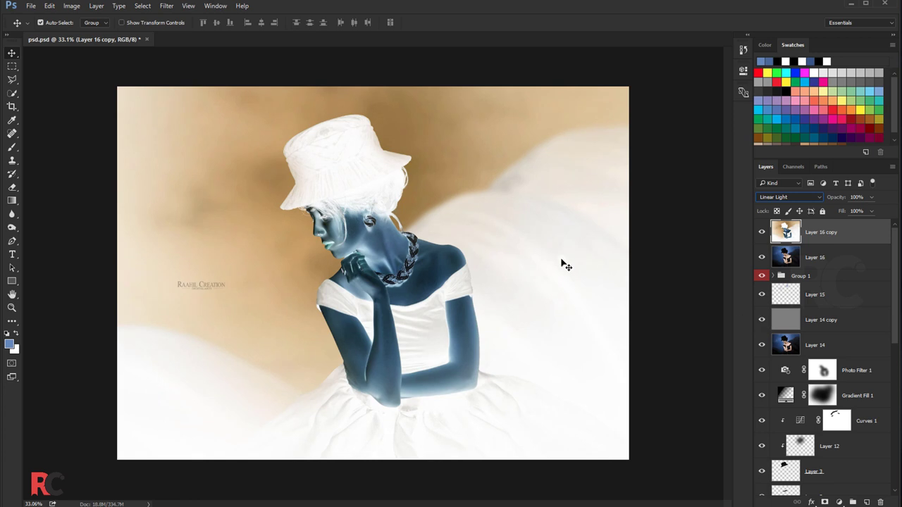
click(167, 5)
mouse_move(172, 119)
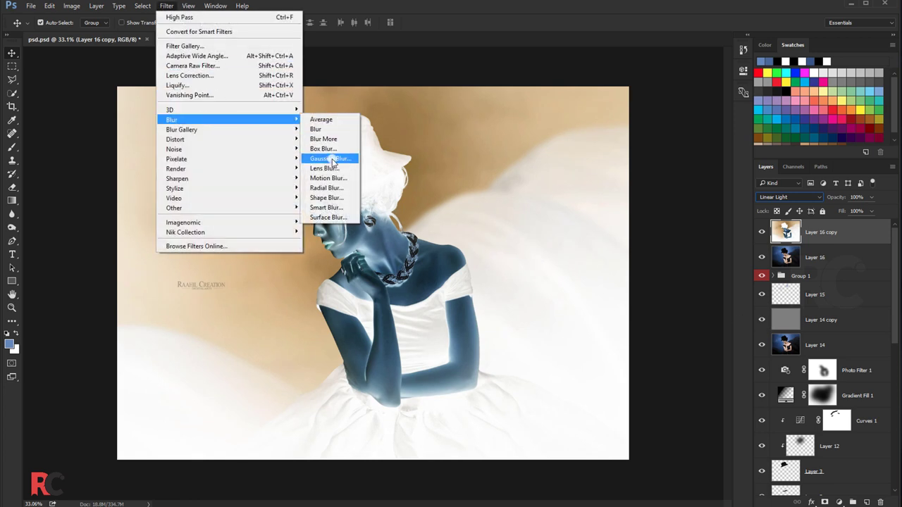
click(330, 159)
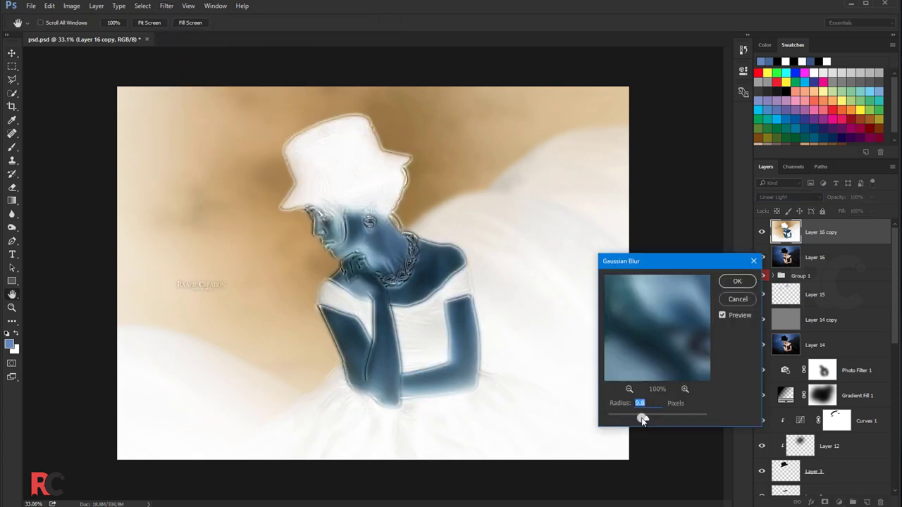
drag(643, 420, 628, 419)
- Apply the Gaussian Blur, then set a High Pass radius of about 2.5 pixels
click(737, 282)
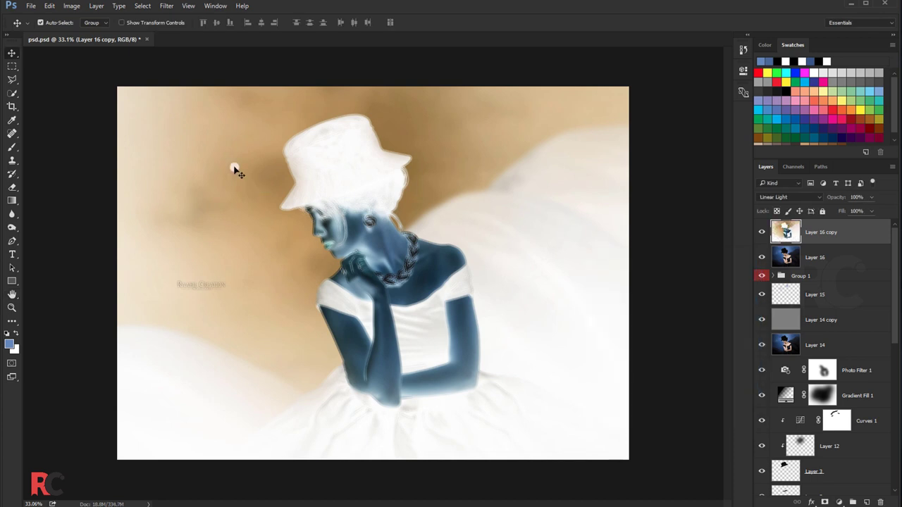
click(166, 6)
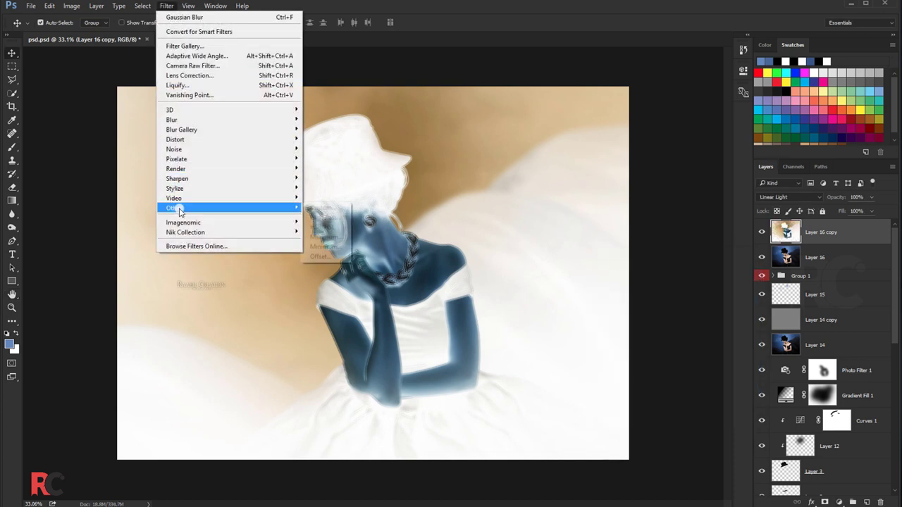
click(336, 219)
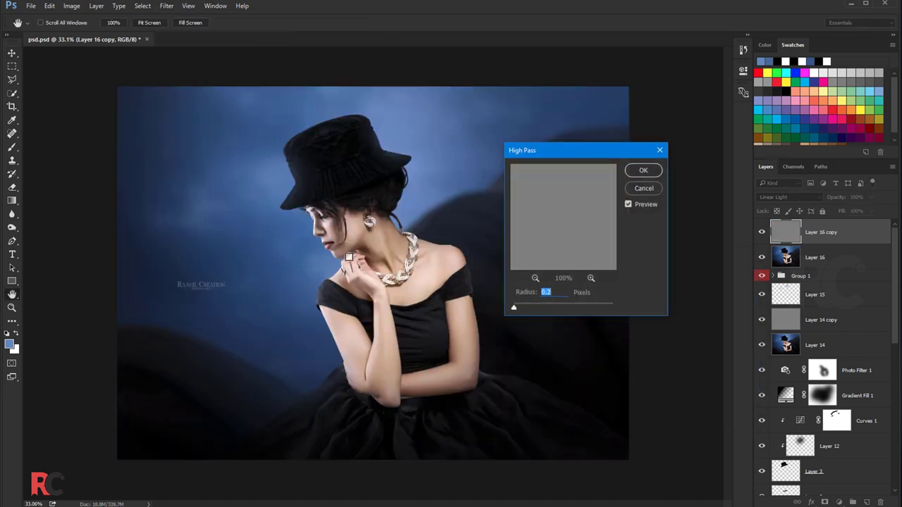
ctrl+click(349, 258)
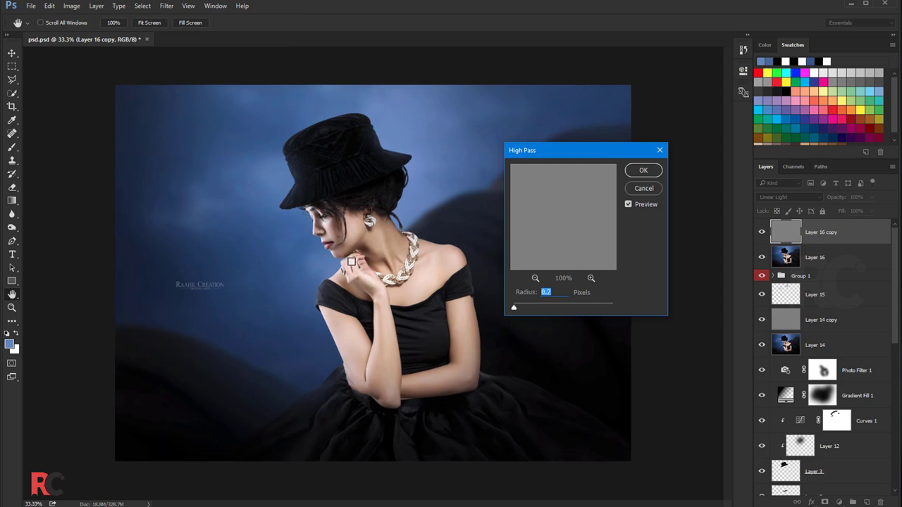
ctrl+click(360, 289)
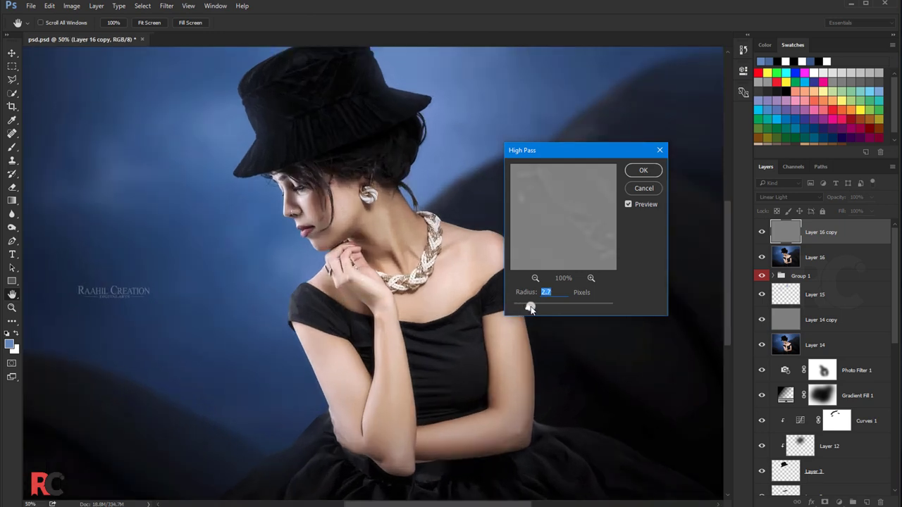
drag(538, 309, 513, 307)
drag(528, 308, 530, 309)
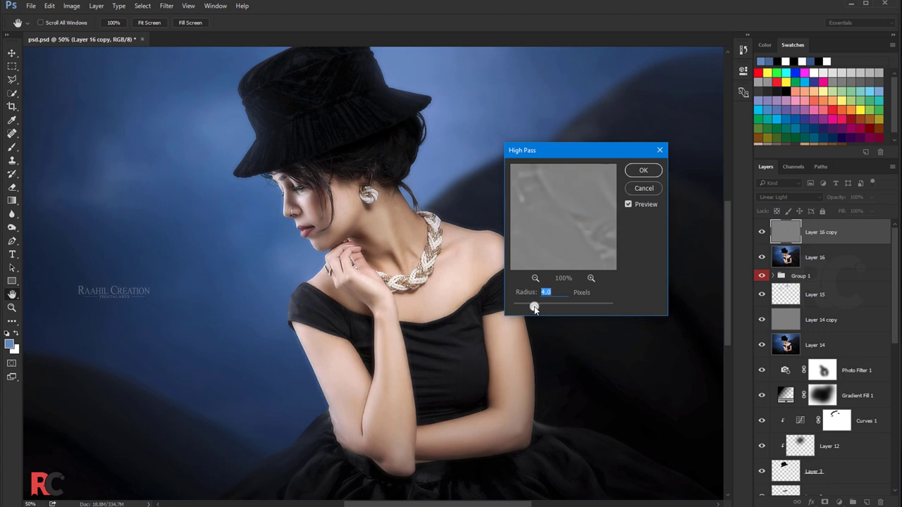
- Apply the High Pass filter and toggle the sharpening layer to compare before and after
click(637, 171)
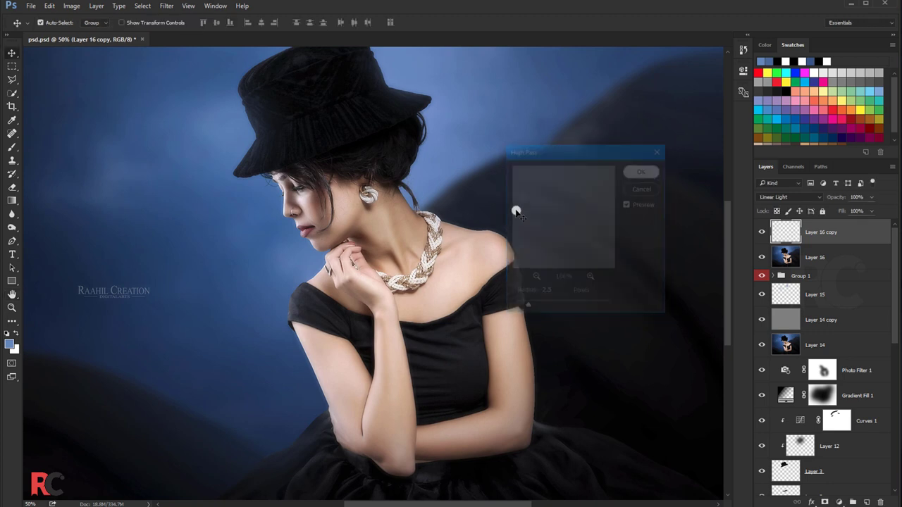
click(760, 230)
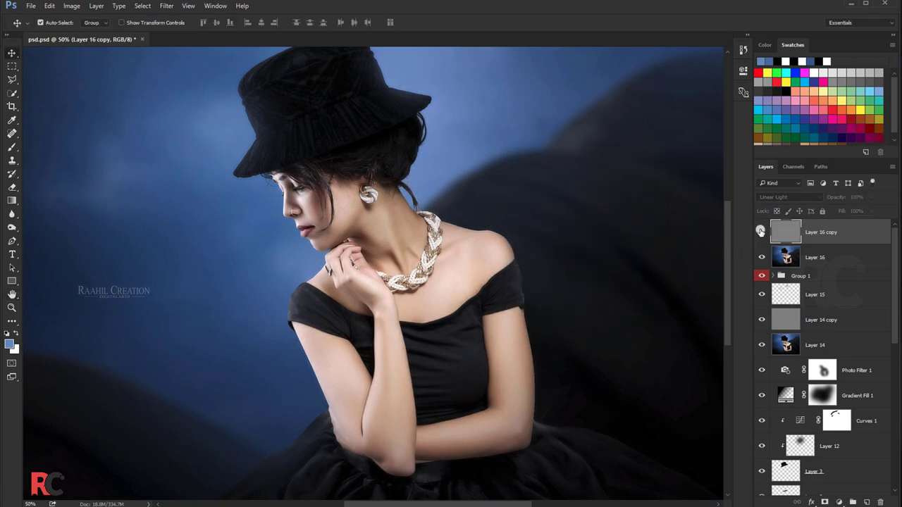
click(761, 231)
click(761, 231)
click(761, 231)
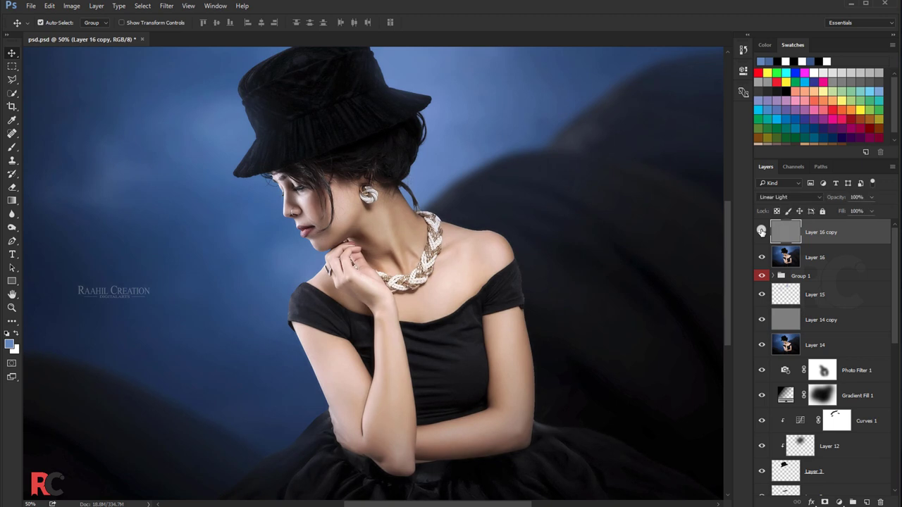
drag(505, 231, 433, 229)
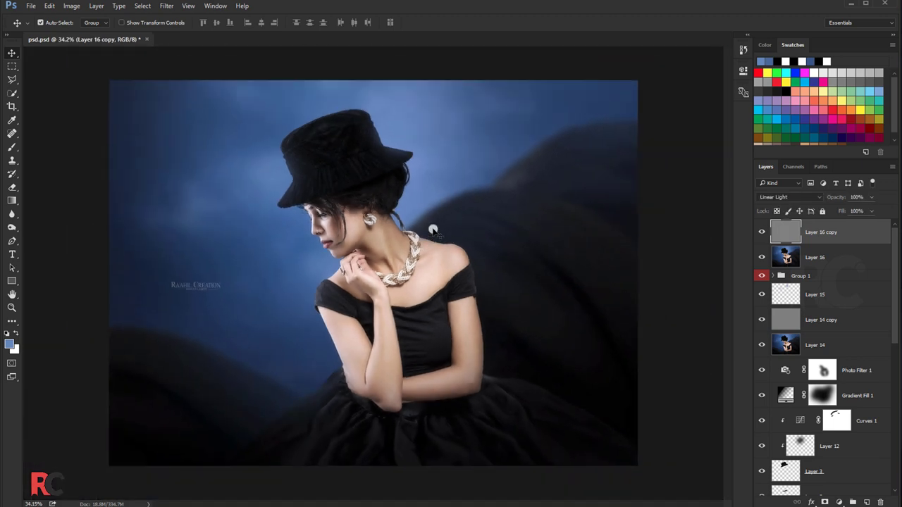
click(12, 187)
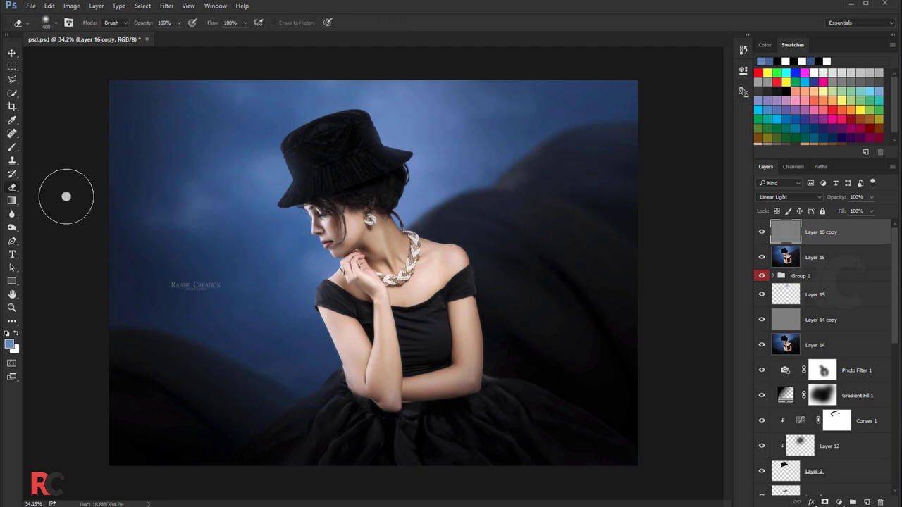
drag(336, 235, 362, 234)
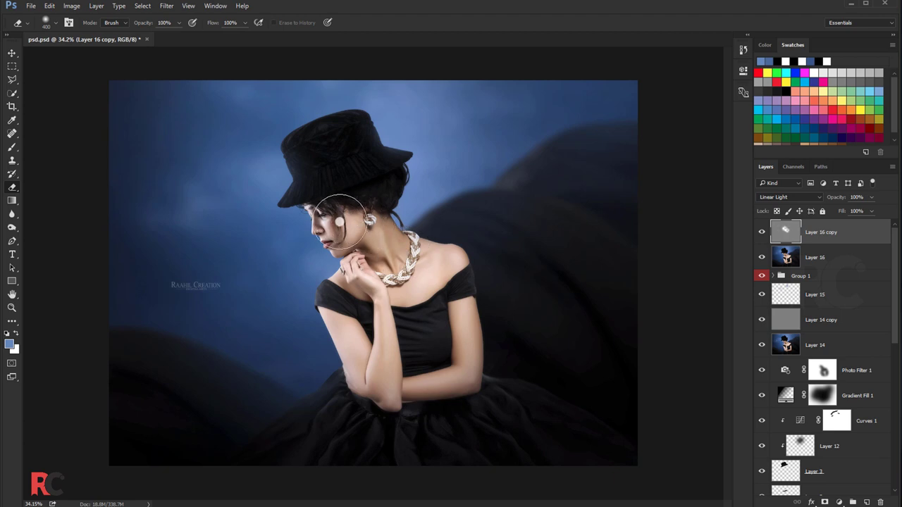
click(12, 53)
scroll(201, 203, up, 3)
scroll(202, 262, up, 2)
scroll(207, 302, up, 3)
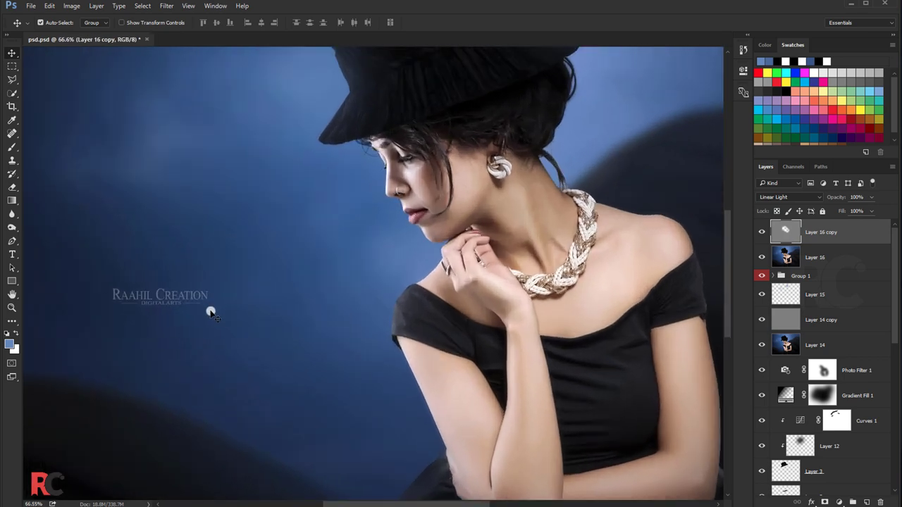
scroll(211, 311, down, 2)
scroll(211, 312, down, 2)
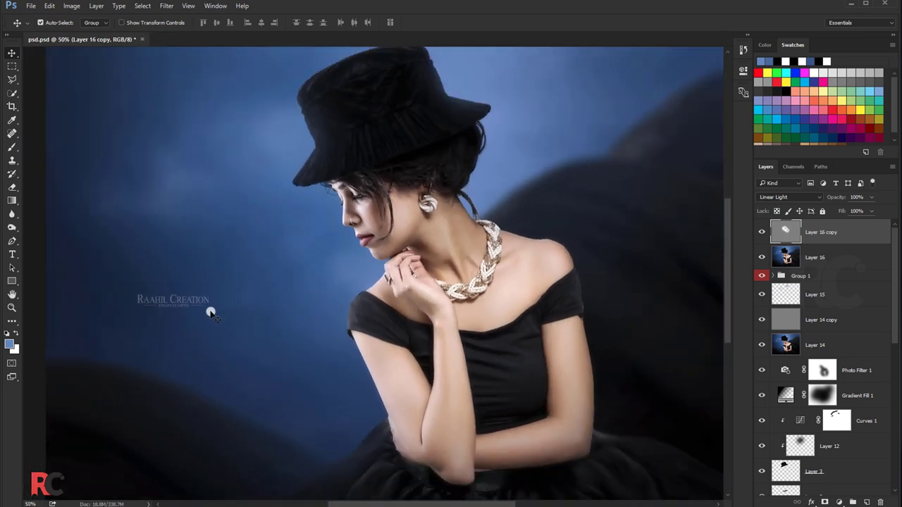
scroll(211, 312, down, 2)
scroll(211, 311, down, 2)
scroll(211, 311, down, 1)
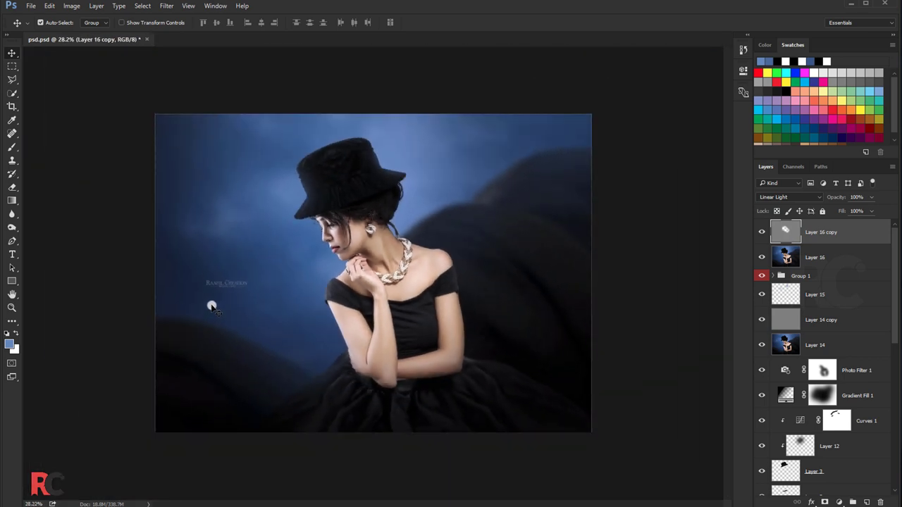
scroll(210, 310, down, 2)
scroll(571, 245, down, 1)
scroll(571, 247, down, 1)
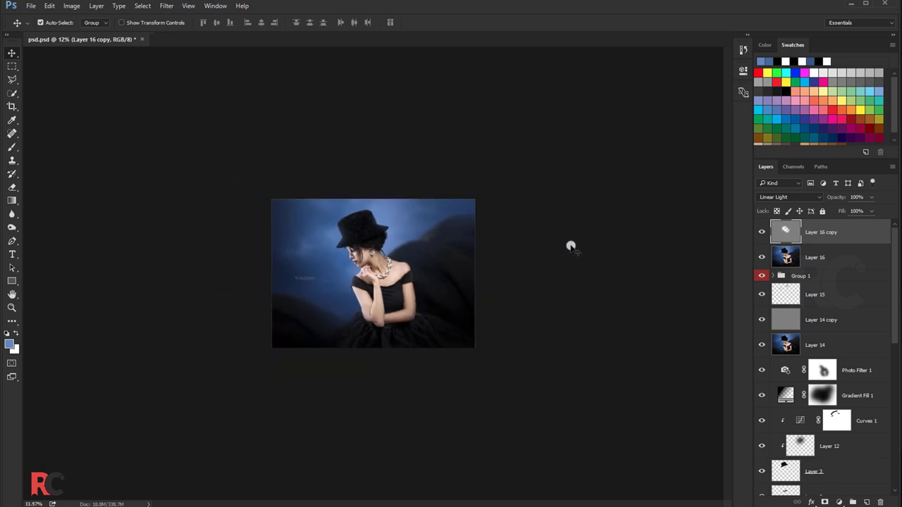
scroll(569, 248, up, 1)
scroll(569, 248, up, 1)
scroll(568, 251, up, 1)
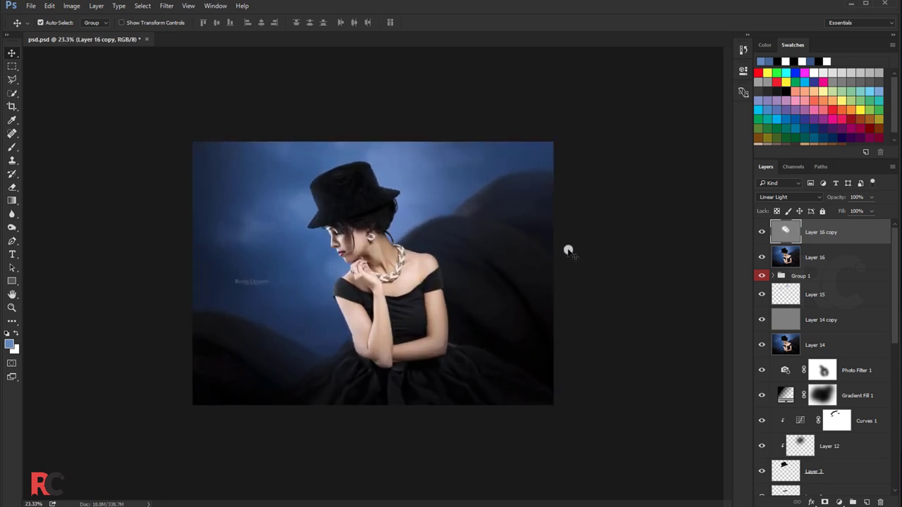
scroll(568, 251, up, 1)
scroll(541, 252, up, 1)
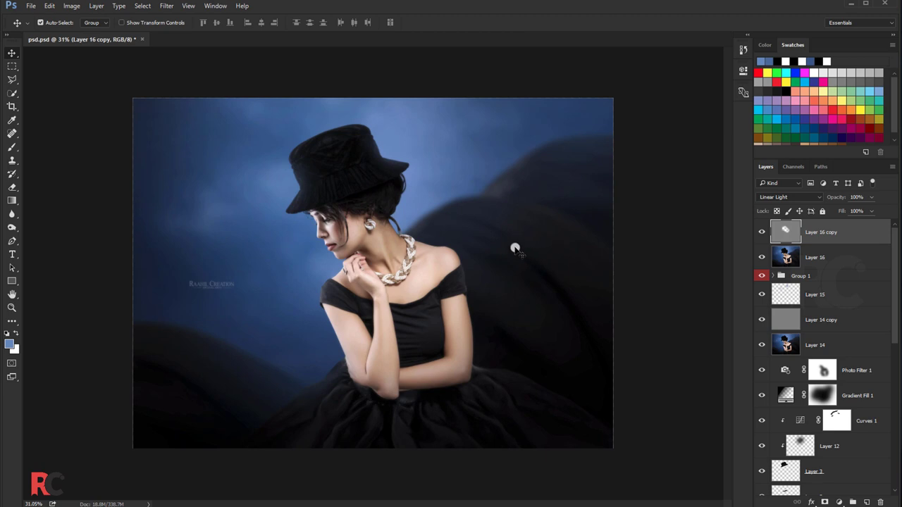
scroll(498, 237, up, 1)
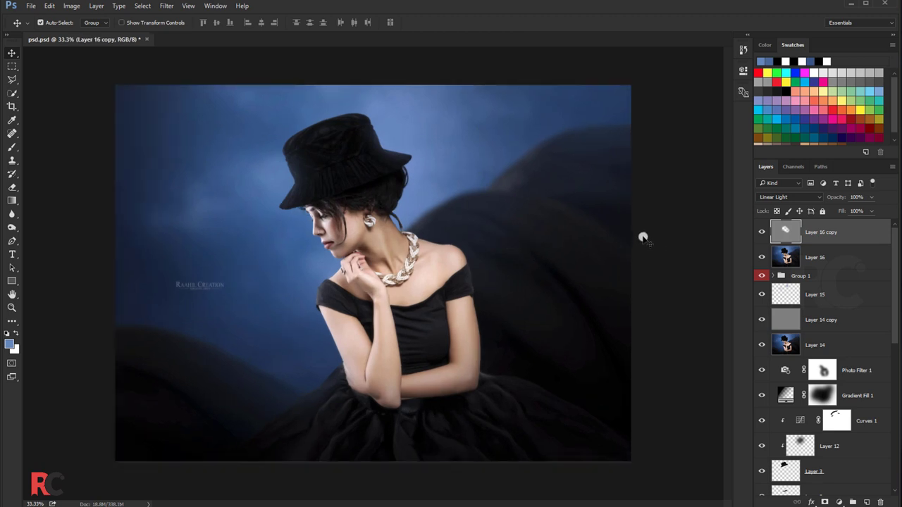
- Merge visible layers to a new layer and apply Color Efex Pro 4 Colorize, Method 3, Strength 11%
key(ctrl+shift+alt+e)
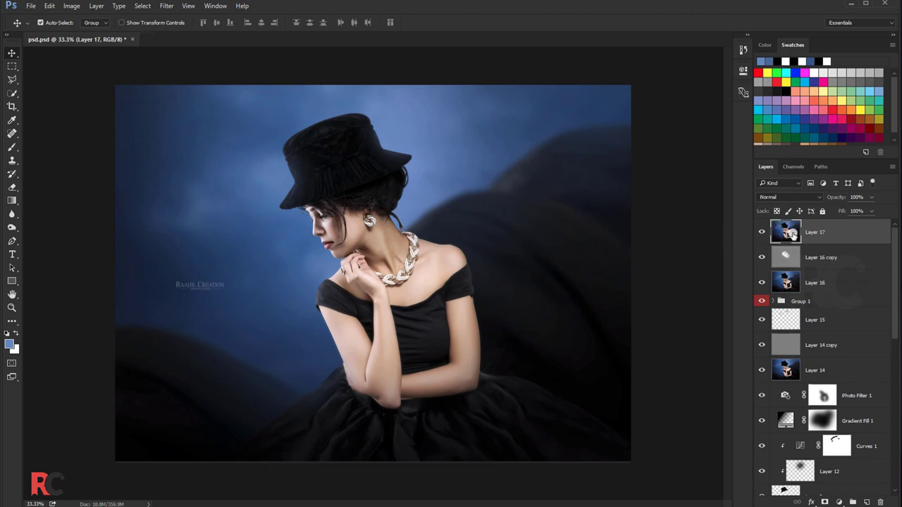
click(158, 8)
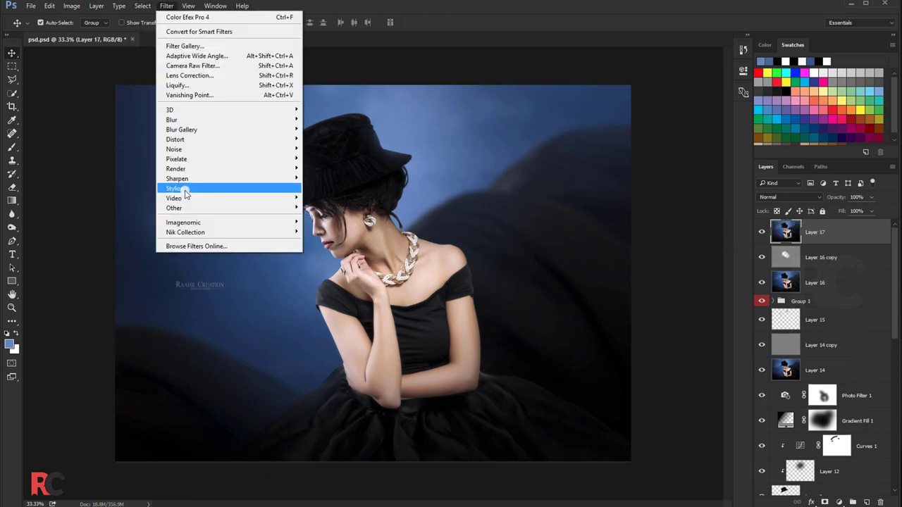
mouse_move(185, 232)
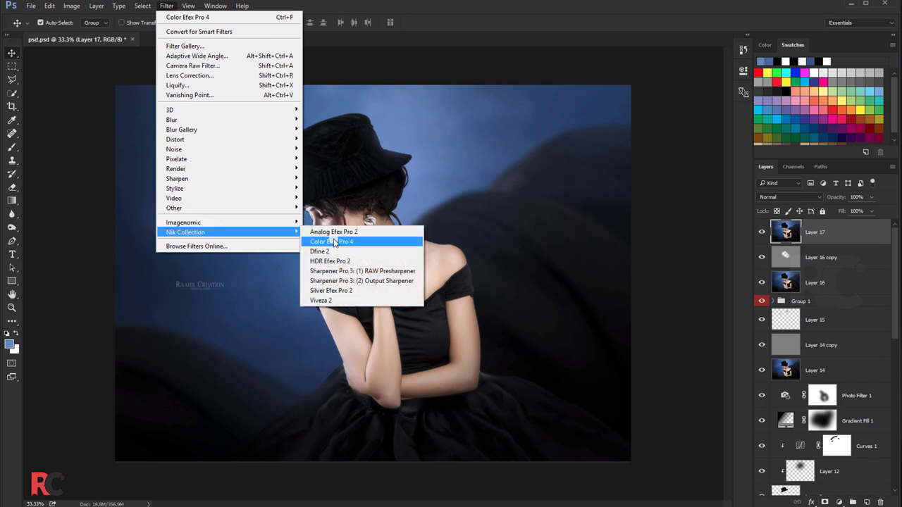
click(336, 241)
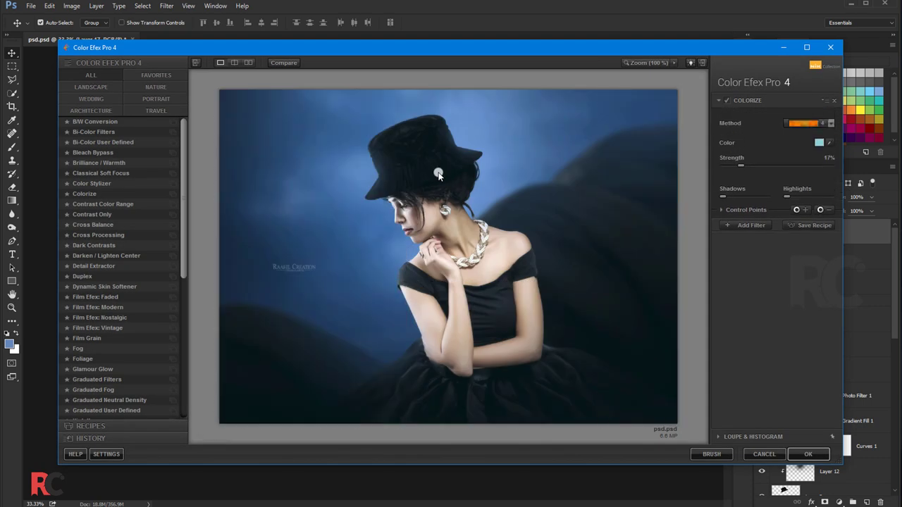
click(84, 194)
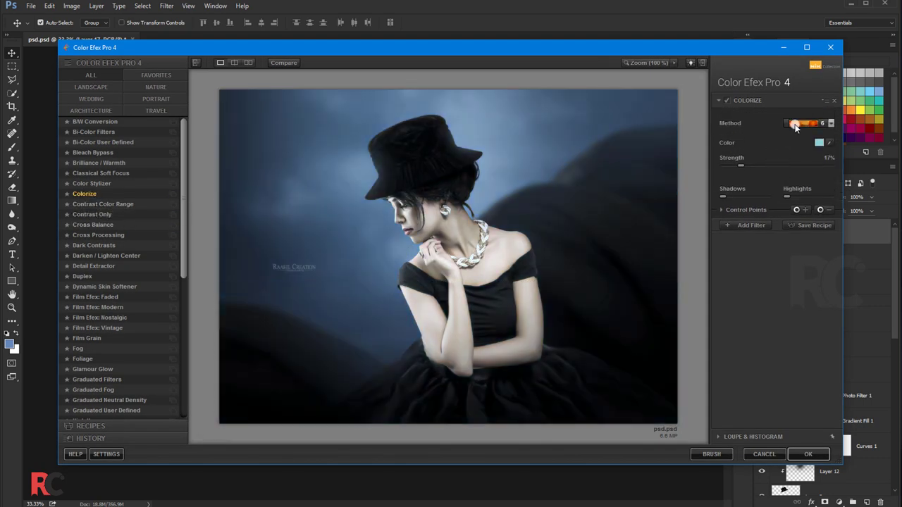
drag(794, 126, 787, 125)
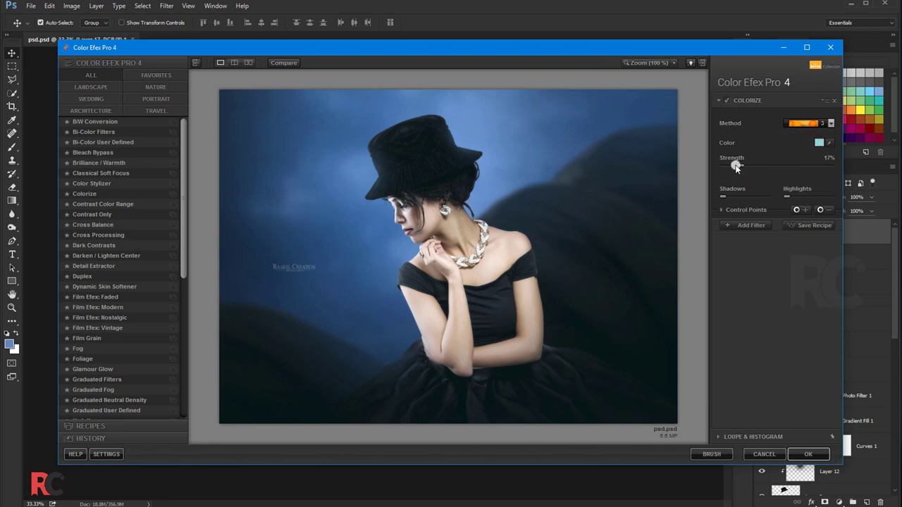
drag(735, 167, 734, 168)
click(807, 454)
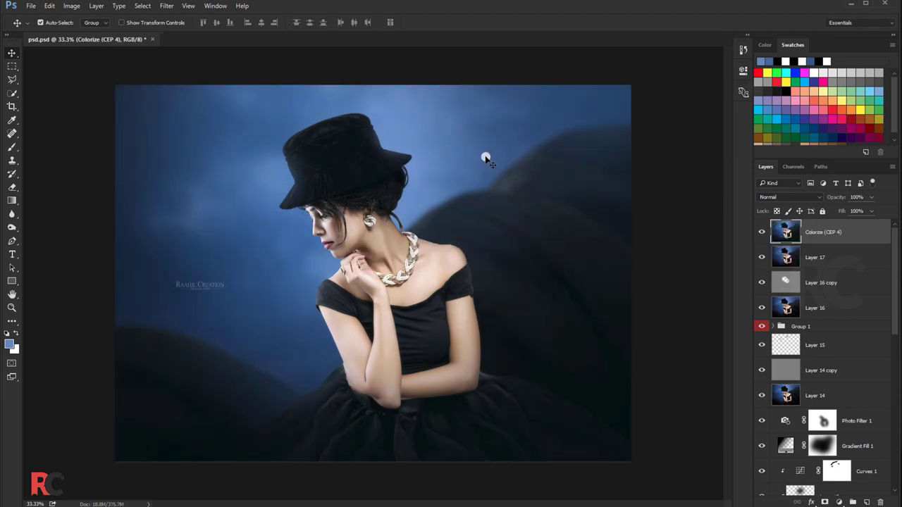
- Shift the Colorize layer's highlights toward blue by +6 with Color Balance
click(761, 235)
key(ctrl+b)
click(596, 292)
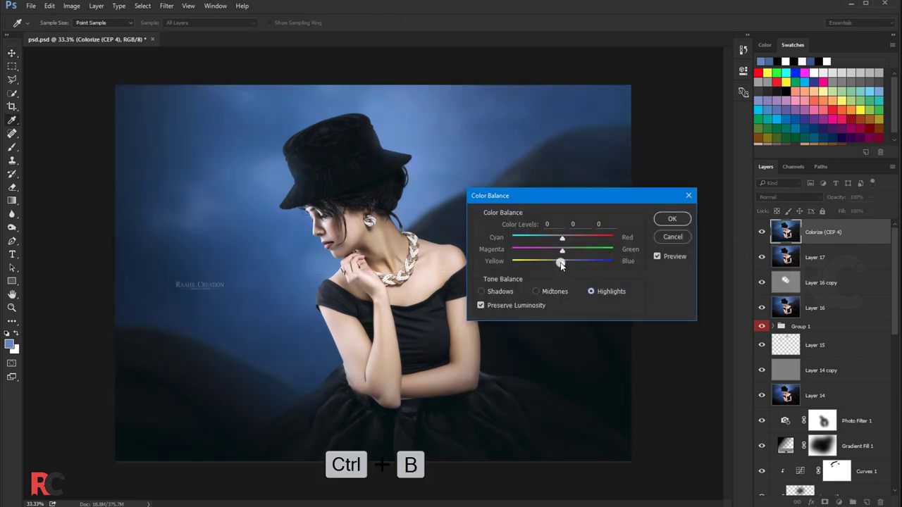
drag(565, 265, 566, 266)
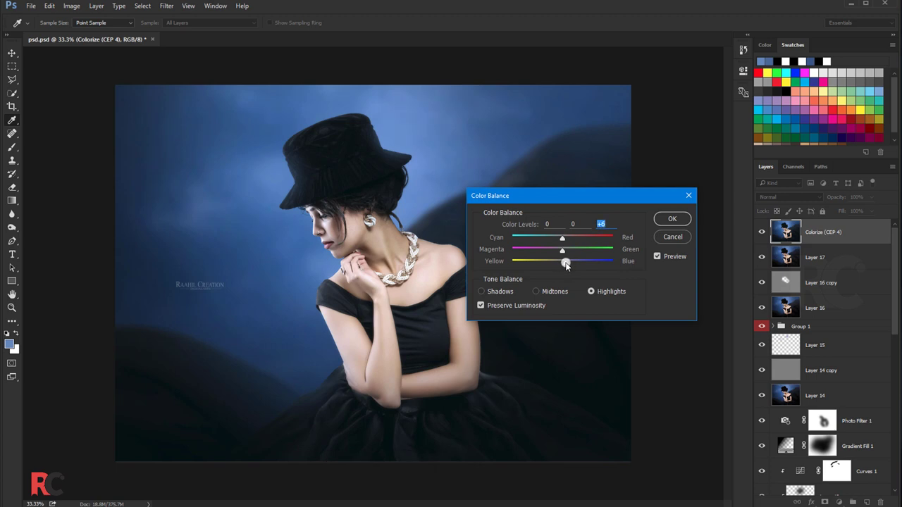
click(671, 219)
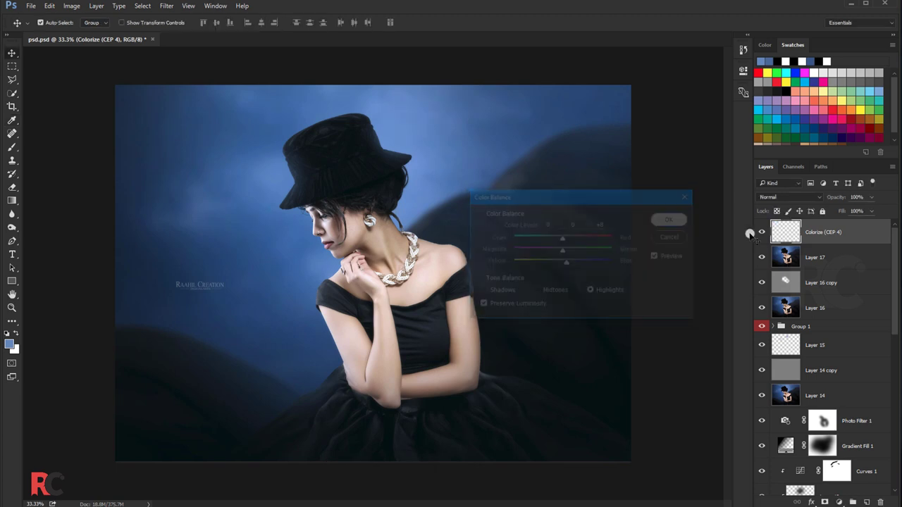
- Lower the Colorize layer's opacity to 52% and toggle it to compare before and after
drag(867, 209, 848, 211)
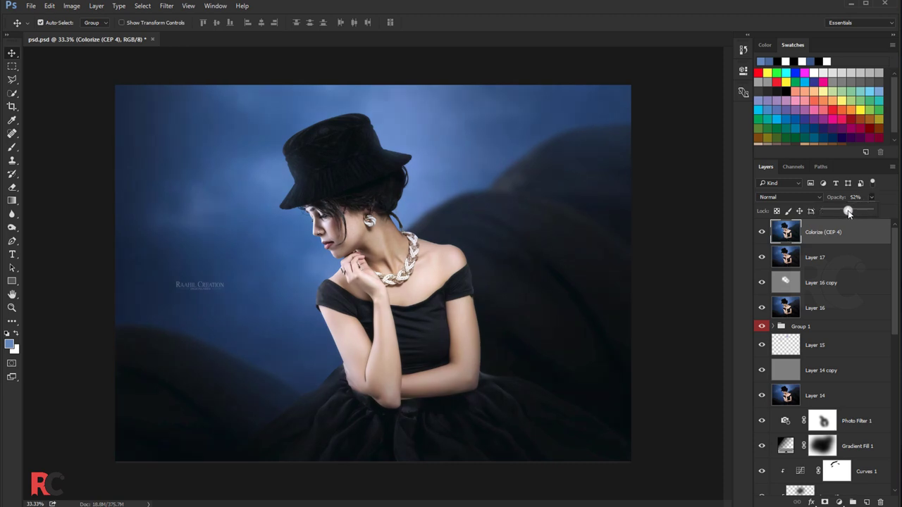
click(761, 233)
click(761, 232)
scroll(483, 239, up, 1)
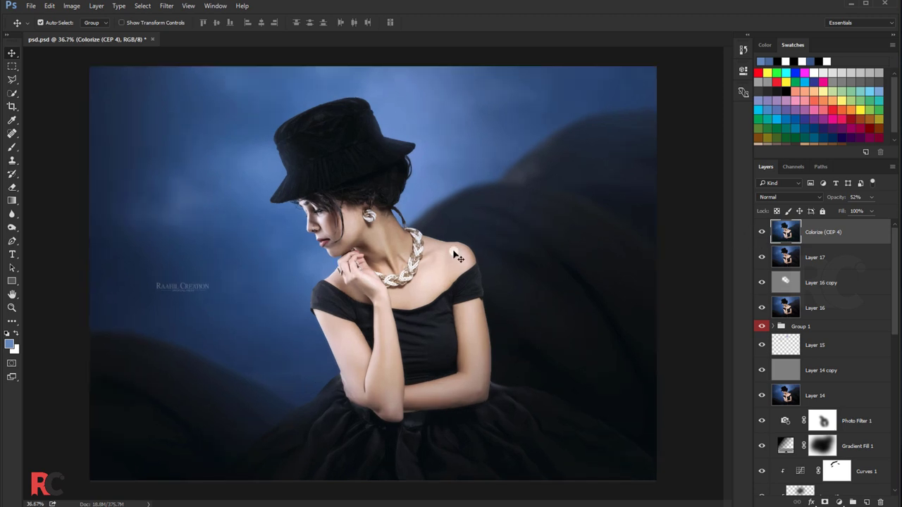
scroll(456, 257, up, 1)
scroll(456, 257, up, 1)
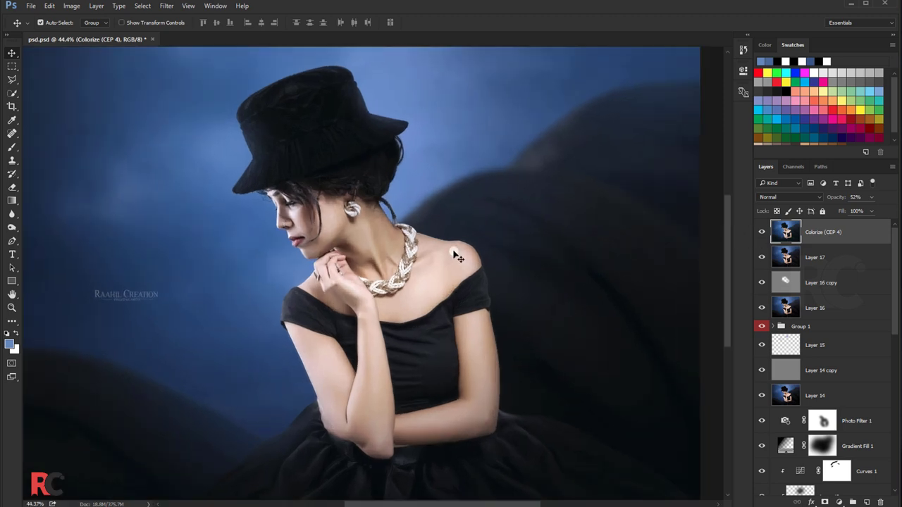
scroll(456, 257, down, 1)
scroll(456, 258, down, 1)
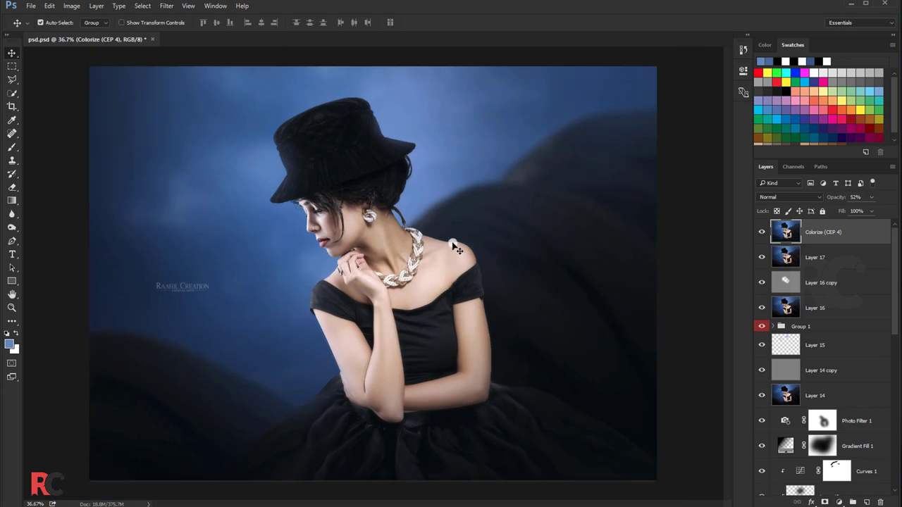